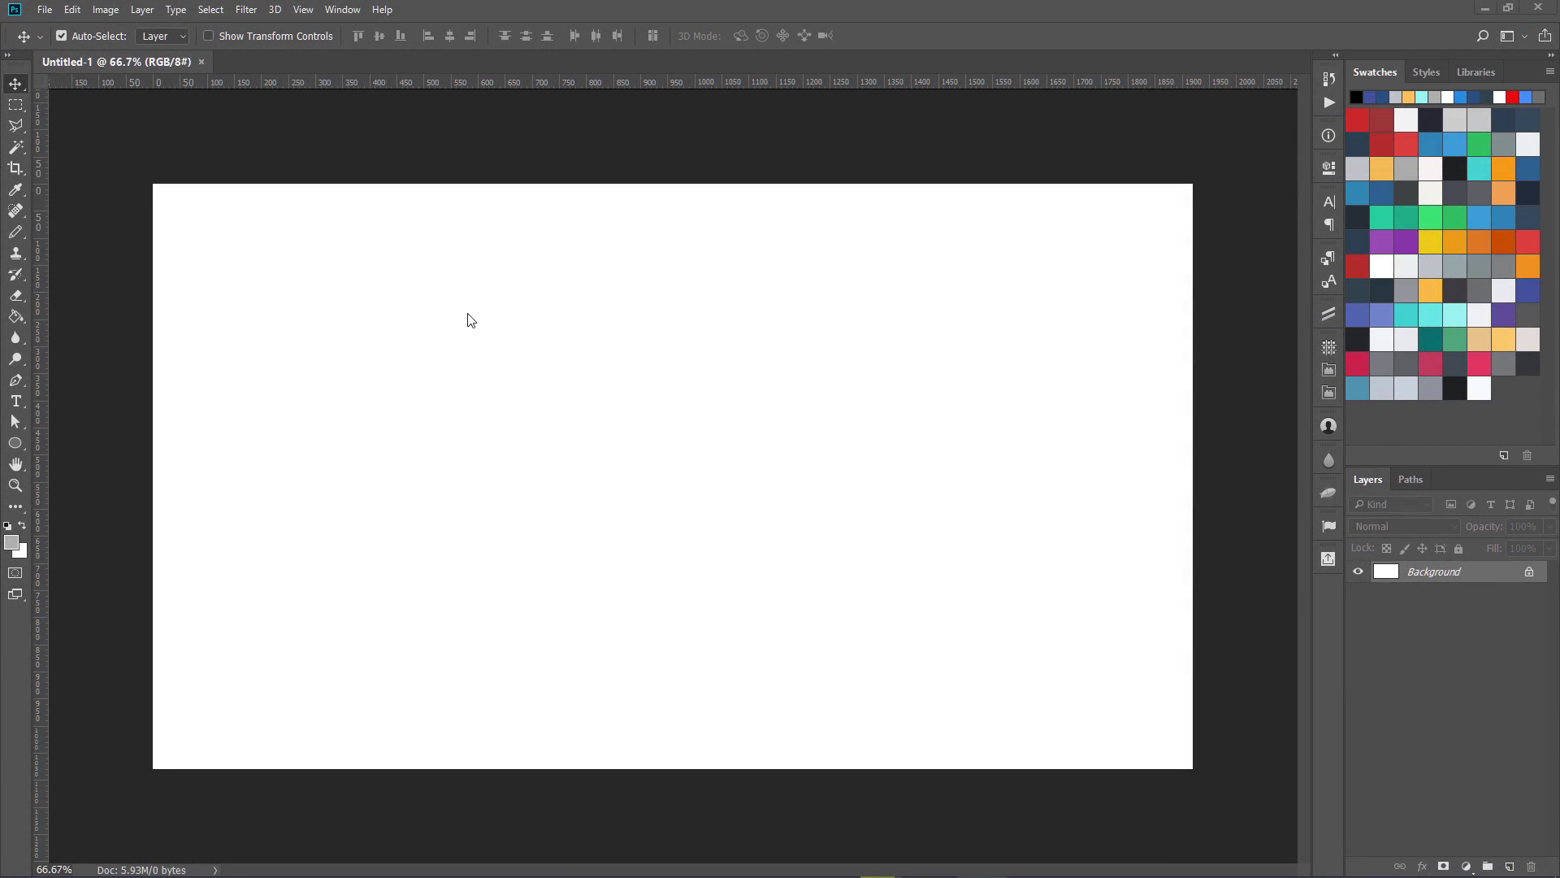
Add a text layer reading "This is my heading" in the upper part of the blank canvas.
click(22, 406)
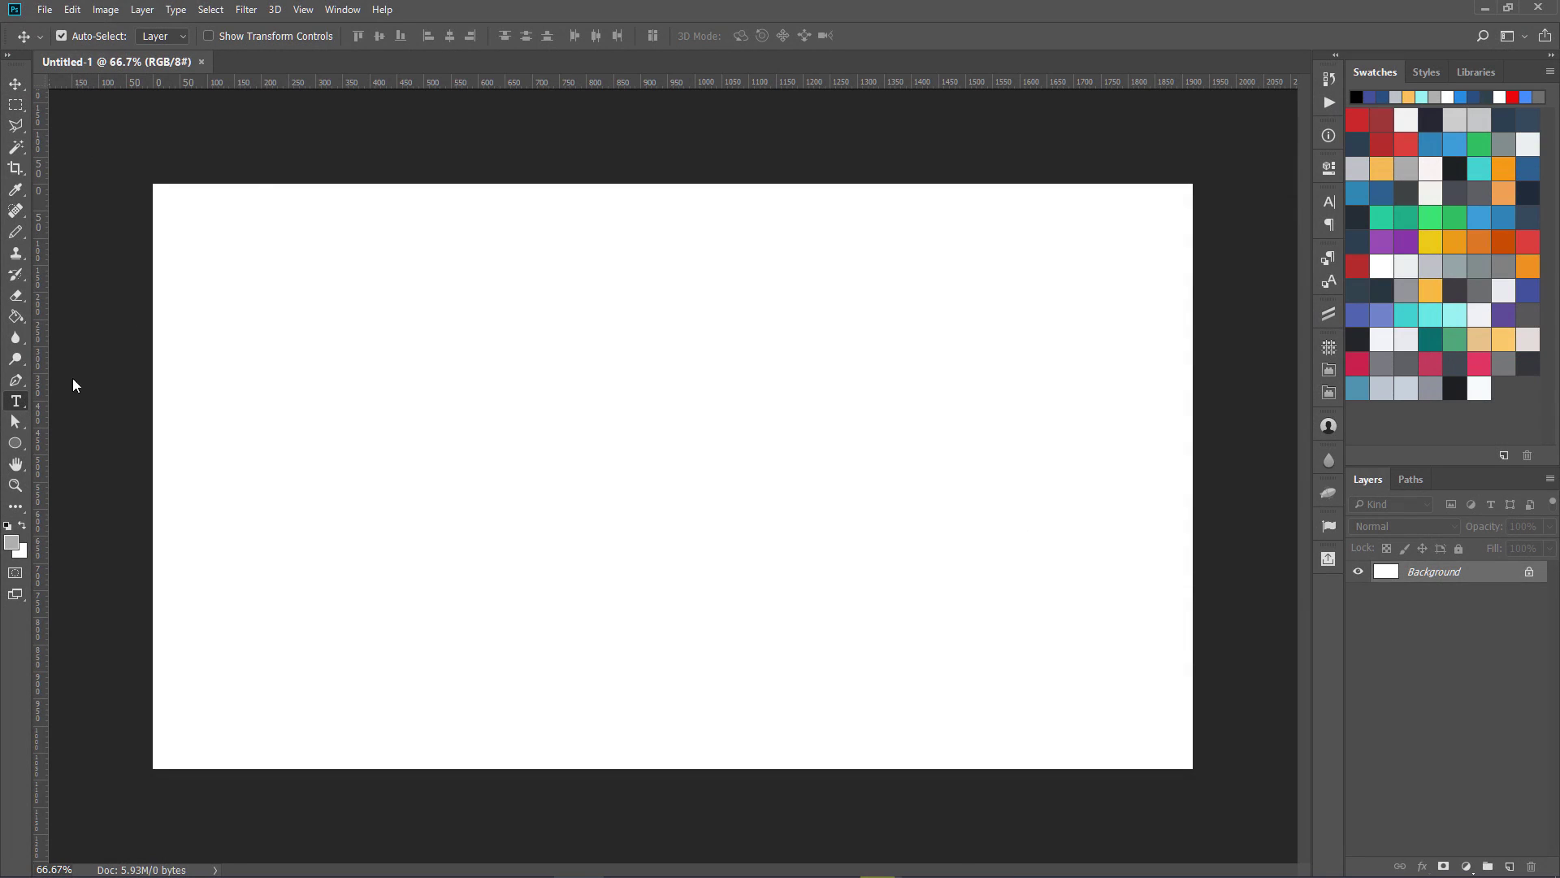
click(350, 327)
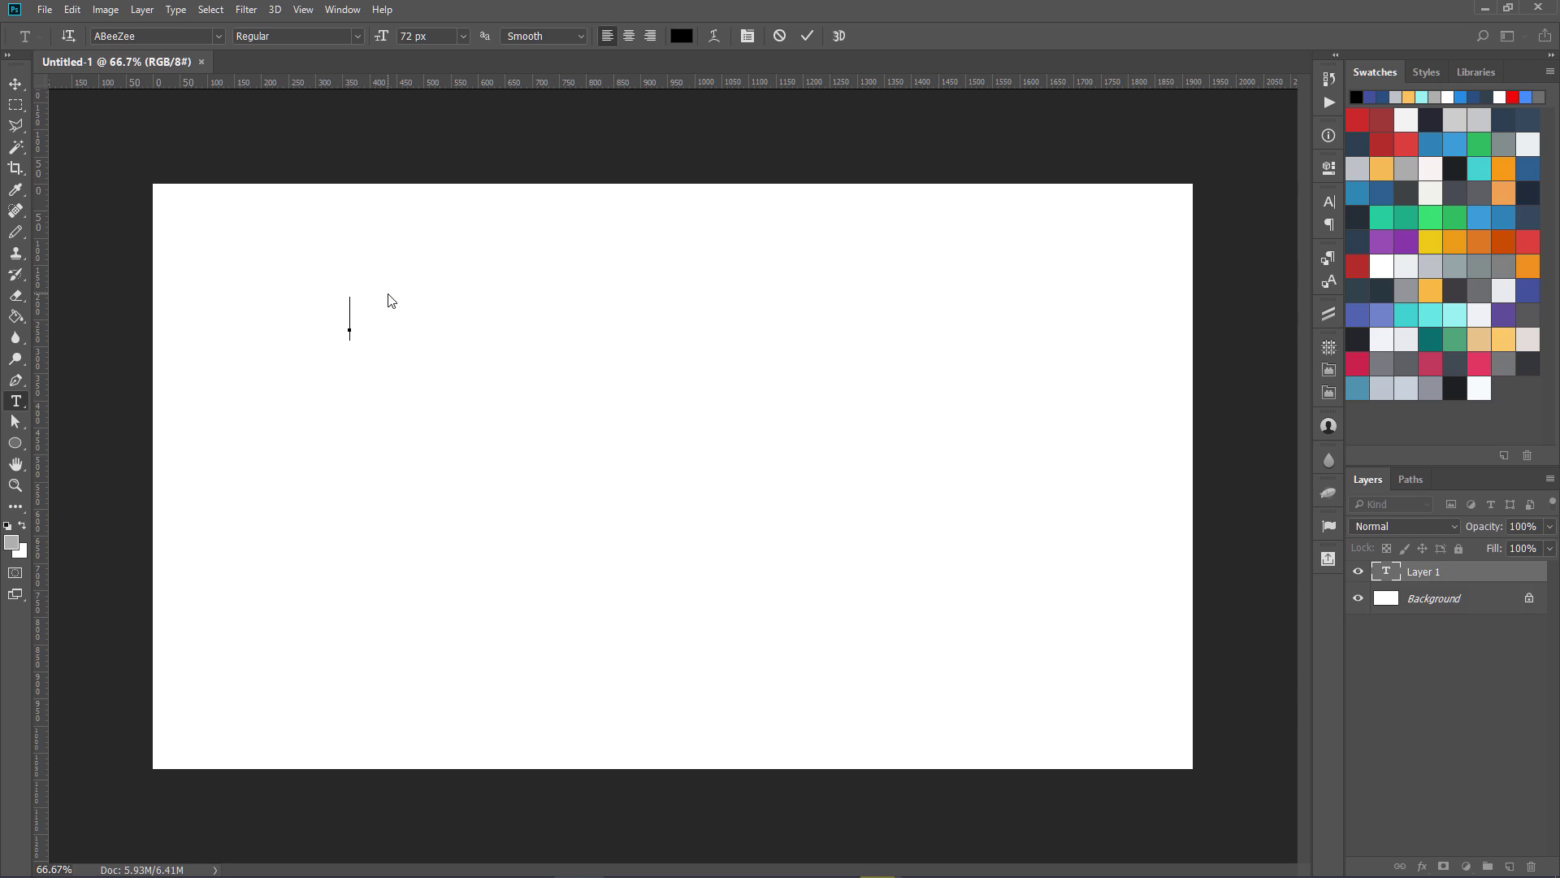
text(This is my h)
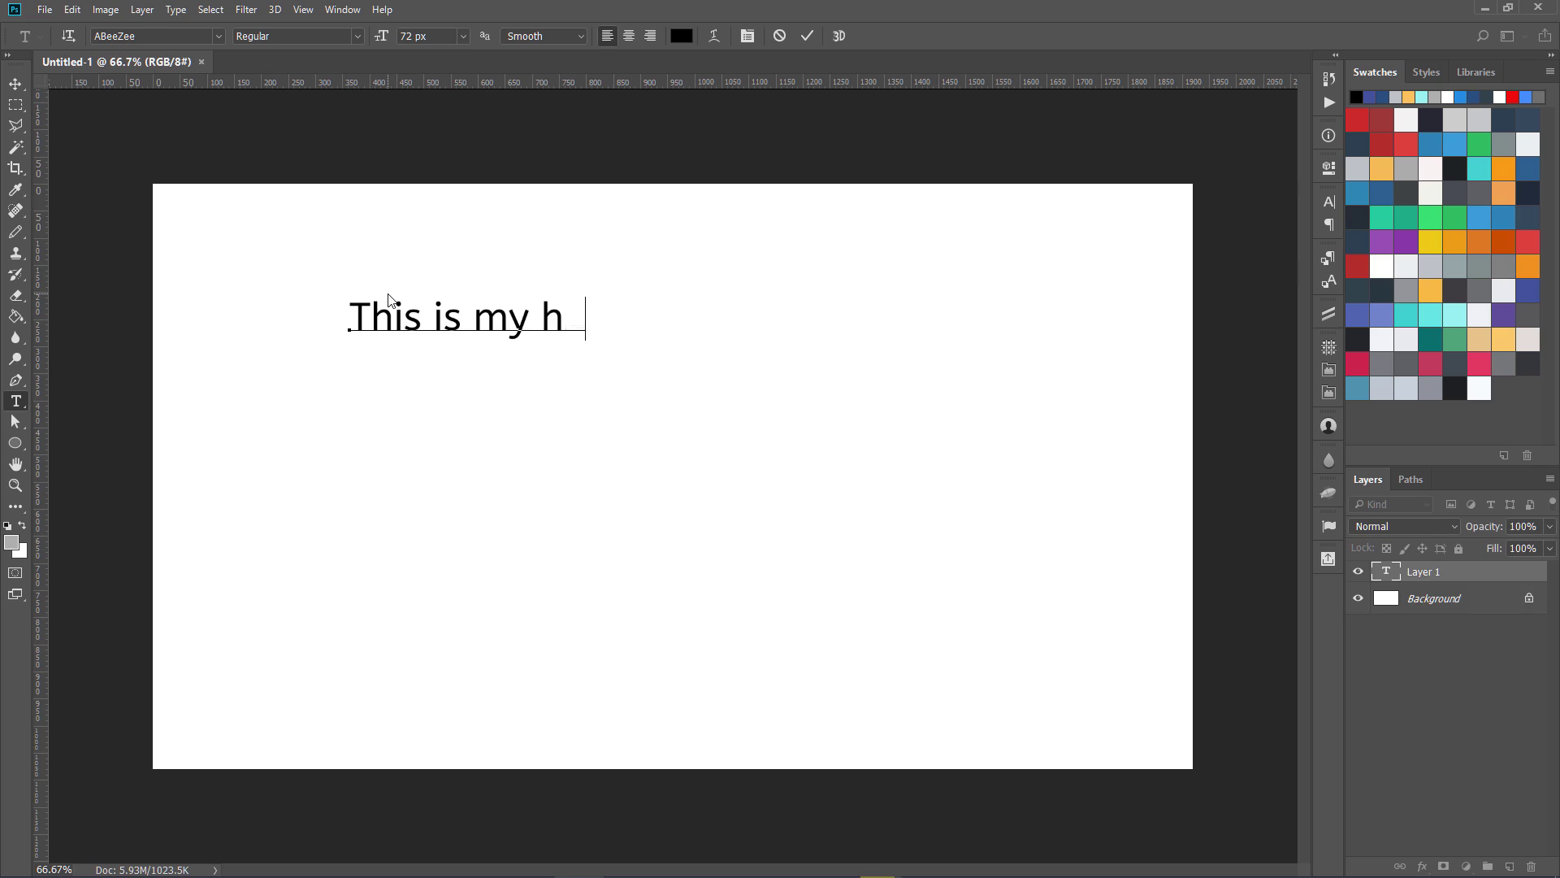
text(eading)
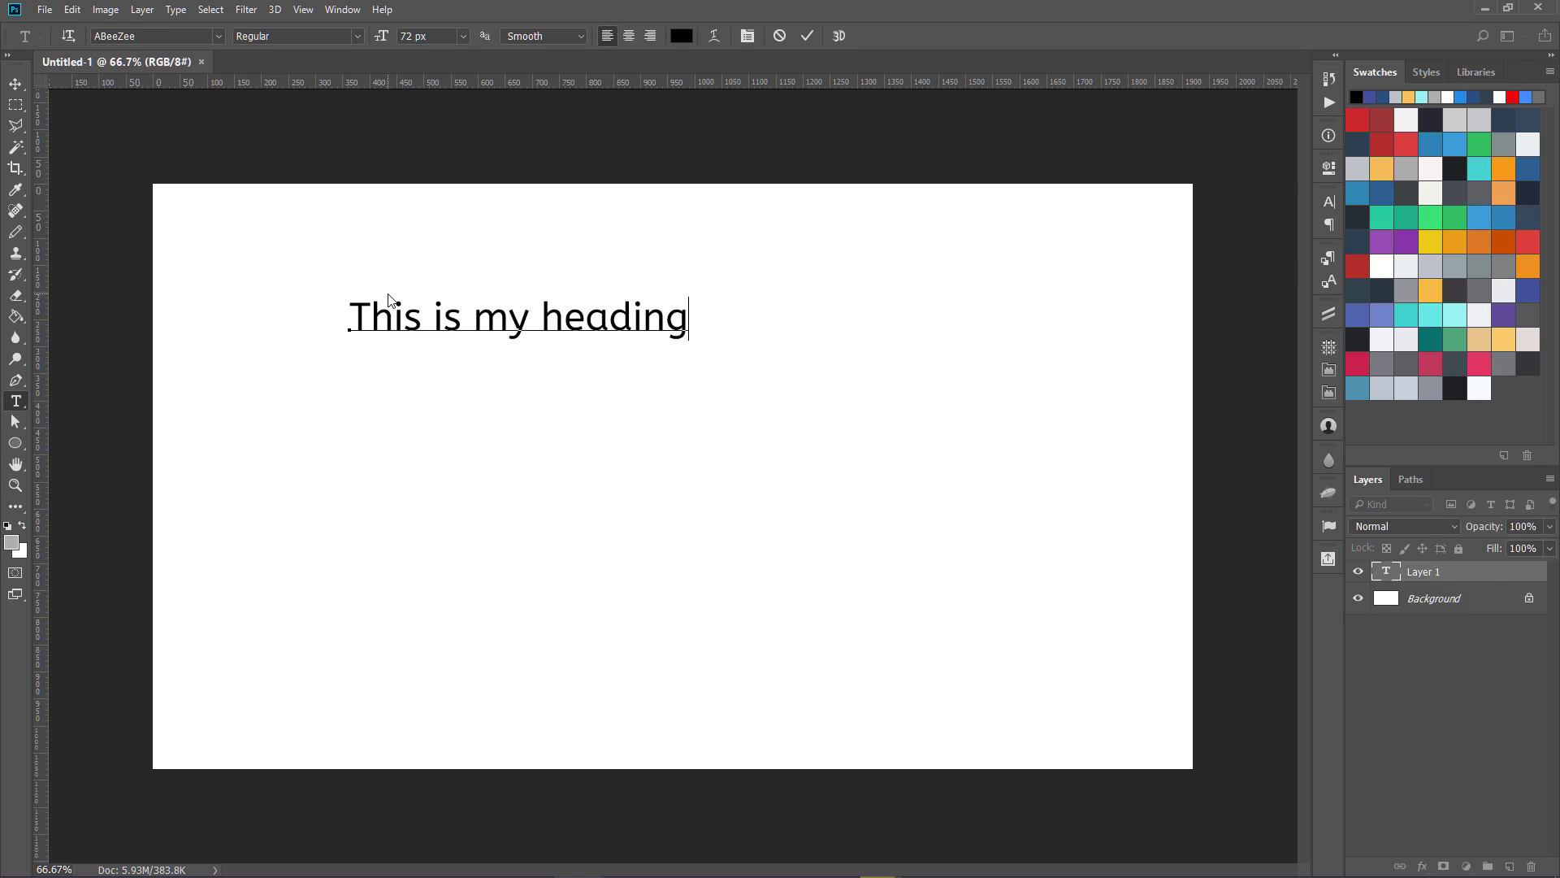
key(ctrl+Return)
key(v)
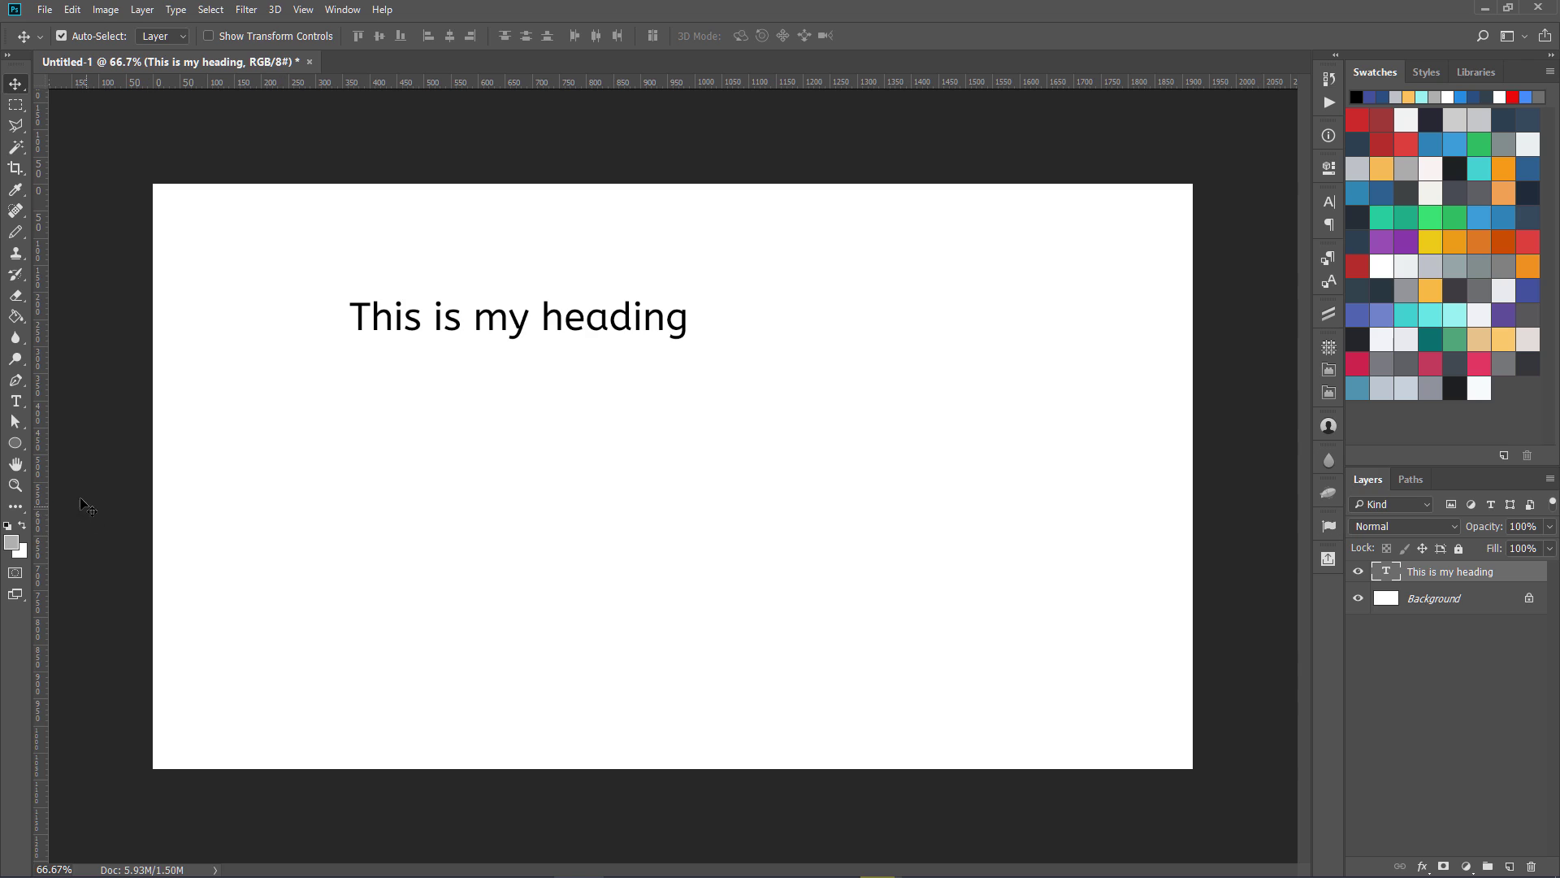
Create a paragraph text box below the heading and set its text to Montserrat at 24 px.
click(15, 401)
drag(351, 376, 809, 561)
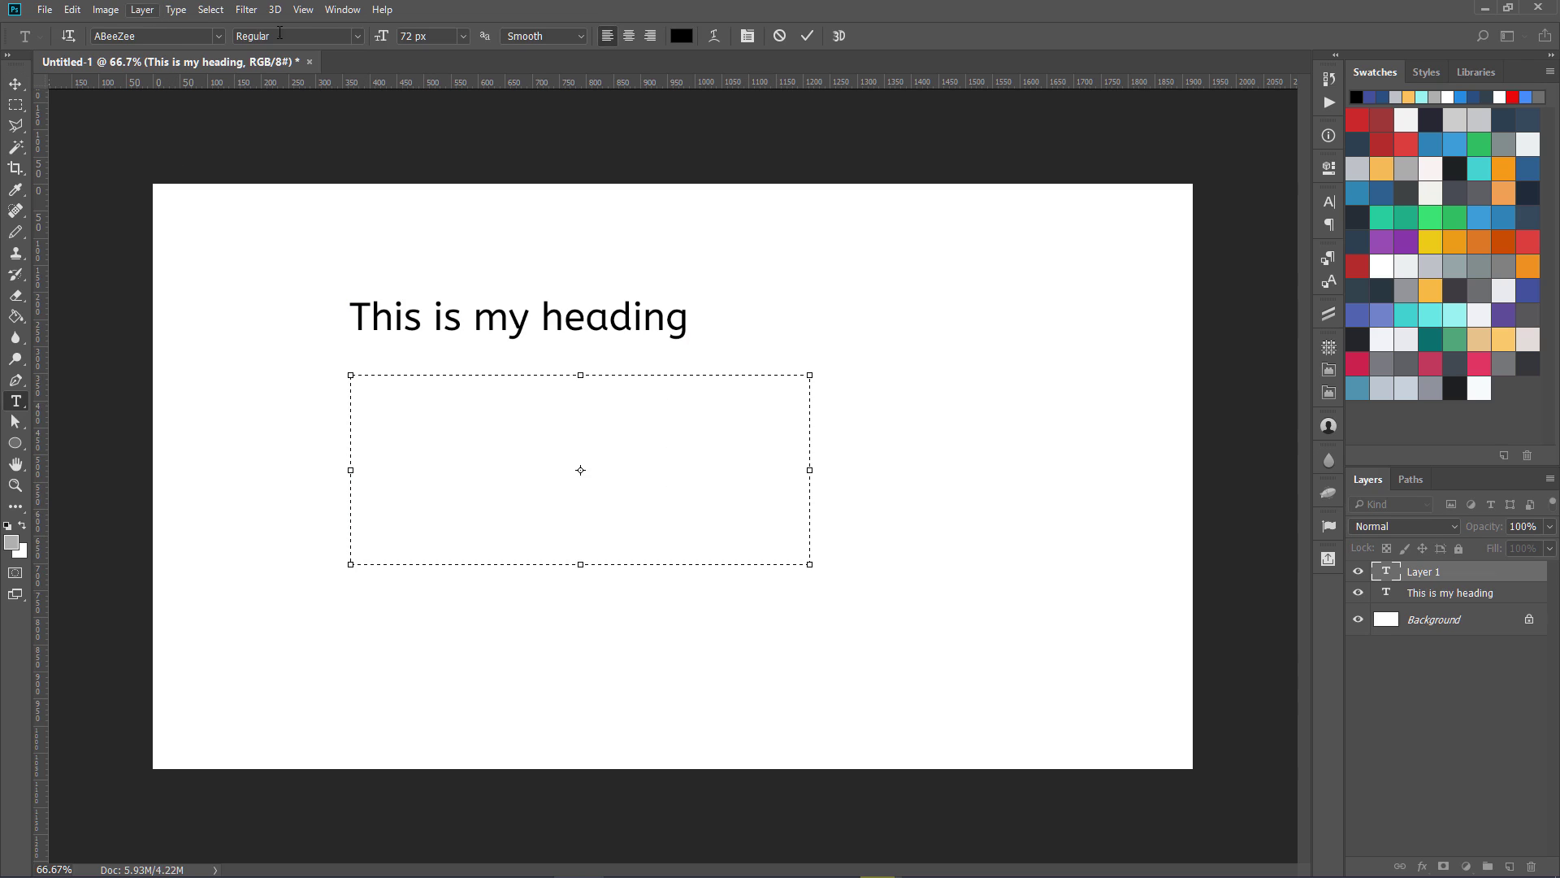
click(462, 36)
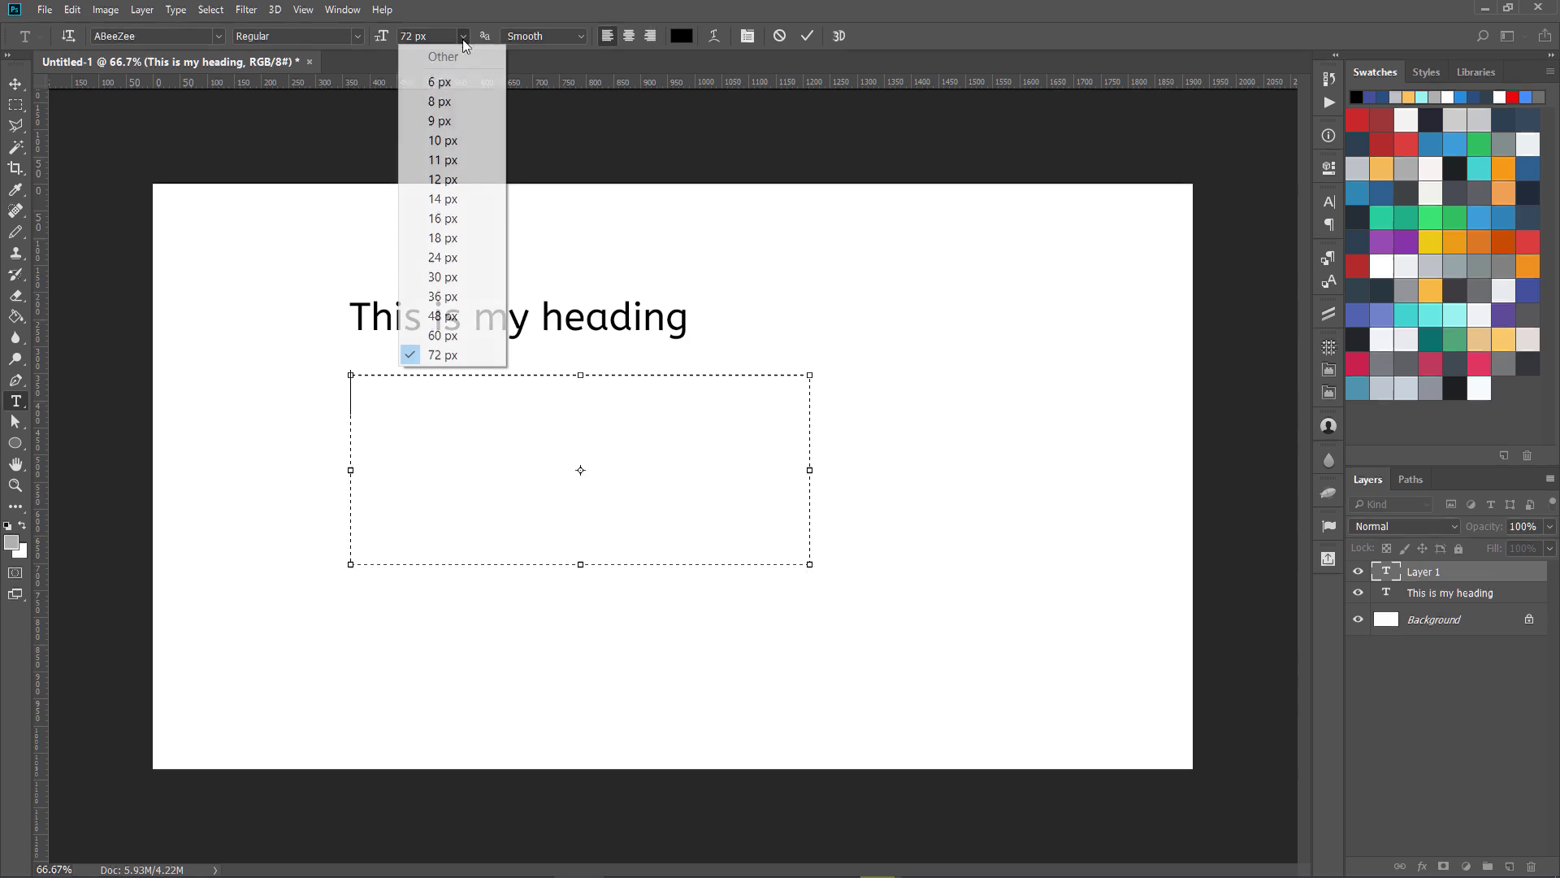
click(445, 259)
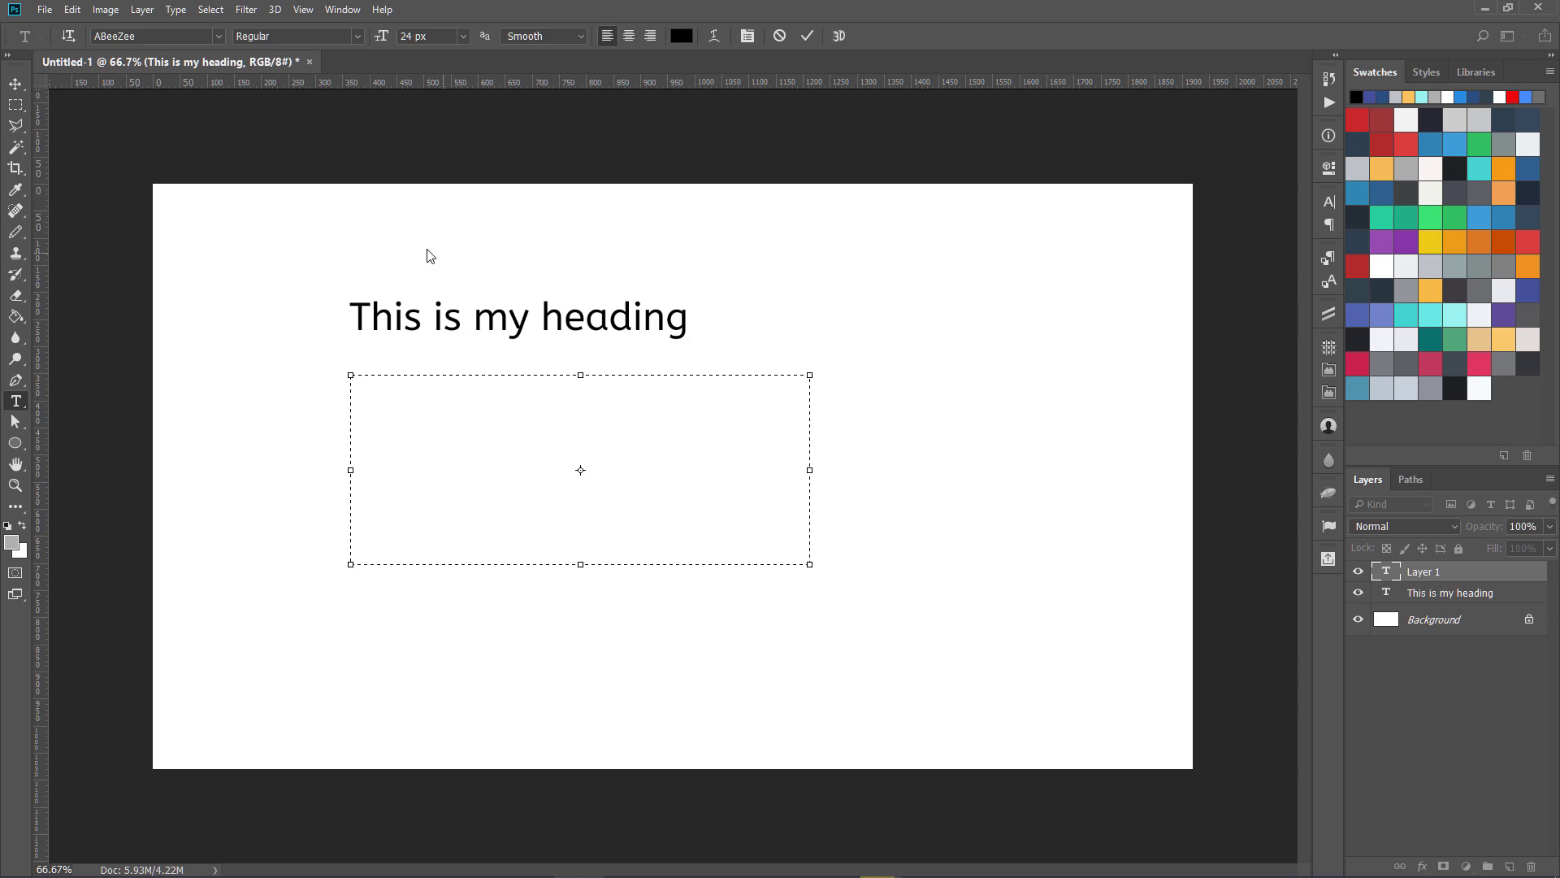
click(218, 36)
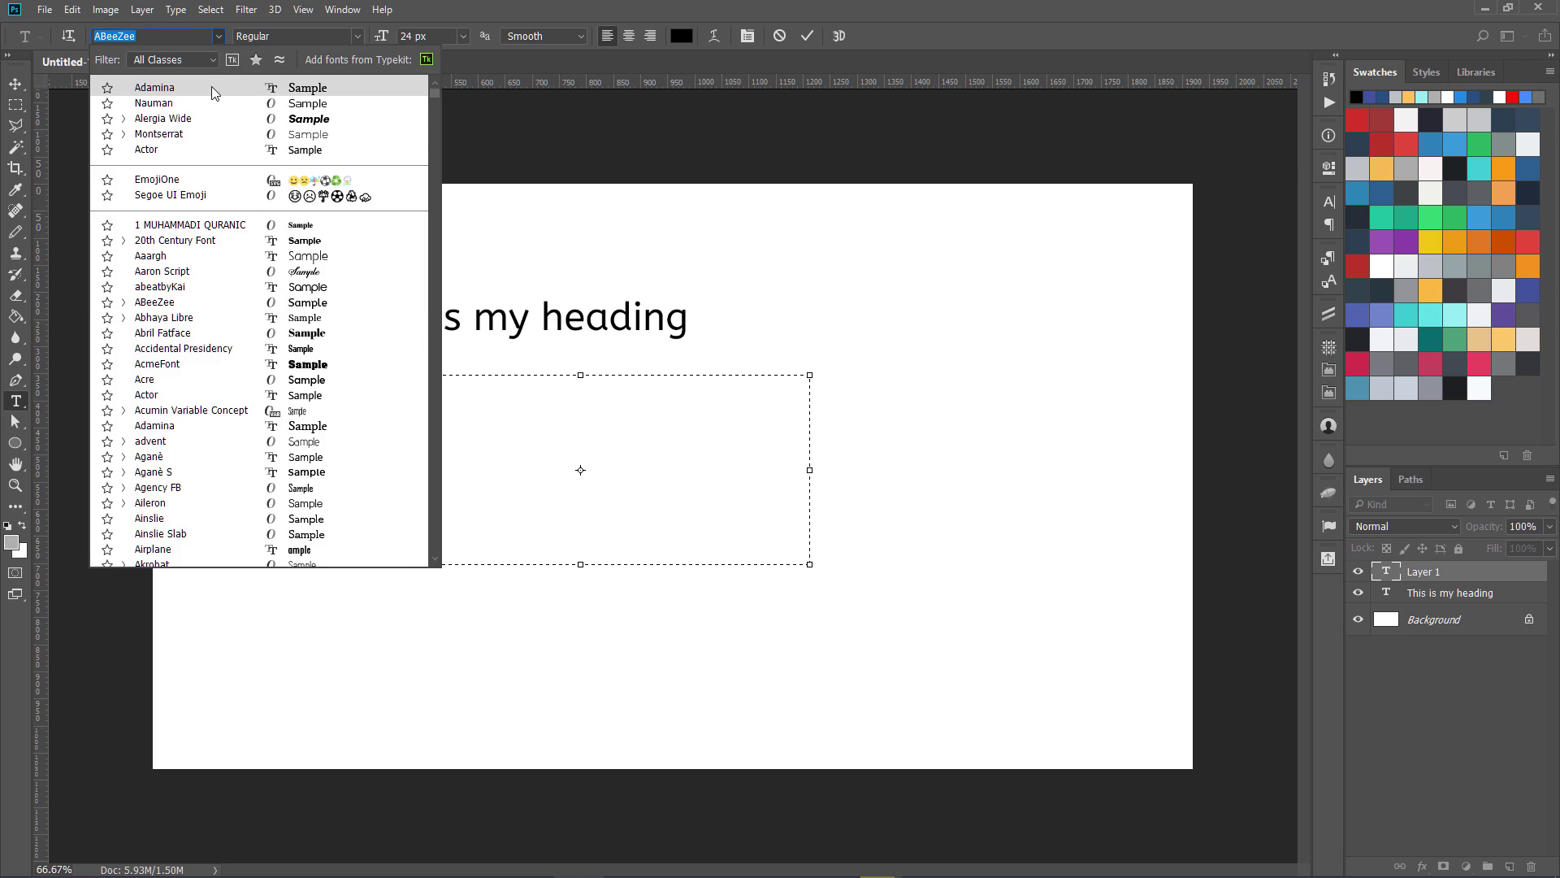
click(207, 137)
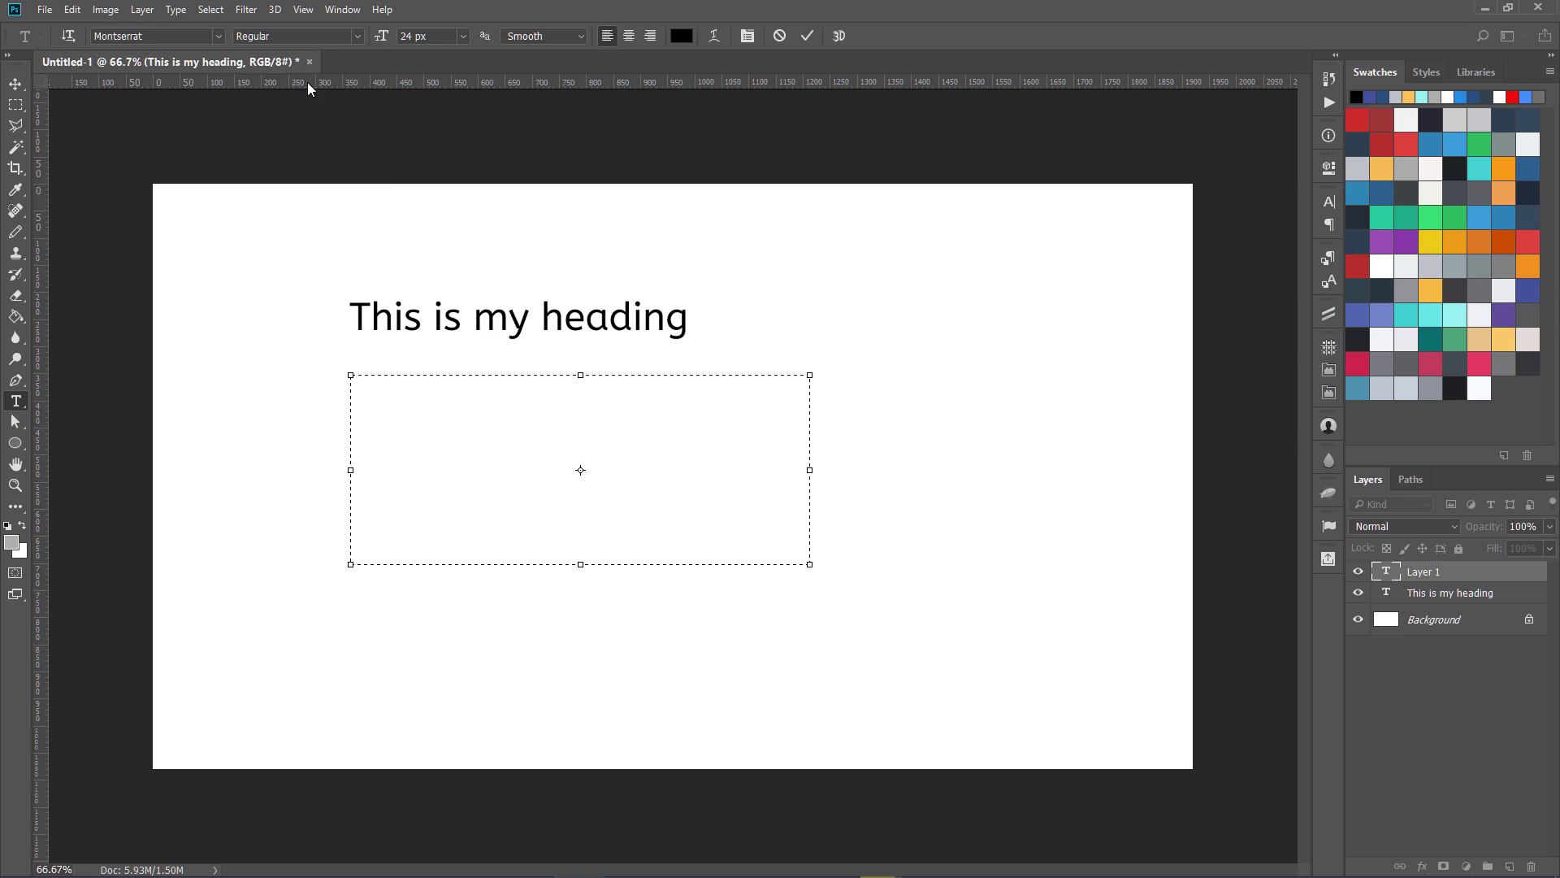
Fill the paragraph text box with Lorem Ipsum placeholder text and commit it.
click(181, 11)
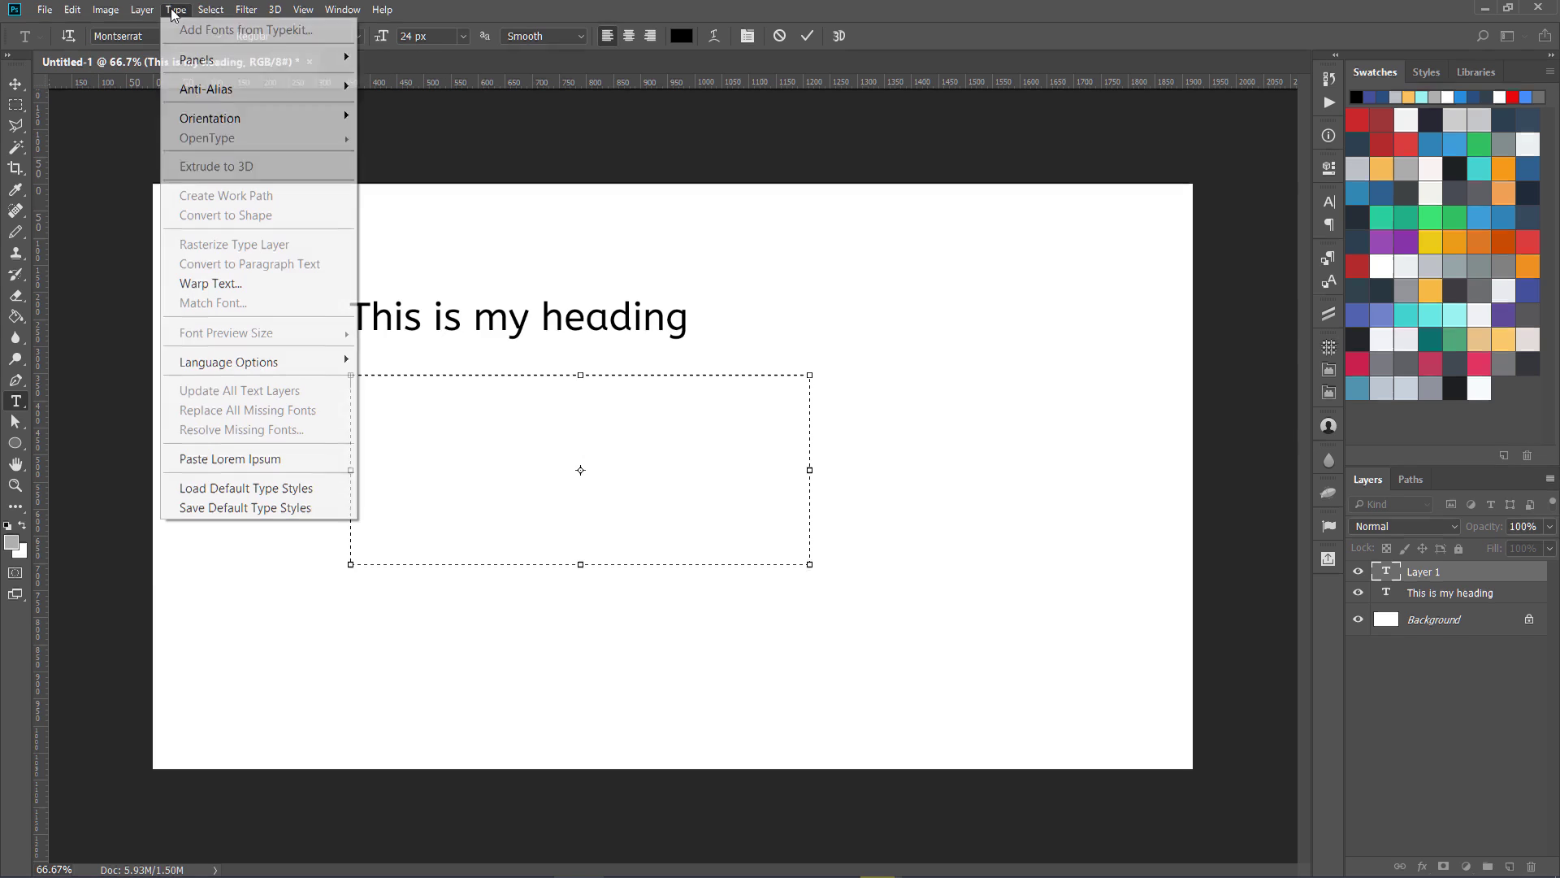
click(194, 460)
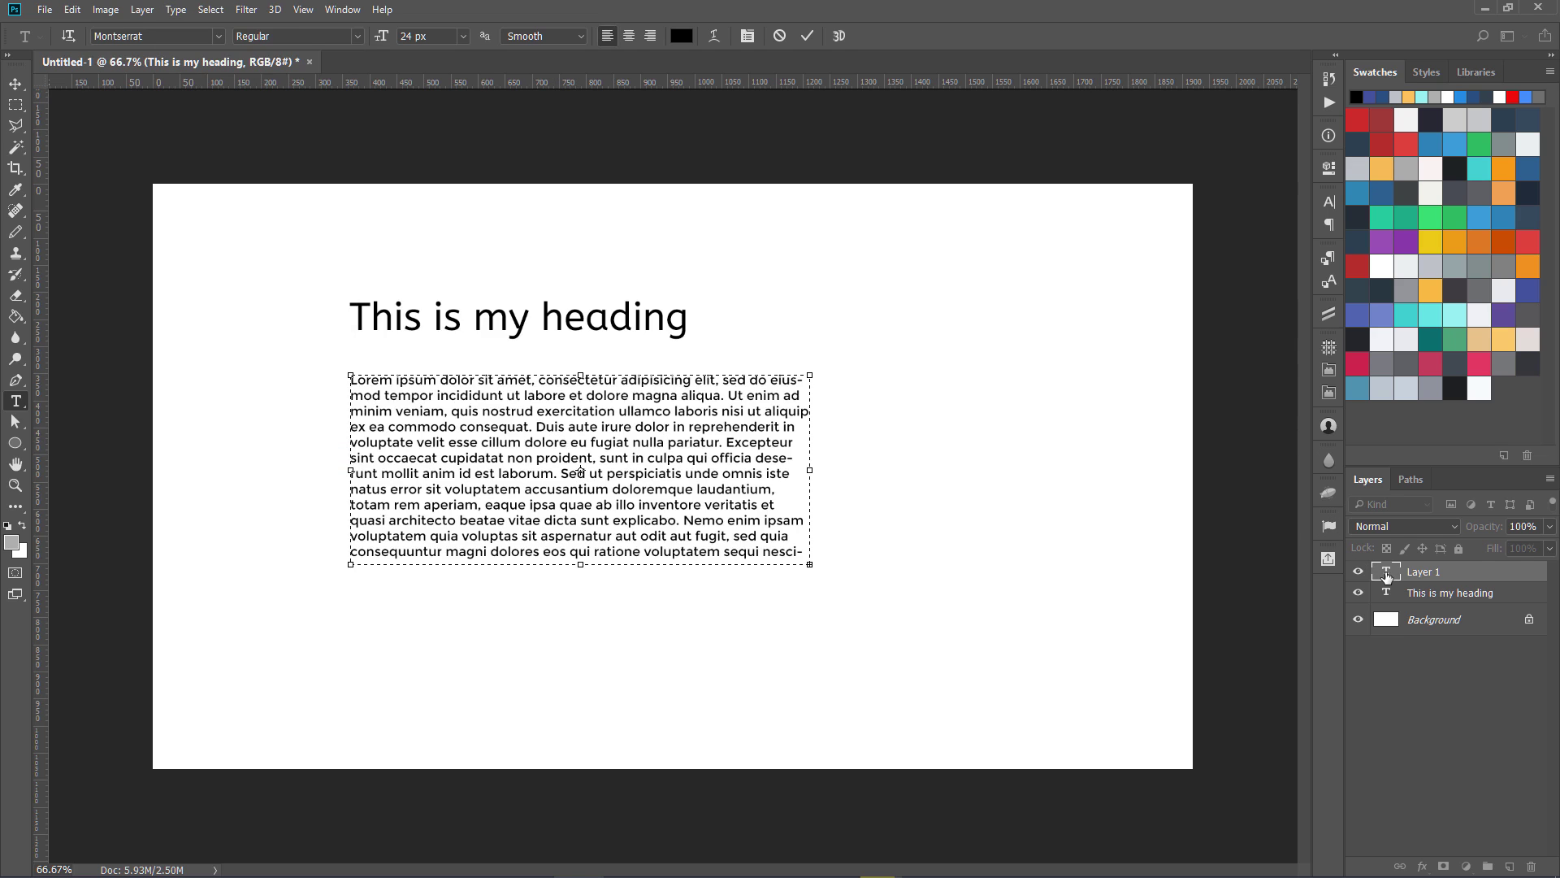
click(1387, 574)
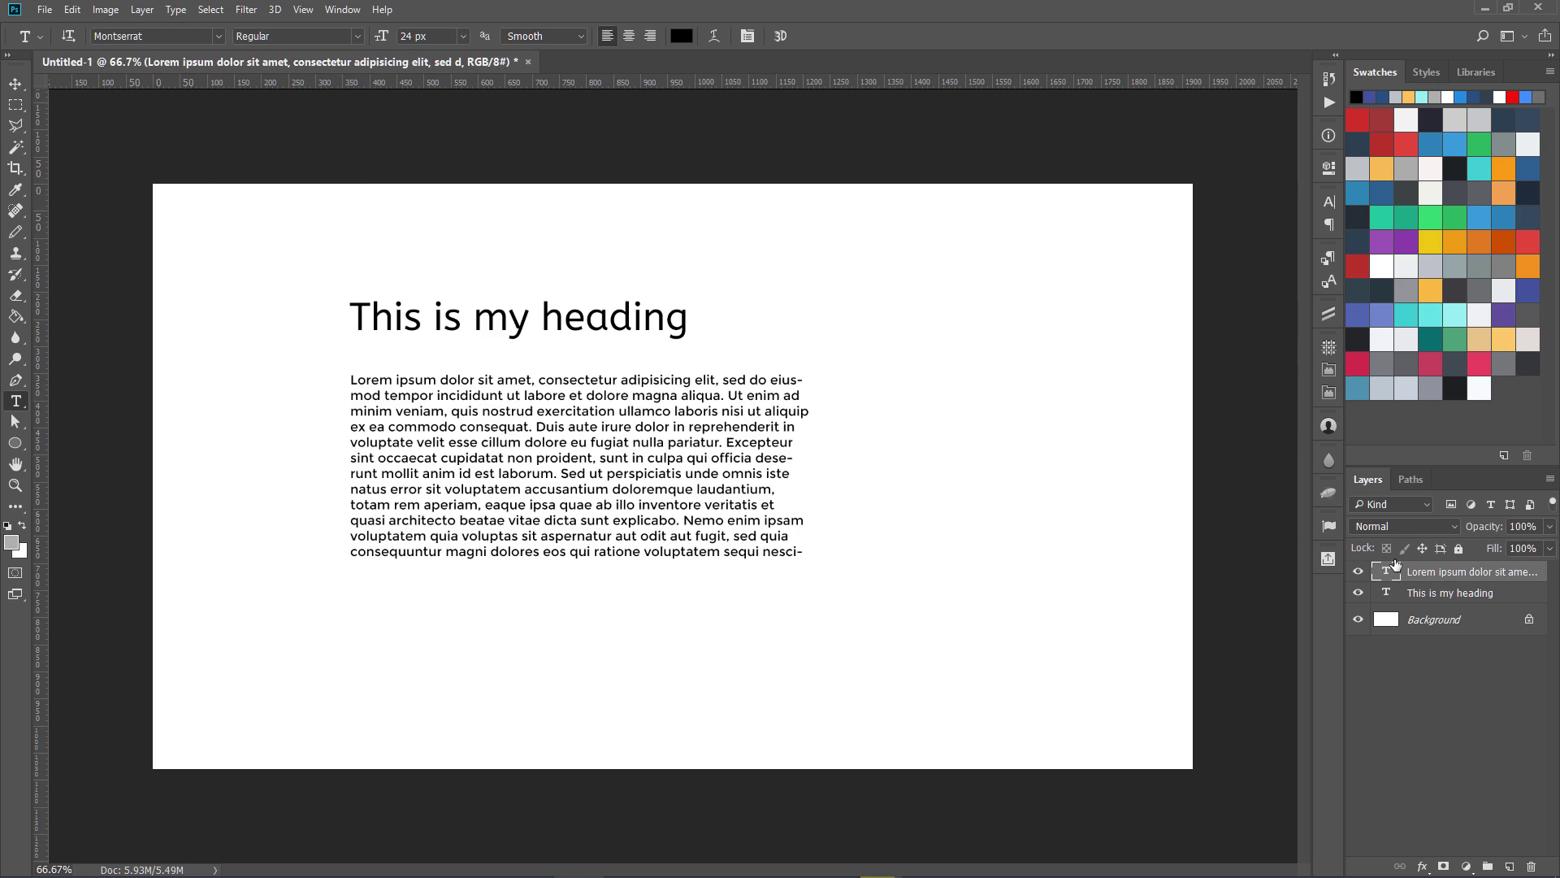
Change the font of the "This is my heading" layer to Montserrat ExtraBold.
double_click(1385, 594)
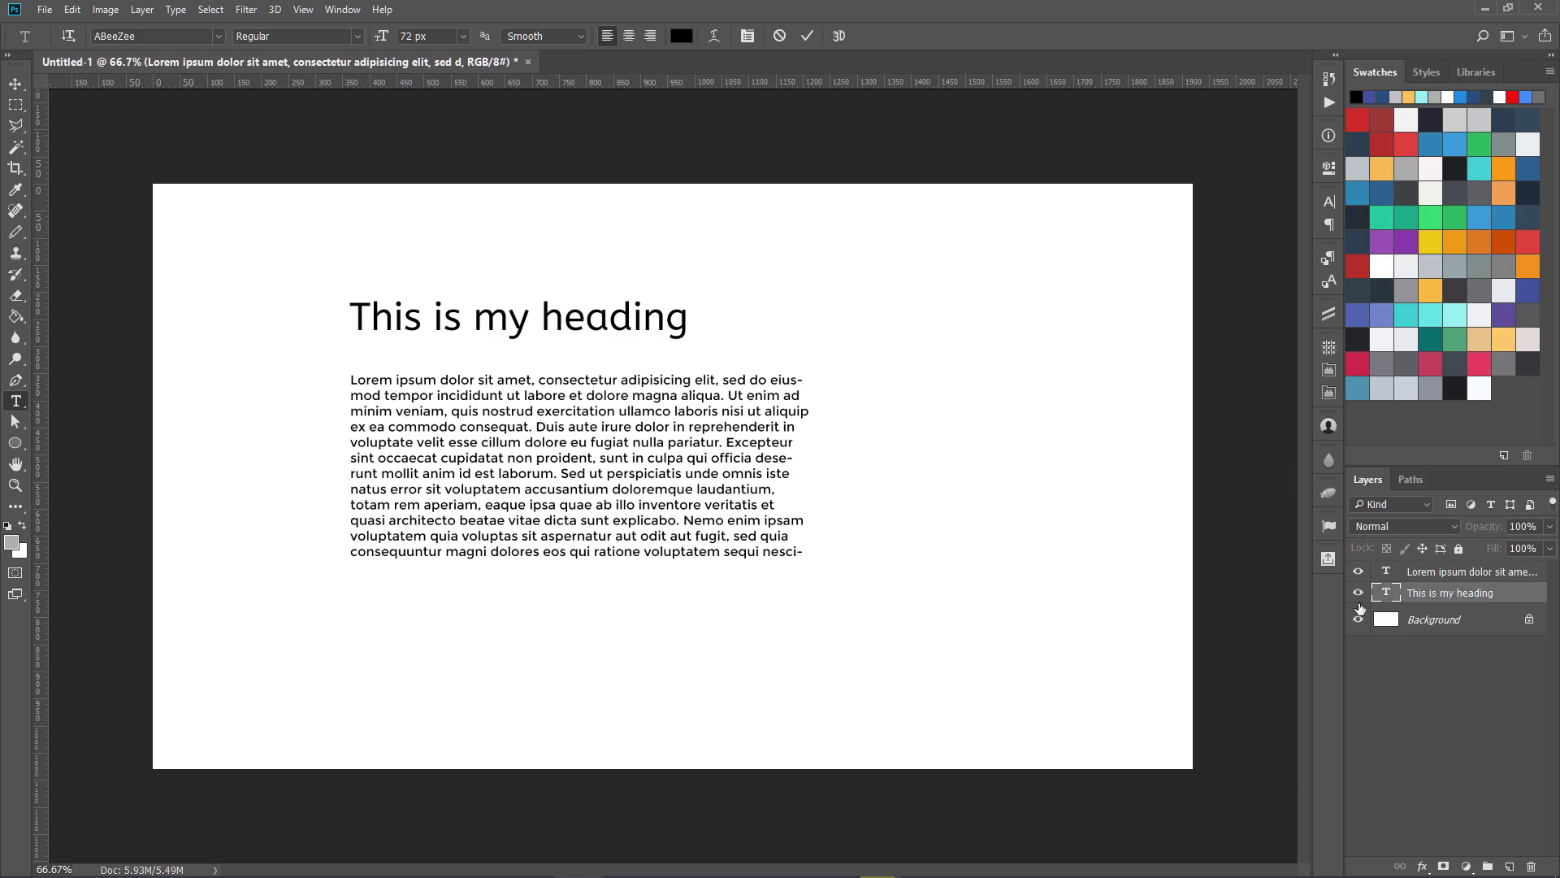
click(358, 37)
click(343, 39)
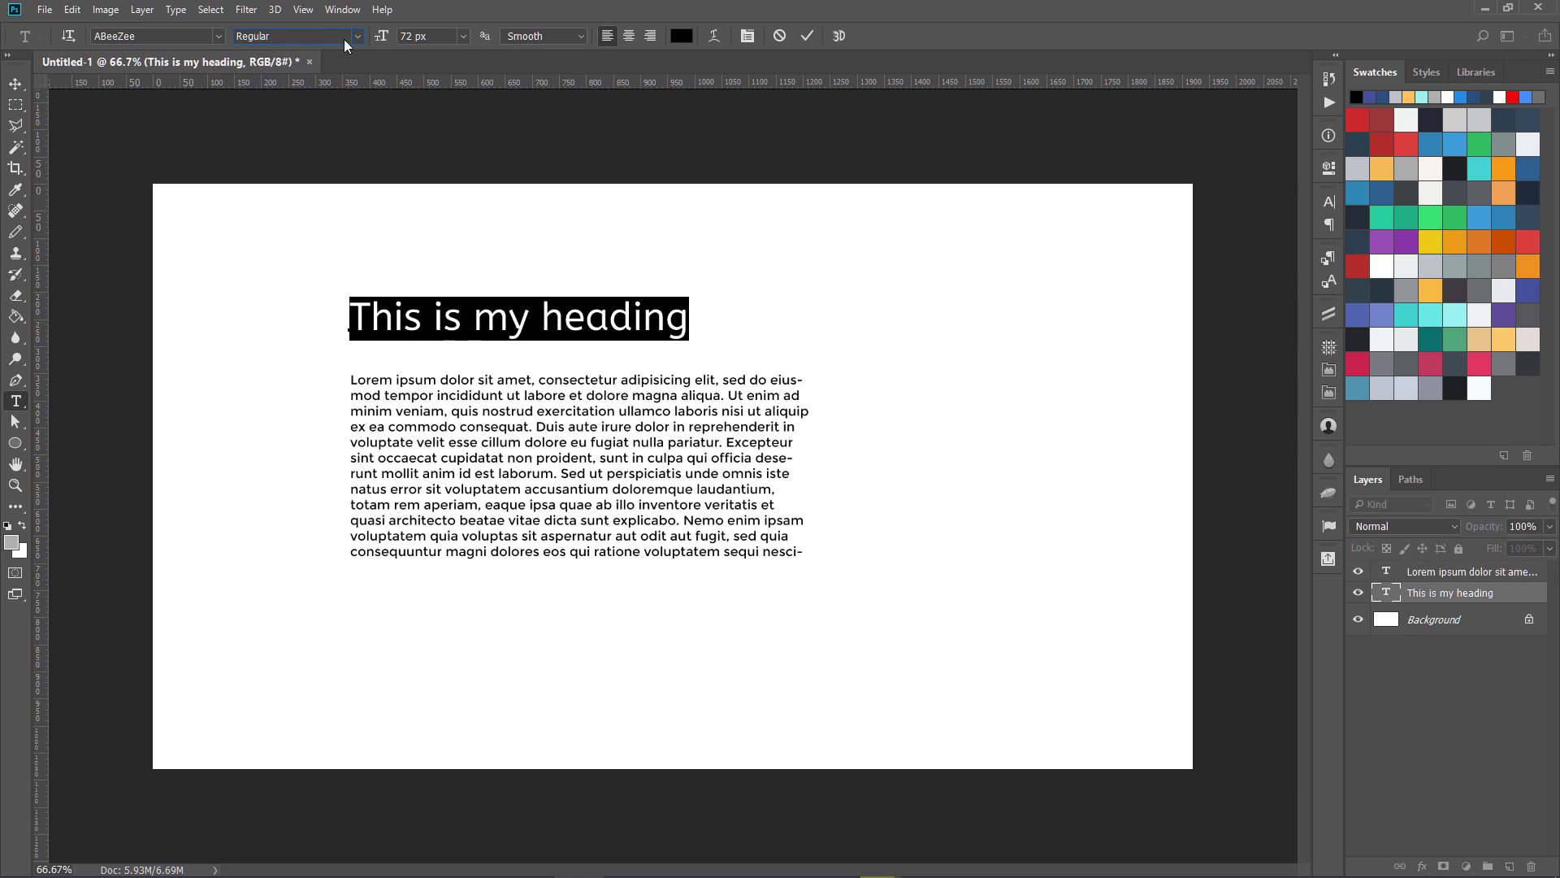
click(214, 37)
click(212, 88)
click(358, 36)
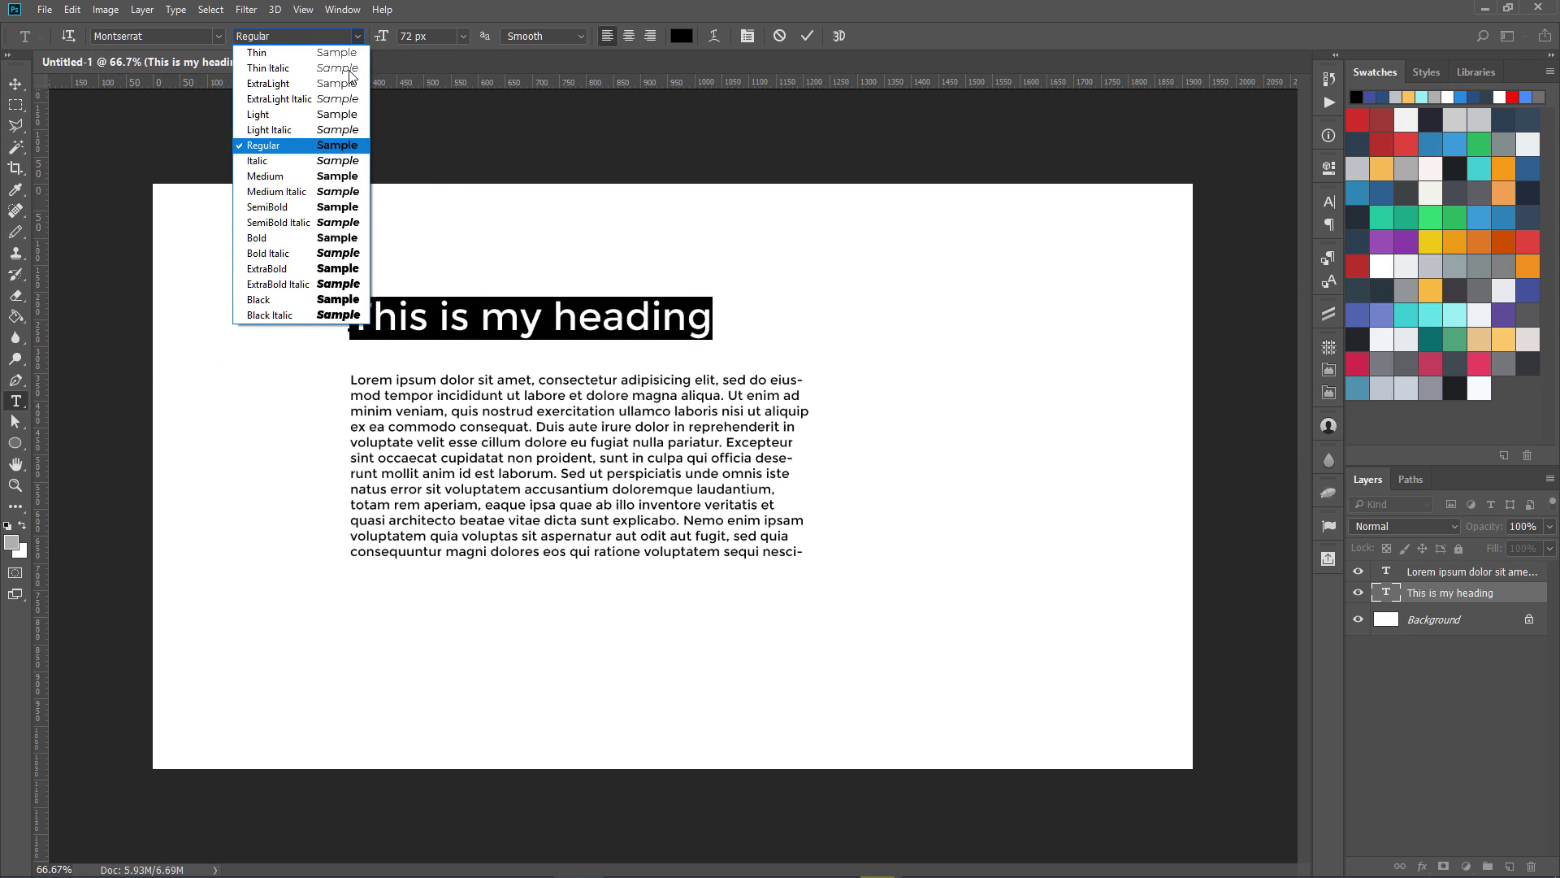
click(321, 238)
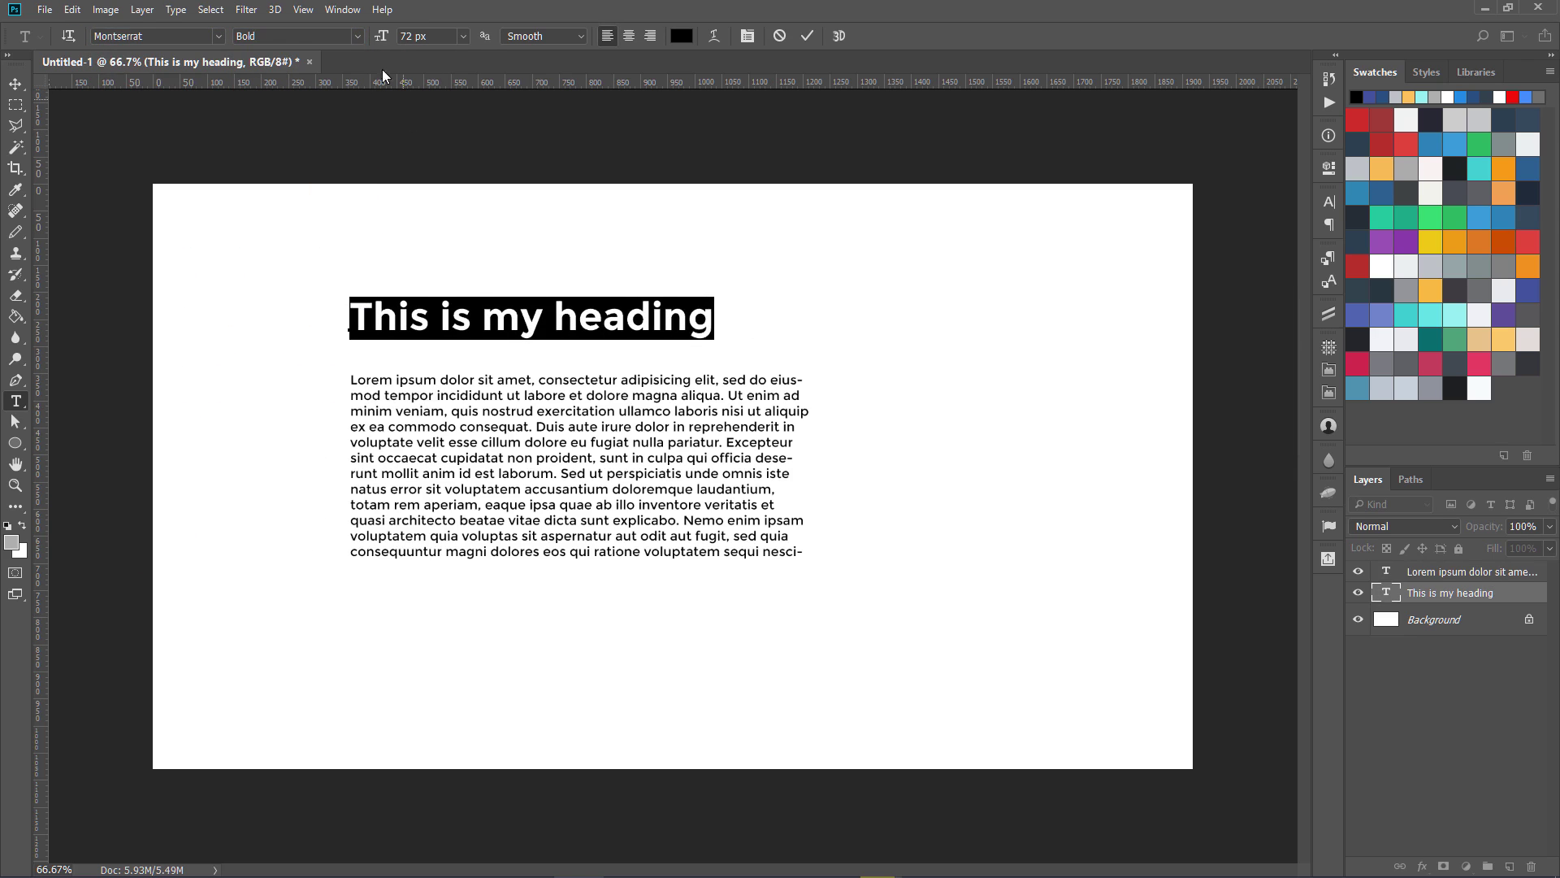
click(357, 36)
click(323, 271)
click(1395, 594)
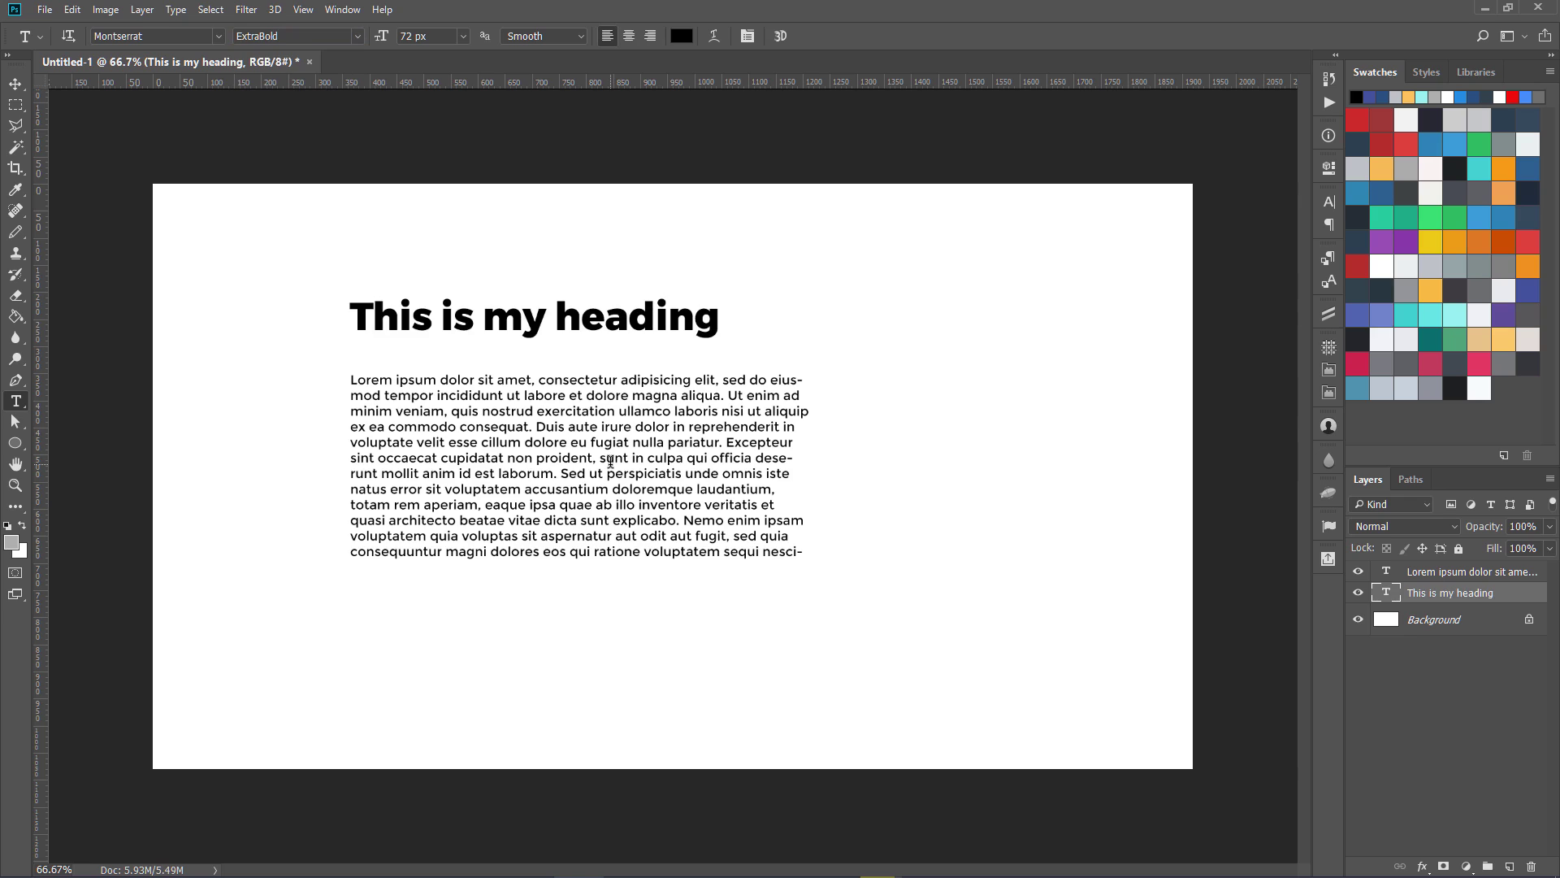
Duplicate the heading and paragraph layers together and place the copies beside the originals as a second column.
key(v)
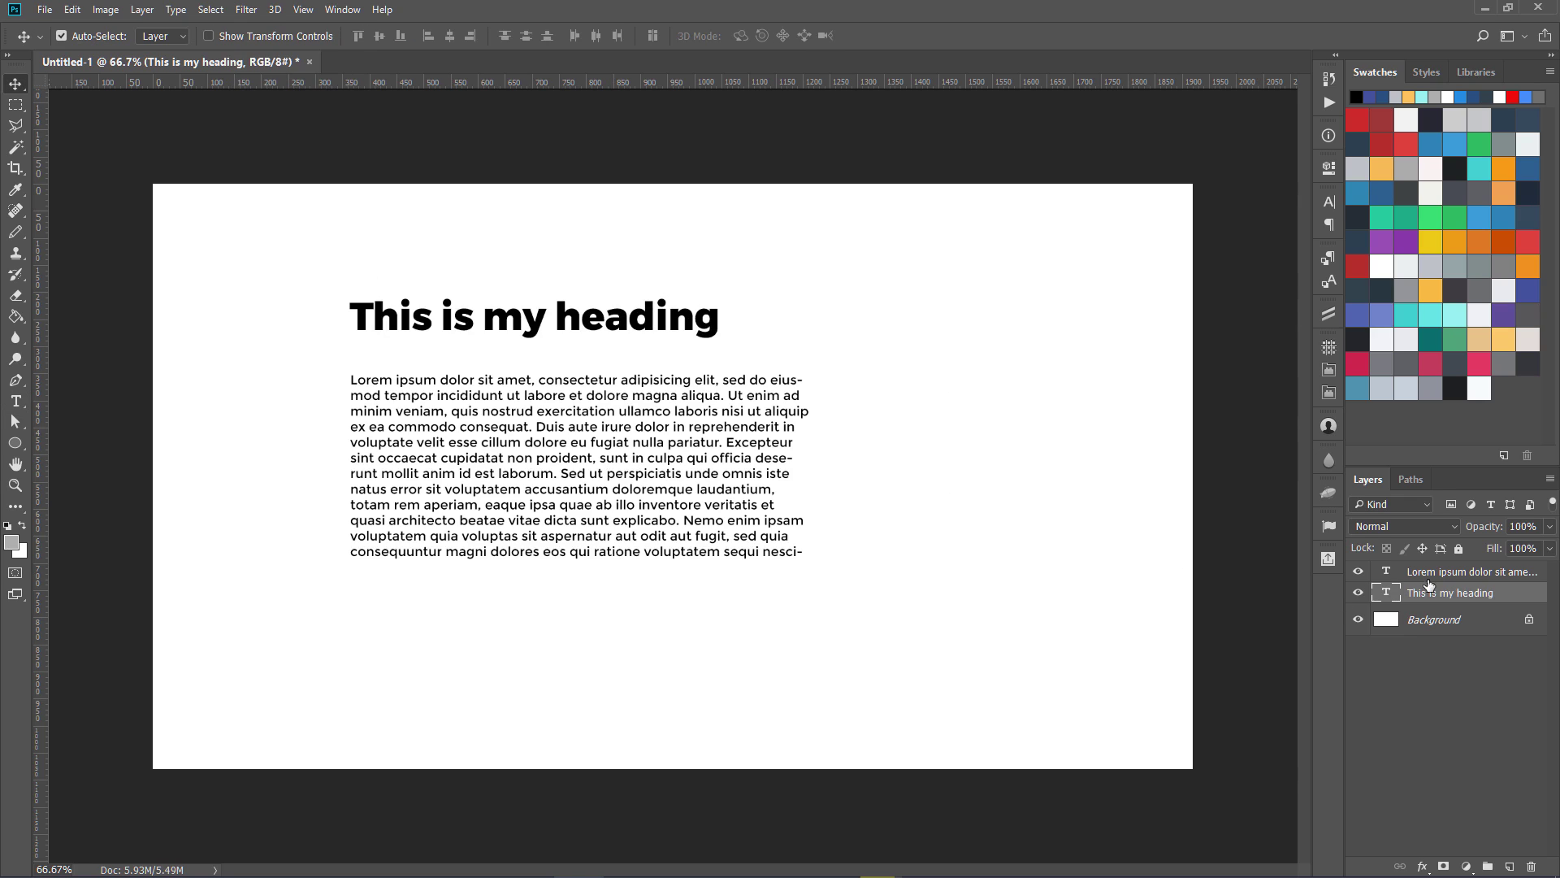
key(ctrl)
click(1438, 577)
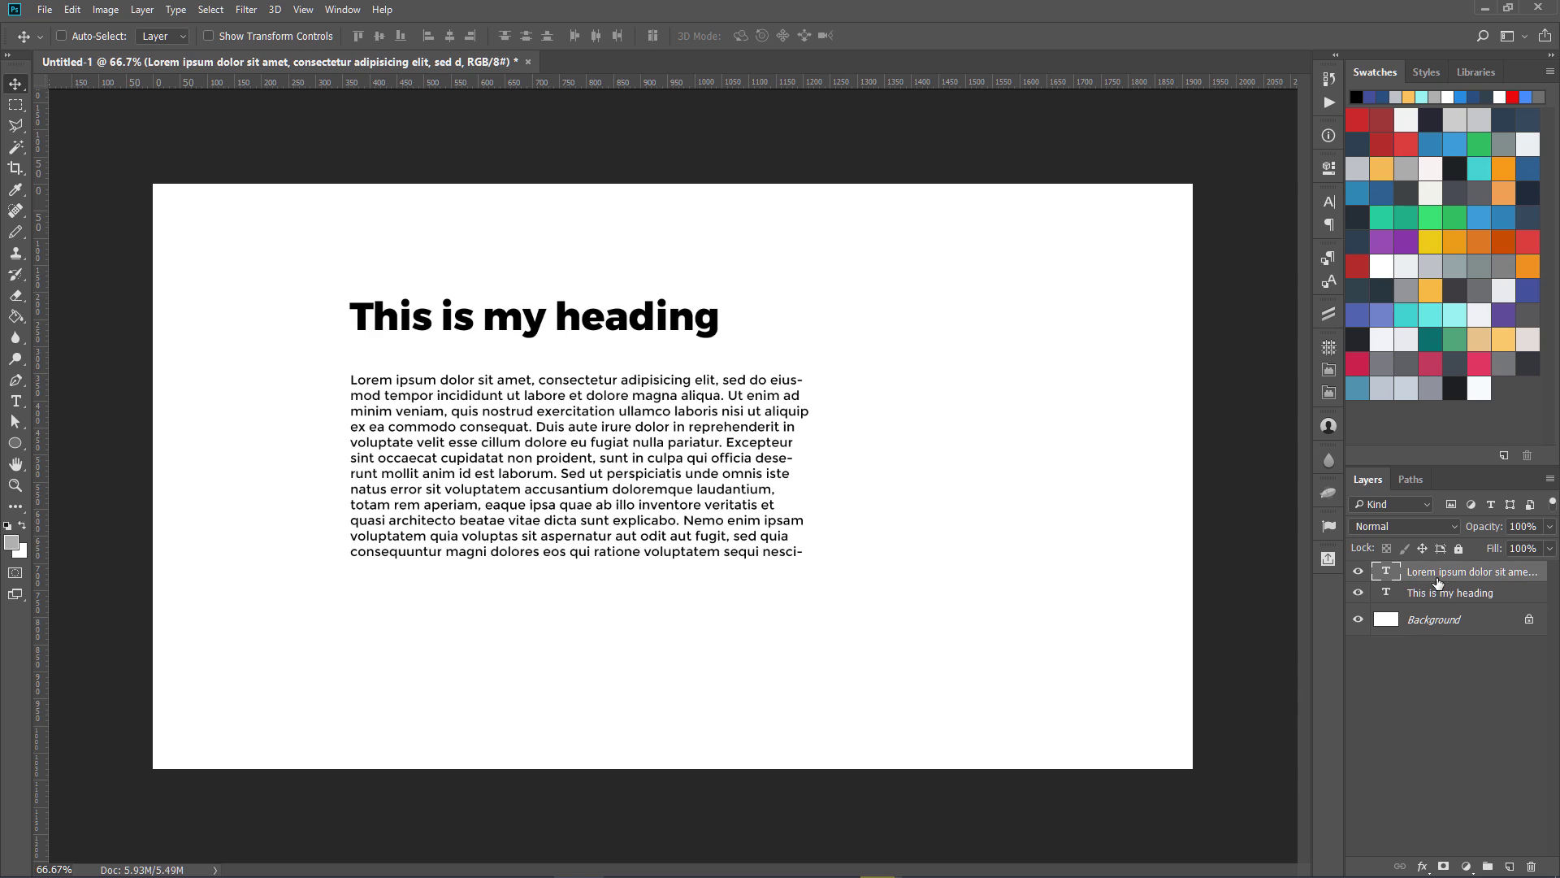
ctrl+click(1429, 594)
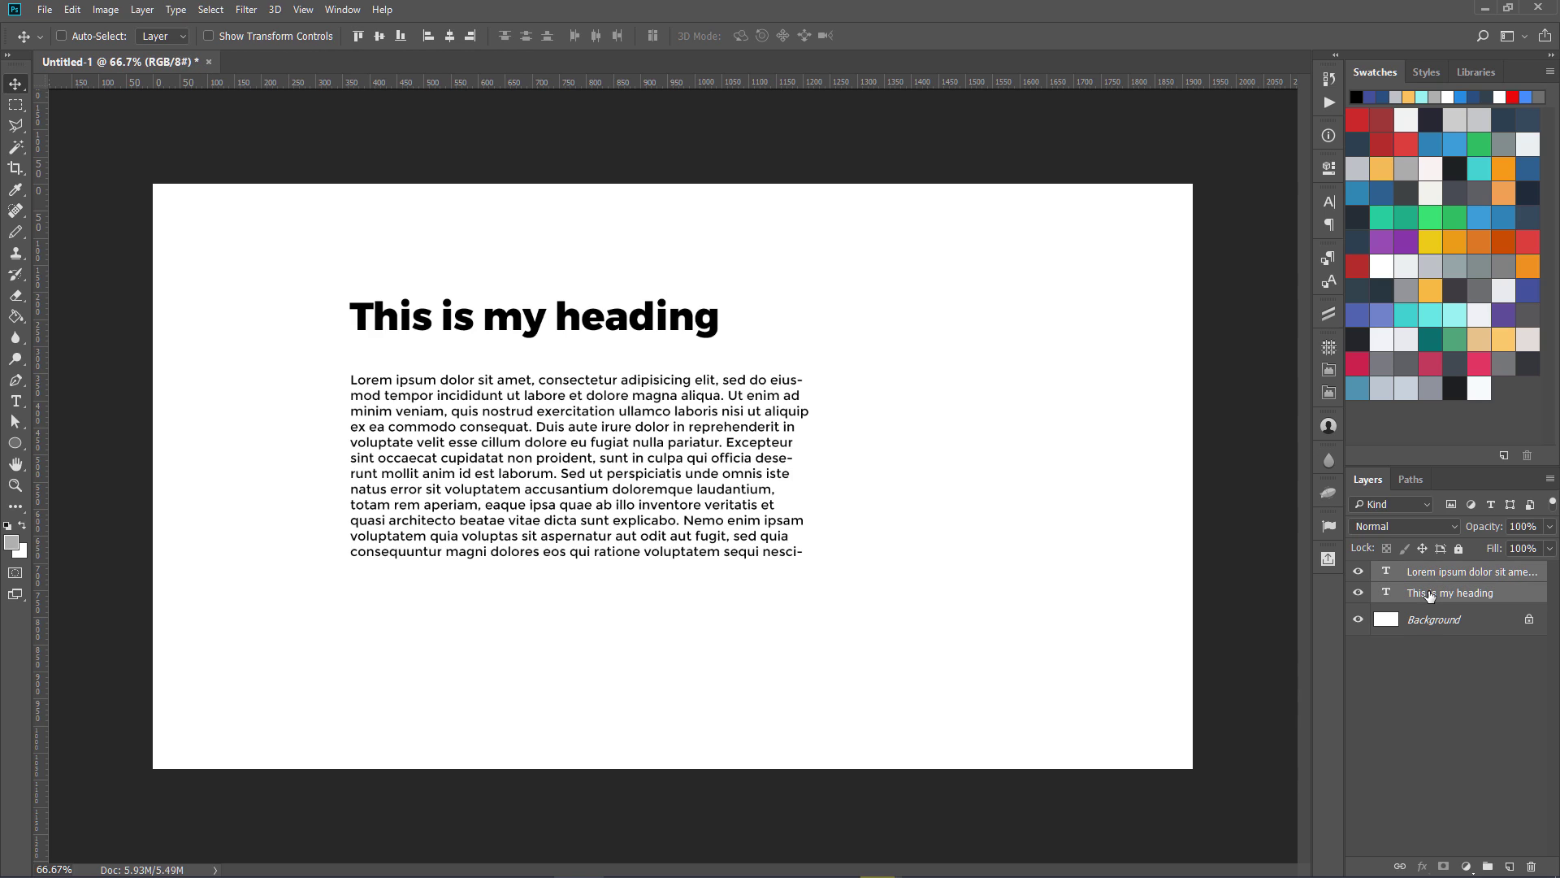
key(ctrl+j)
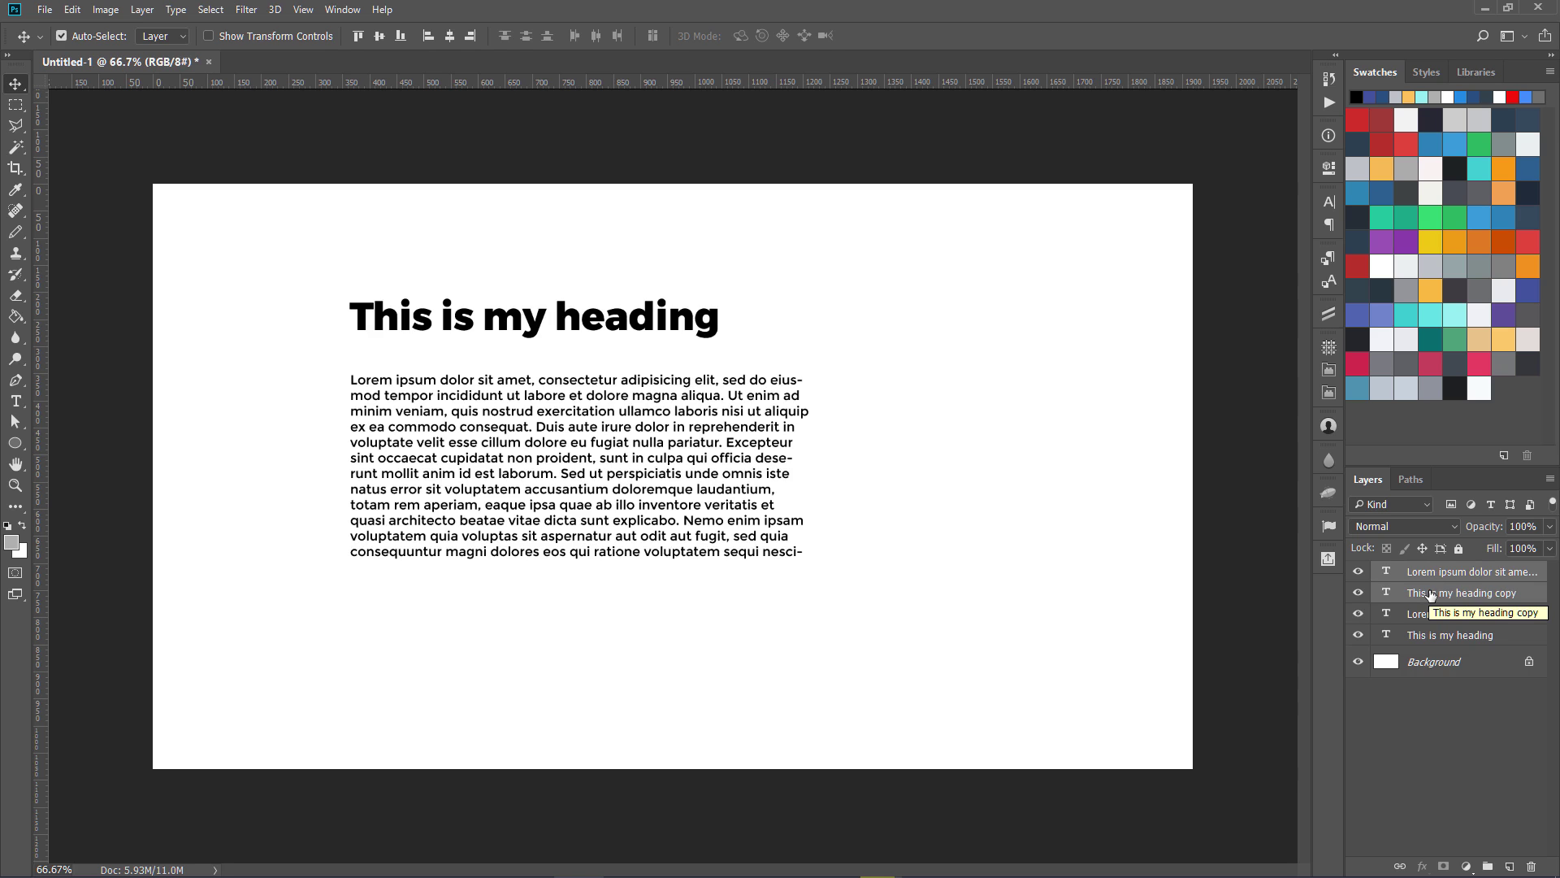
drag(536, 423, 1024, 423)
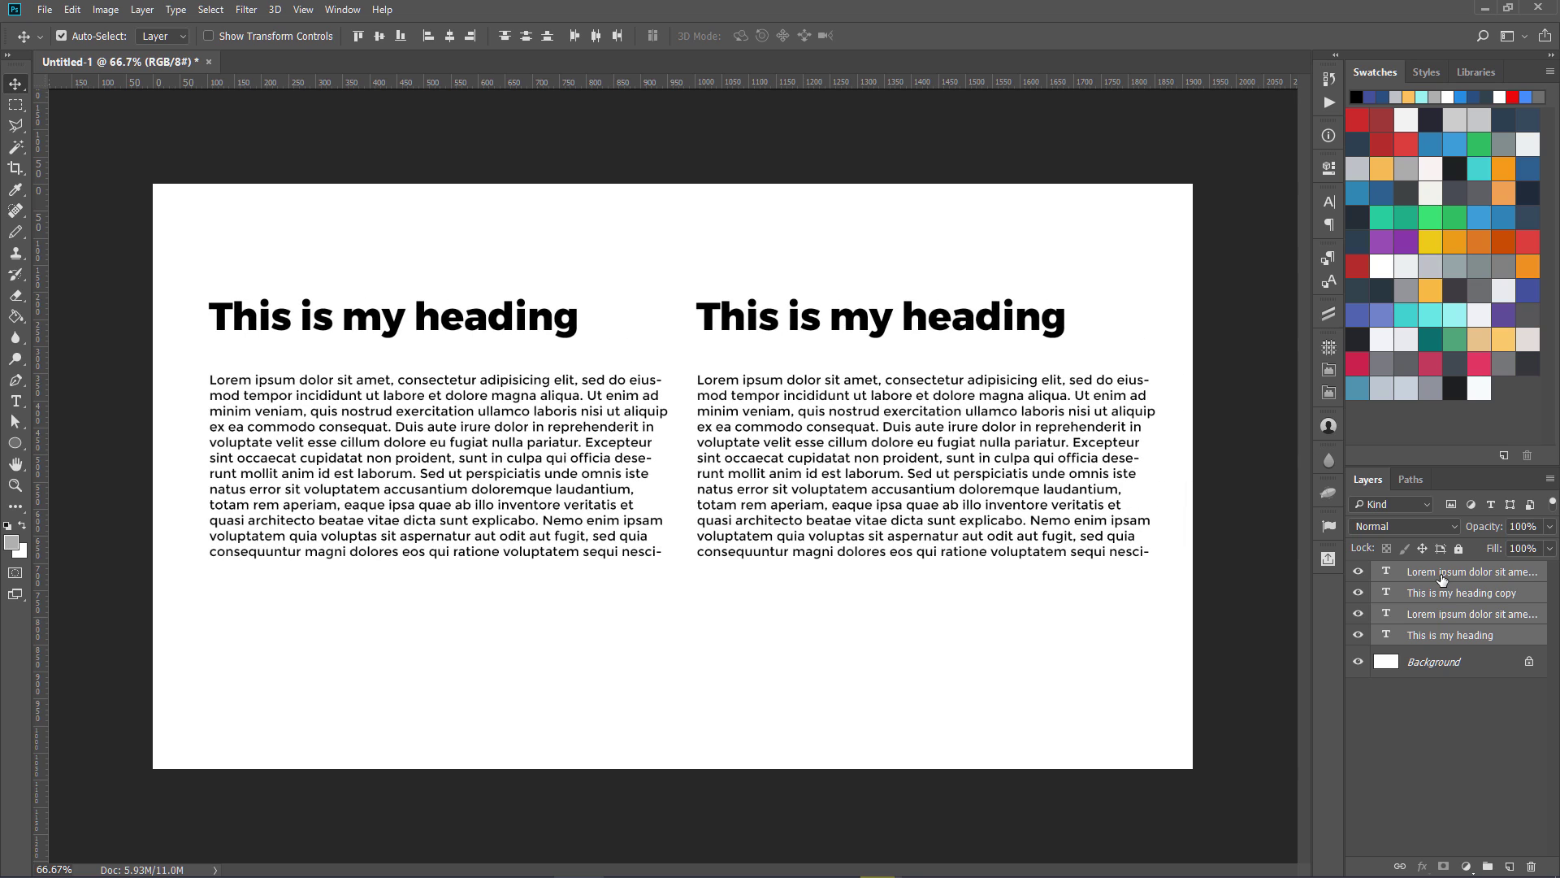
Draw an orange-yellow rectangle of about 585 × 773 px behind the first text column, overlapping the canvas's left edge.
click(1435, 635)
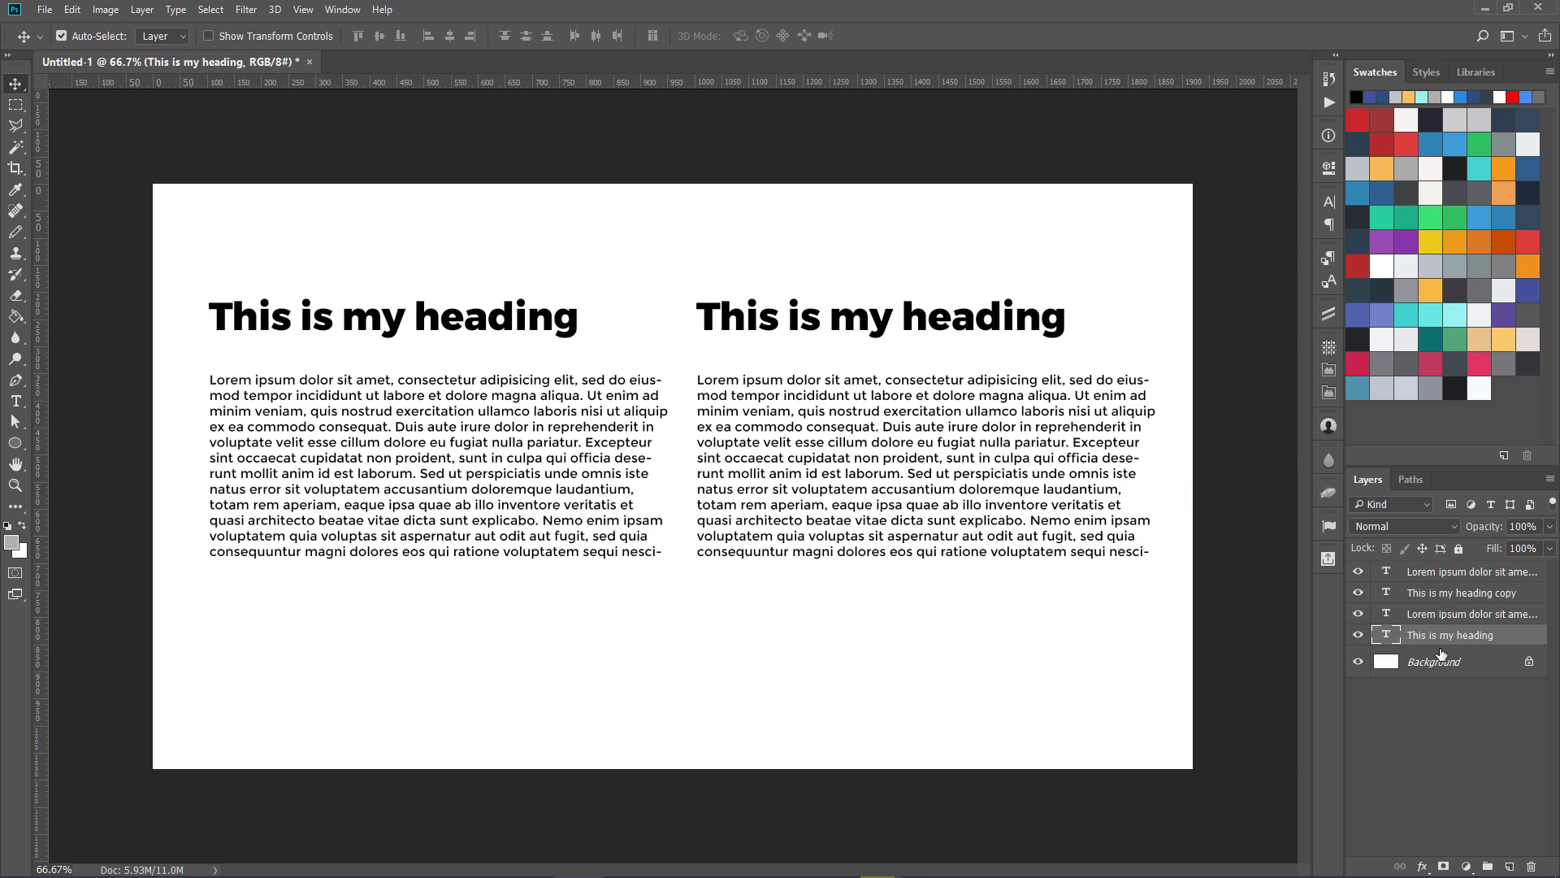
click(16, 443)
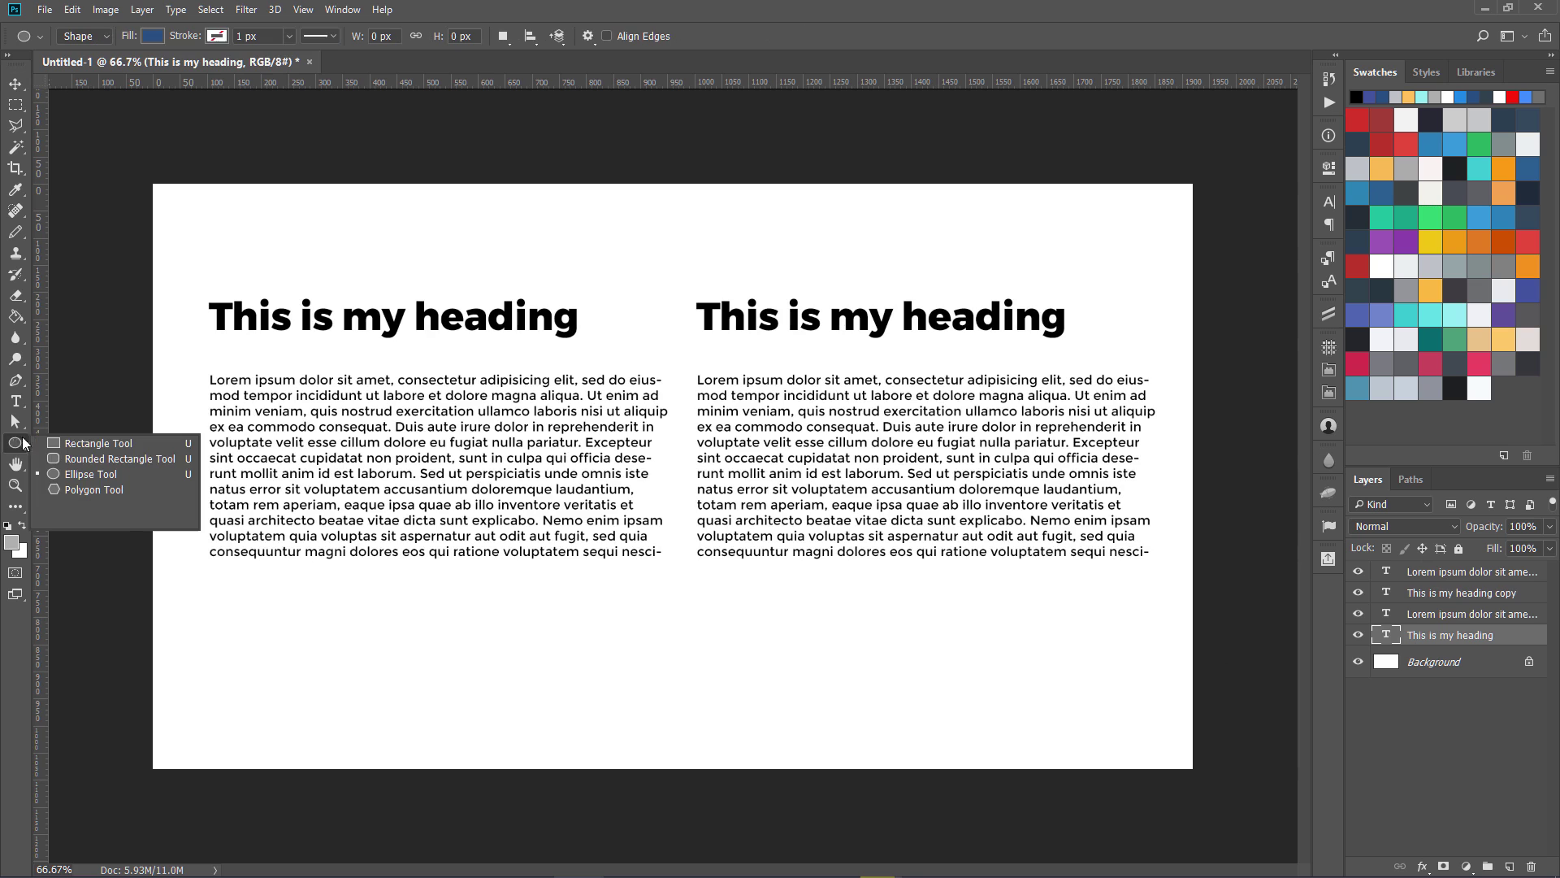
click(50, 447)
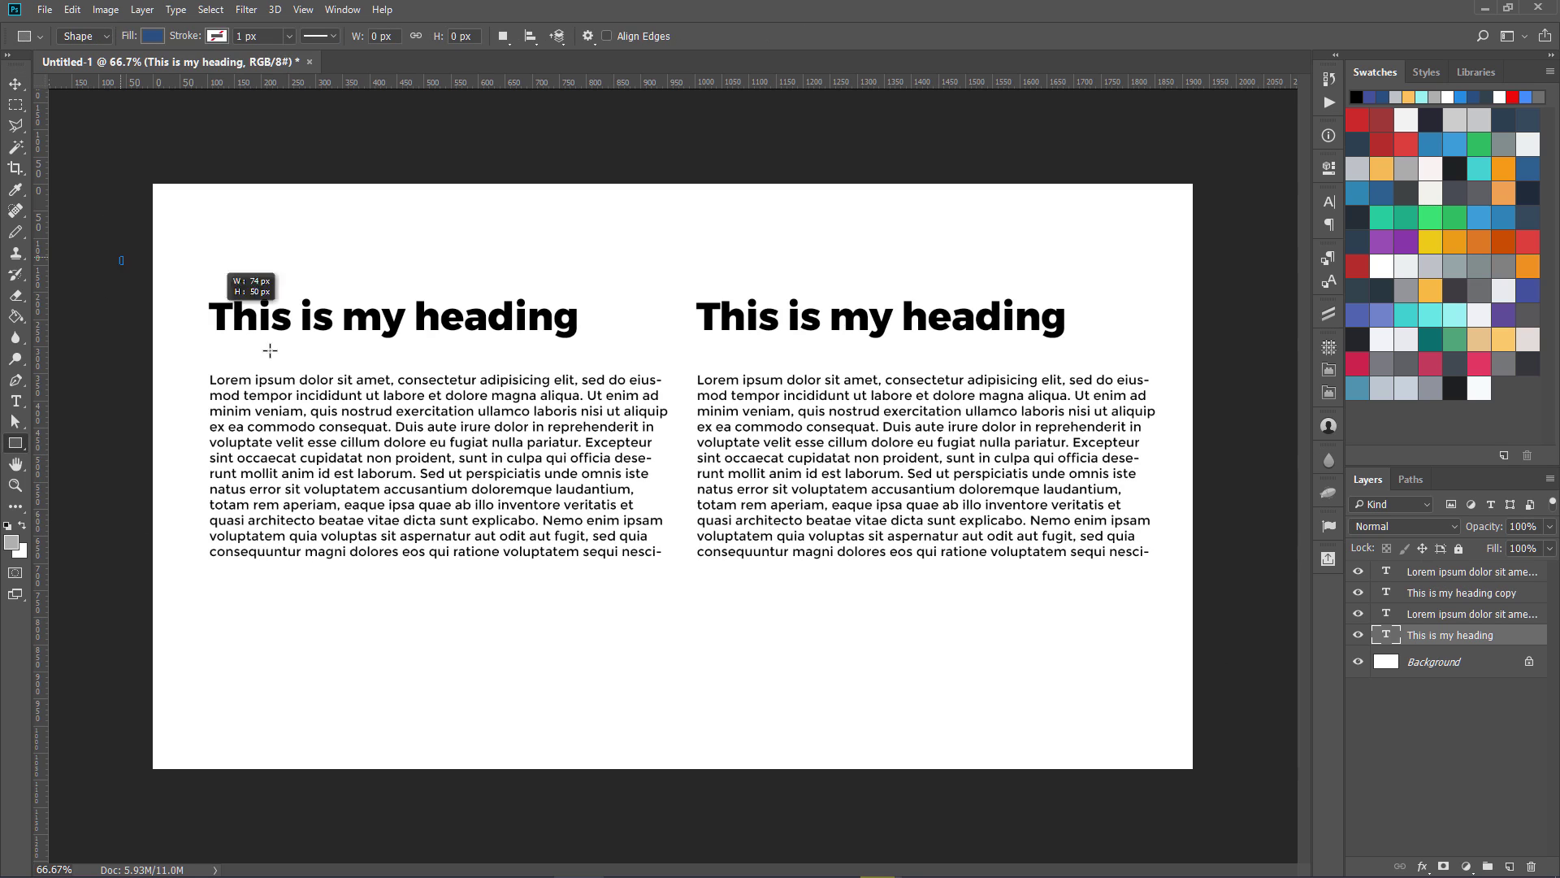
drag(120, 257, 437, 675)
drag(1422, 642, 1420, 687)
double_click(1385, 693)
key(Return)
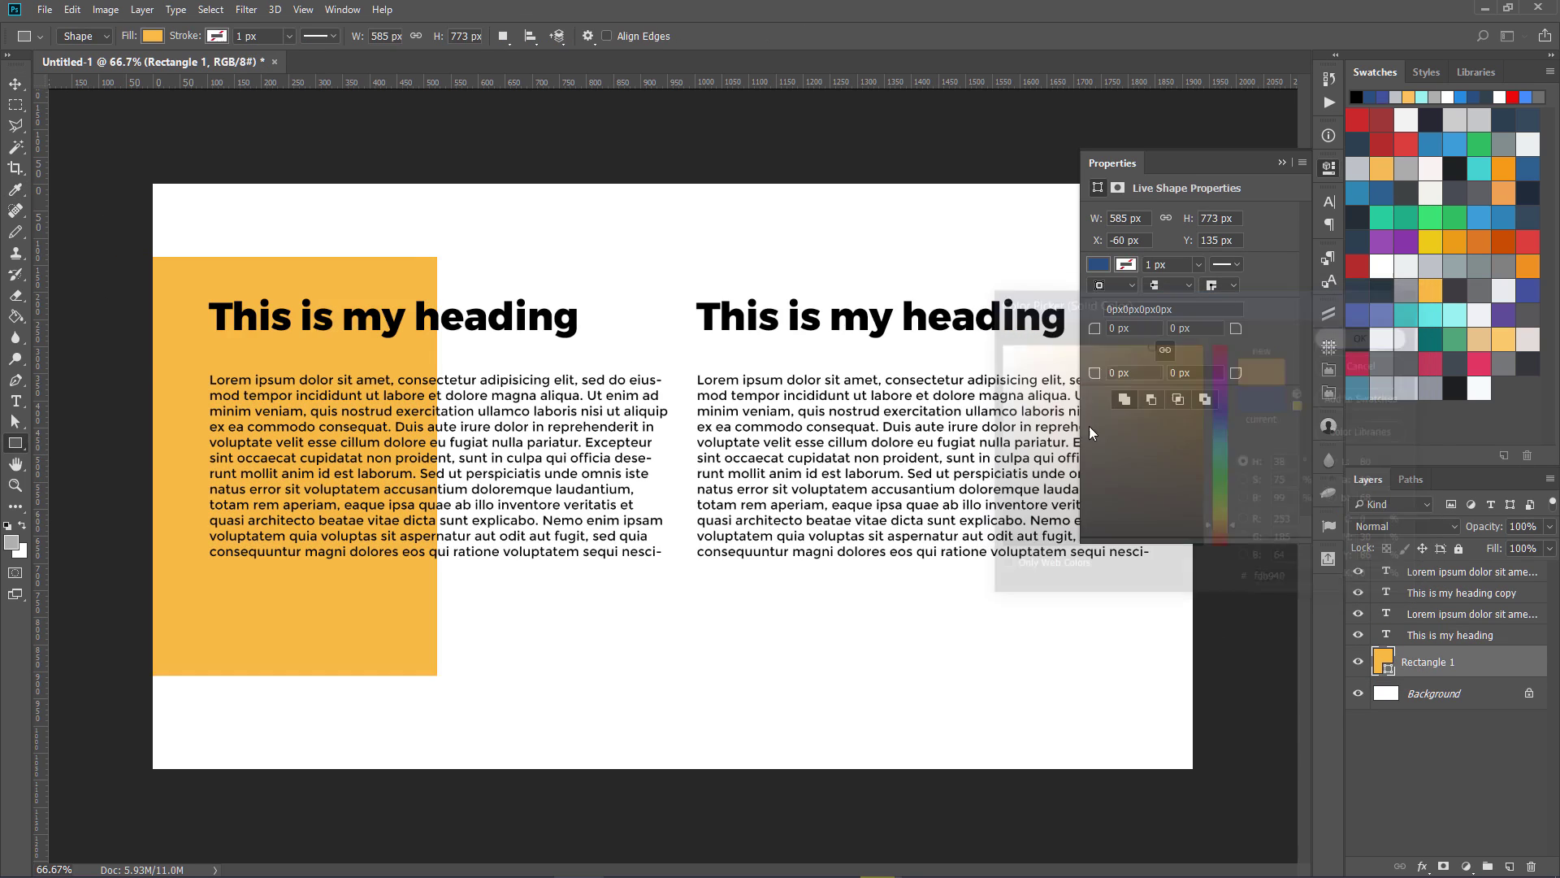
Draw a green circle about 441 px in diameter below the second text column, extending past the canvas's lower edge.
key(shift+u)
key(shift+u)
drag(912, 621, 1150, 860)
double_click(1385, 661)
click(1354, 344)
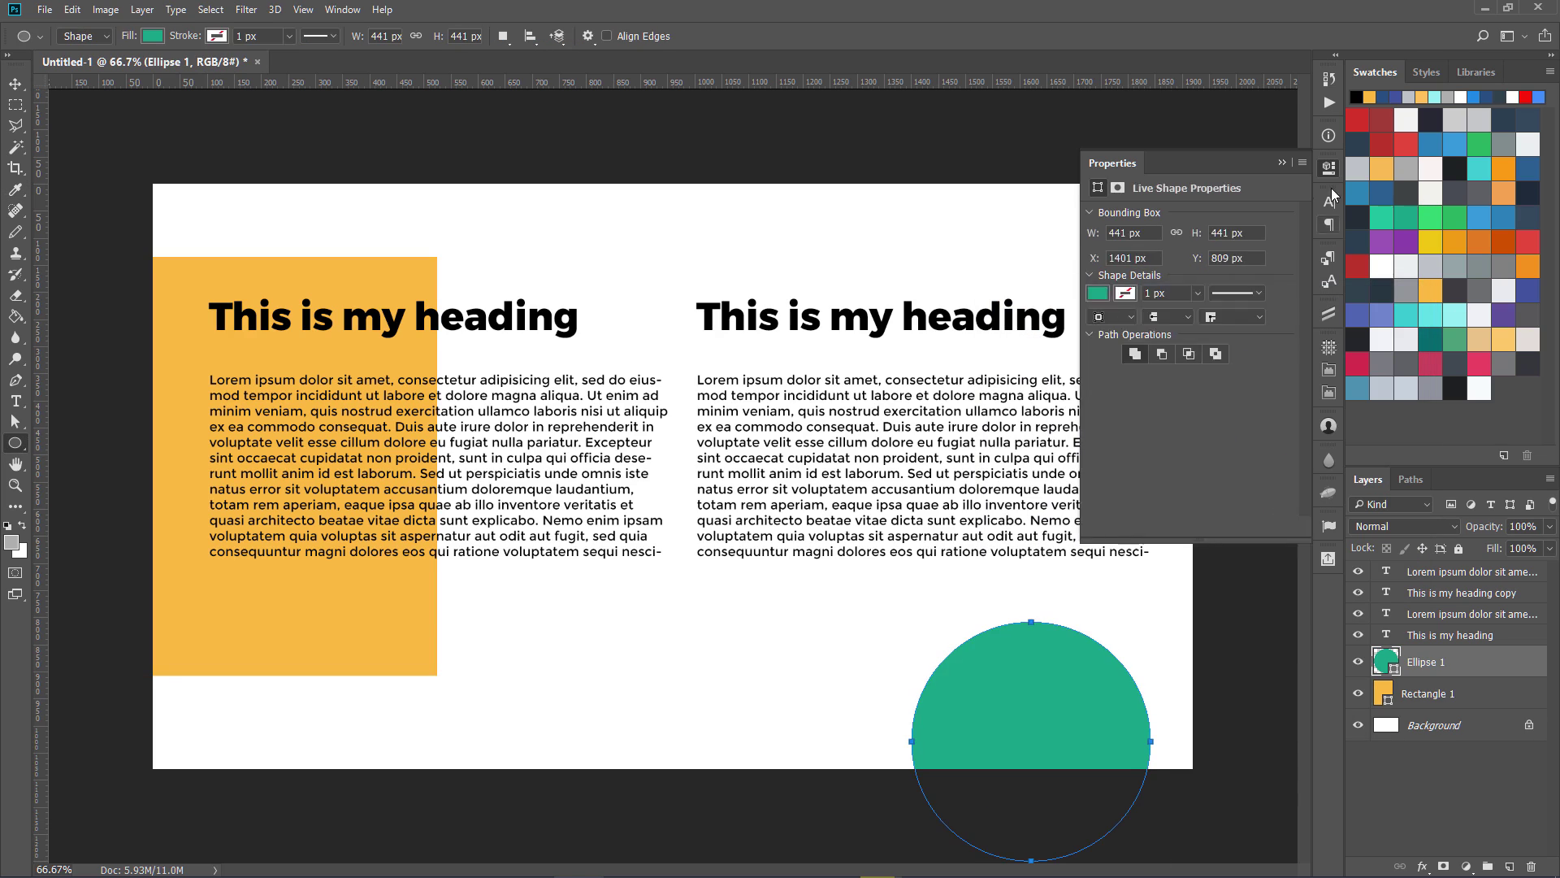
click(1328, 169)
key(v)
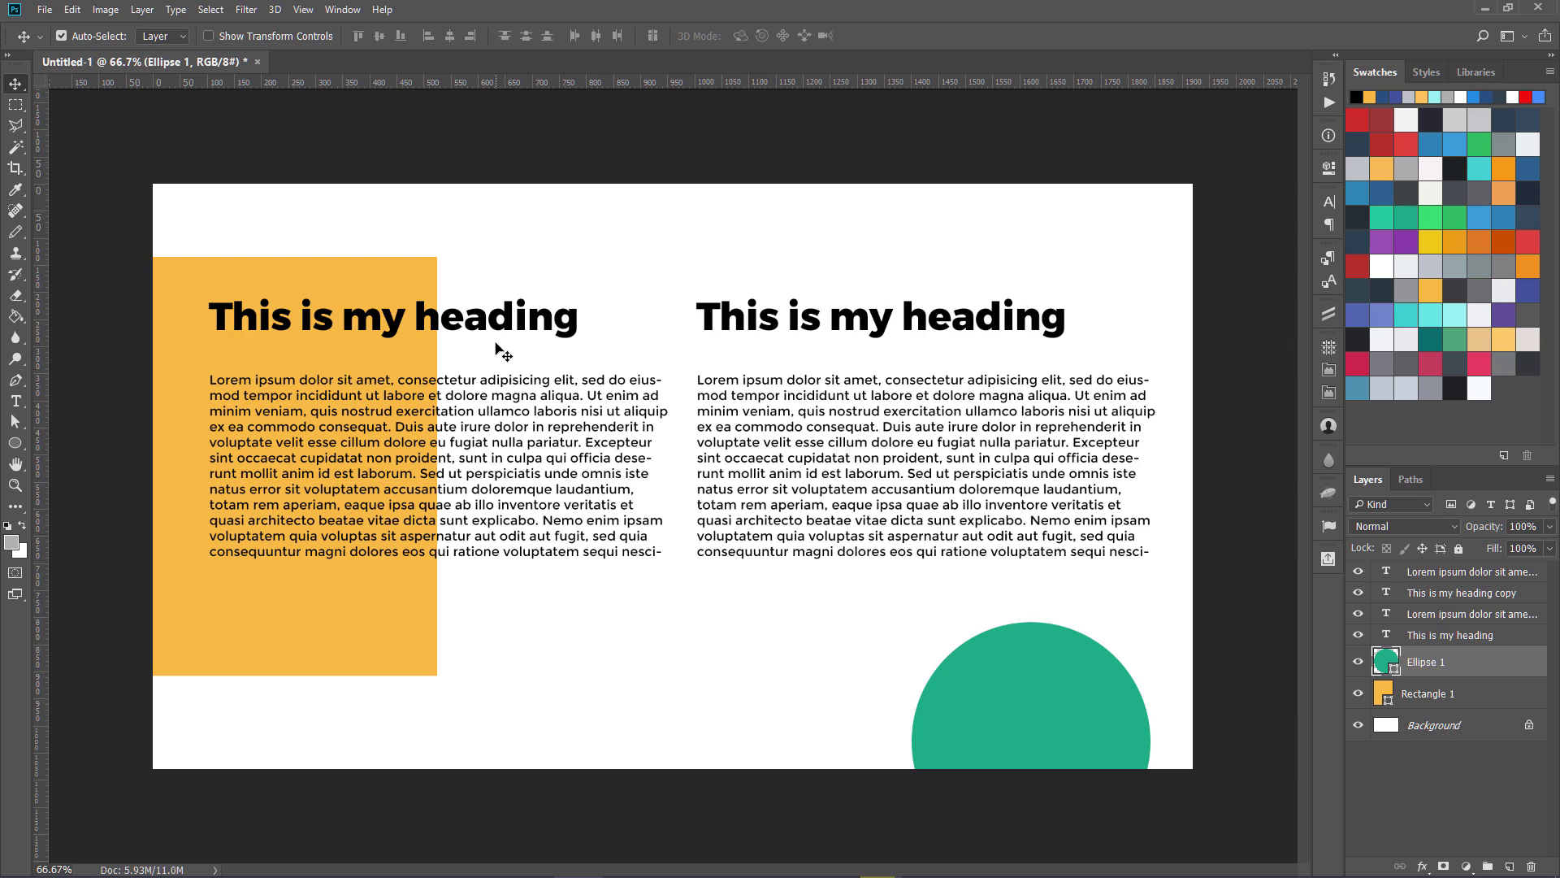
Examine the Paragraph Styles and Character Styles for the second column's heading and paragraph layers.
click(710, 329)
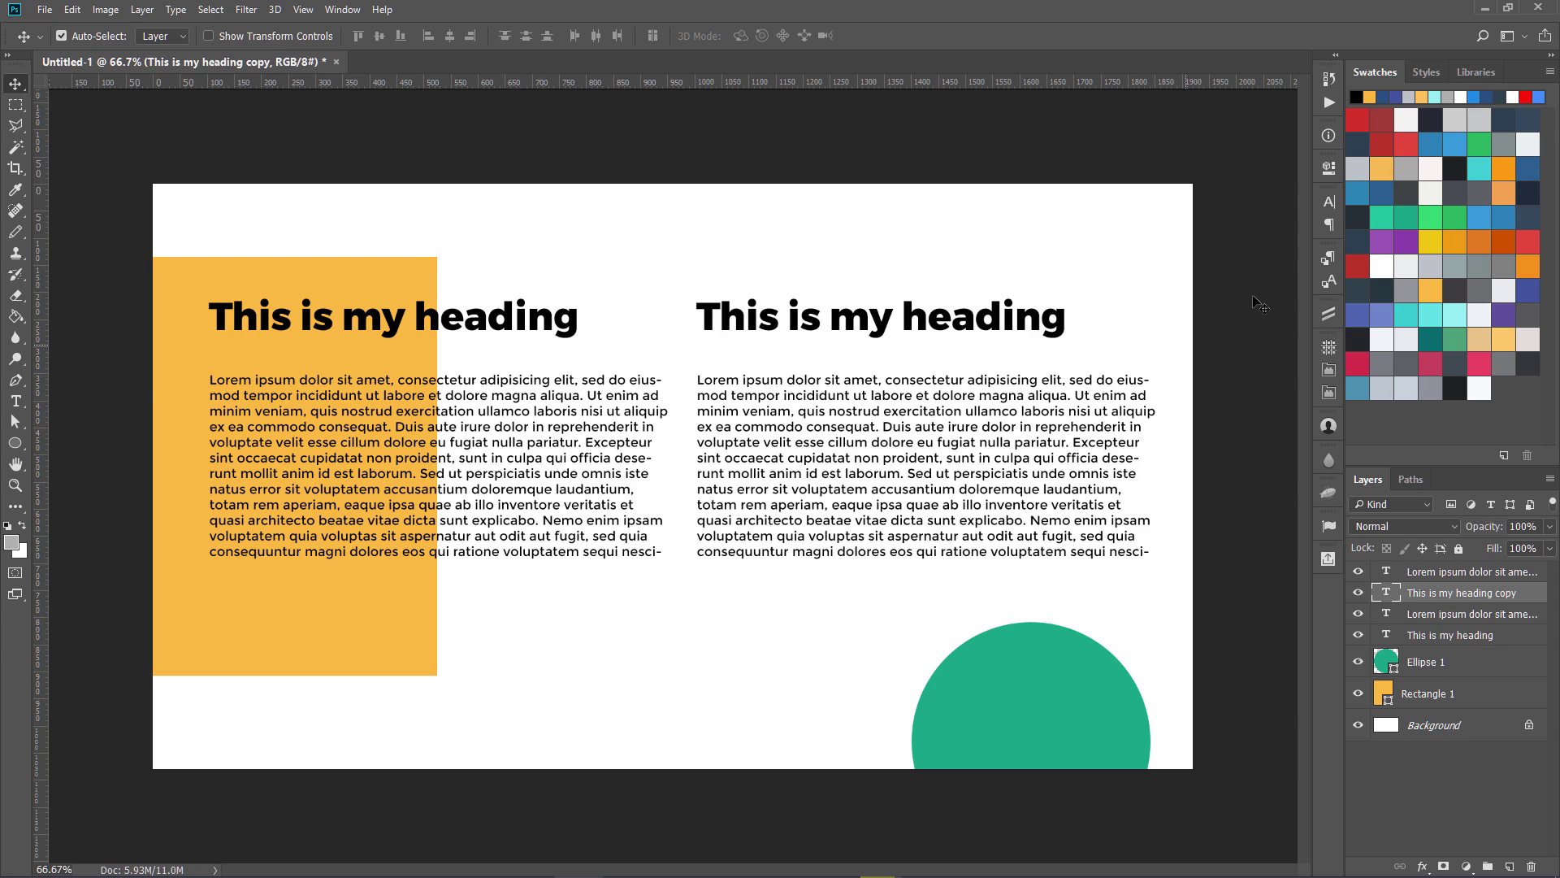
click(1327, 259)
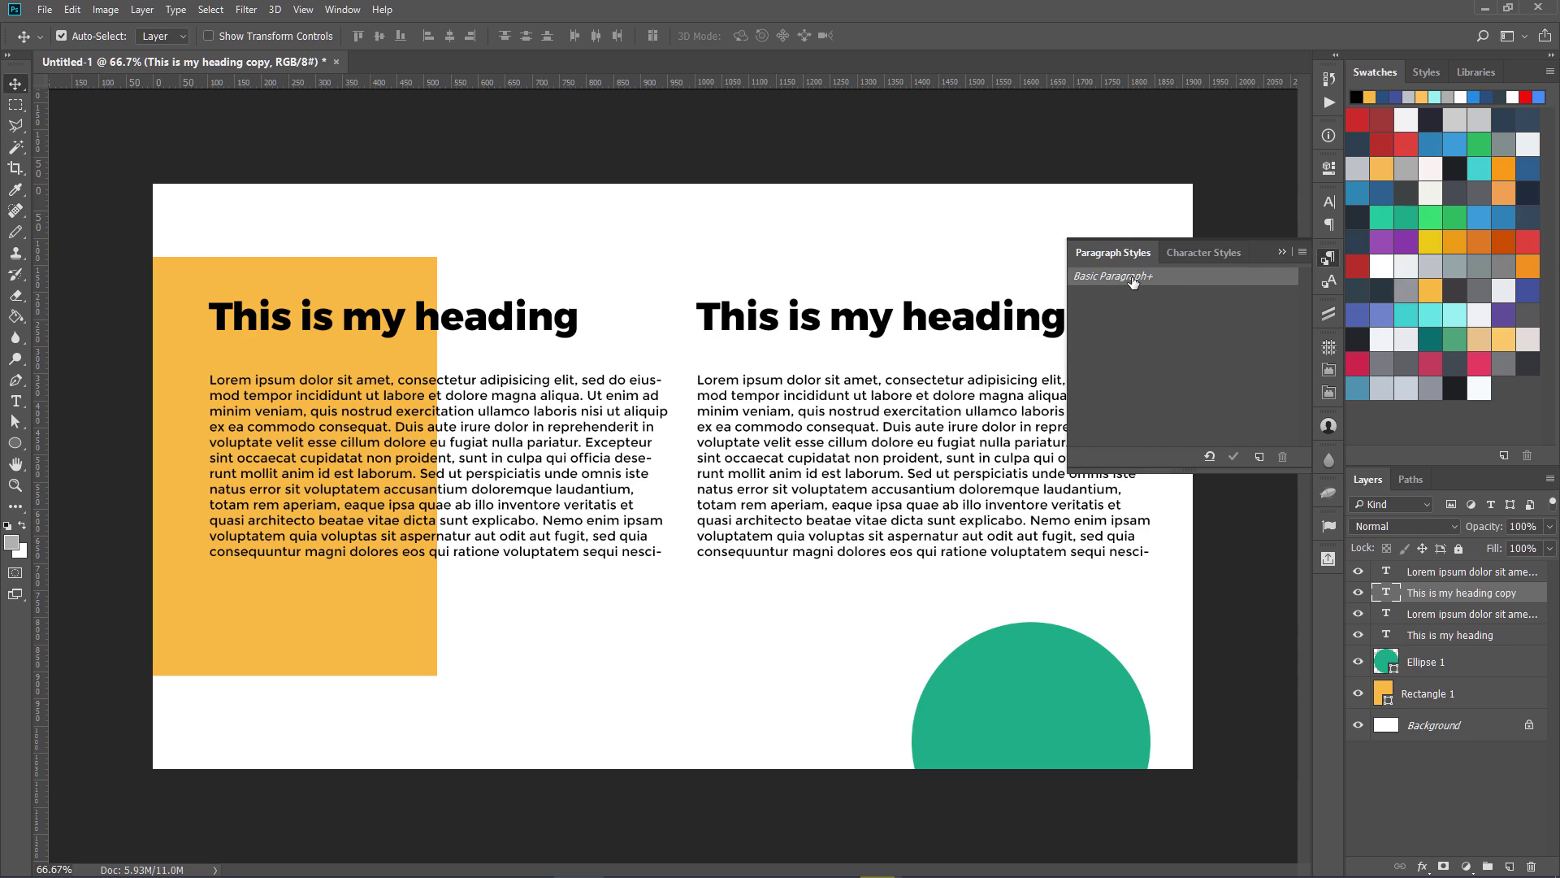
click(341, 11)
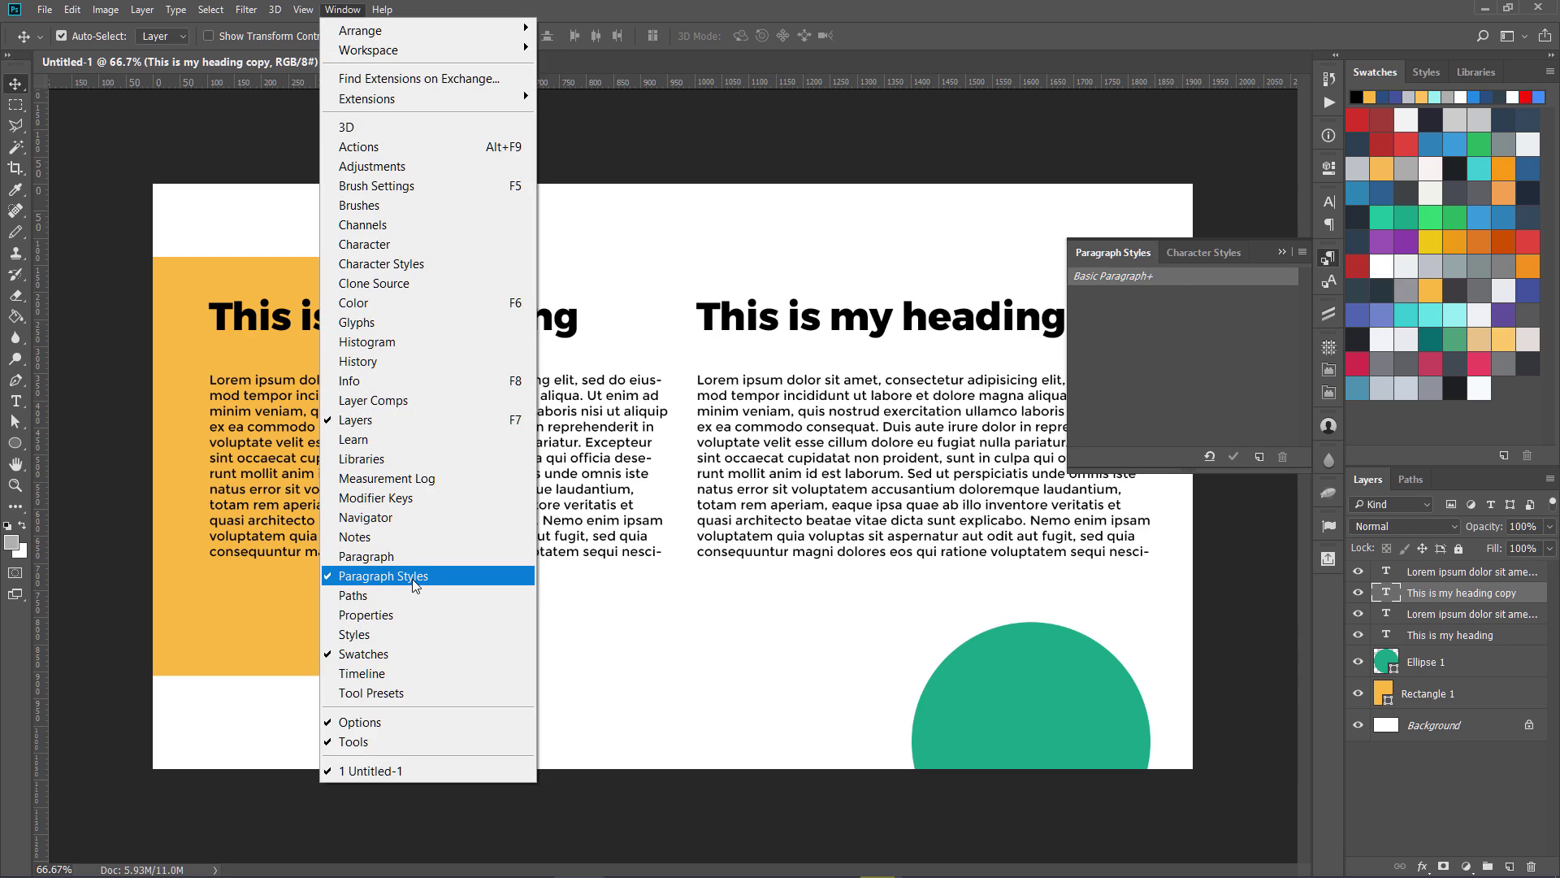
click(1328, 258)
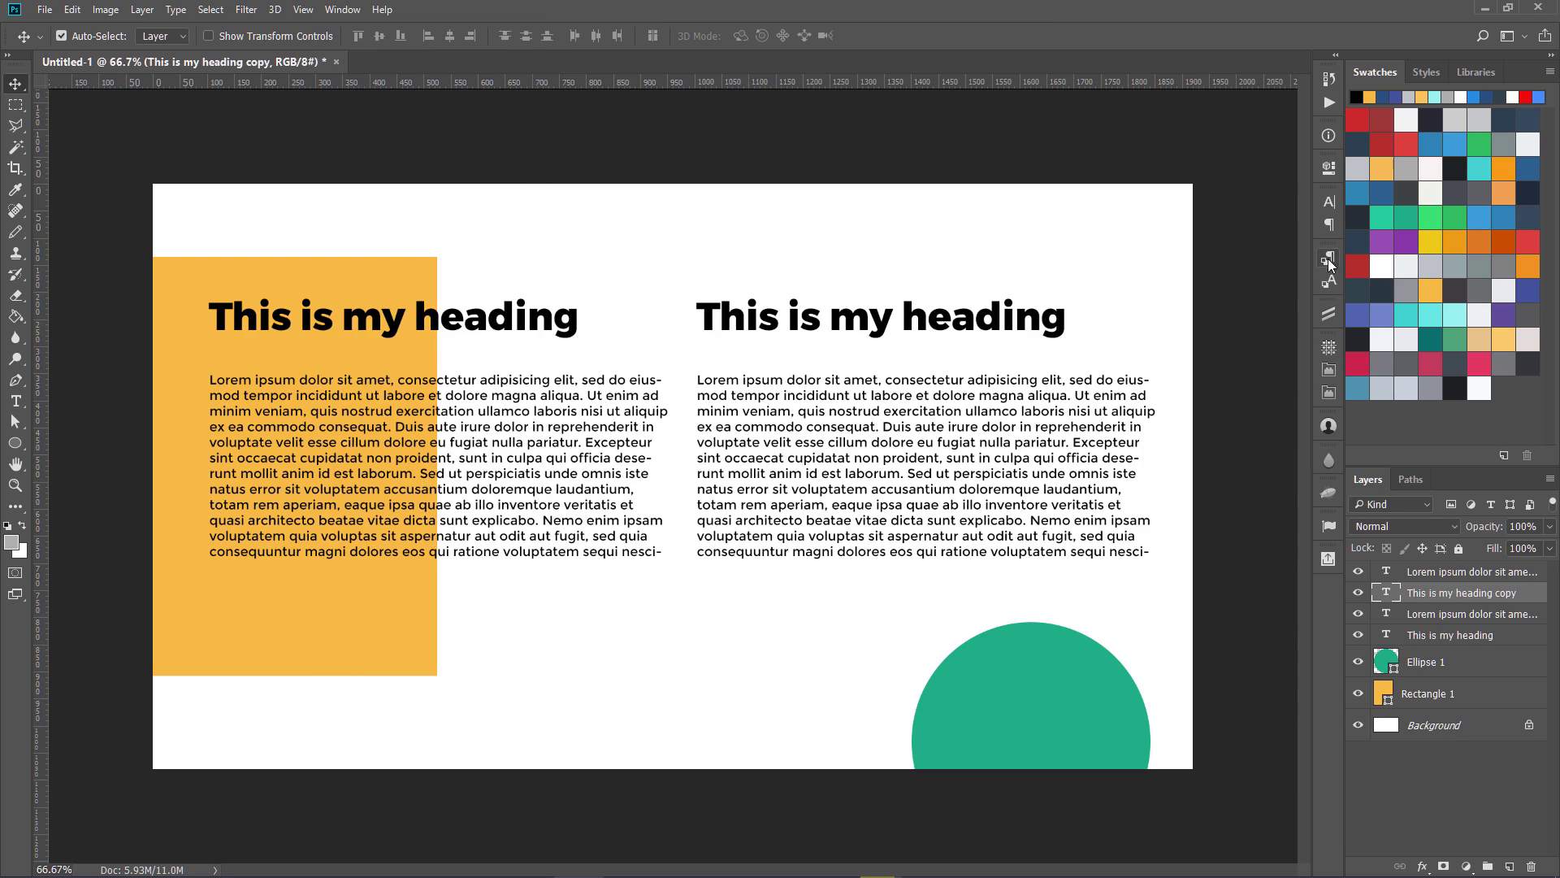
click(1329, 280)
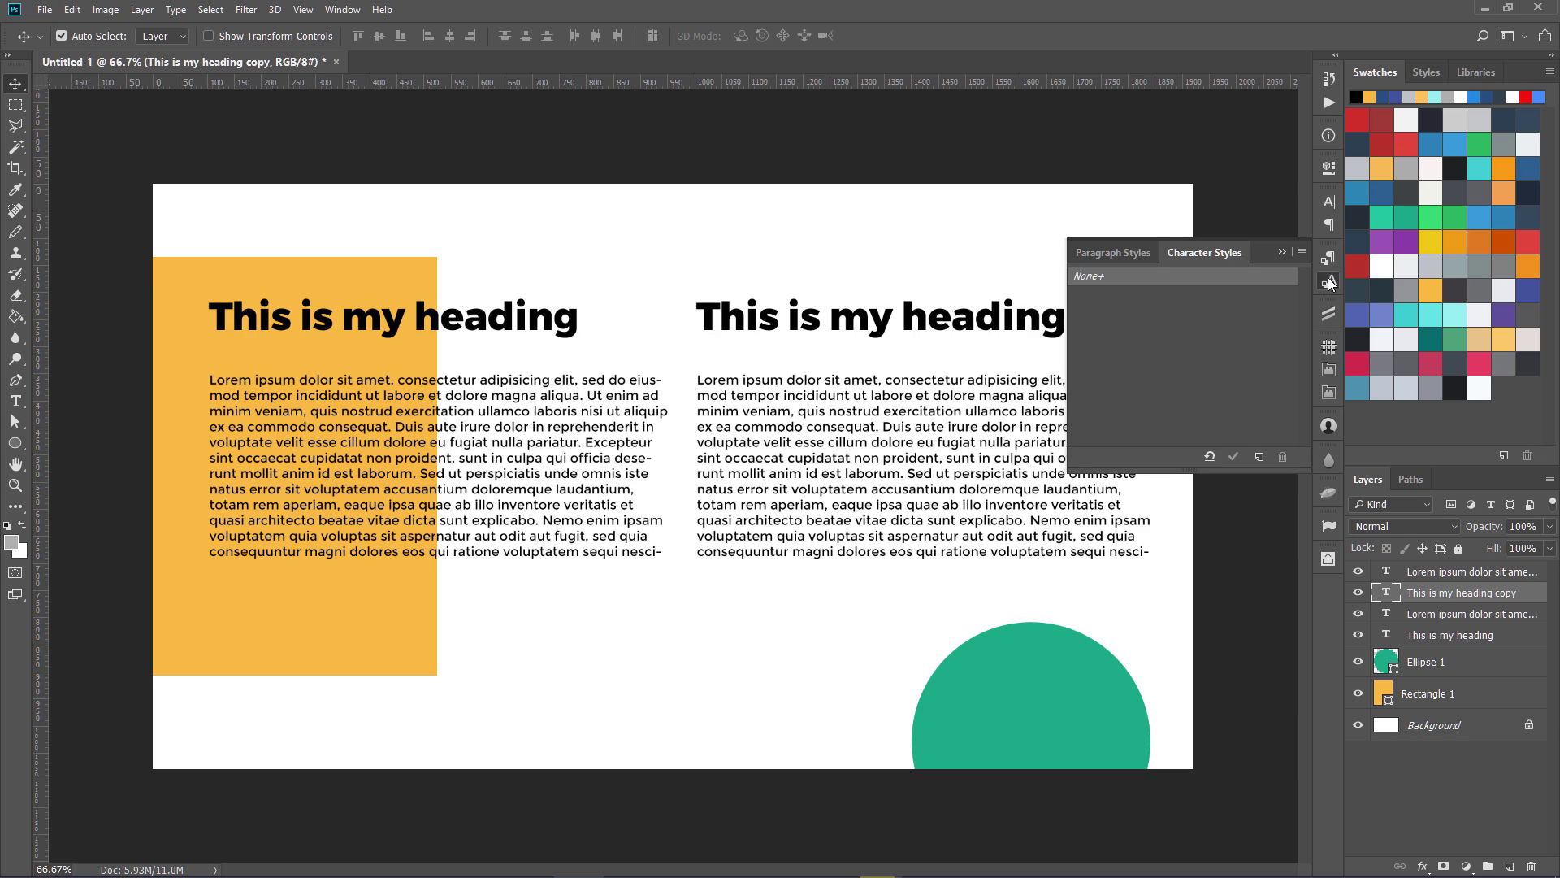
key(alt+bracketright)
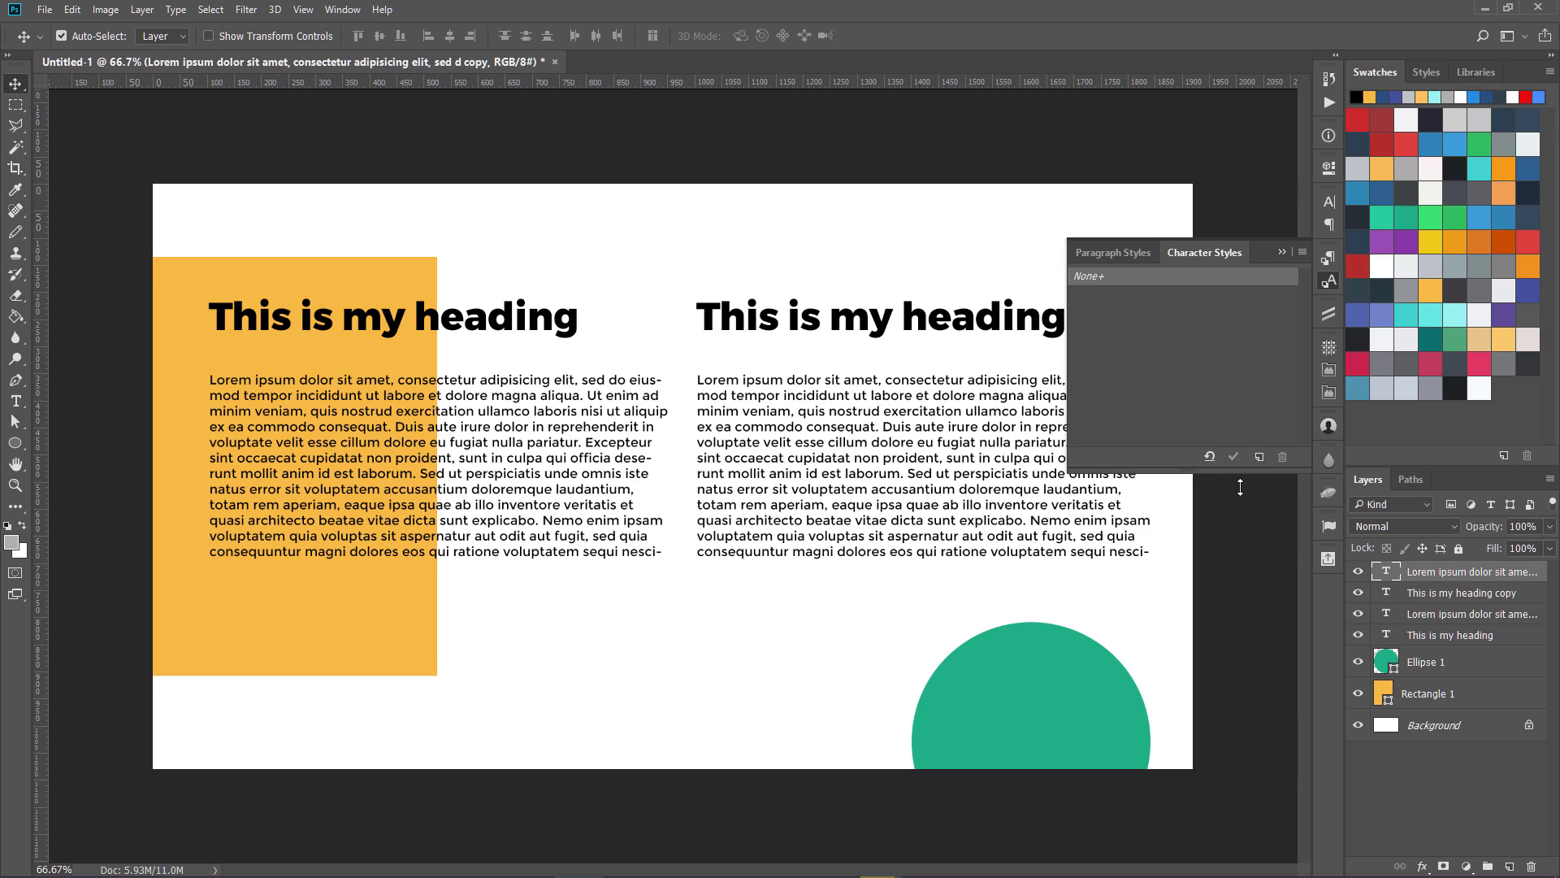
Color the words "consectetur adipisicing" in the second column's paragraph blue.
key(t)
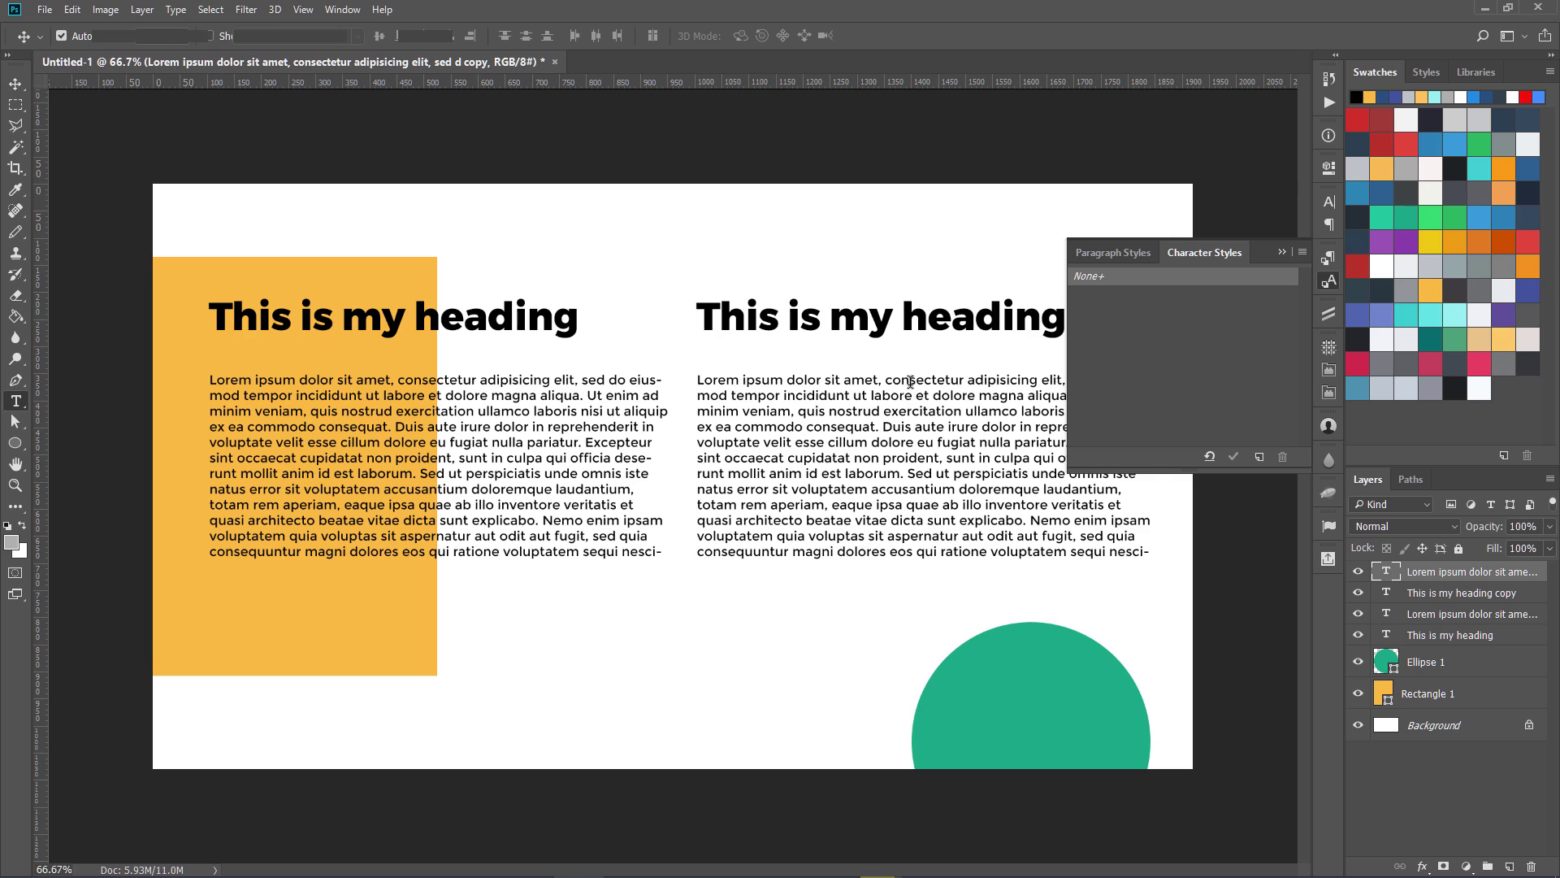
drag(886, 380, 1039, 380)
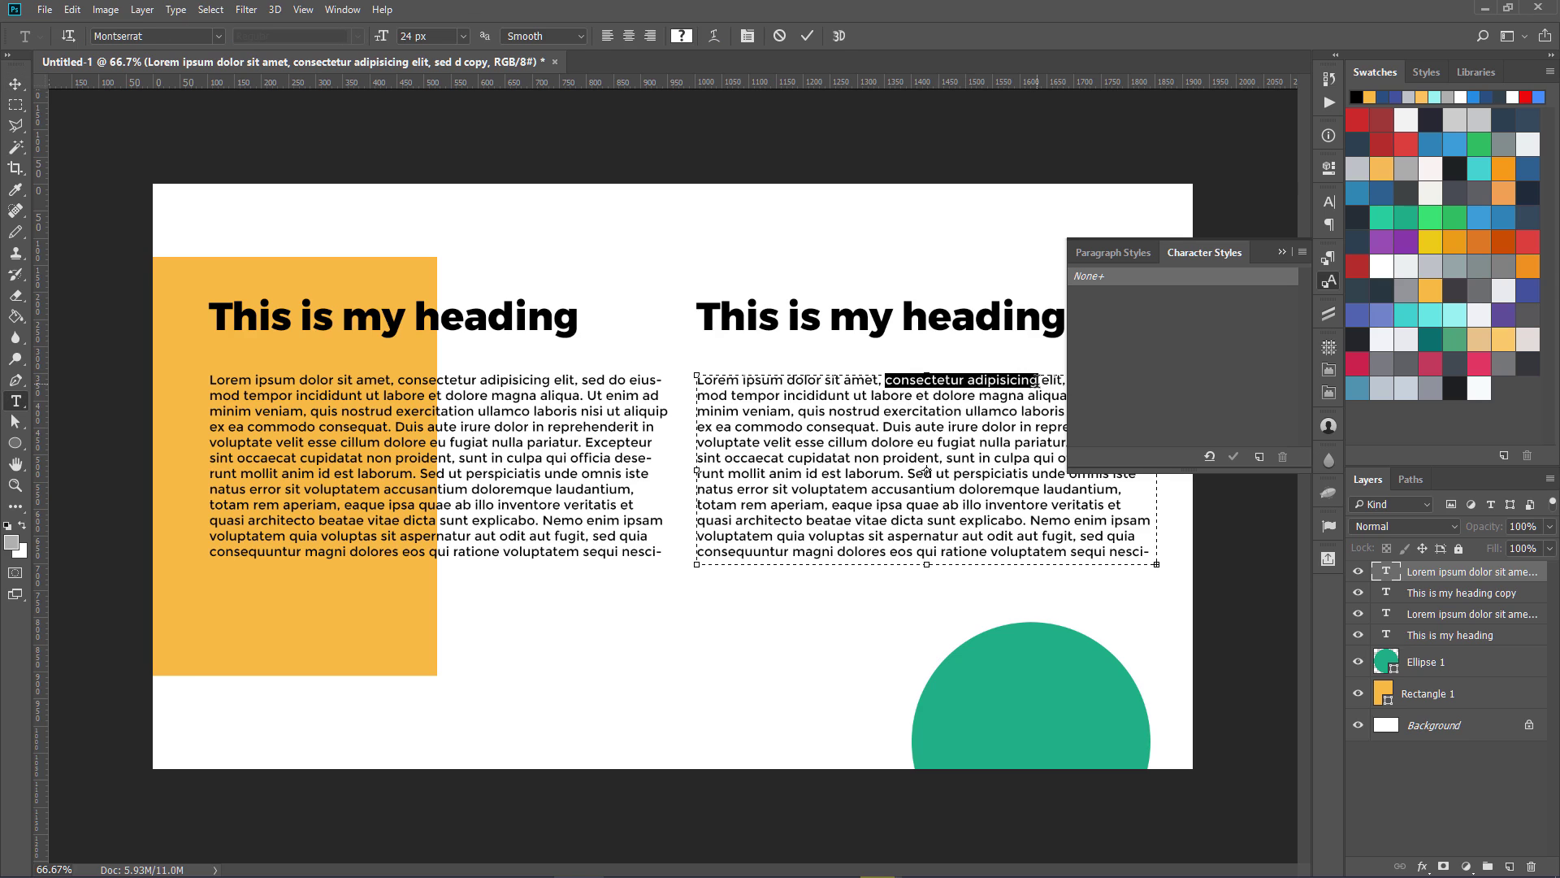
click(683, 37)
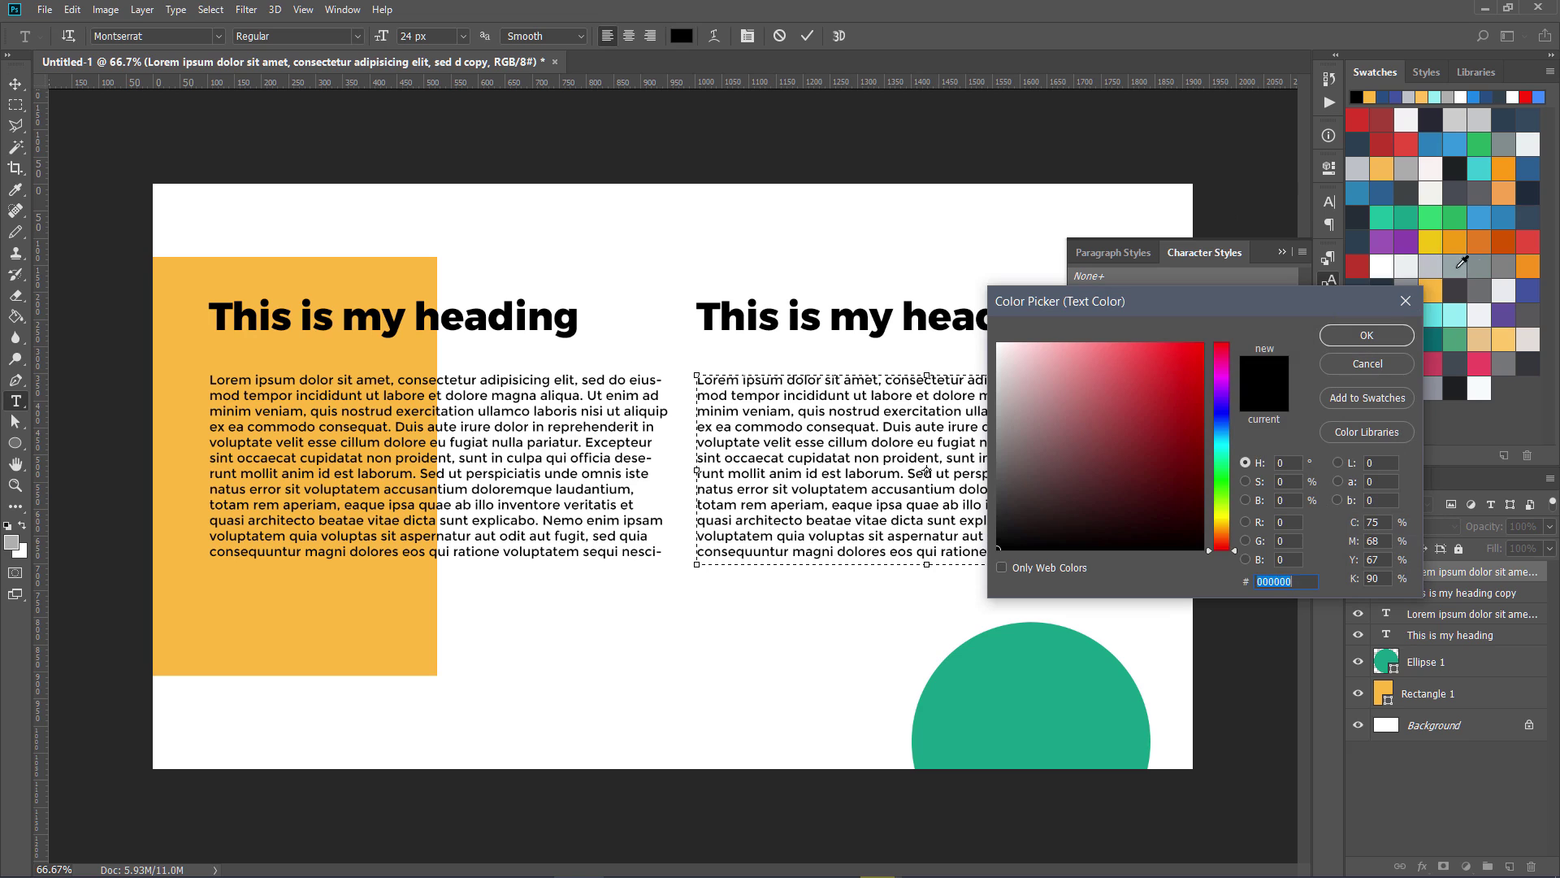
click(1538, 291)
click(1367, 335)
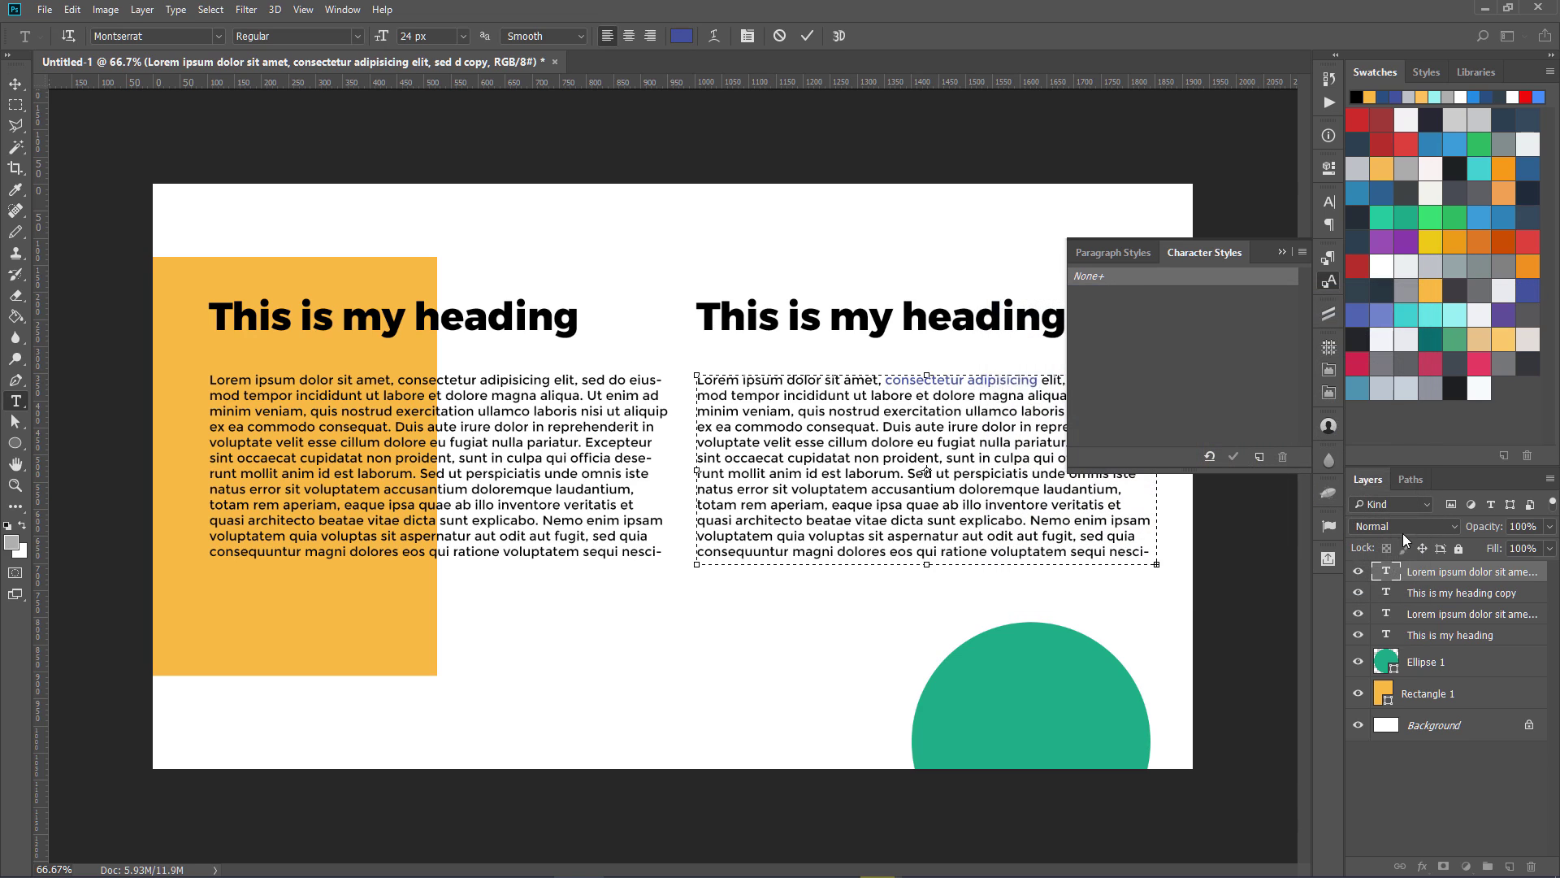
key(ctrl+Return)
key(v)
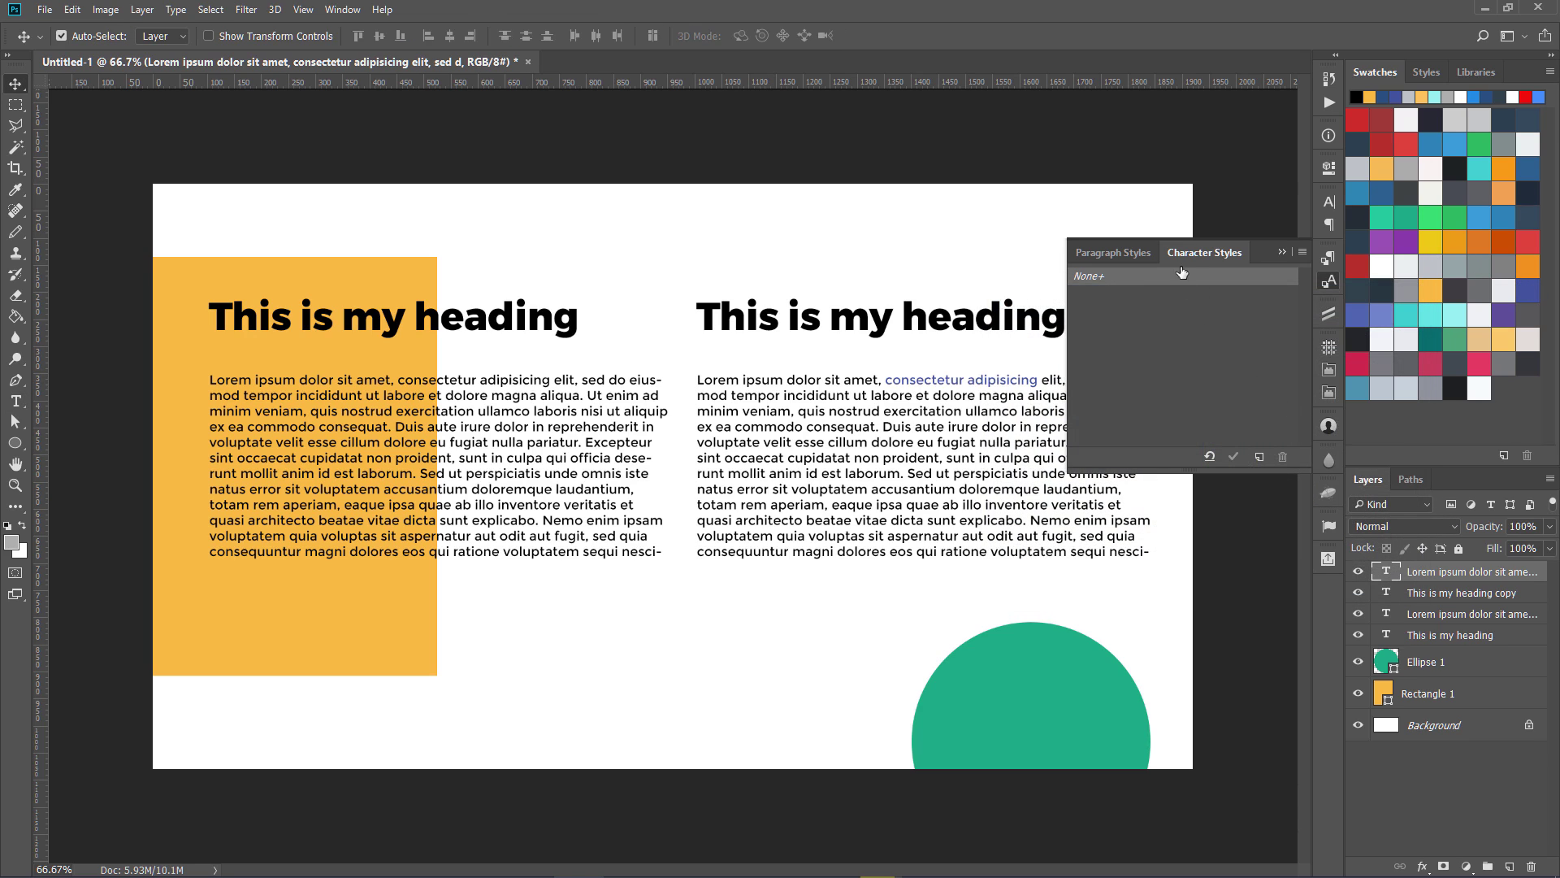
Create a new paragraph style from the full text of the second column's heading.
click(1128, 250)
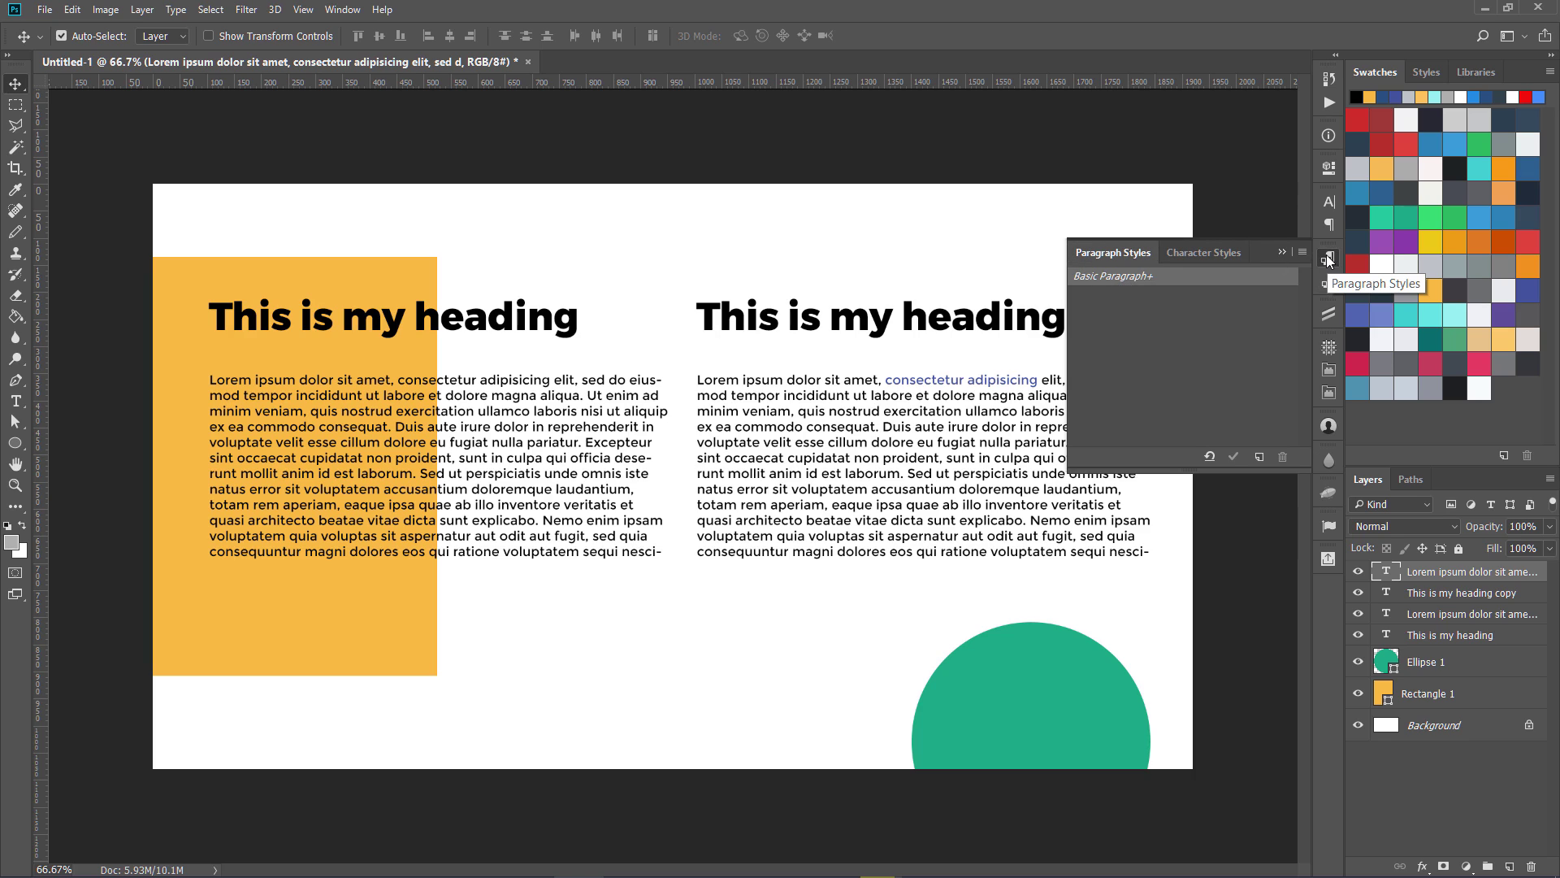
click(1329, 260)
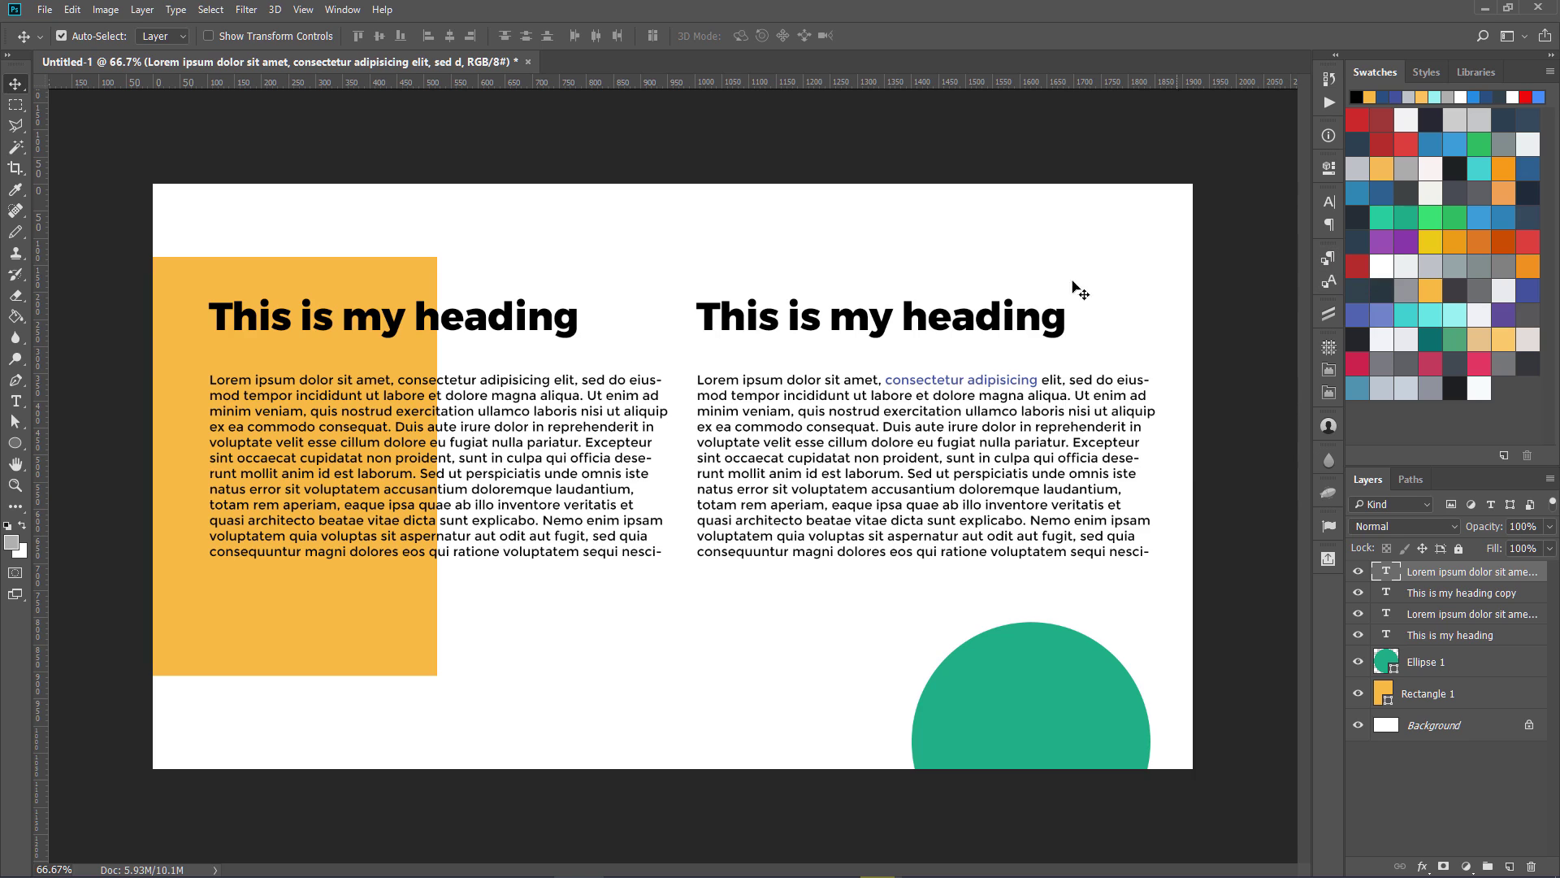
click(1008, 325)
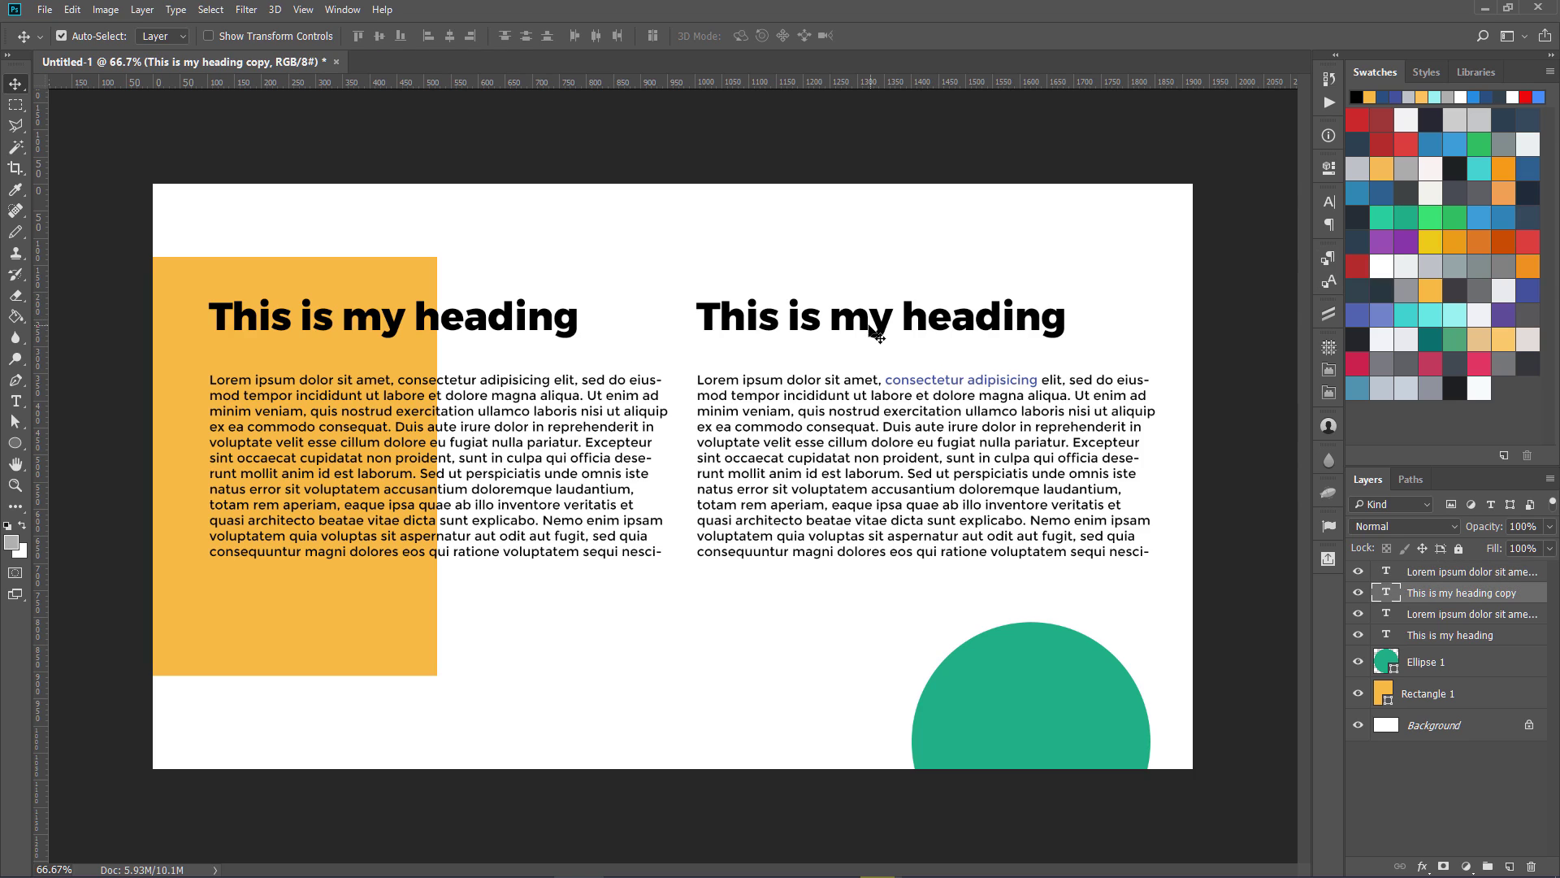
double_click(1384, 591)
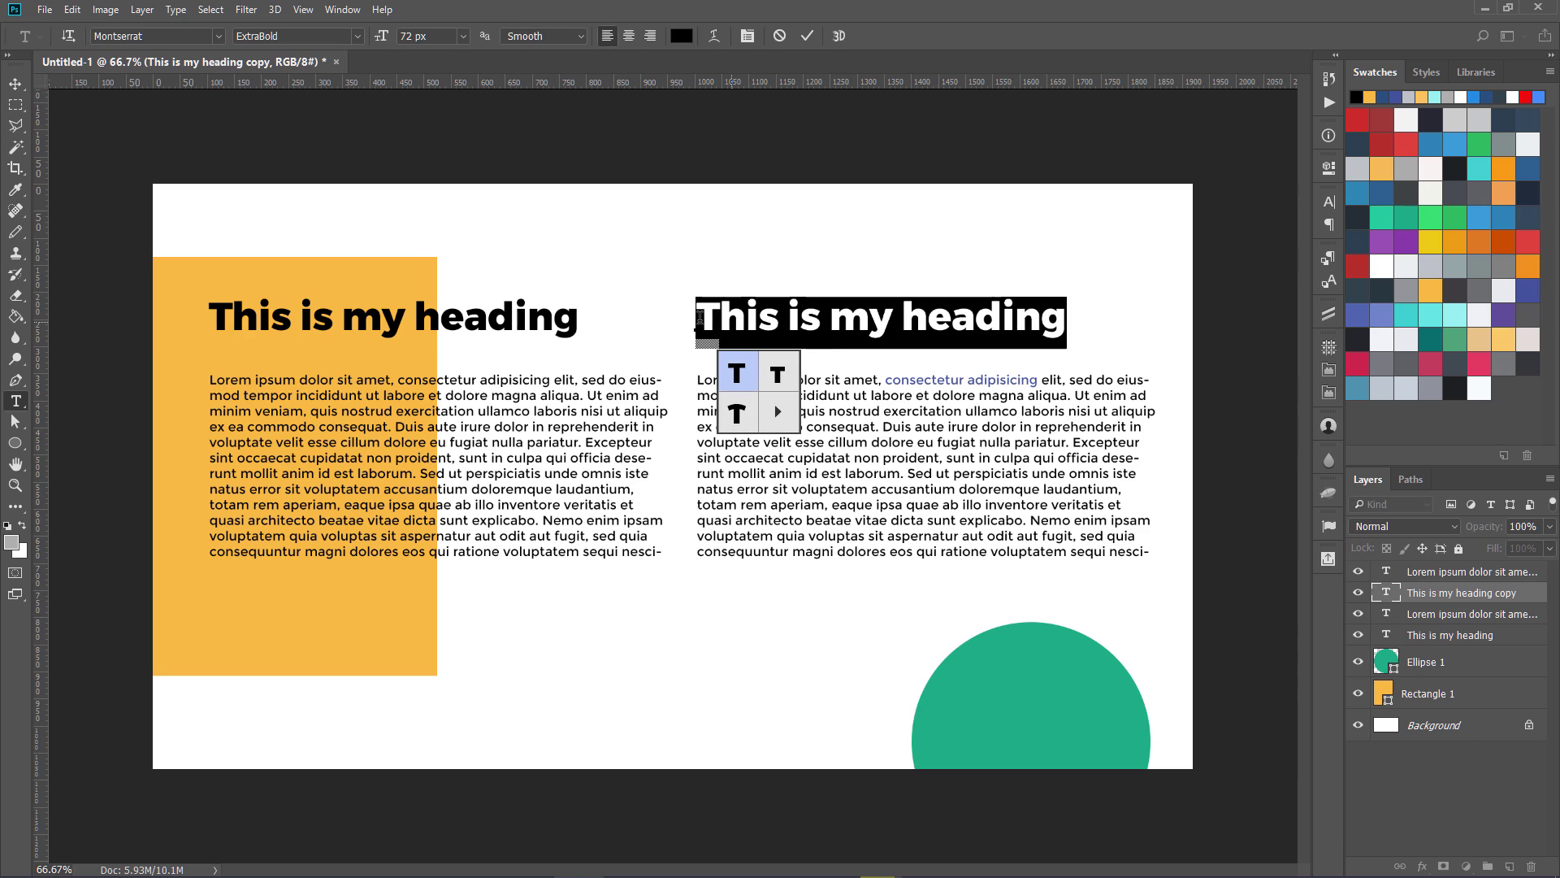
click(829, 315)
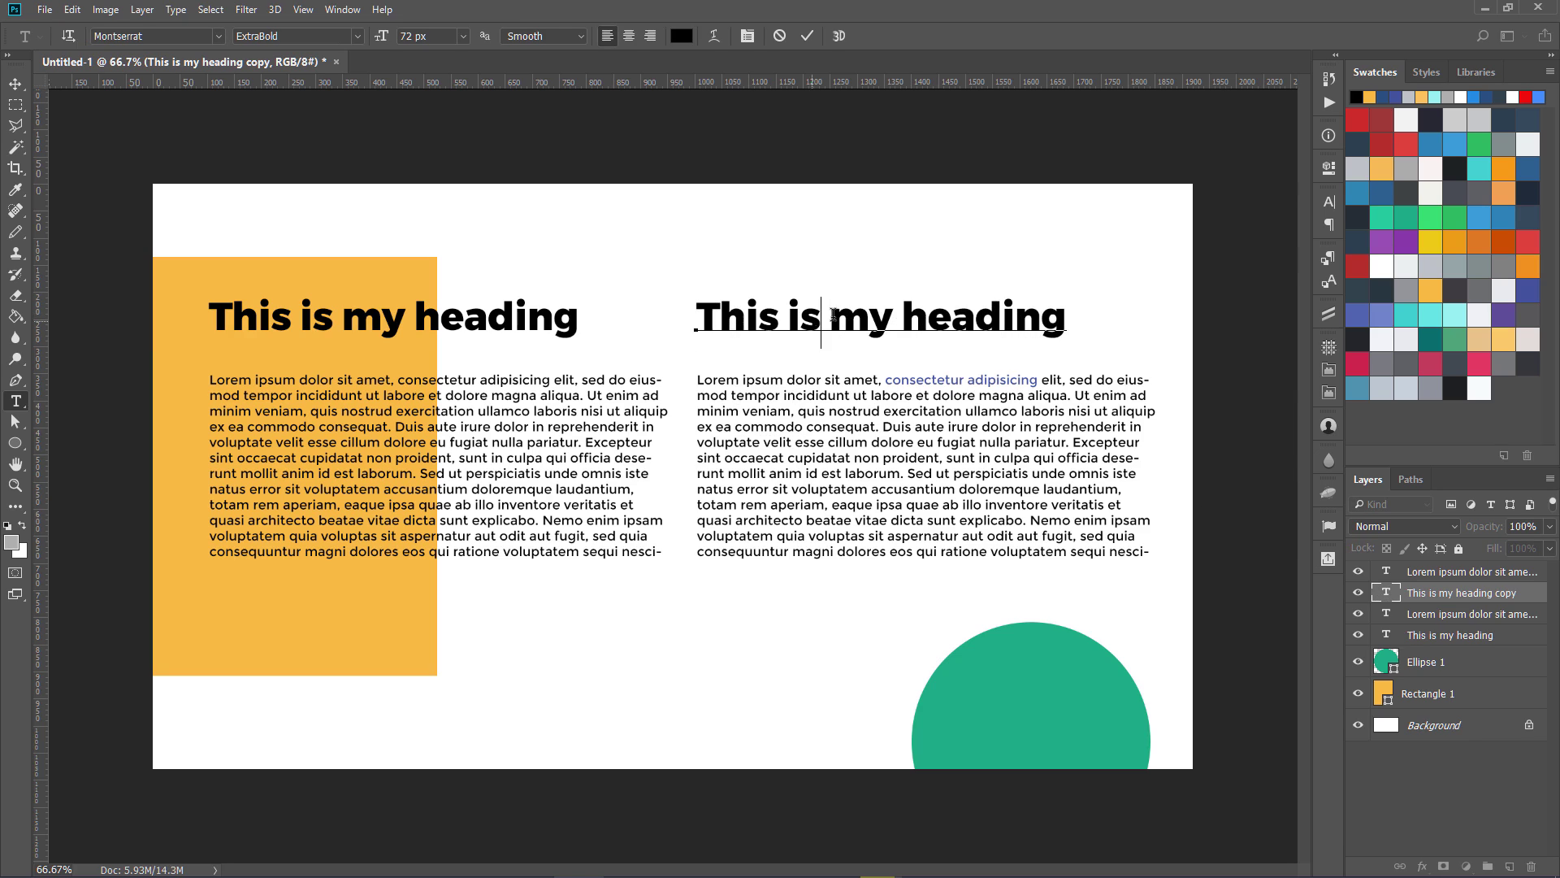
drag(1069, 317, 1045, 317)
drag(950, 312, 691, 315)
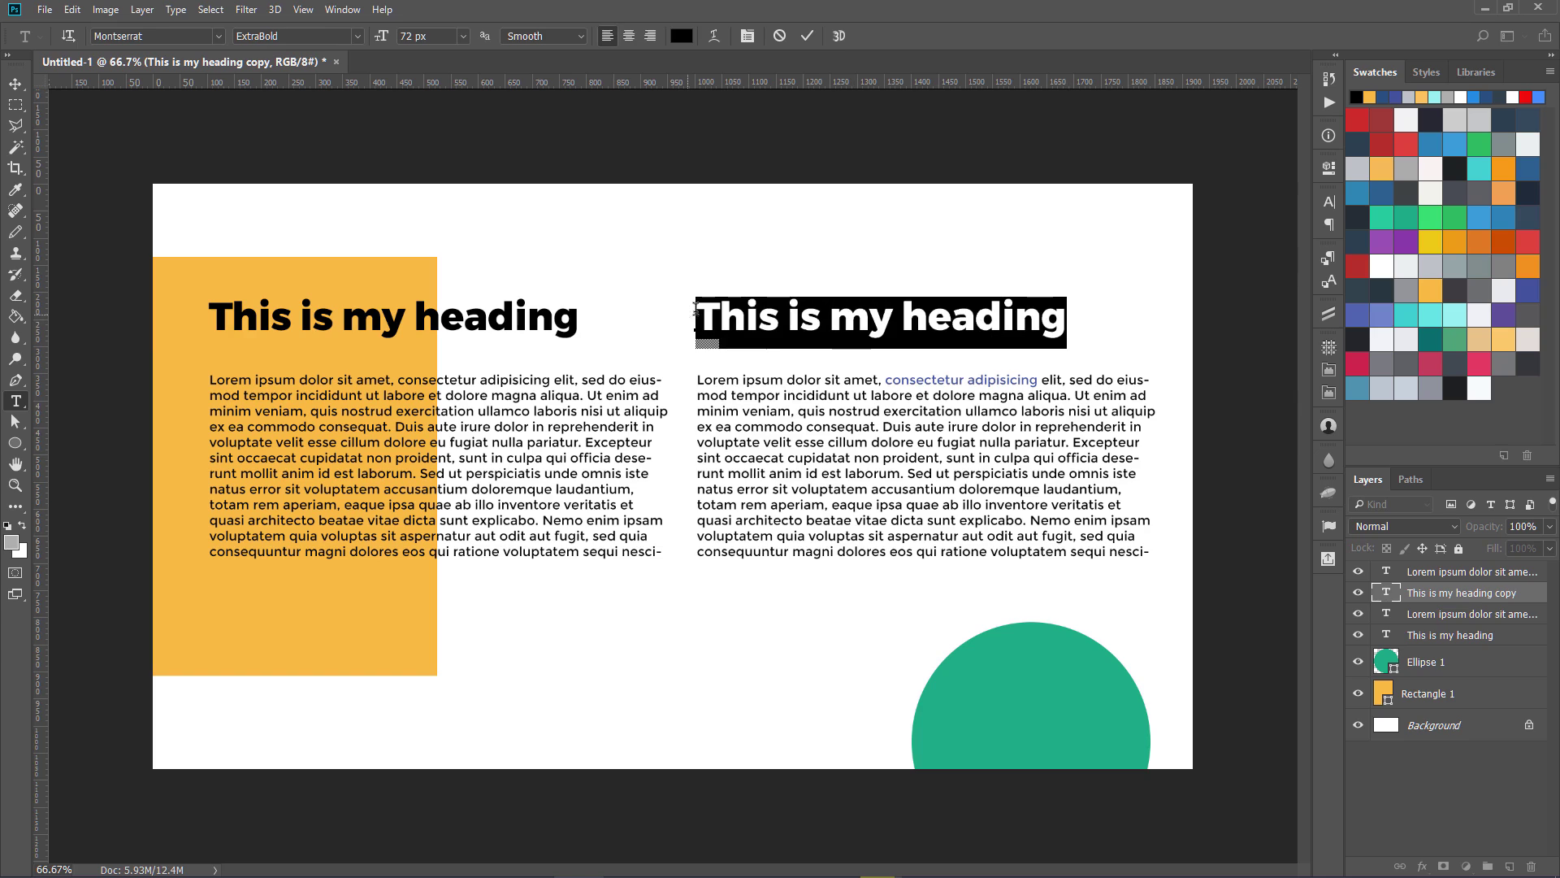
click(1332, 258)
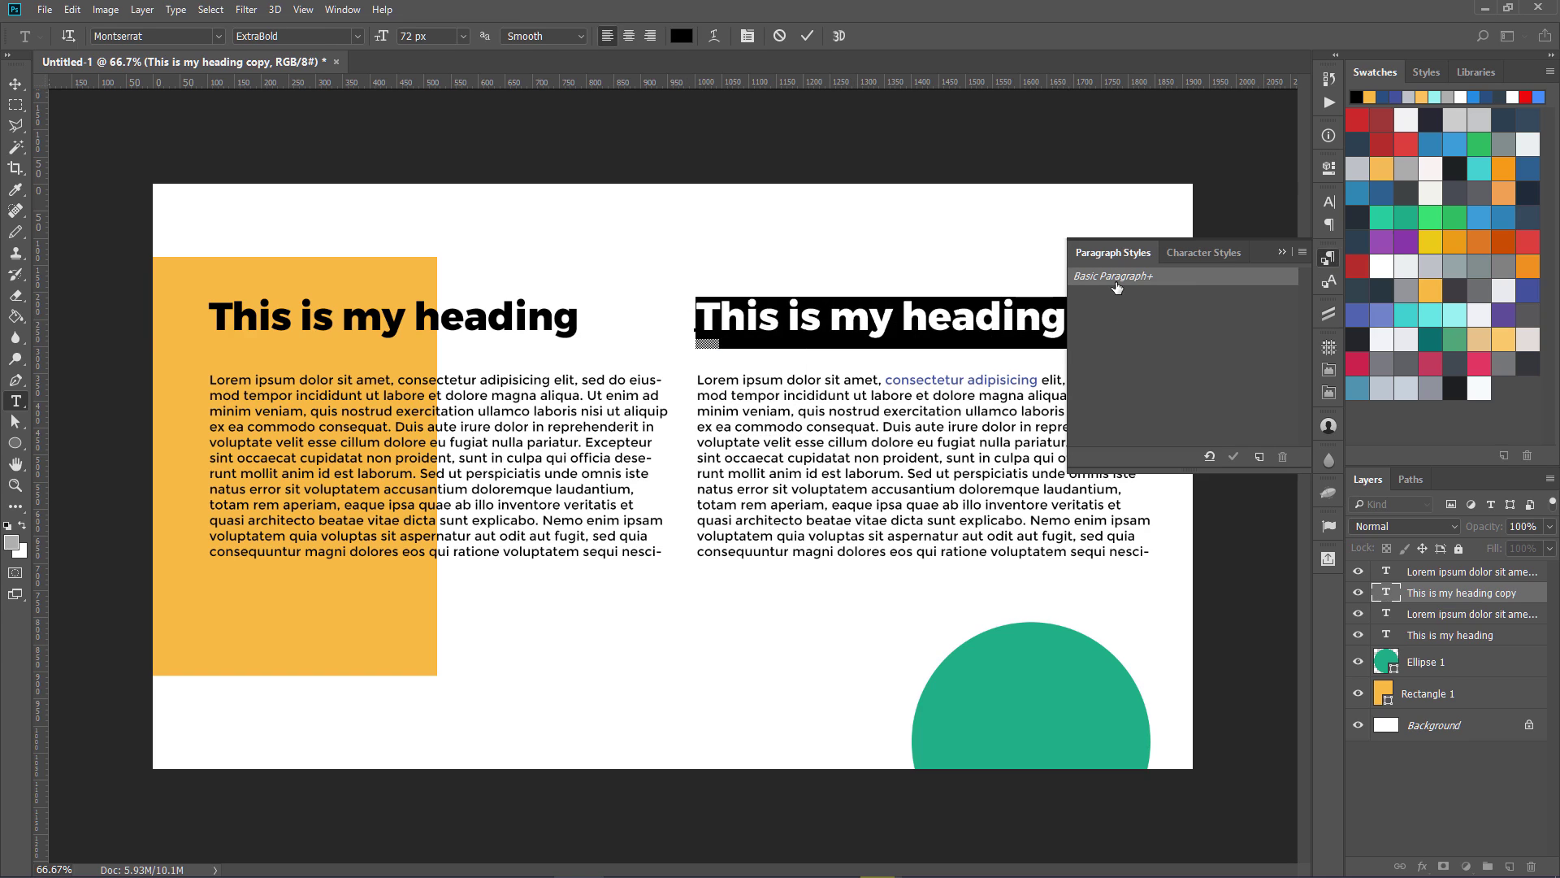
click(1261, 456)
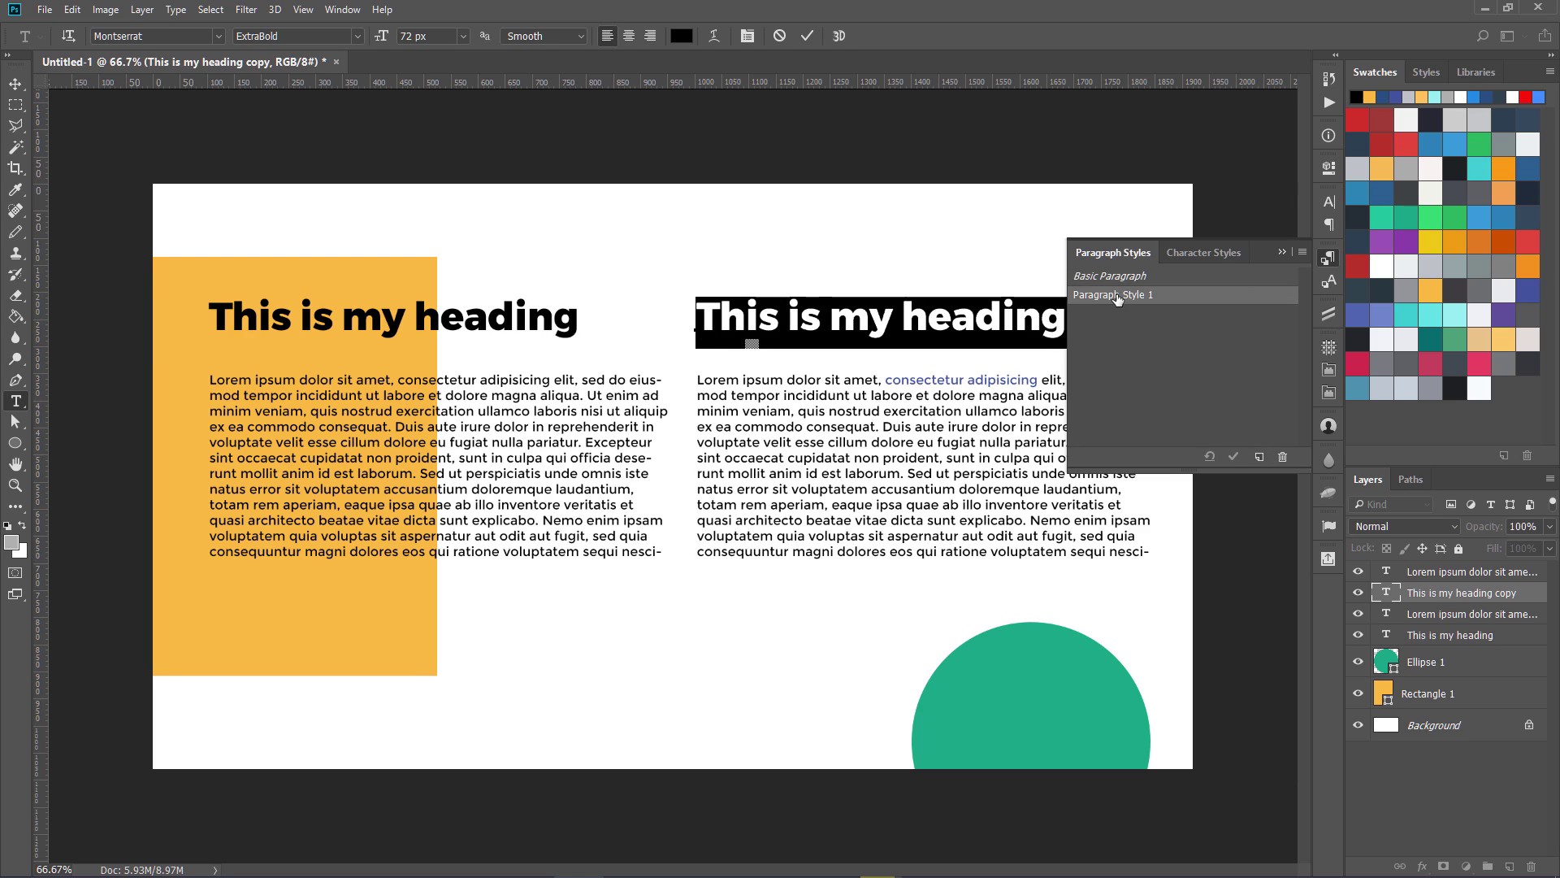
key(ctrl+Return)
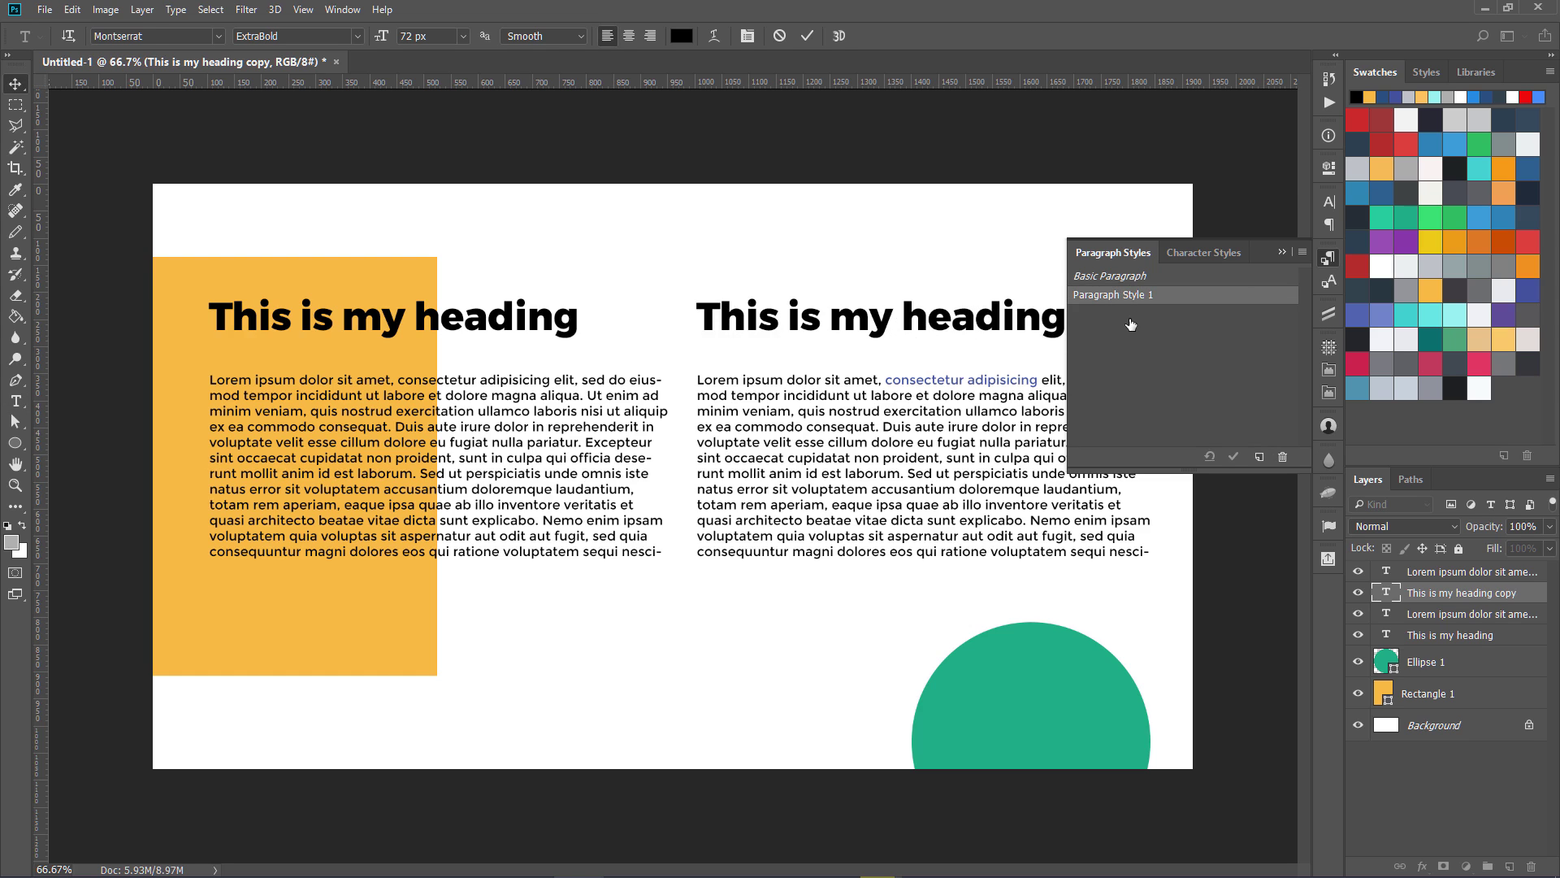
Rename the heading's new paragraph style to "Monsterrat extra 72px".
double_click(1125, 299)
drag(837, 402, 801, 377)
drag(722, 422, 576, 421)
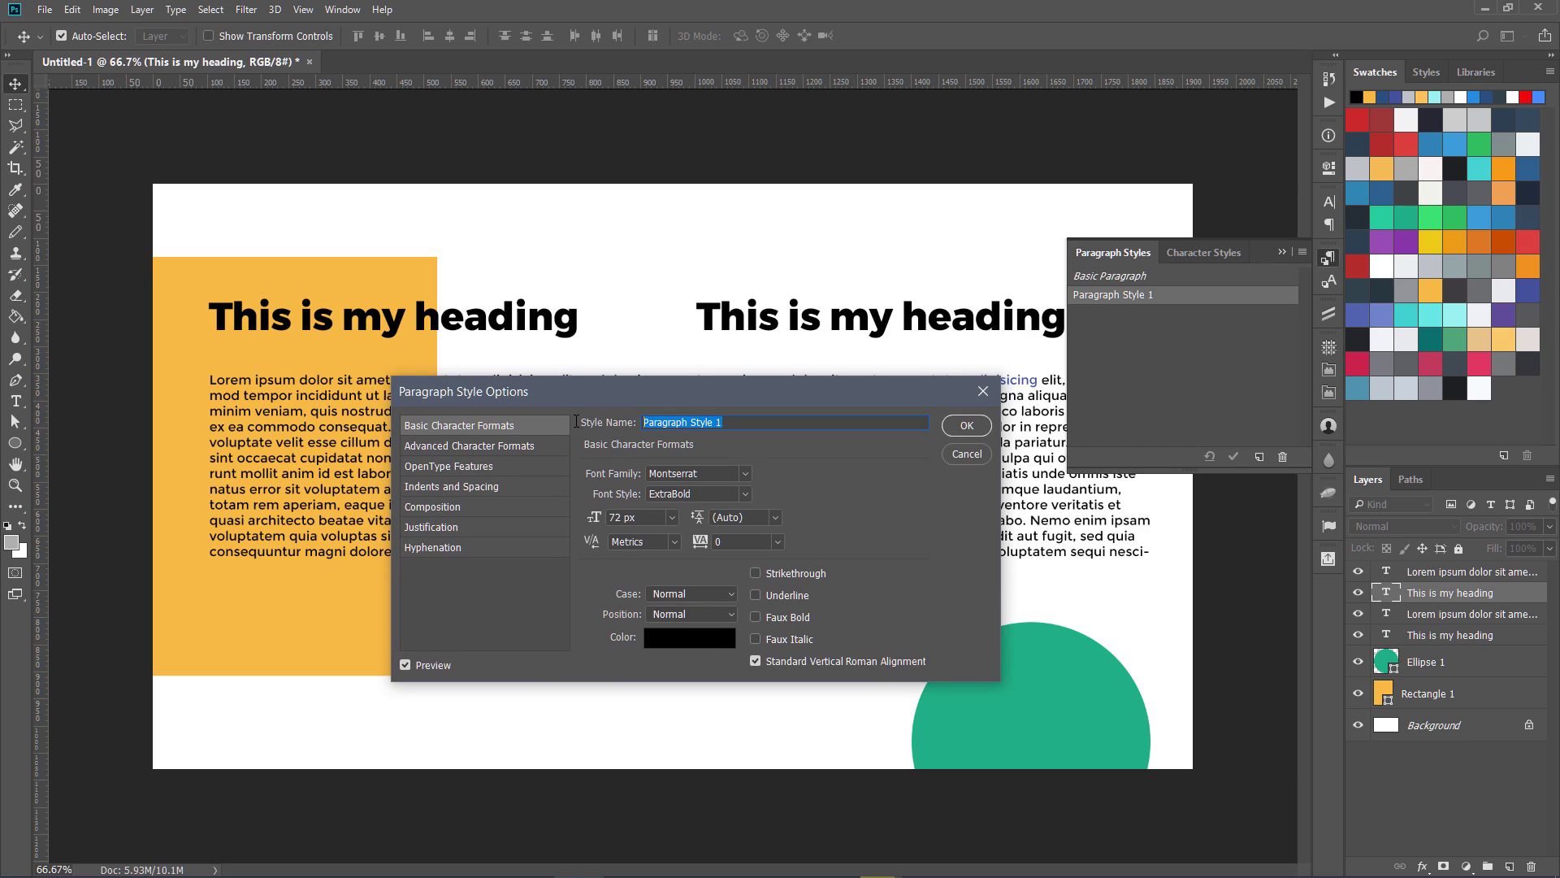
text(Monsterrat extra 72px)
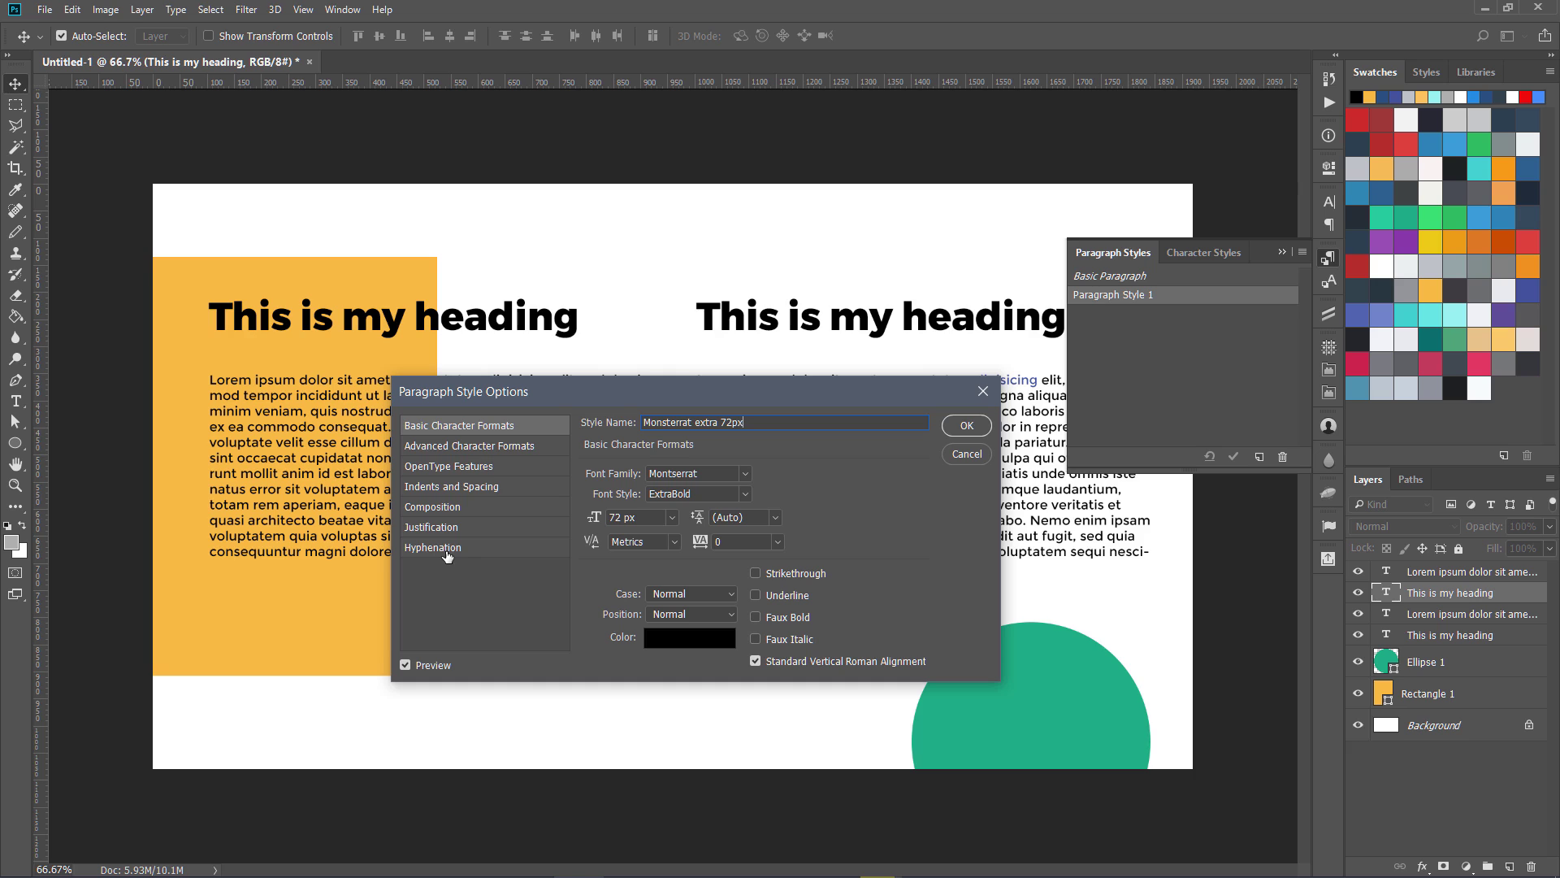
click(955, 428)
click(956, 429)
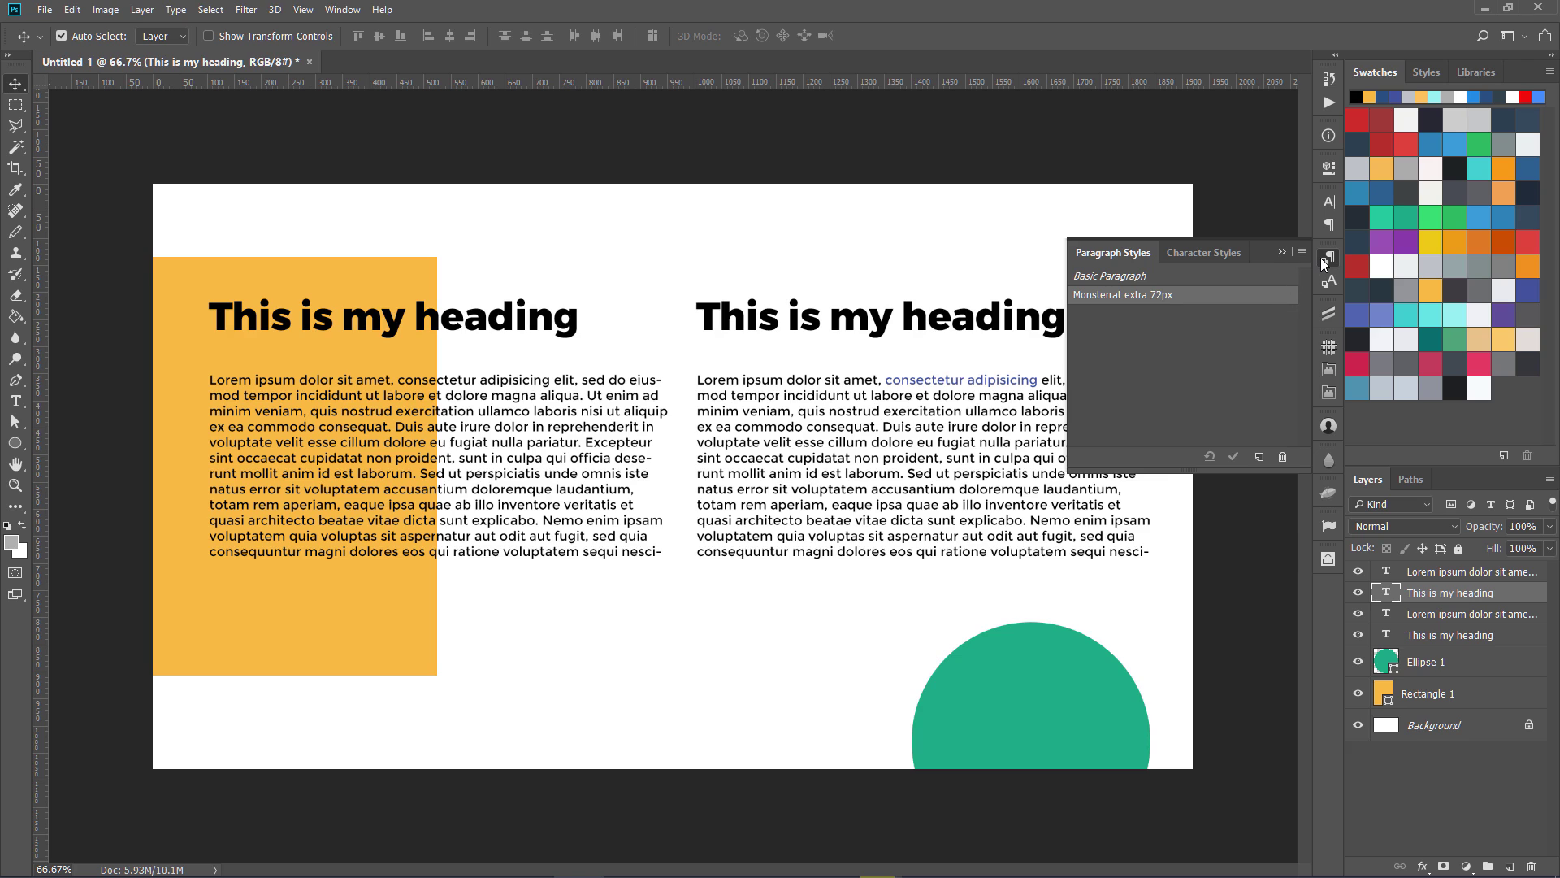
Create a new paragraph style from the full text of the first column's paragraph.
click(556, 409)
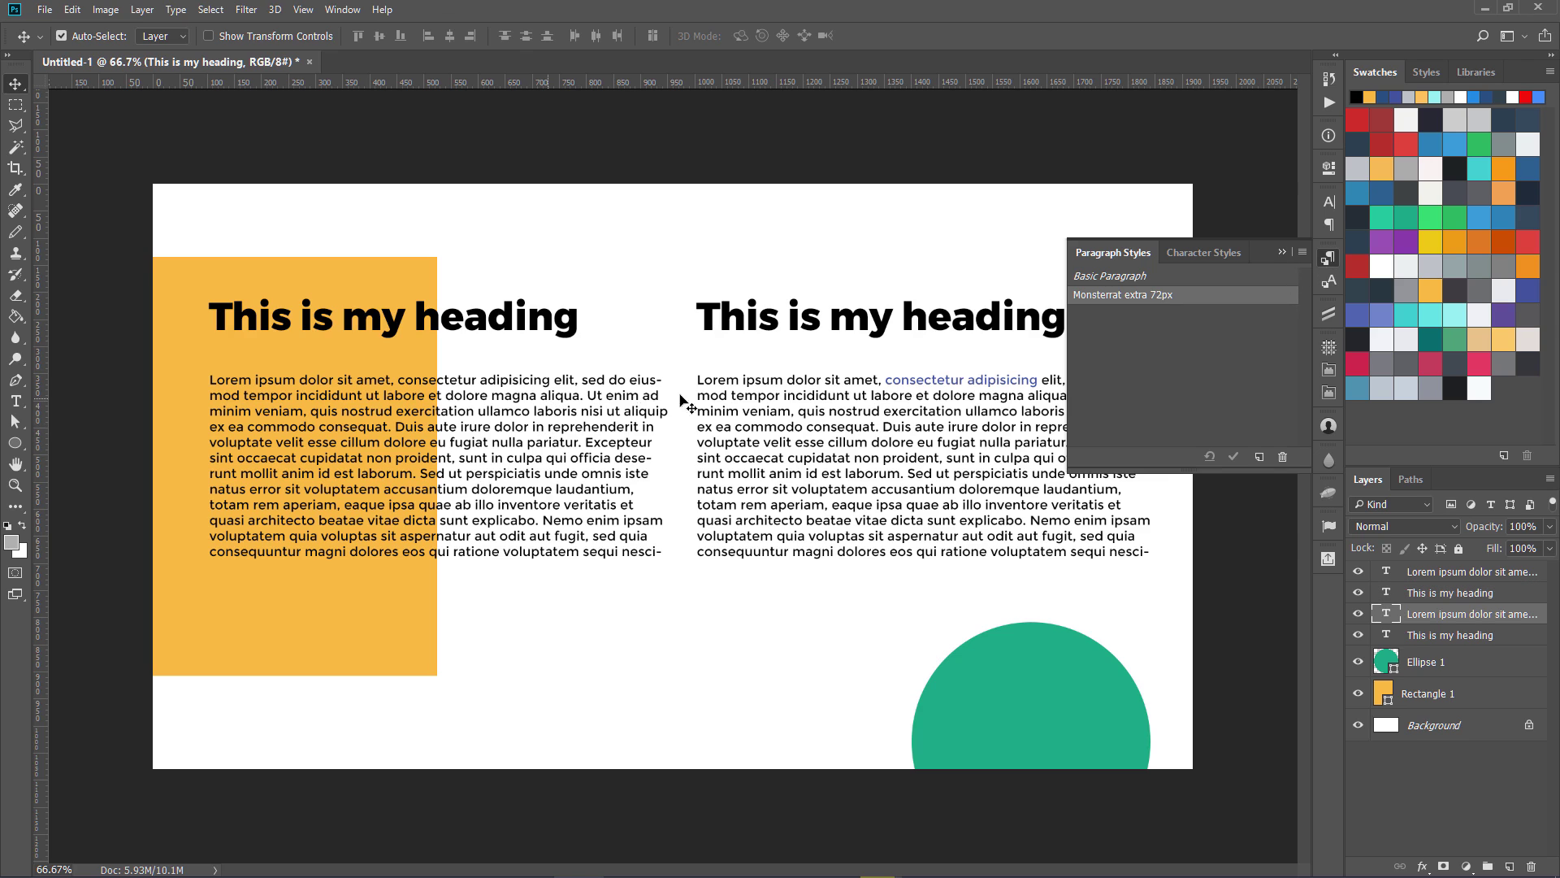
double_click(1390, 615)
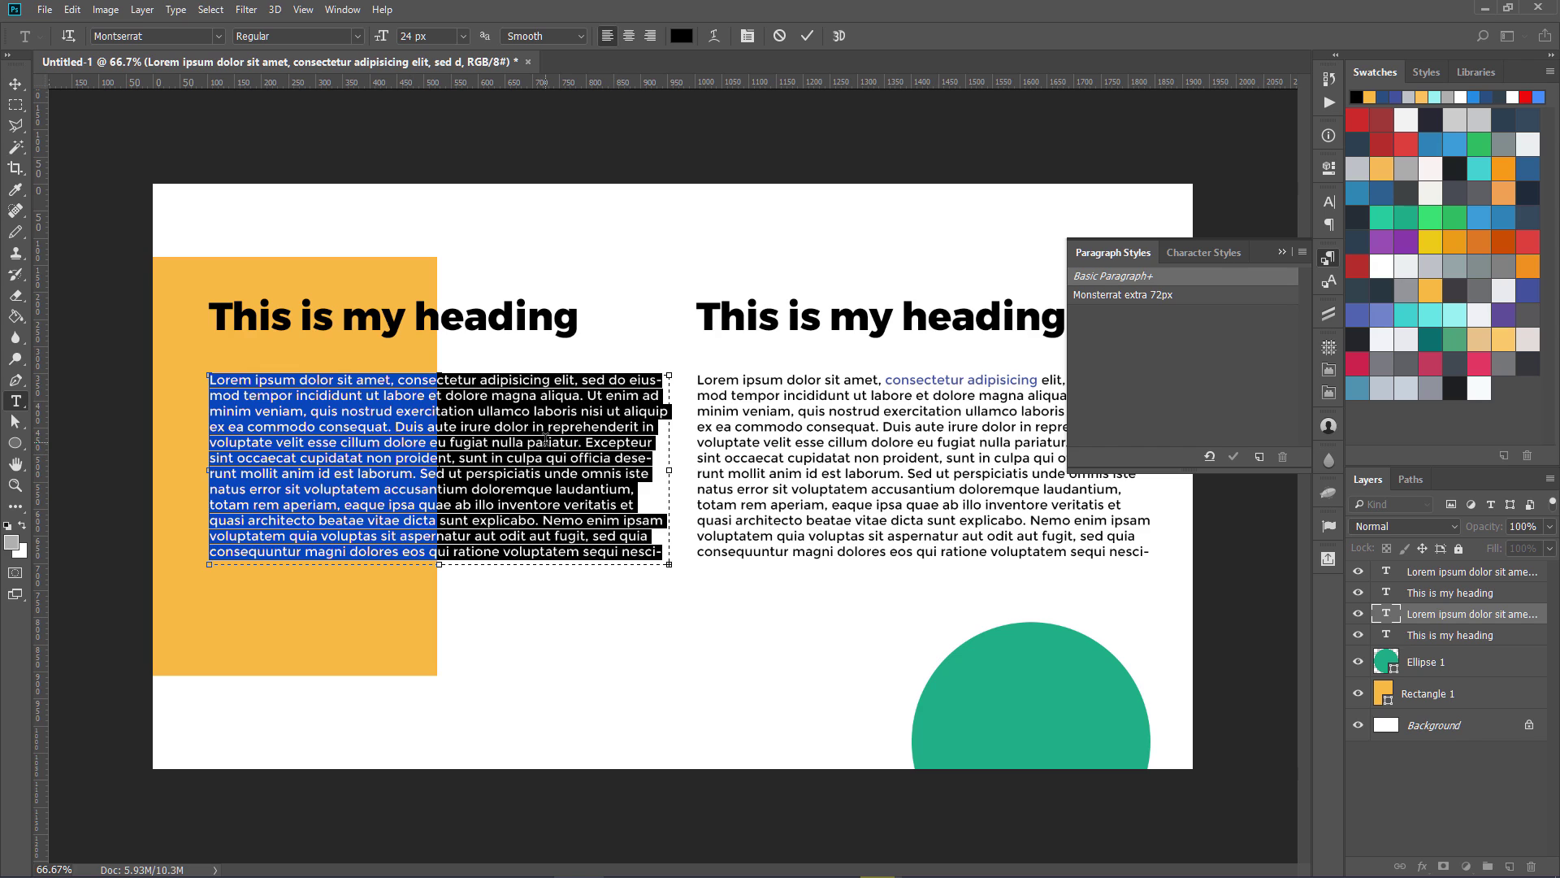
click(1258, 459)
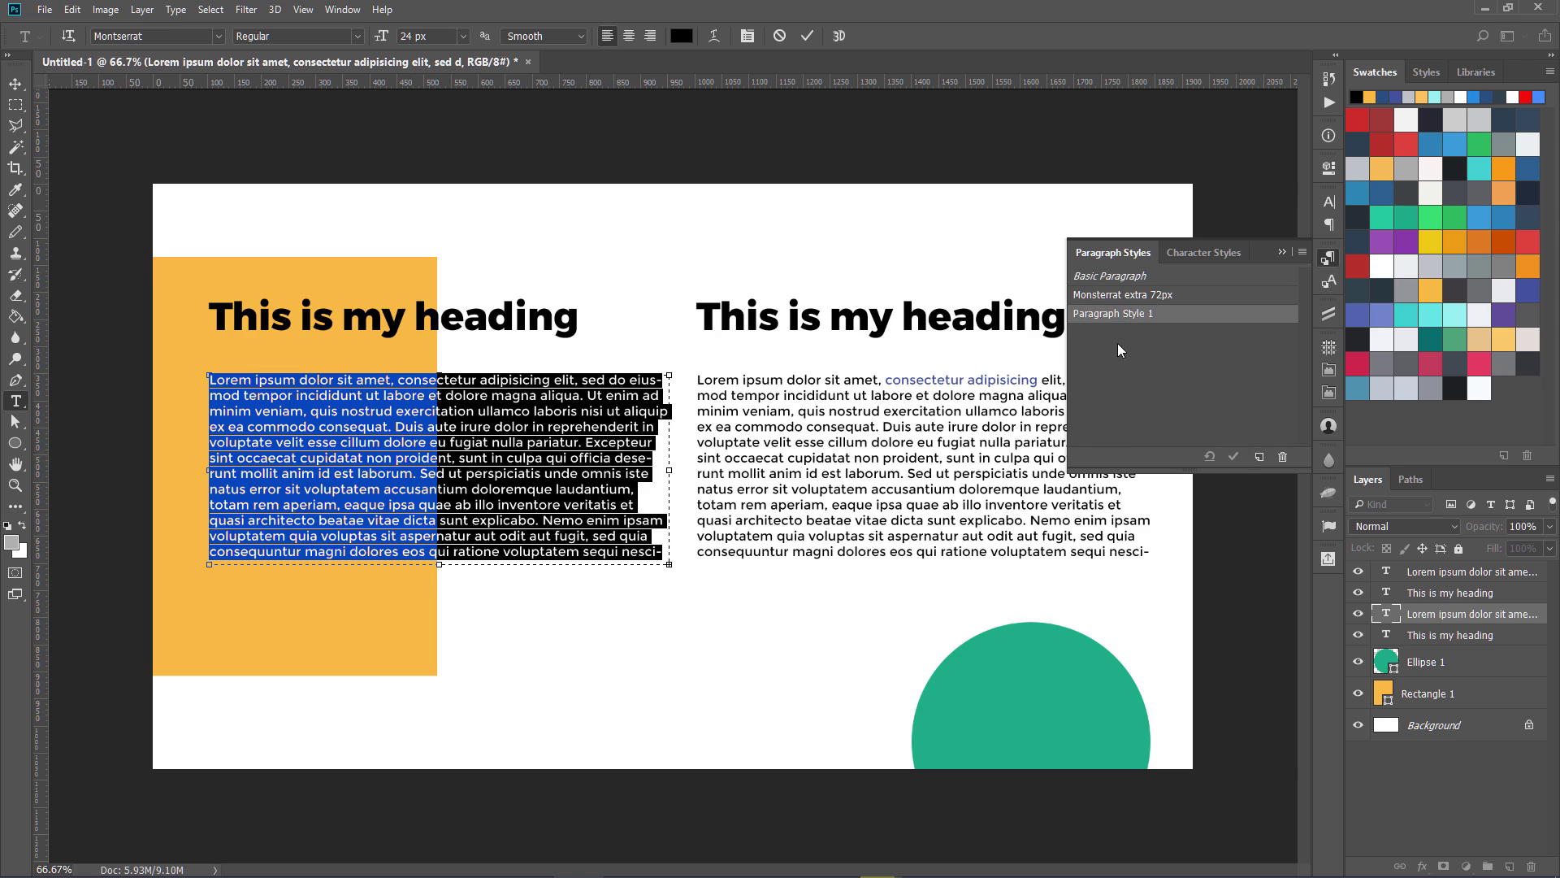
key(ctrl+Return)
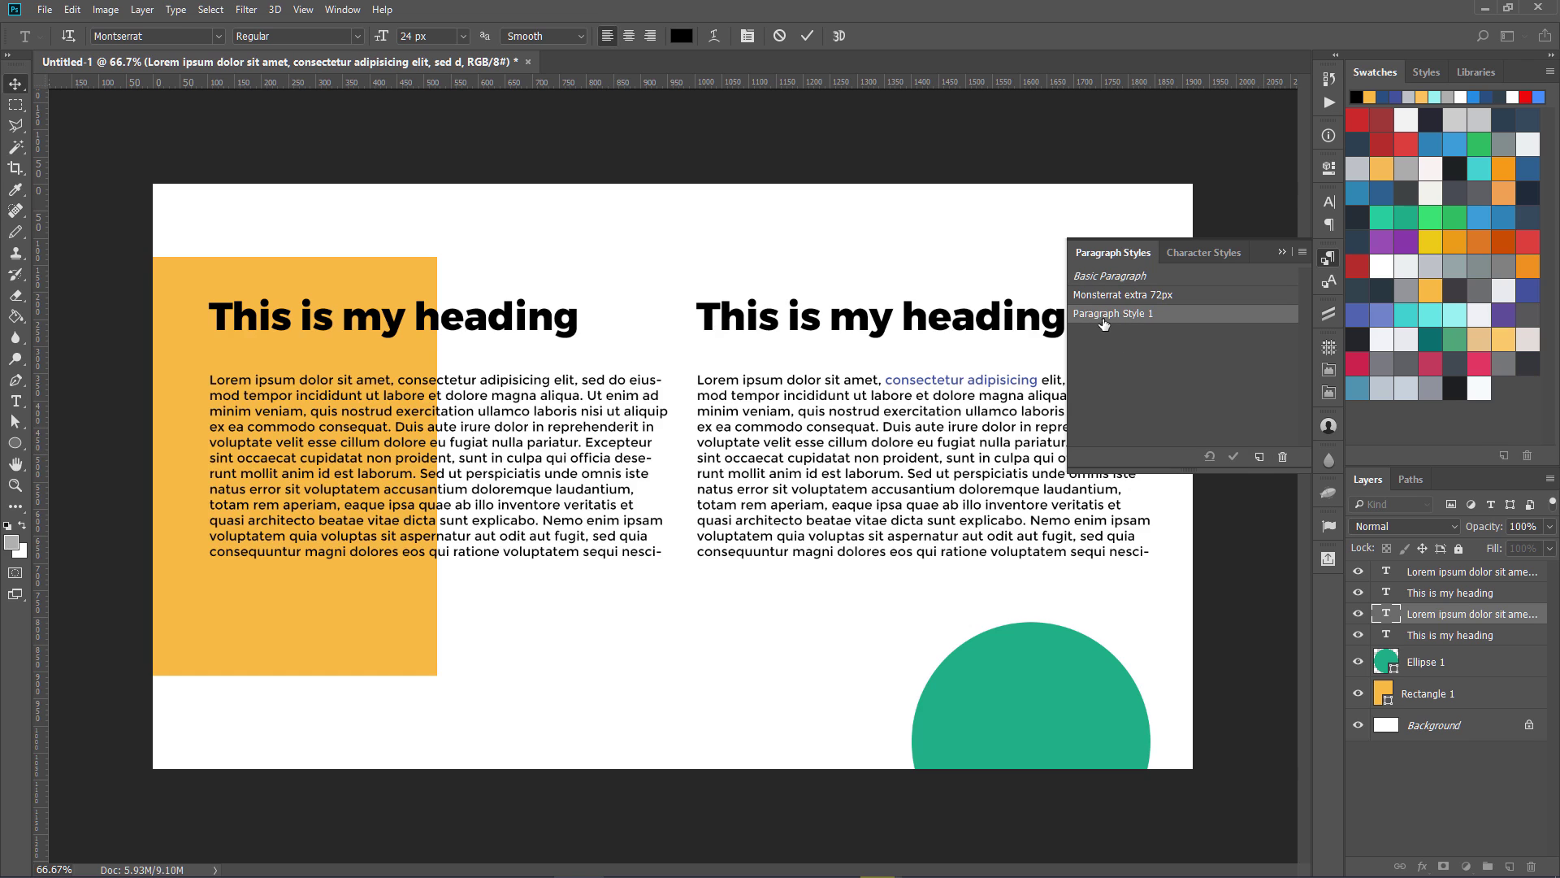
Set the font family of the first column's new paragraph style to Museo Sans with font style 500.
double_click(1110, 321)
drag(784, 391, 914, 450)
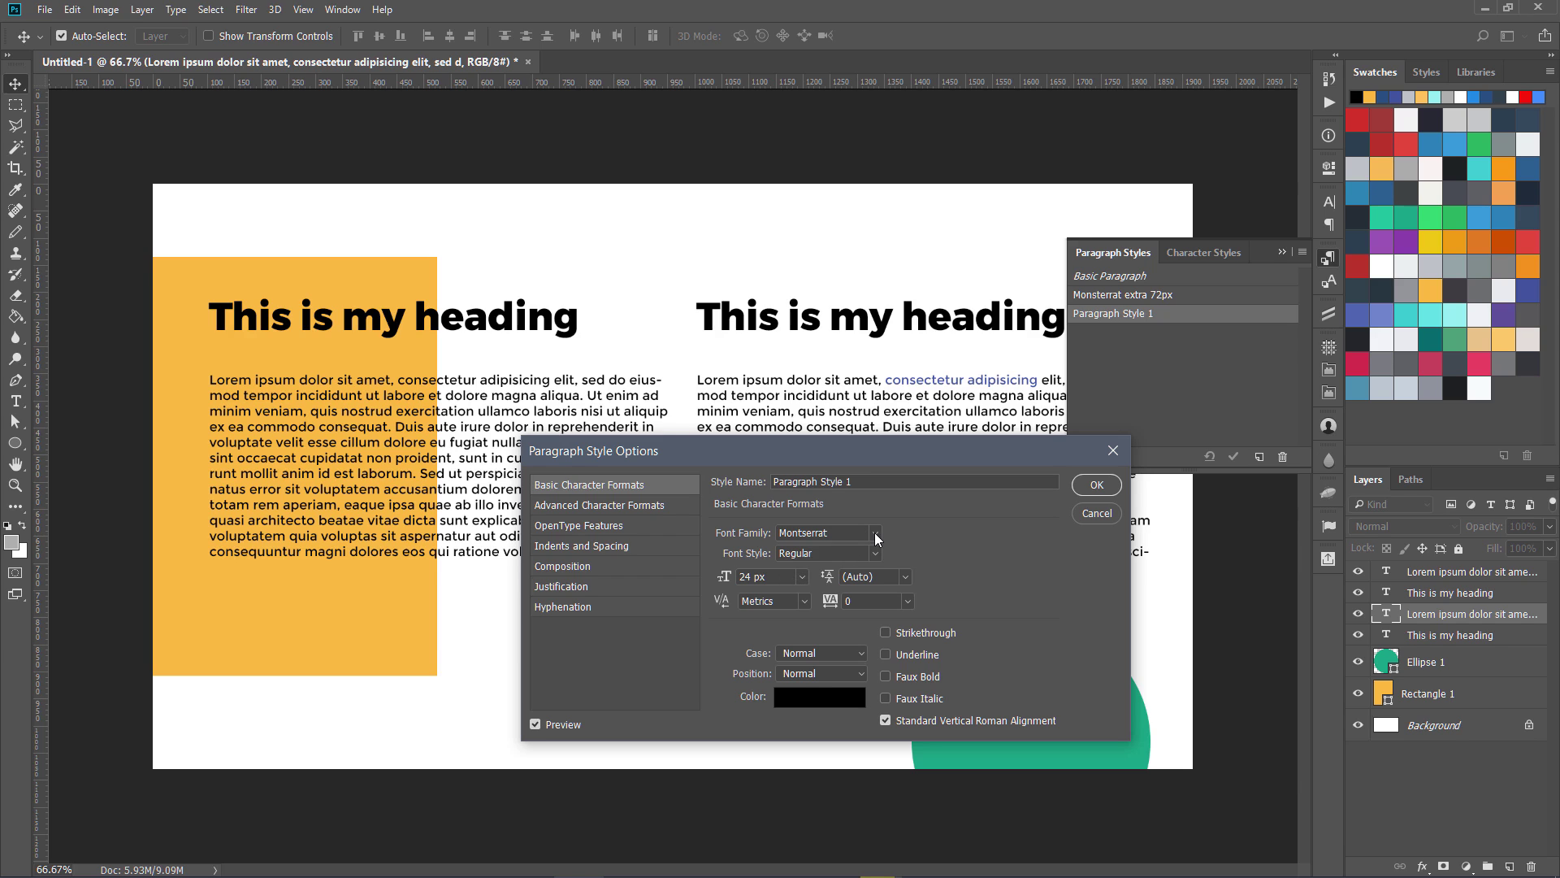
click(875, 533)
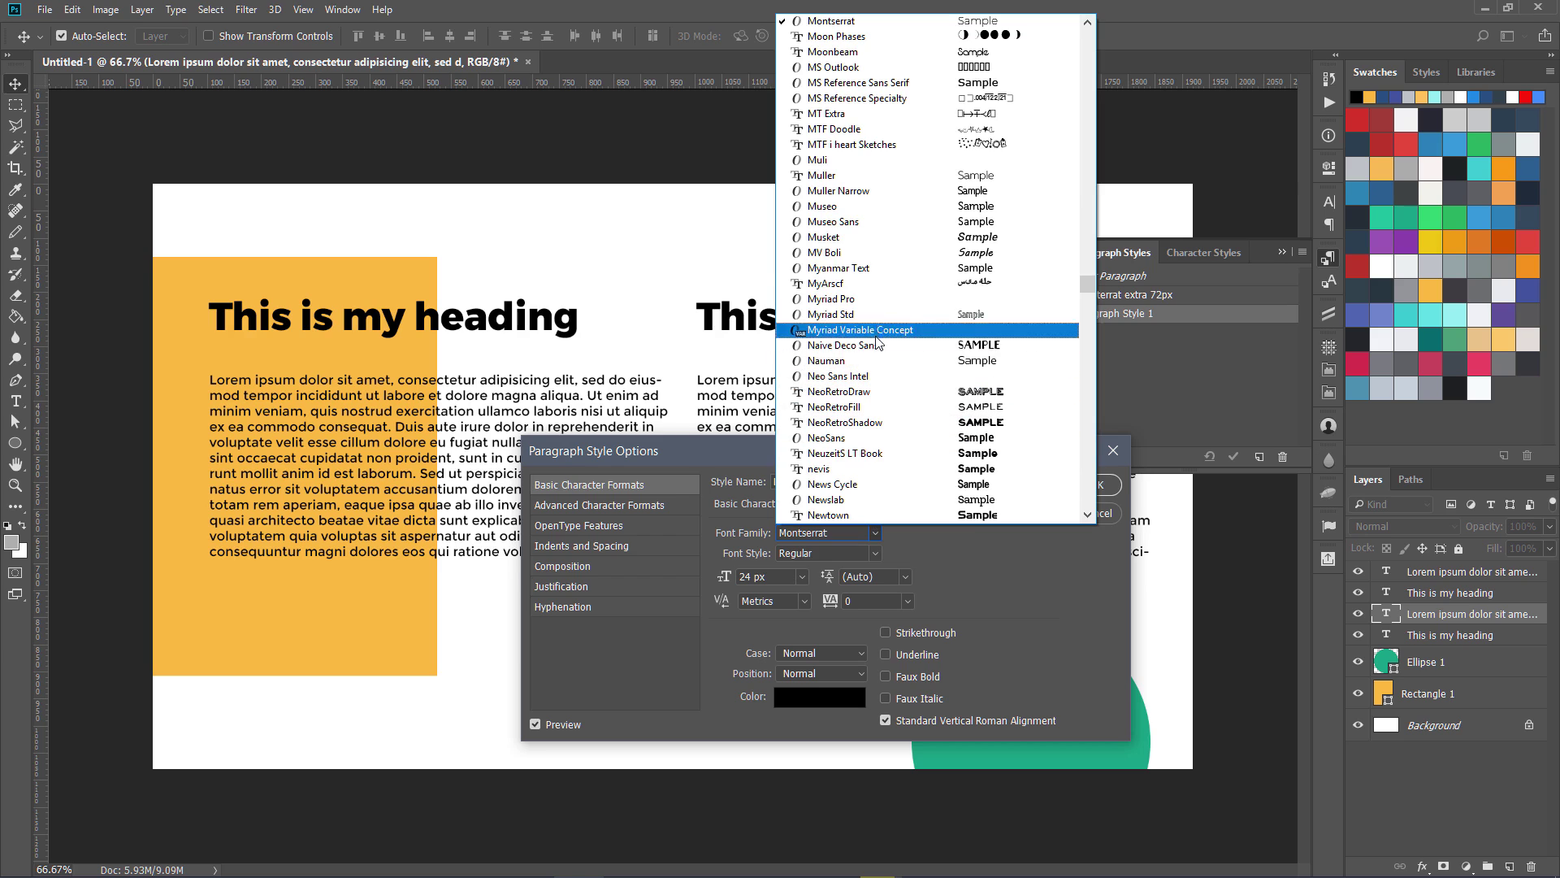
click(884, 231)
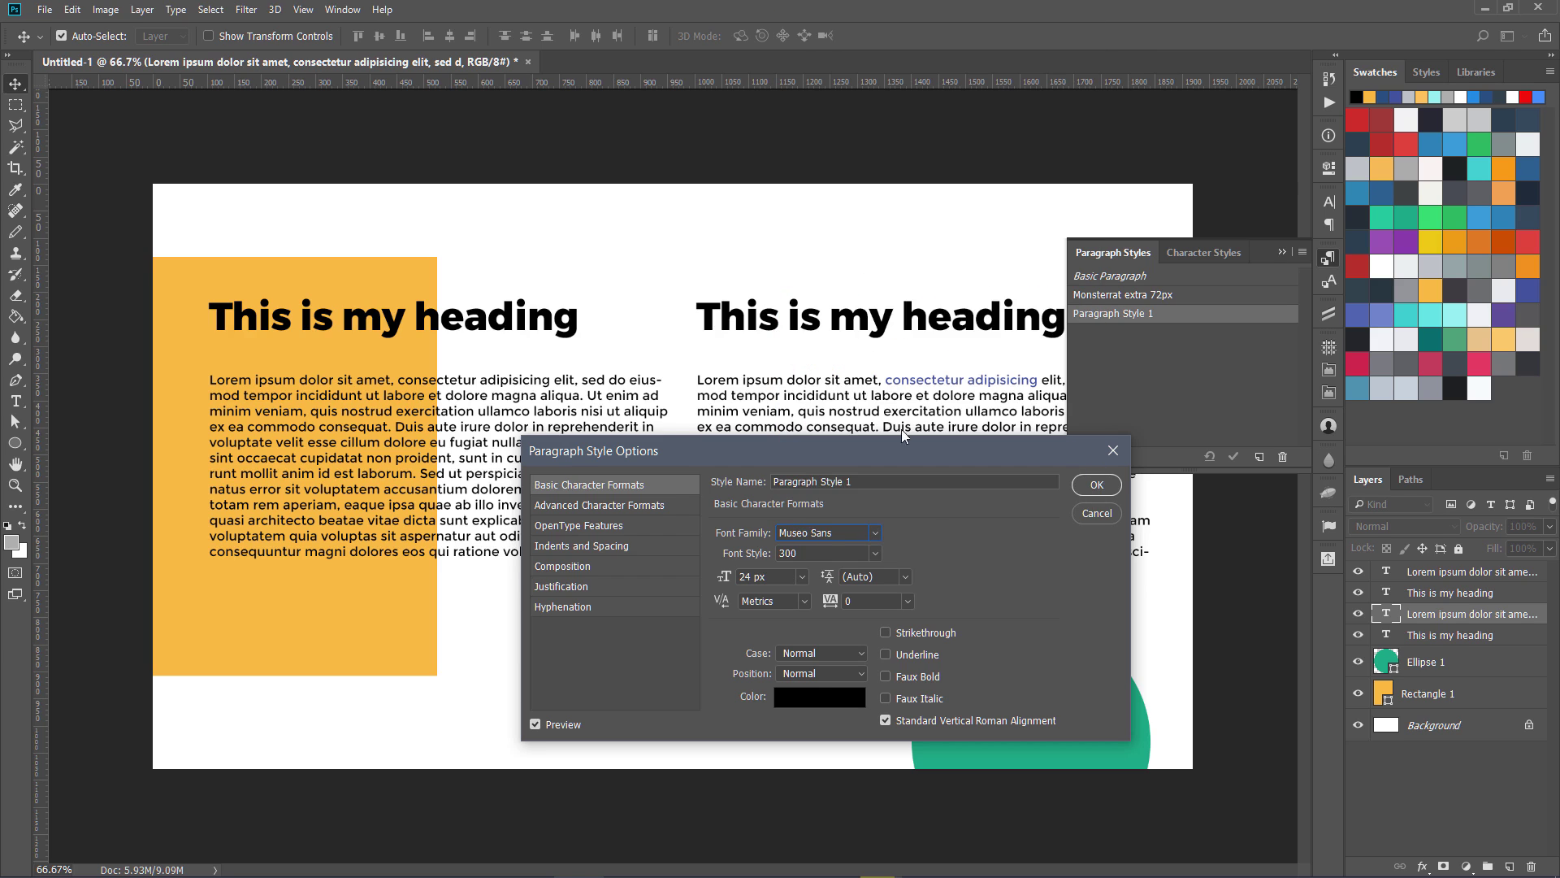
click(876, 553)
click(866, 582)
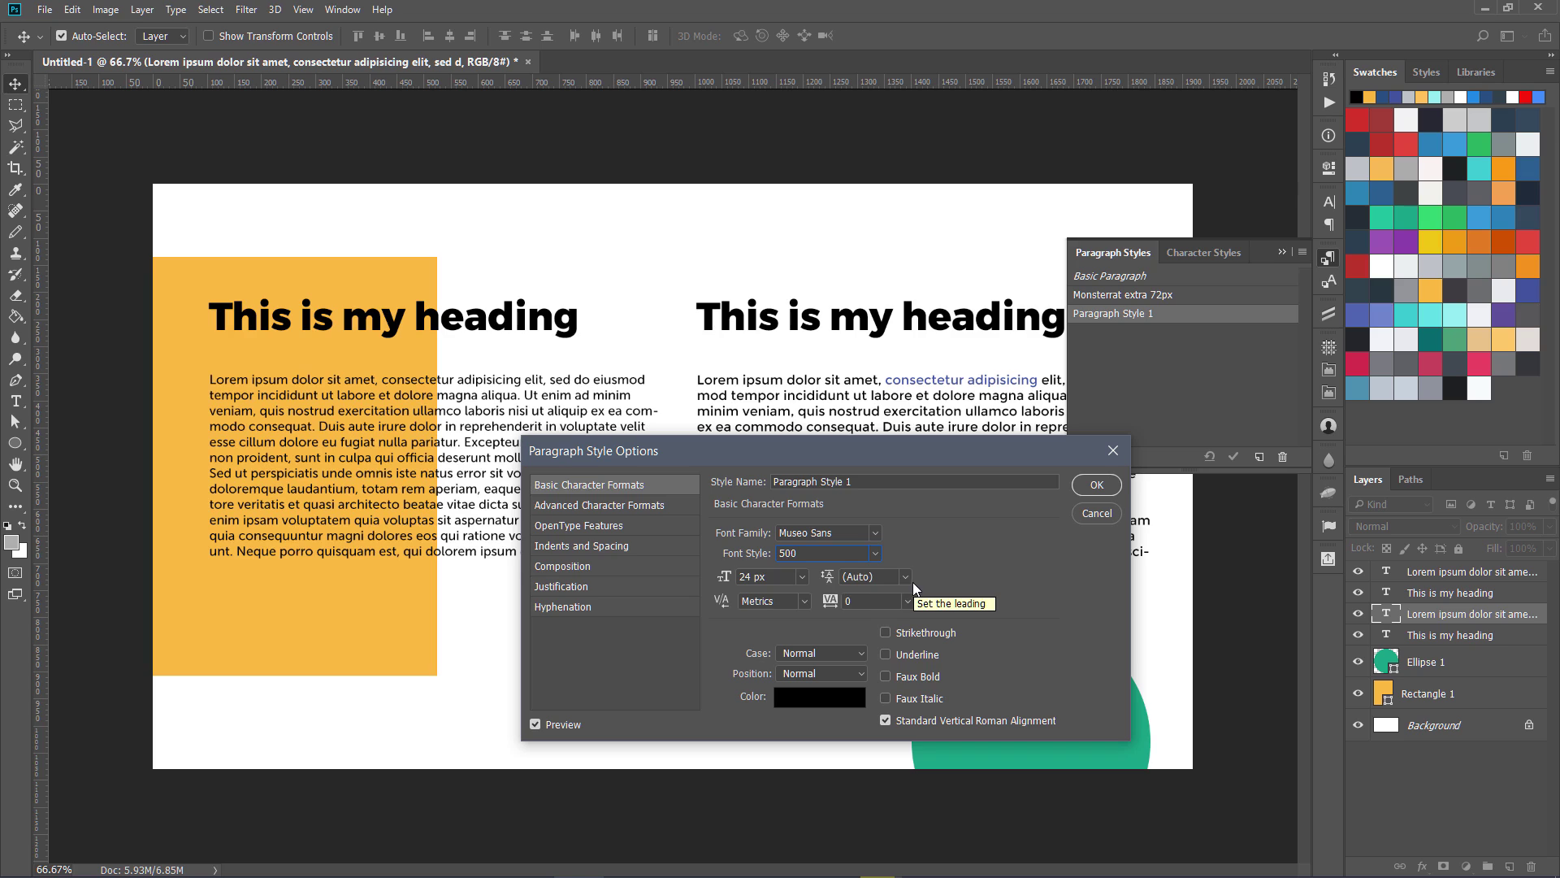
Name the Museo Sans paragraph style "Museo Sans 500 Paragraph" and accept its options.
click(706, 483)
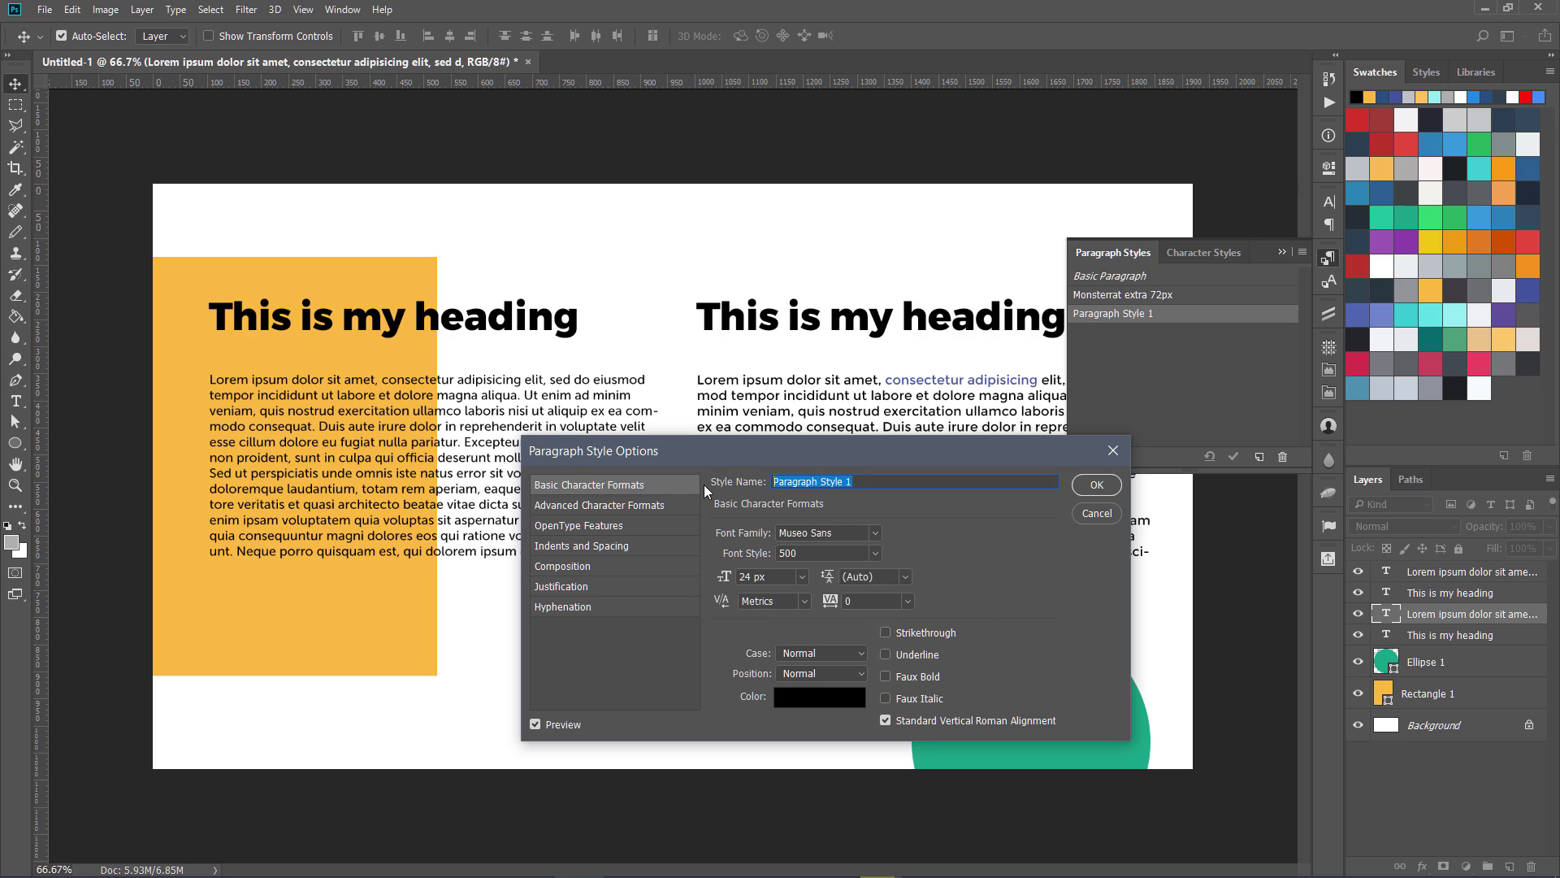
text(Museo SAns 50)
key(BackSpace)
text(a)
key(End)
text(Paragraph)
key(Return)
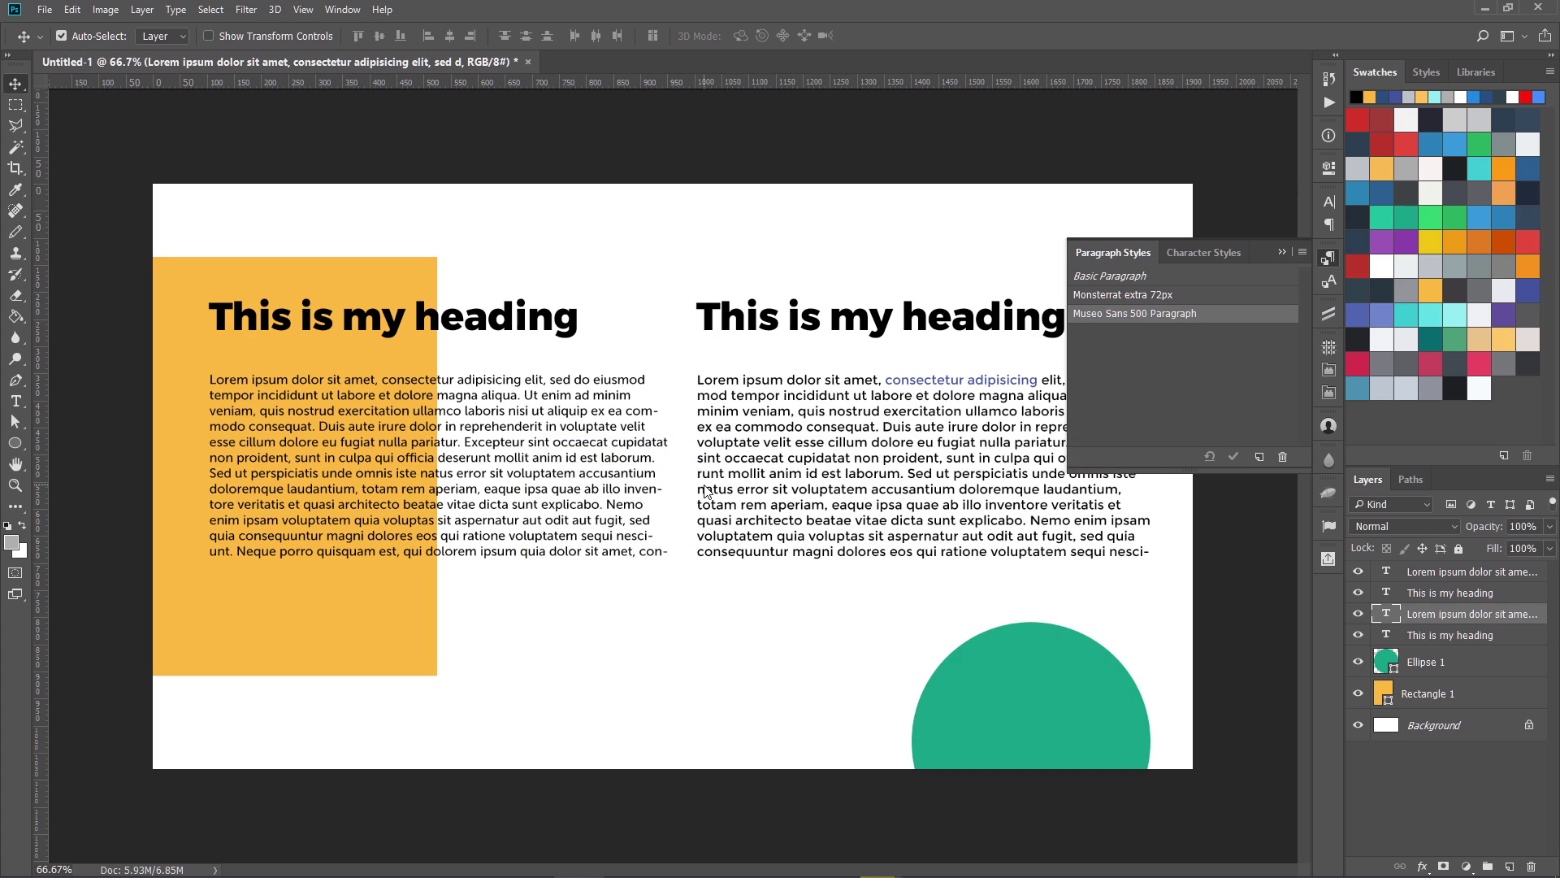
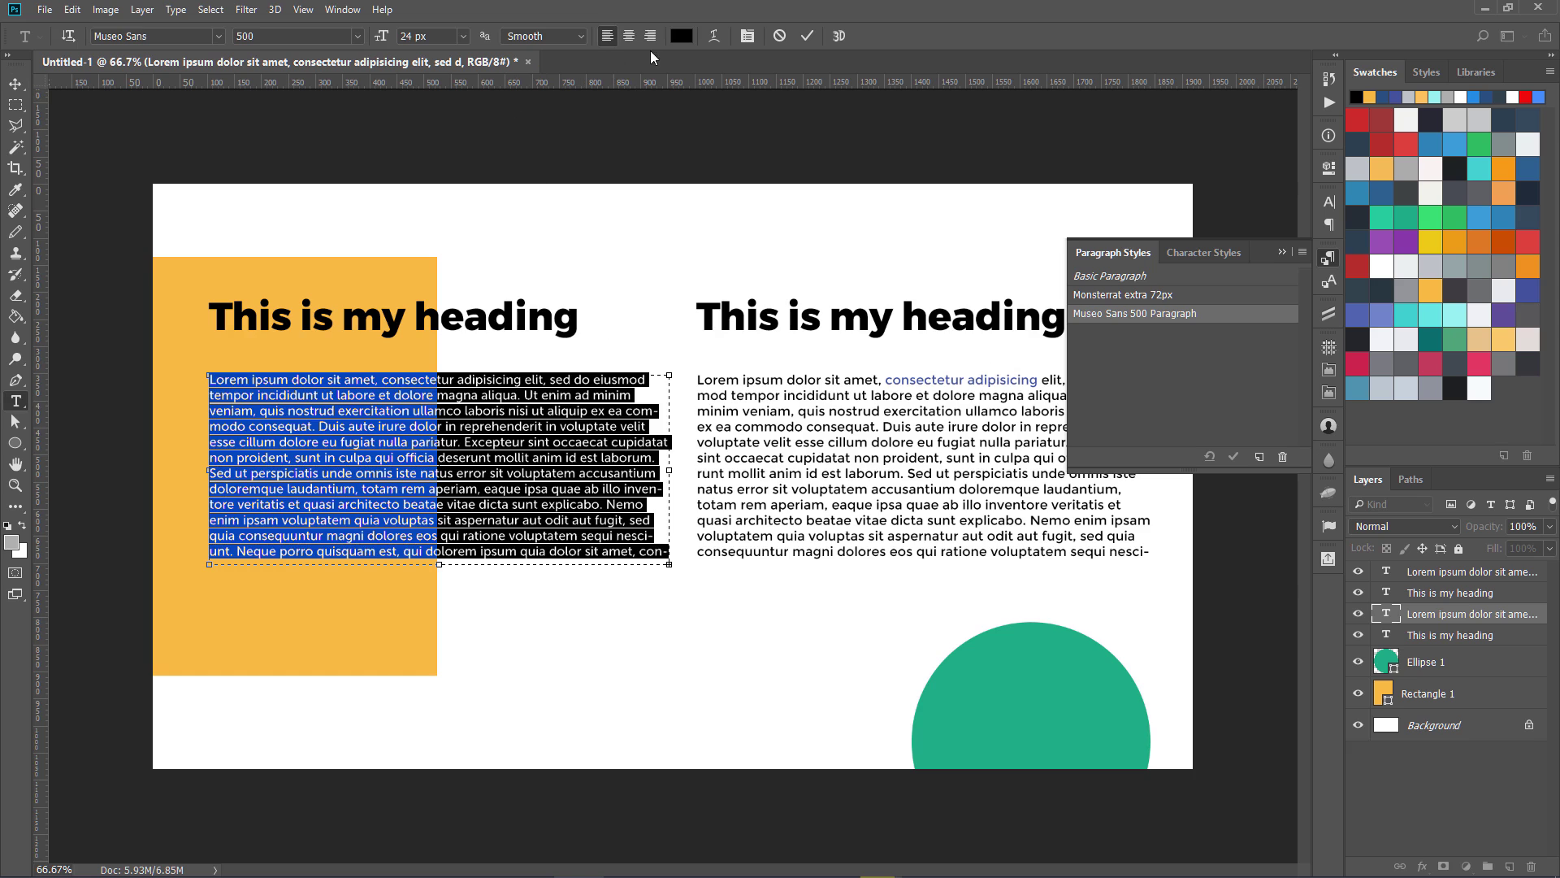
Try a dark gray #383838 text color on the first column's paragraph.
click(681, 36)
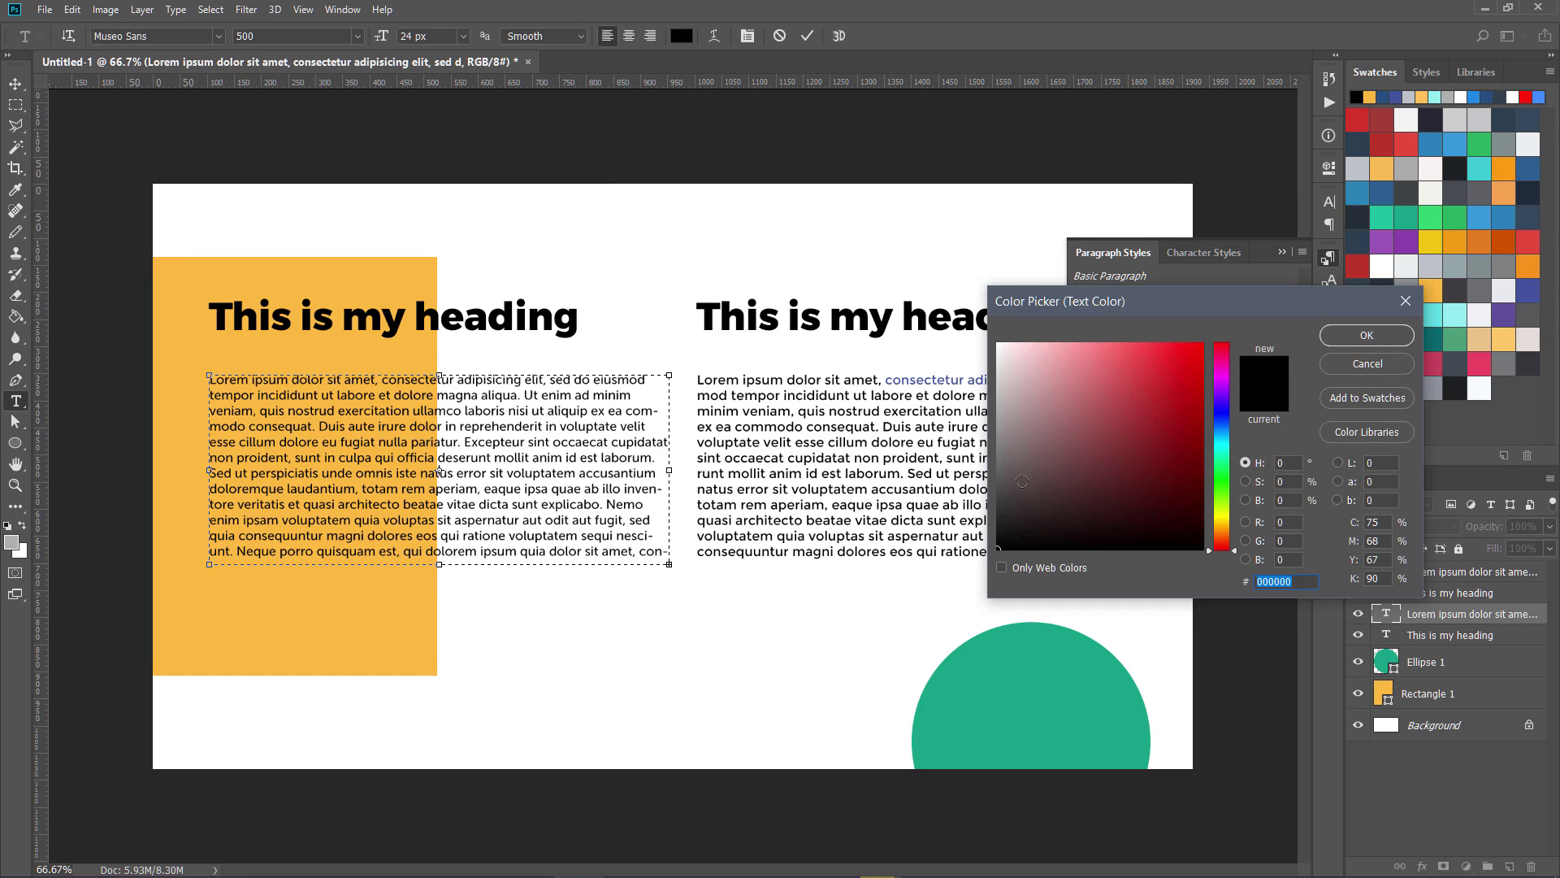
click(939, 504)
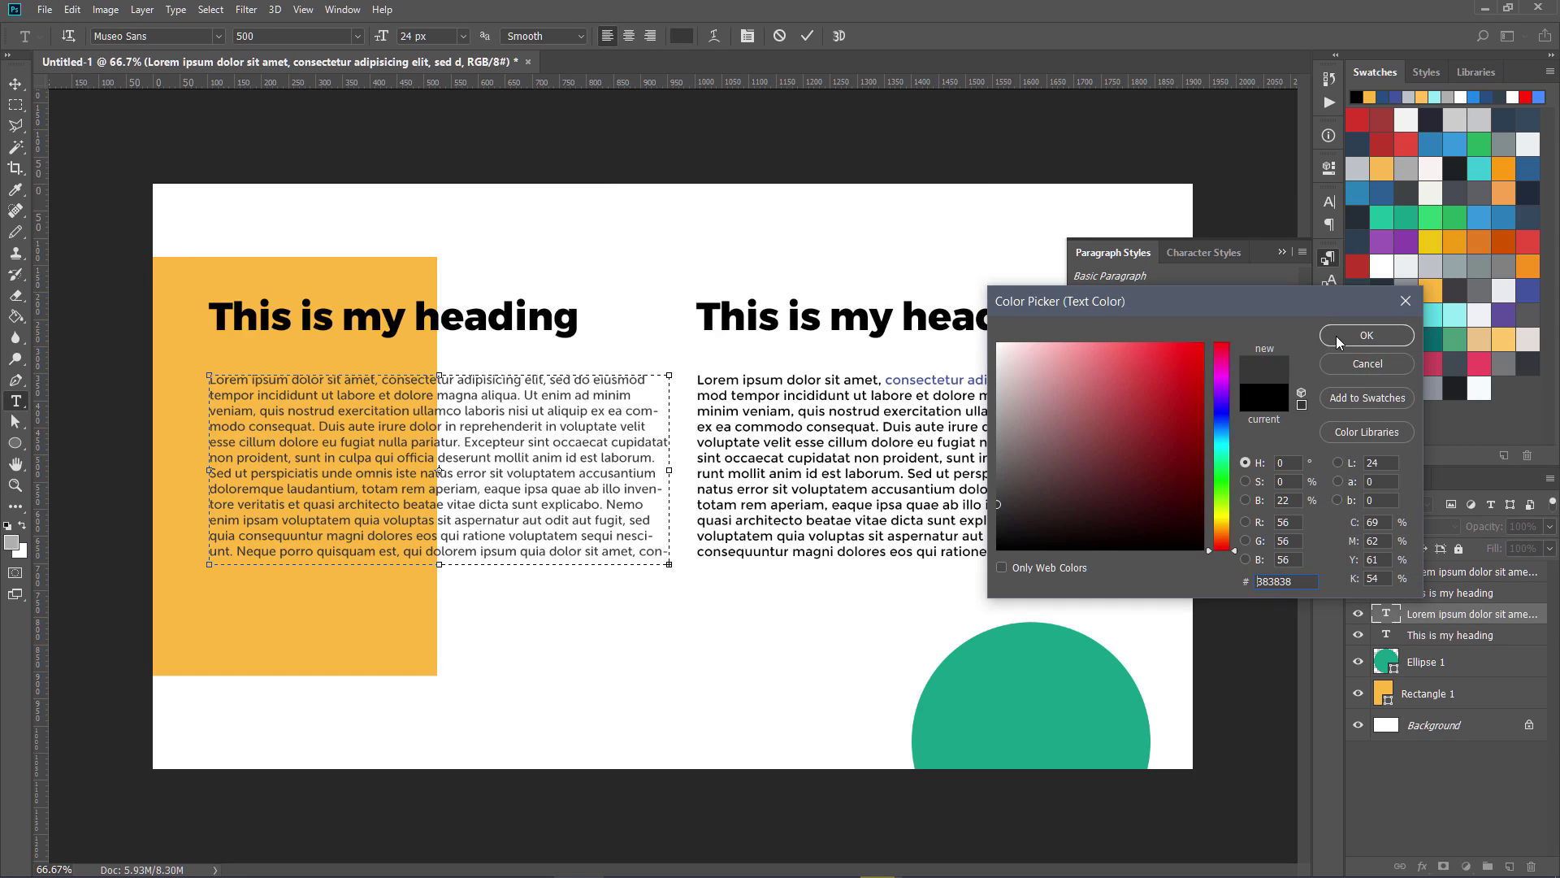
click(1366, 335)
key(ctrl+Return)
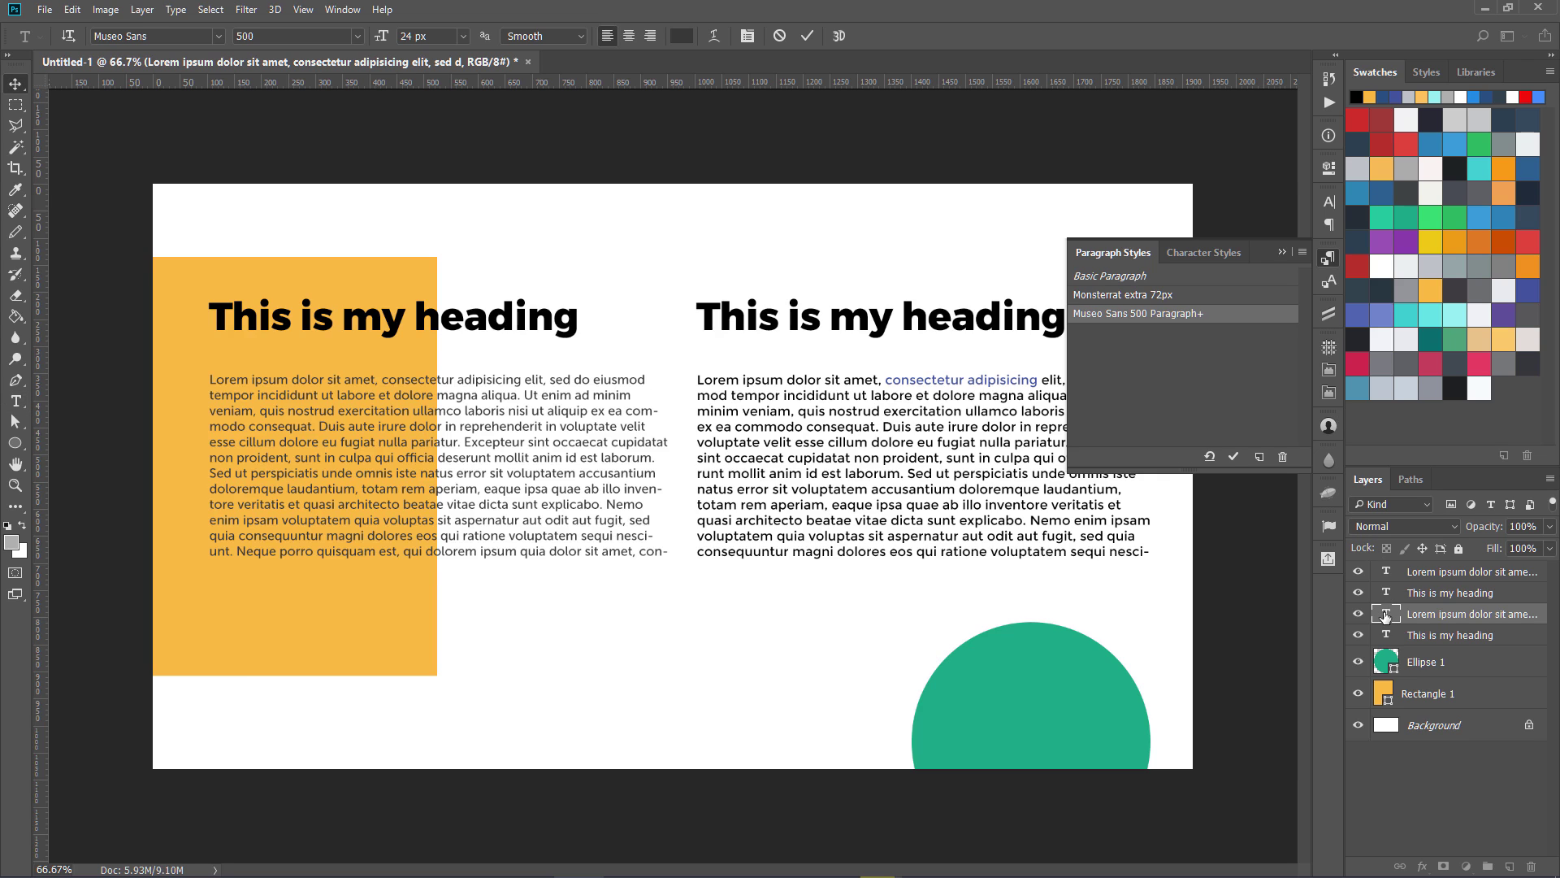
key(v)
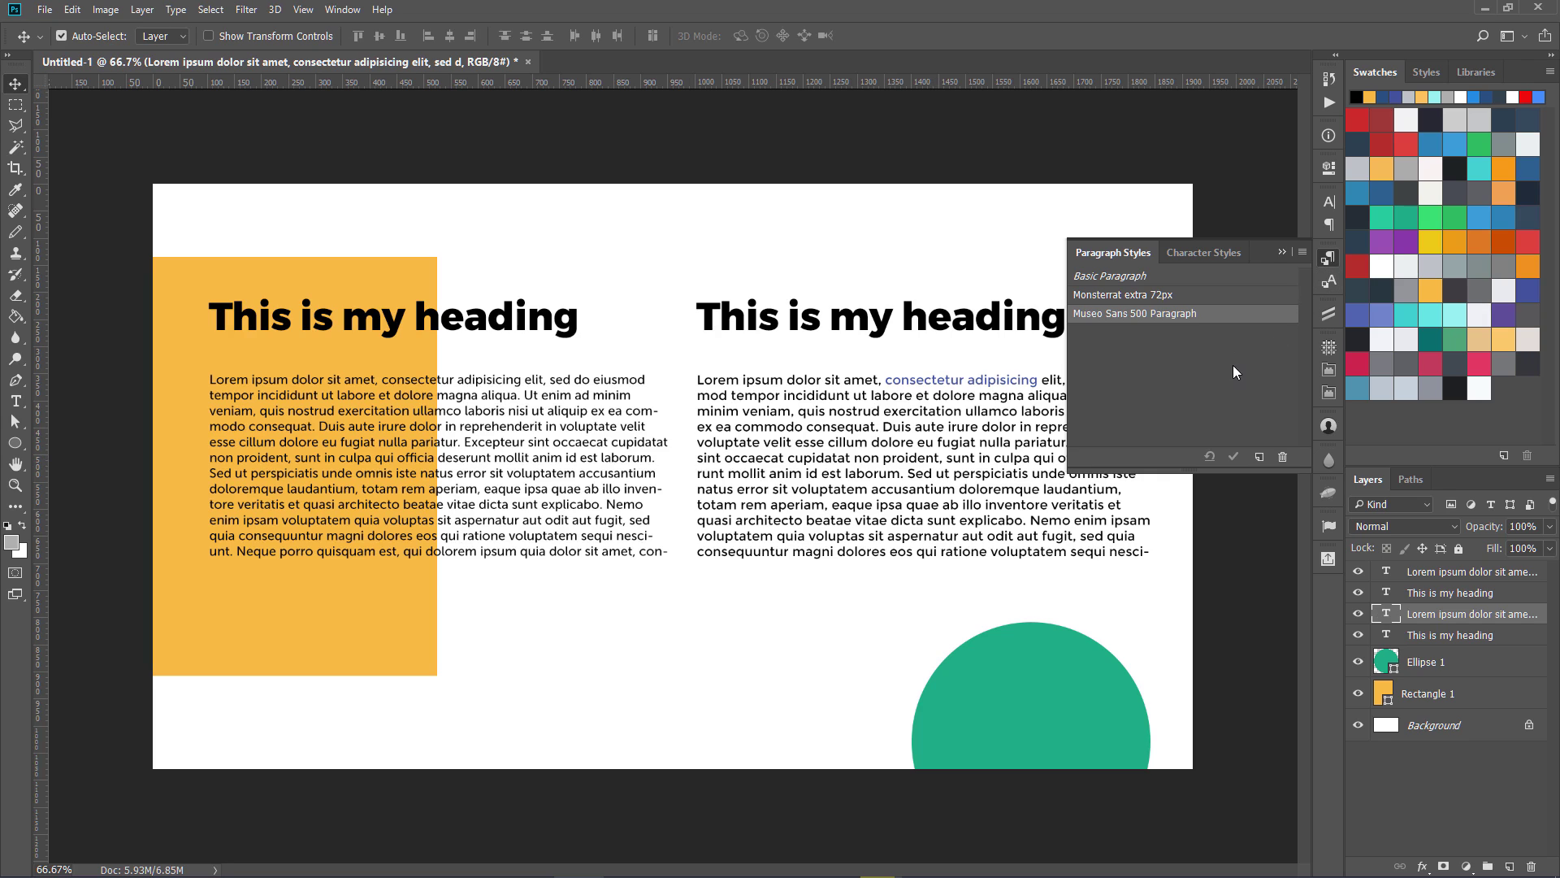
Create an extra paragraph style with the second column's paragraph selected, and delete that style again.
click(926, 411)
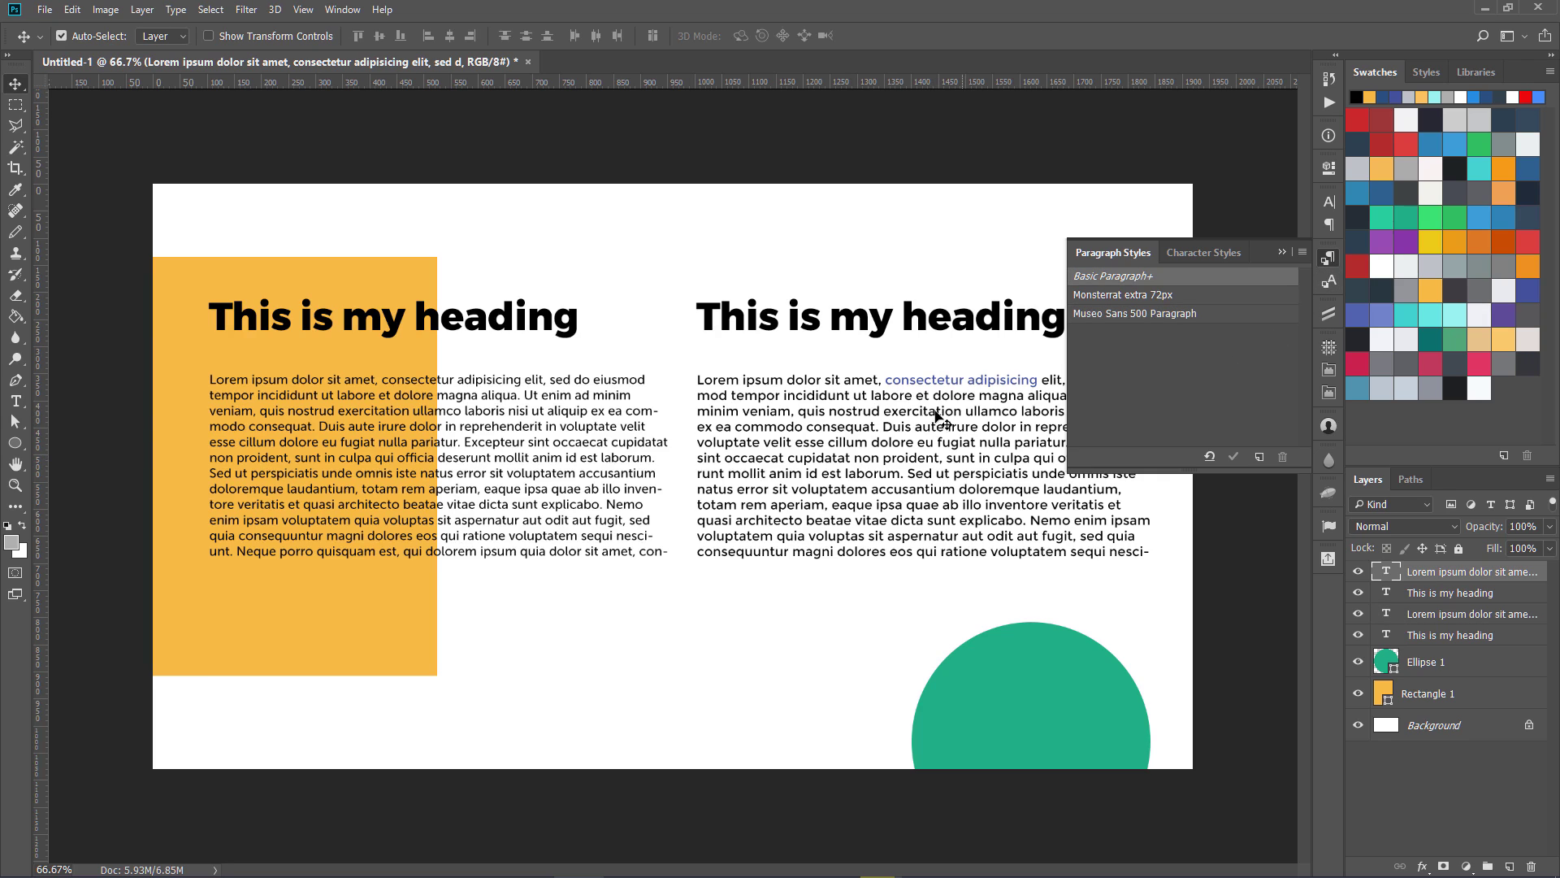
click(1260, 458)
key(alt+bracketleft)
key(alt+bracketleft)
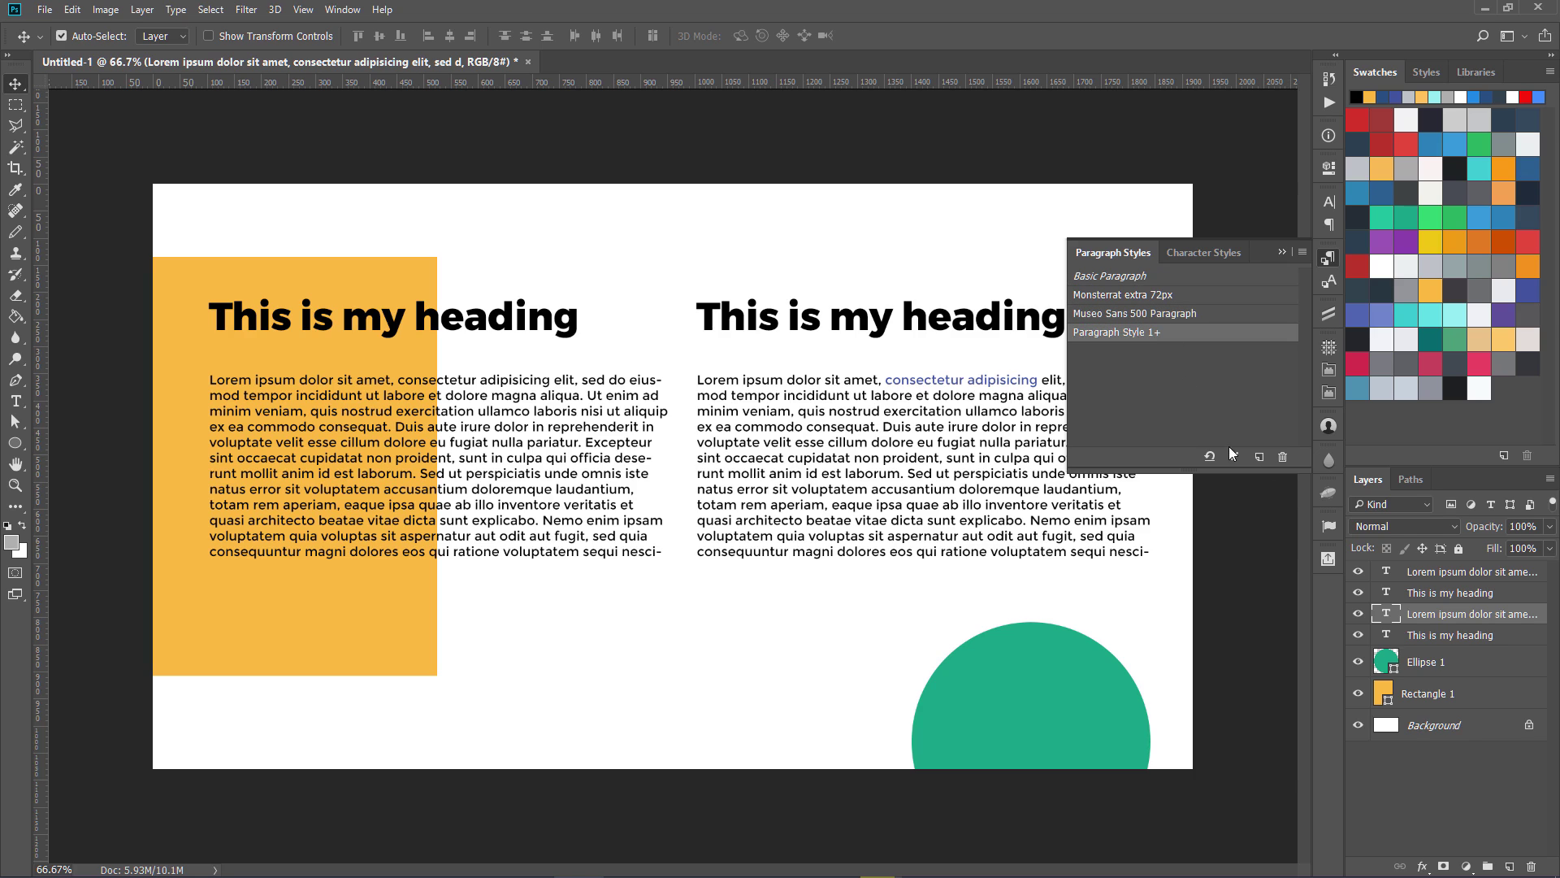
click(1282, 456)
click(747, 333)
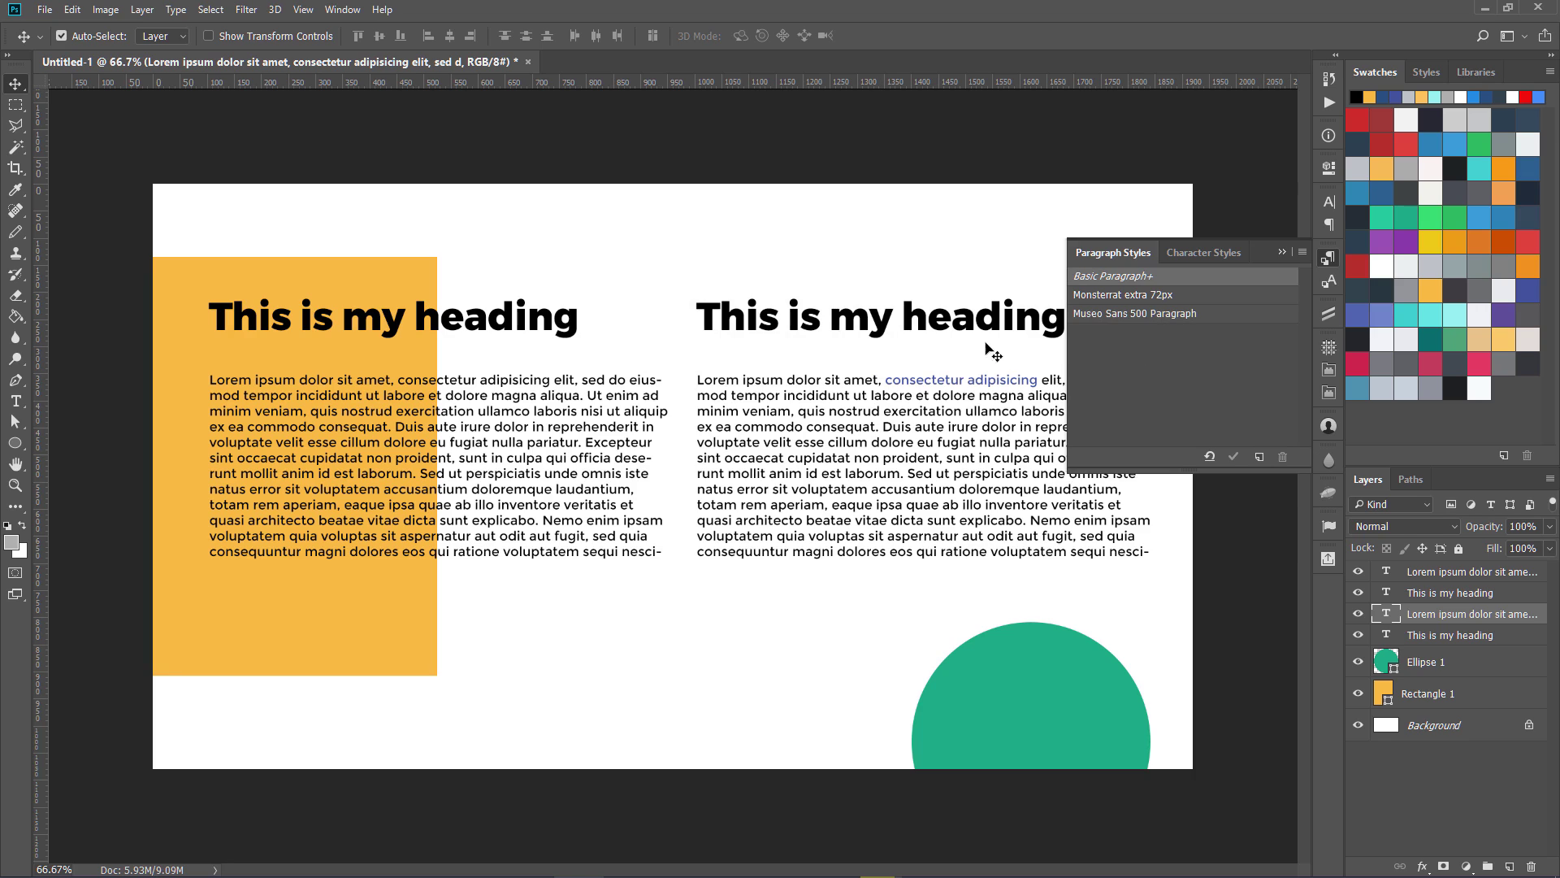
Try the Museo Sans 500 Paragraph style on the second column's heading.
click(912, 425)
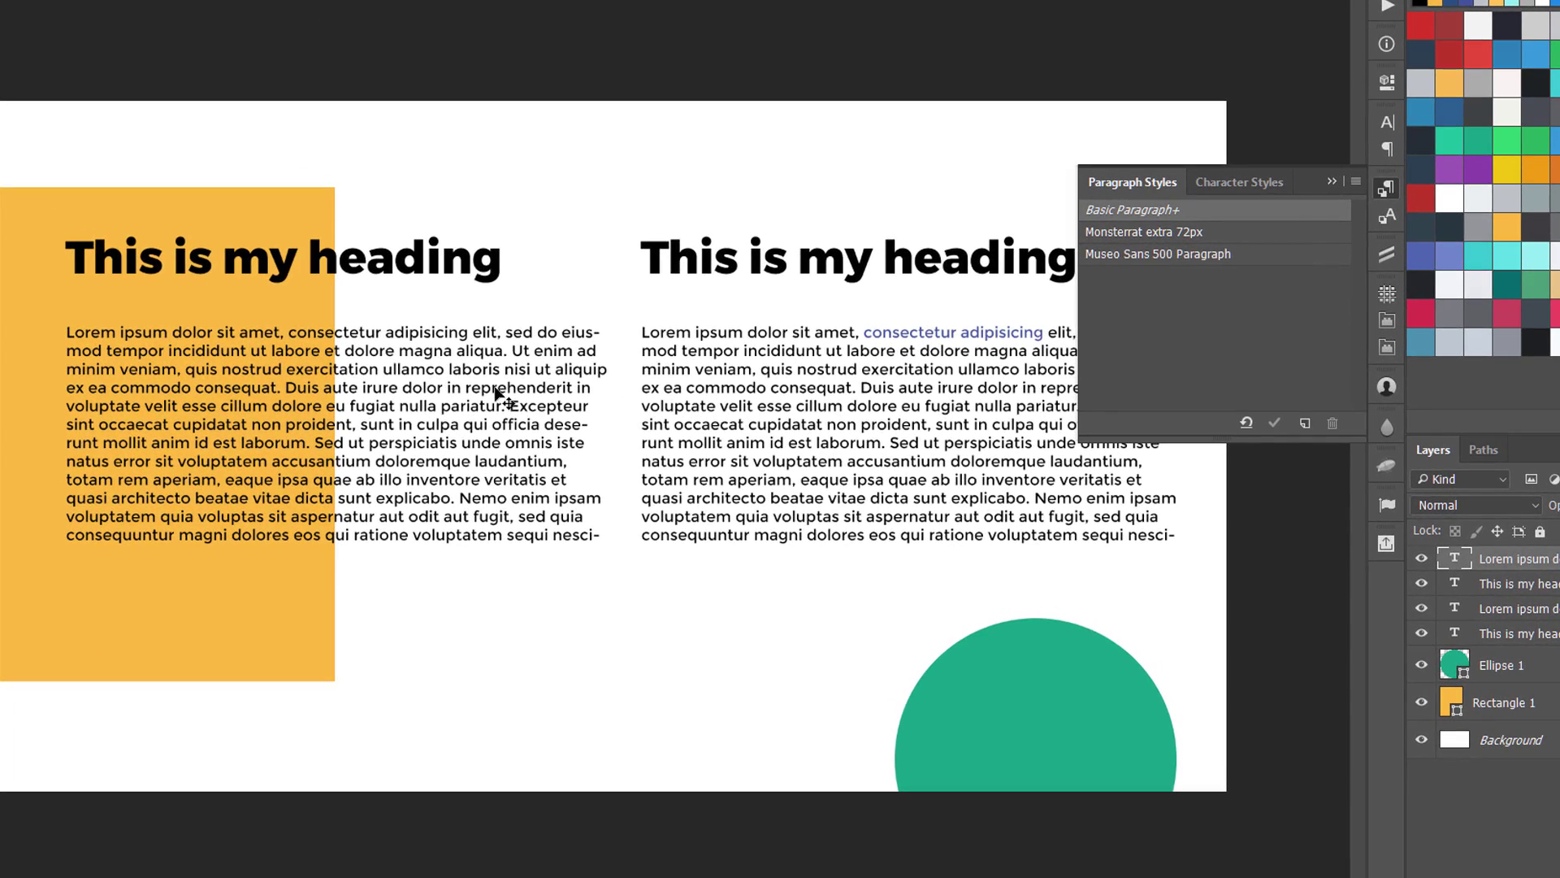
click(445, 366)
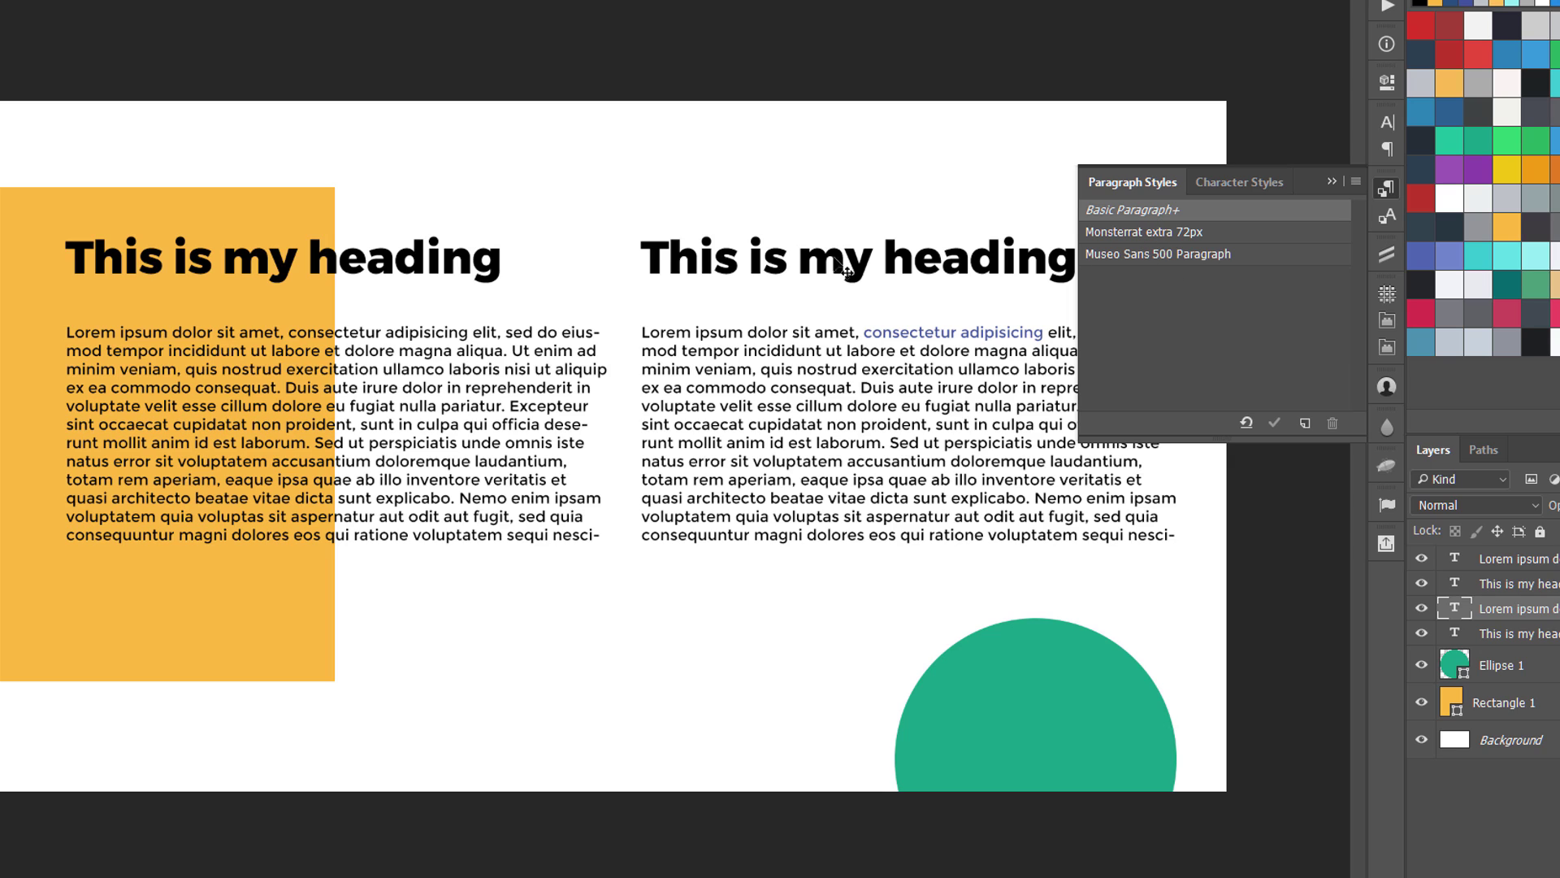
click(683, 261)
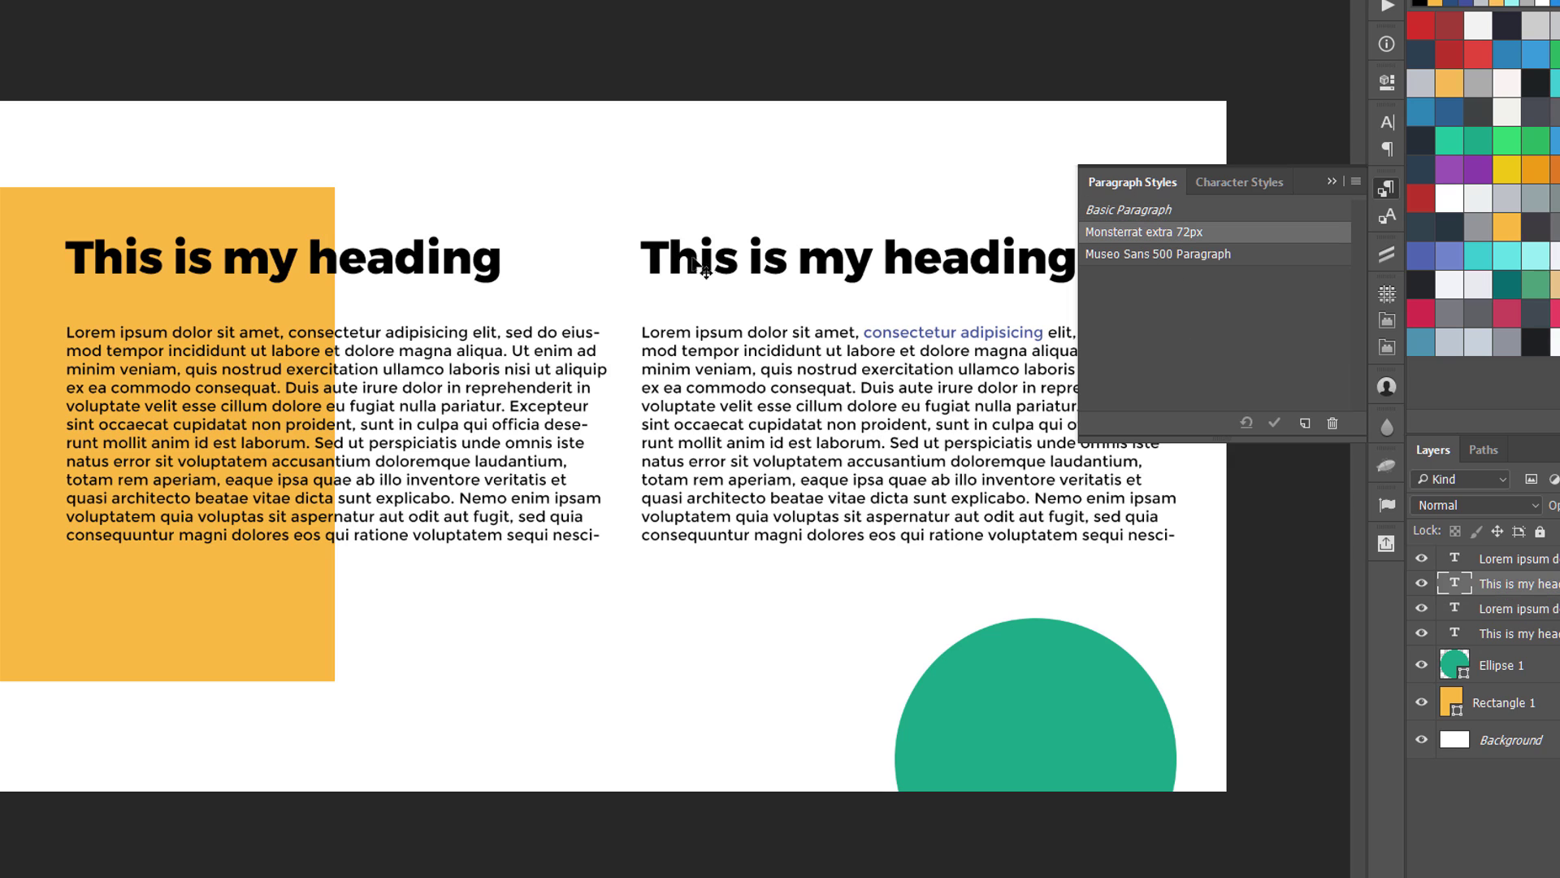
click(1160, 255)
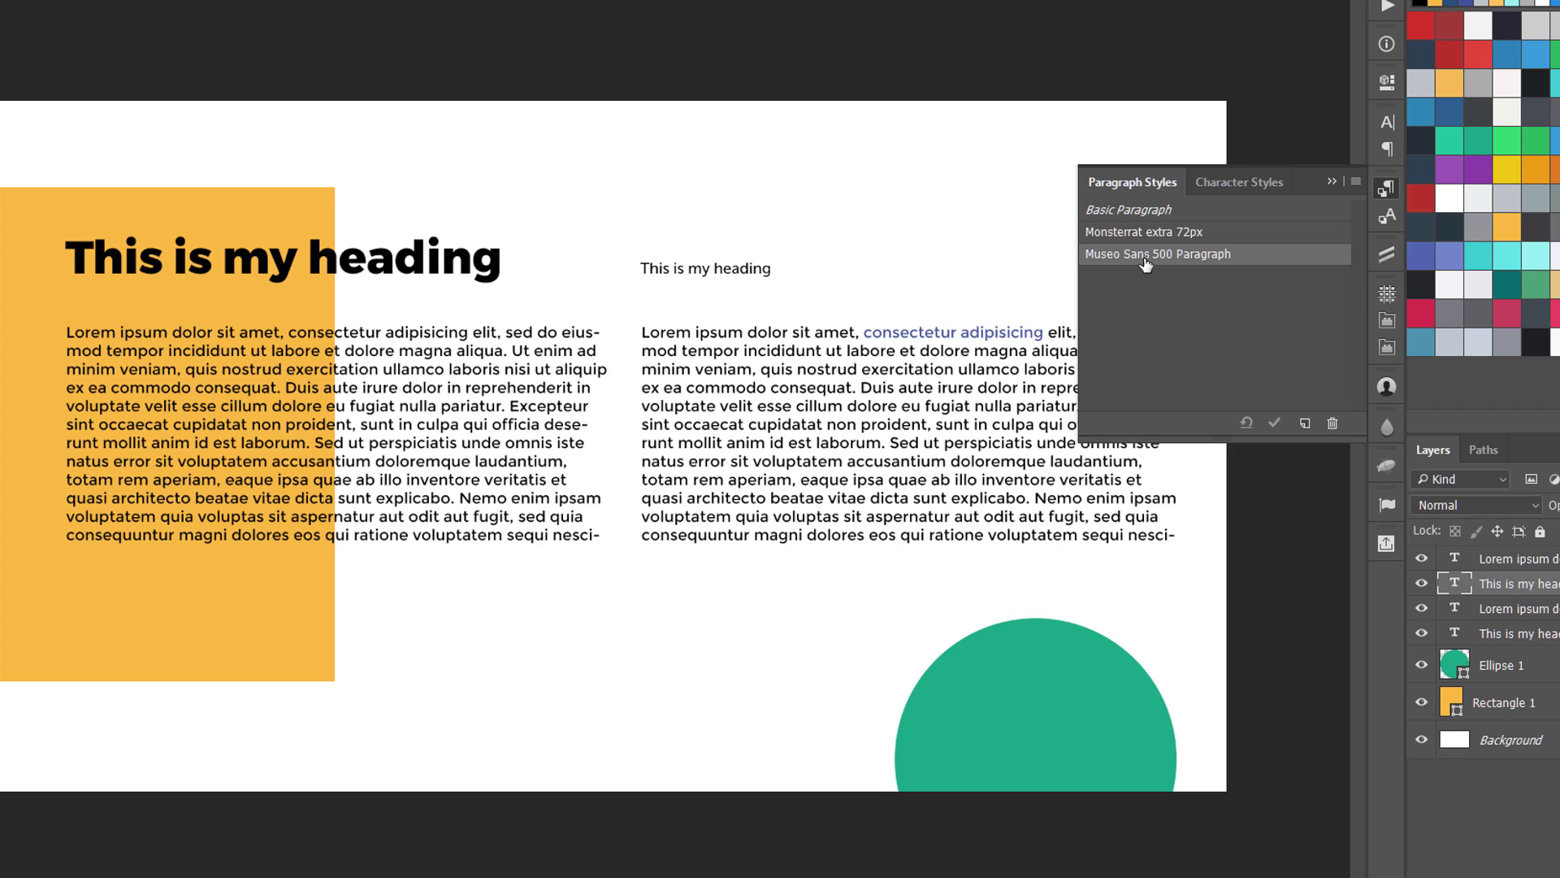
Try the Museo Sans 500 Paragraph style on the first column's heading and clear its overrides.
click(486, 267)
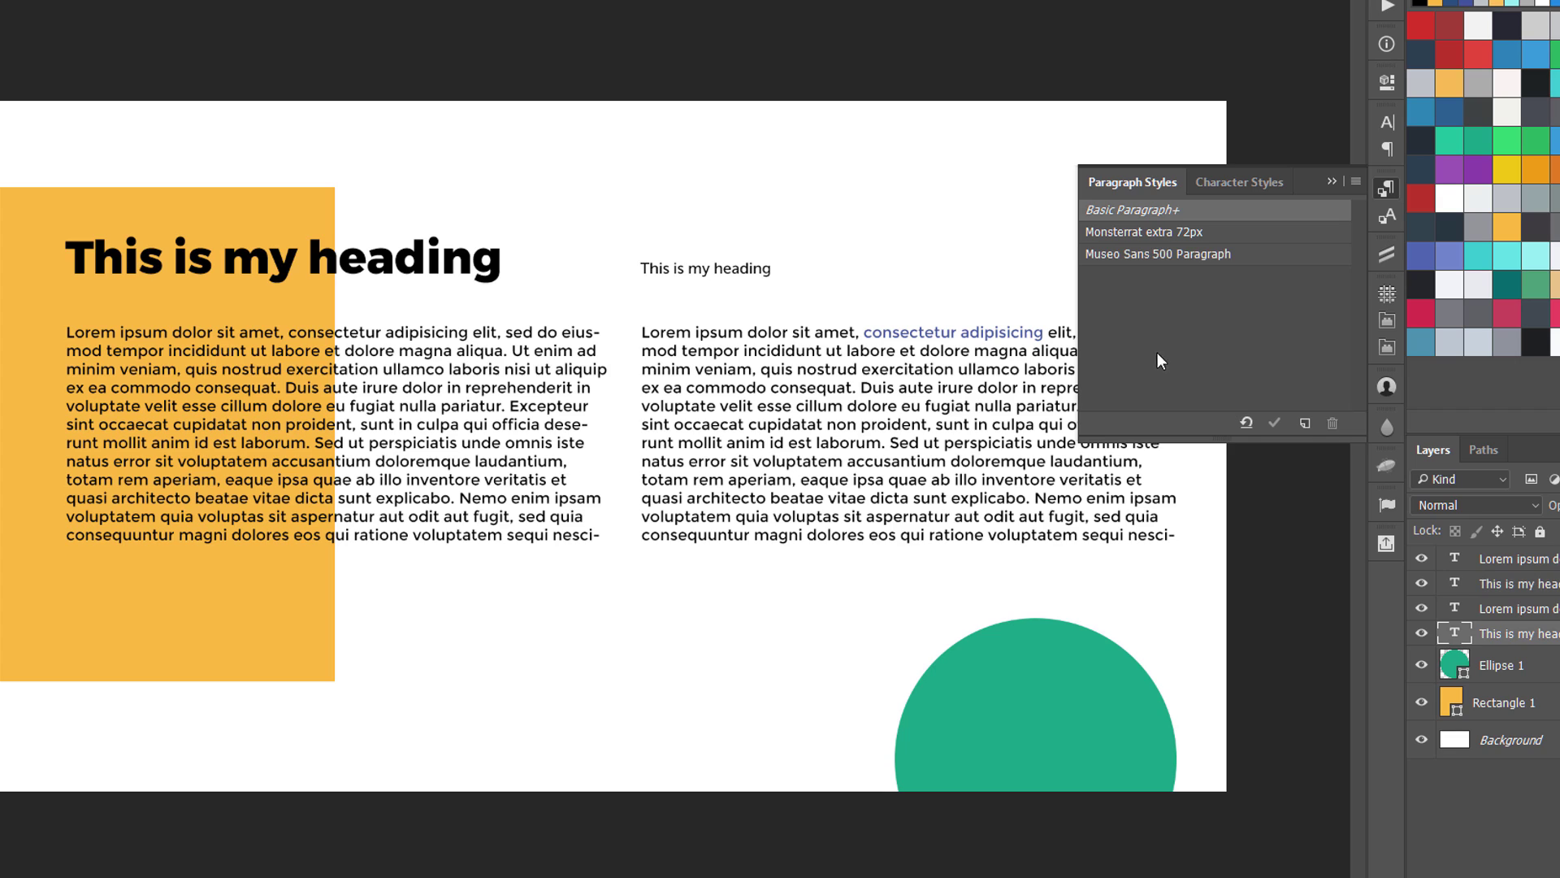
click(1130, 240)
click(1137, 255)
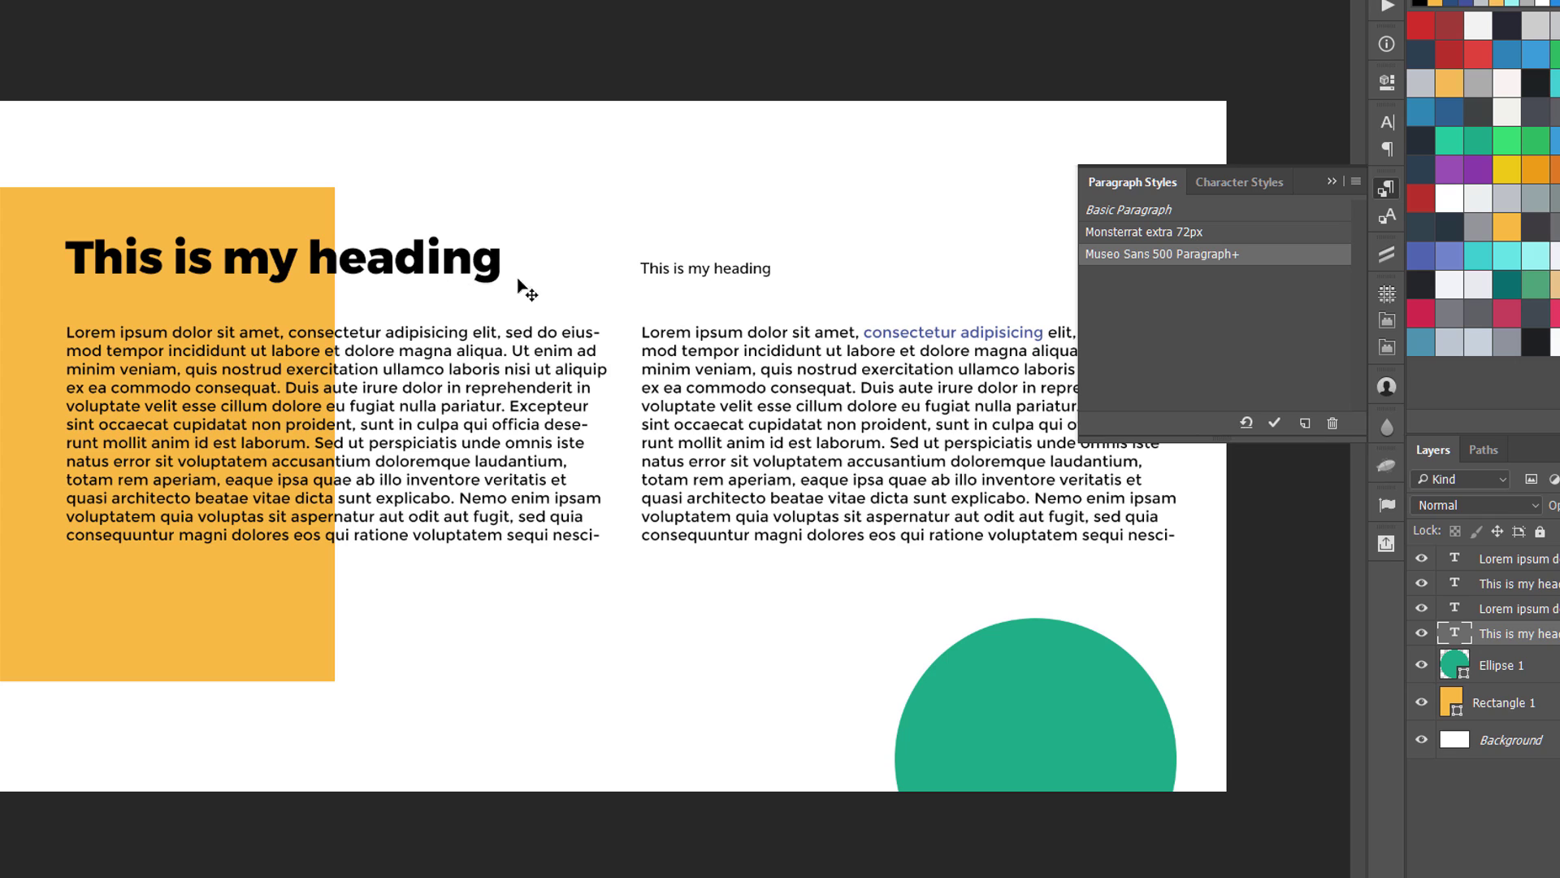
click(1246, 422)
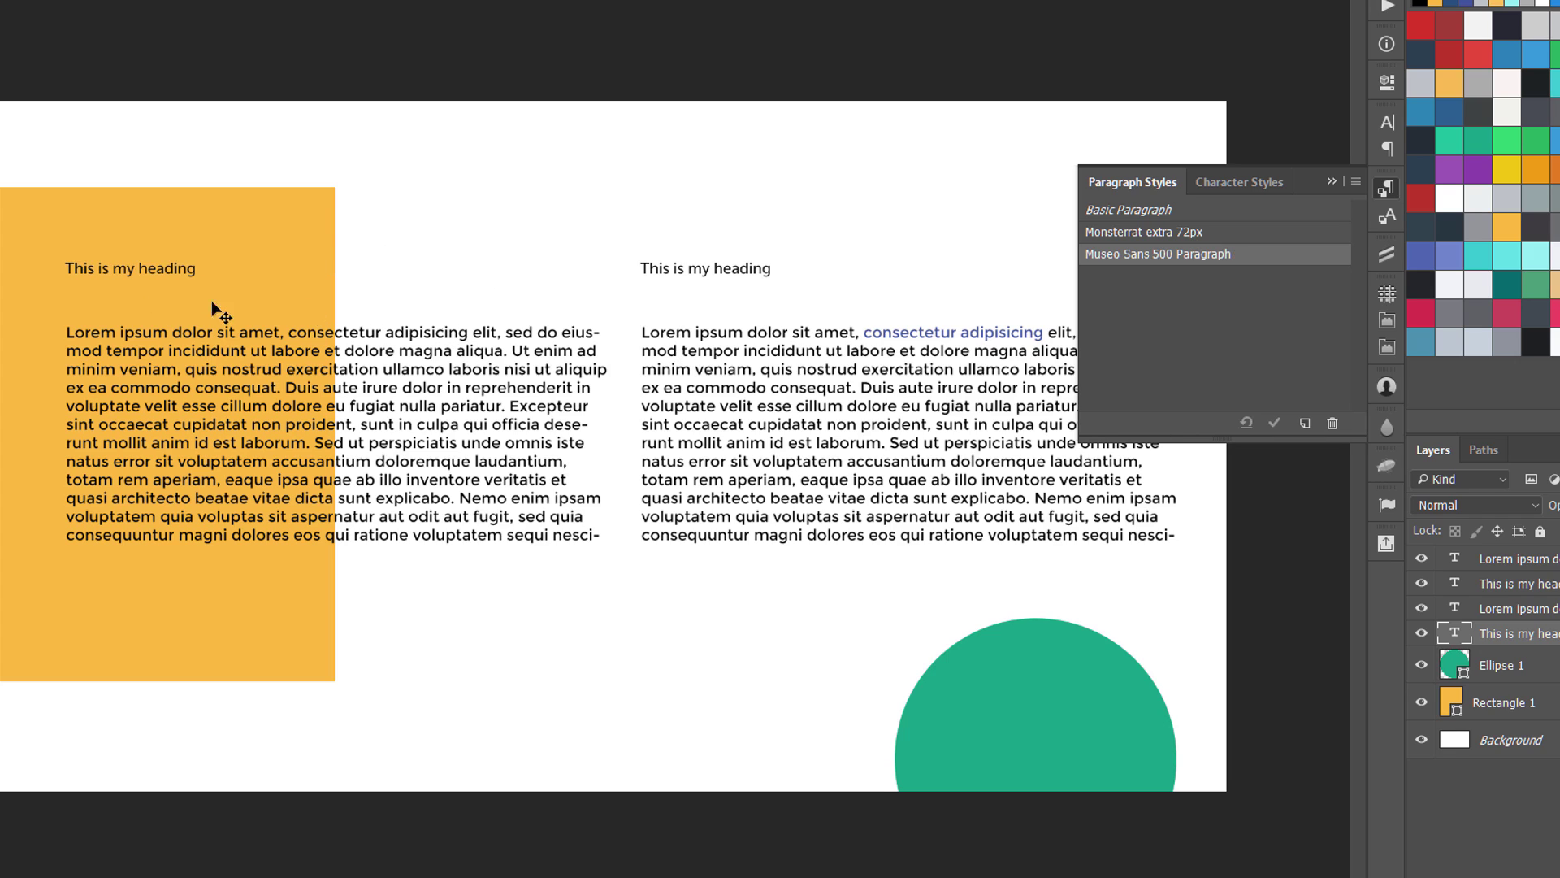
Apply the Monsterrat extra 72px paragraph style to the headings of both columns.
click(1495, 585)
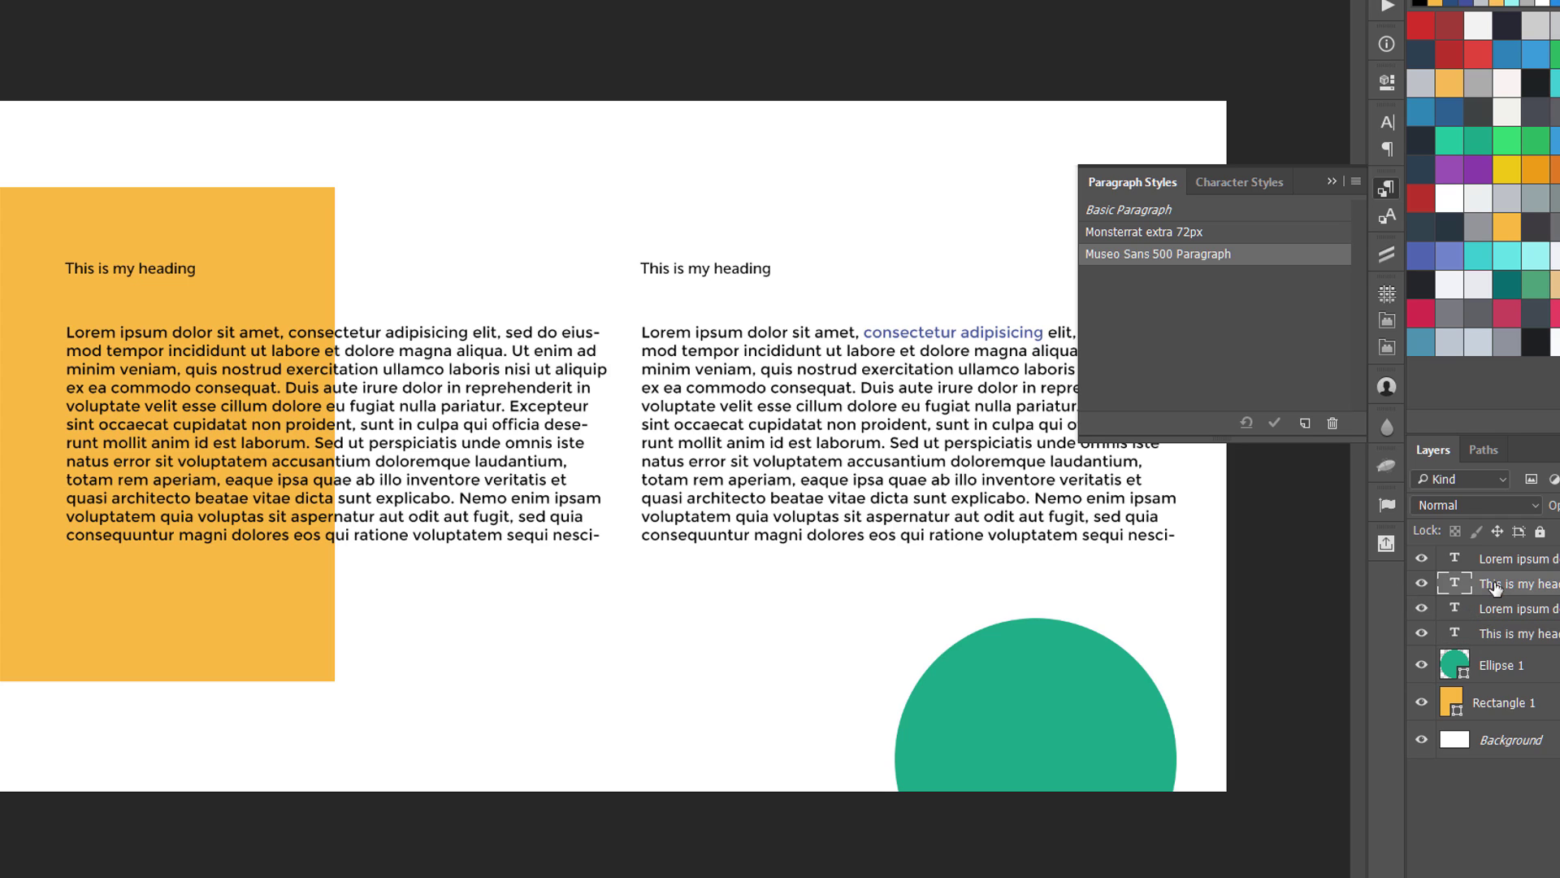
click(1182, 233)
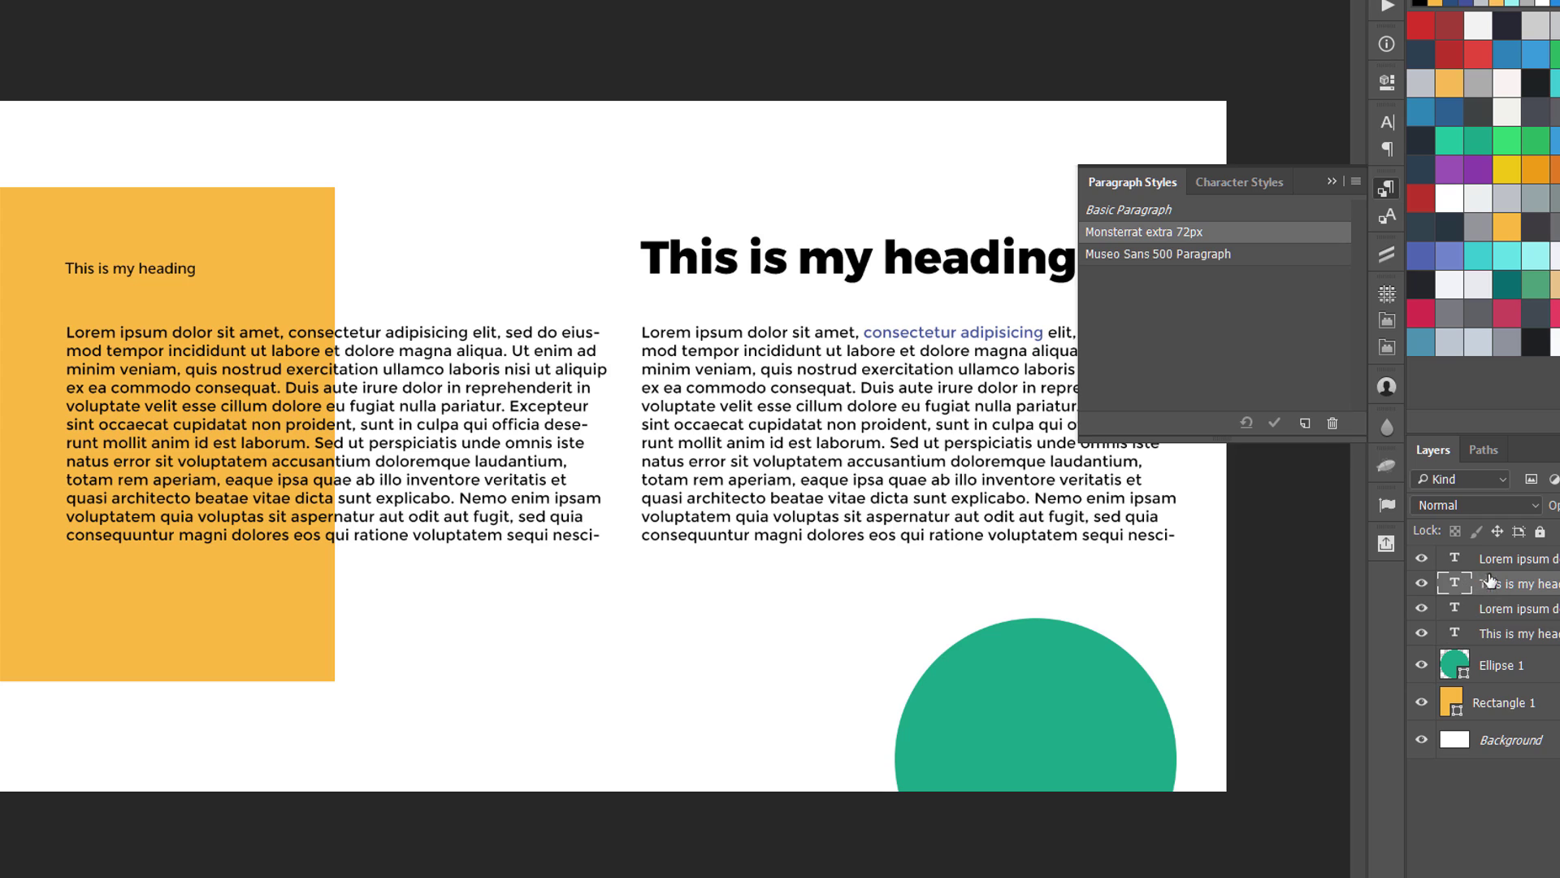
click(1499, 635)
click(1162, 238)
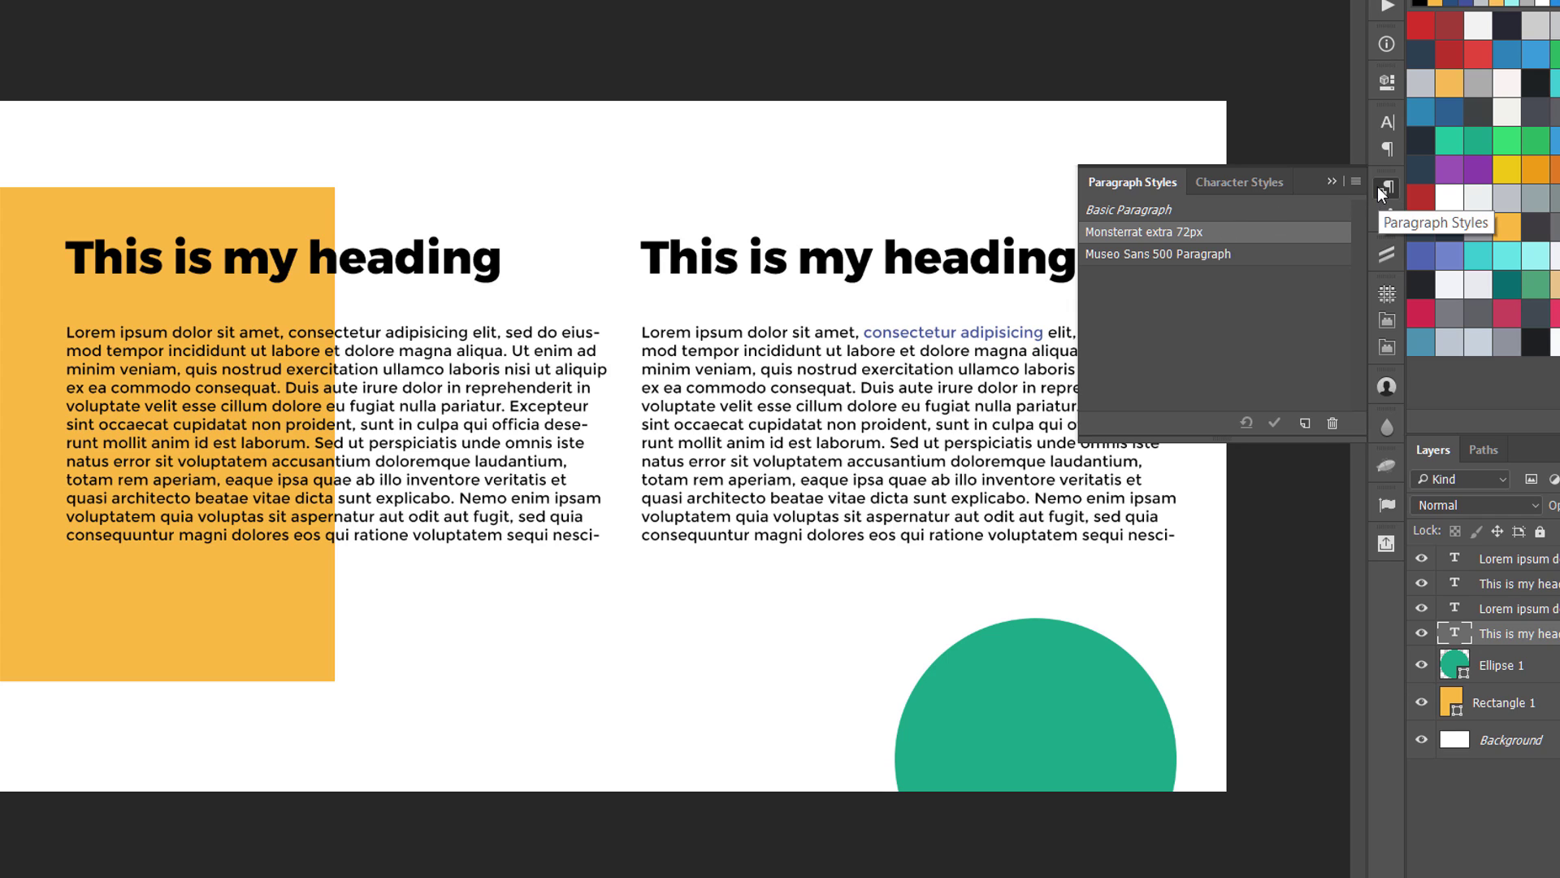
Apply the Museo Sans 500 Paragraph style to the body text of both columns and clear the overrides.
click(807, 393)
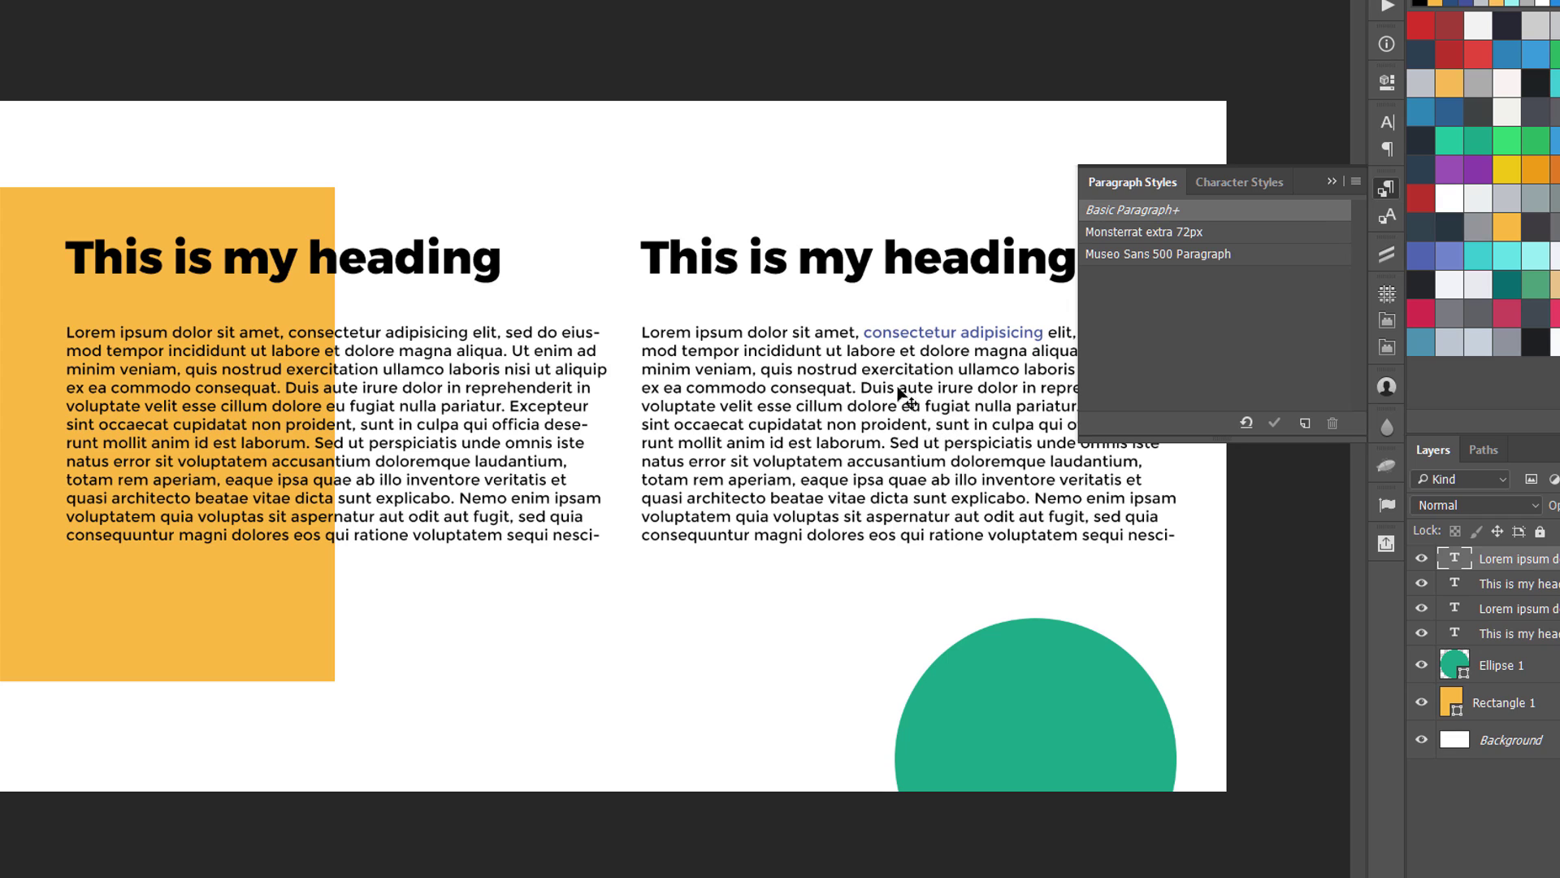
click(1166, 257)
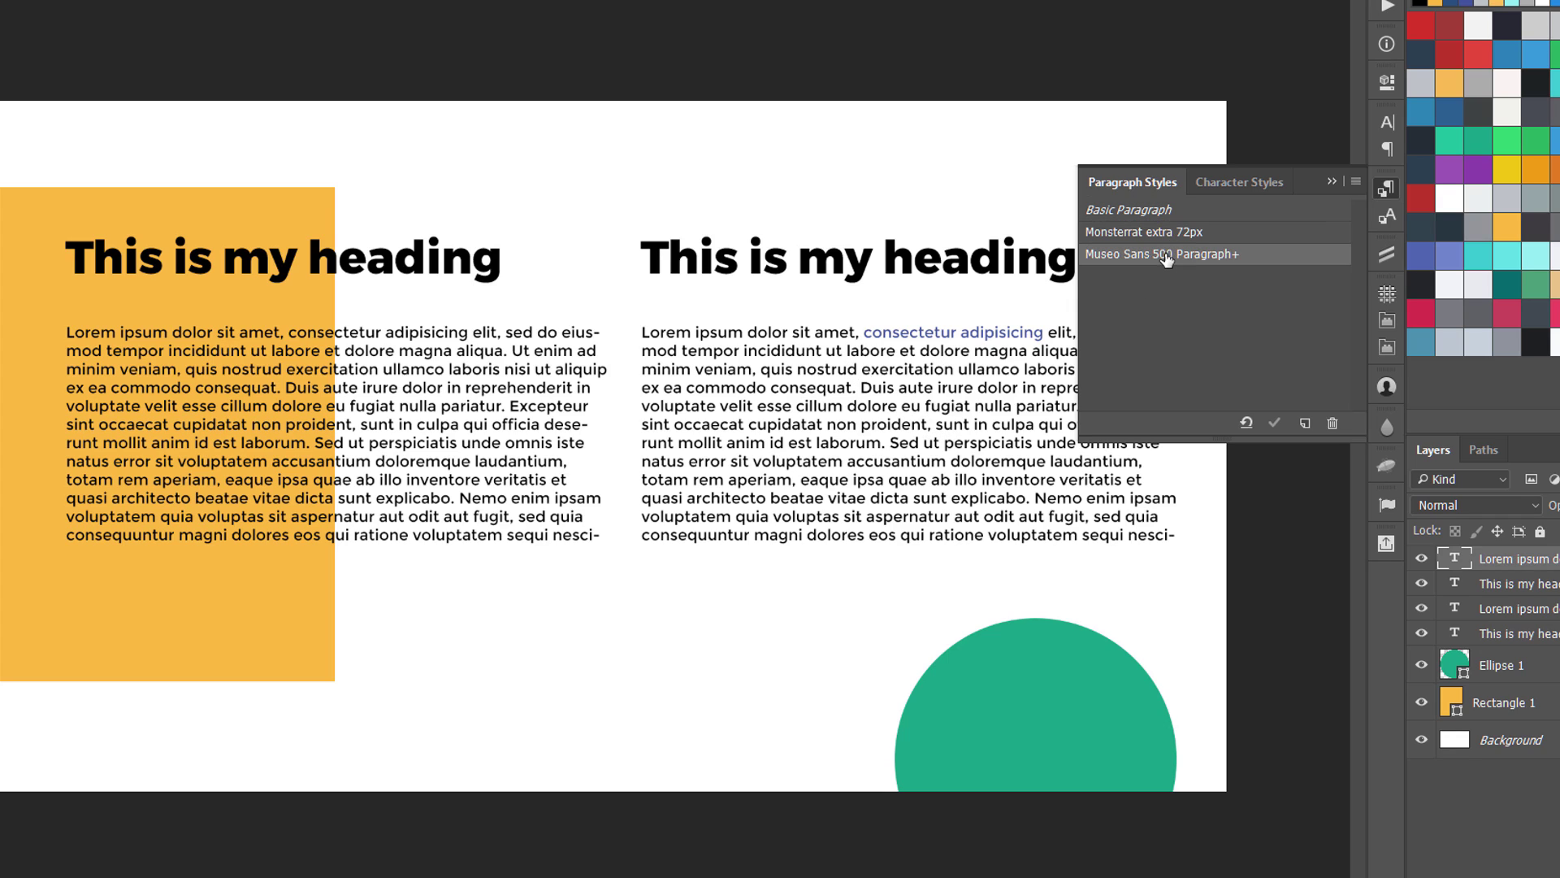
click(1247, 423)
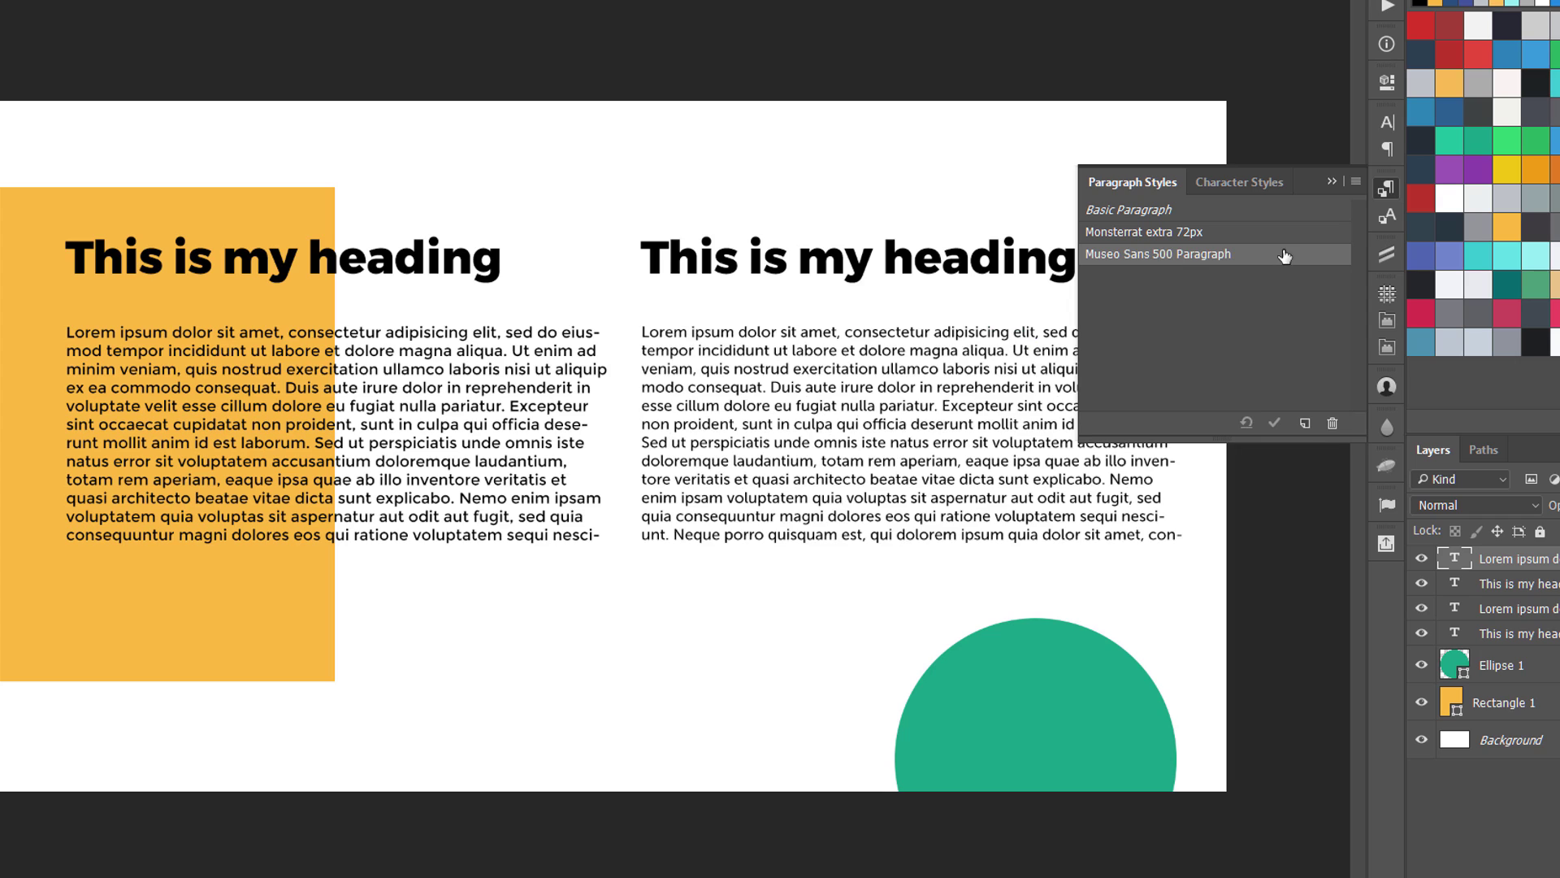
click(581, 366)
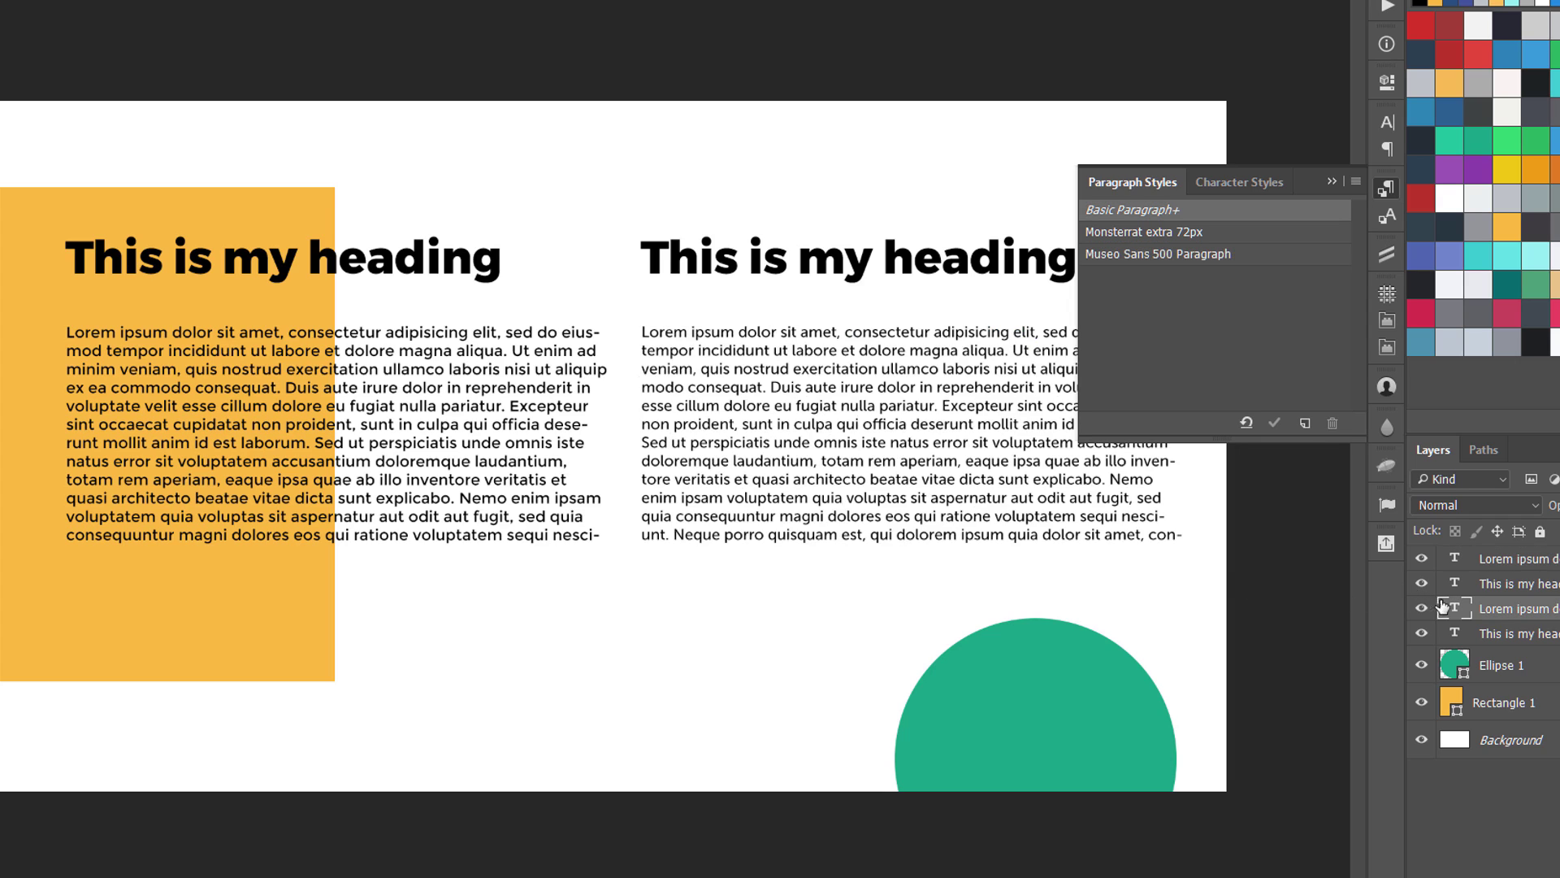
click(1163, 254)
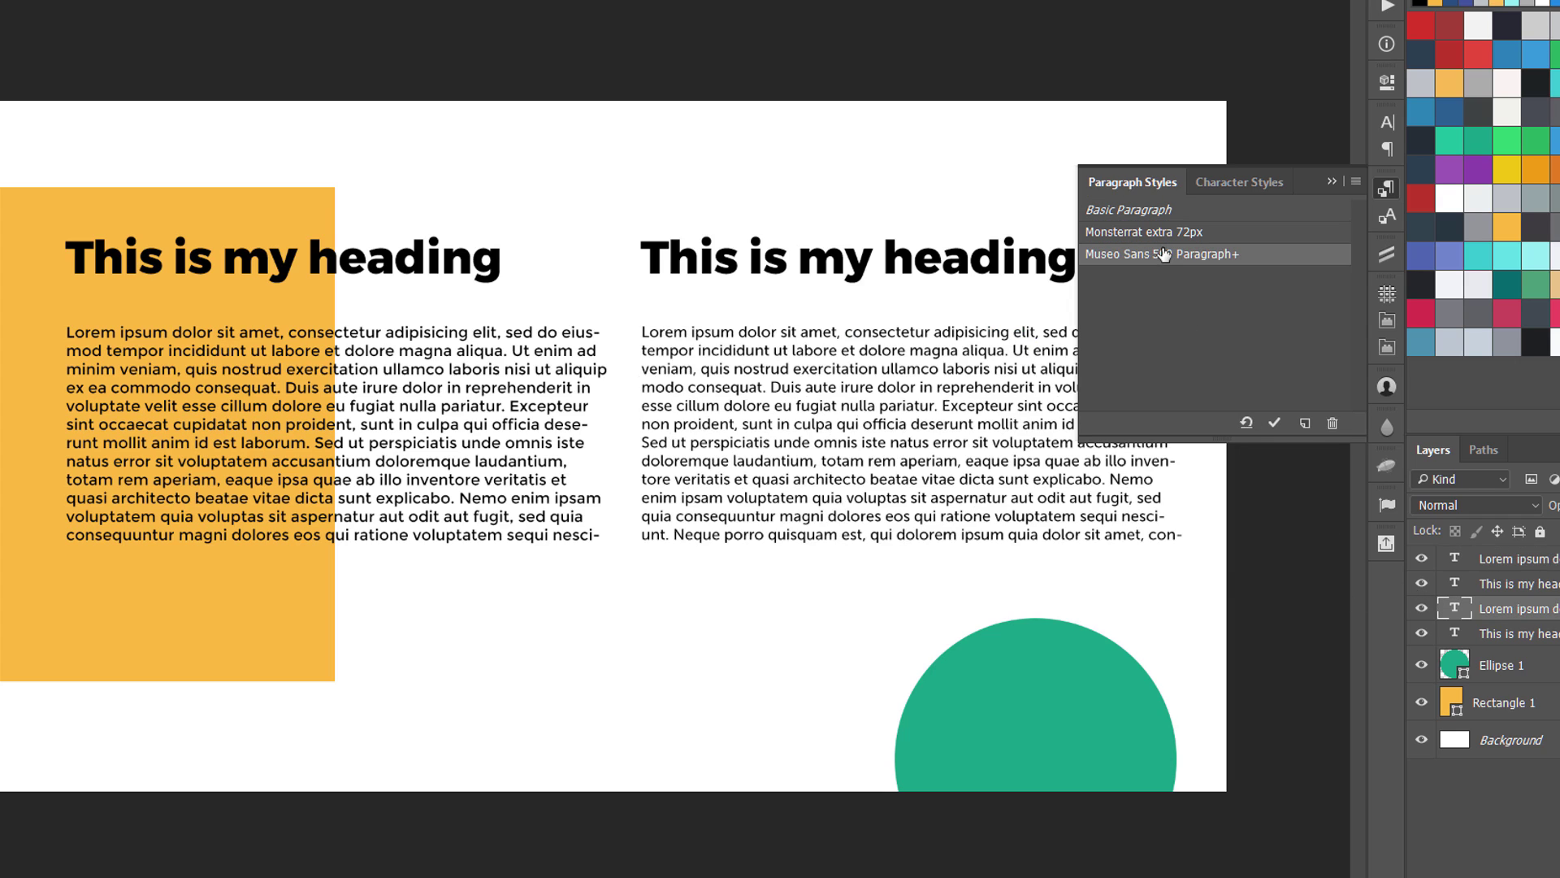
click(1246, 423)
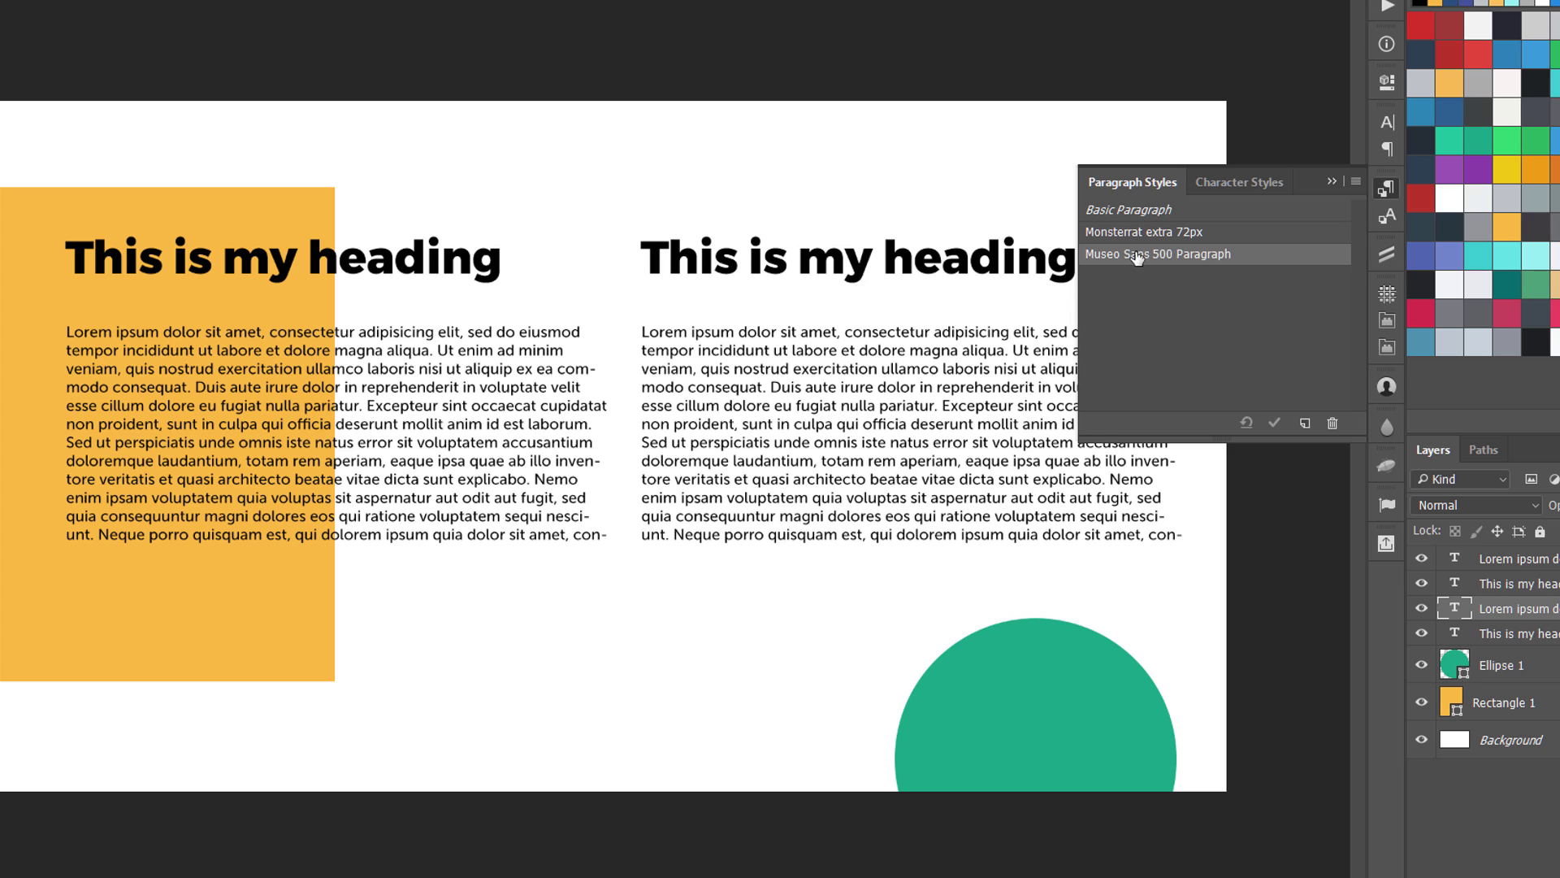
Open the Museo Sans 500 Paragraph style's options and change its font family to News Cycle.
double_click(1183, 254)
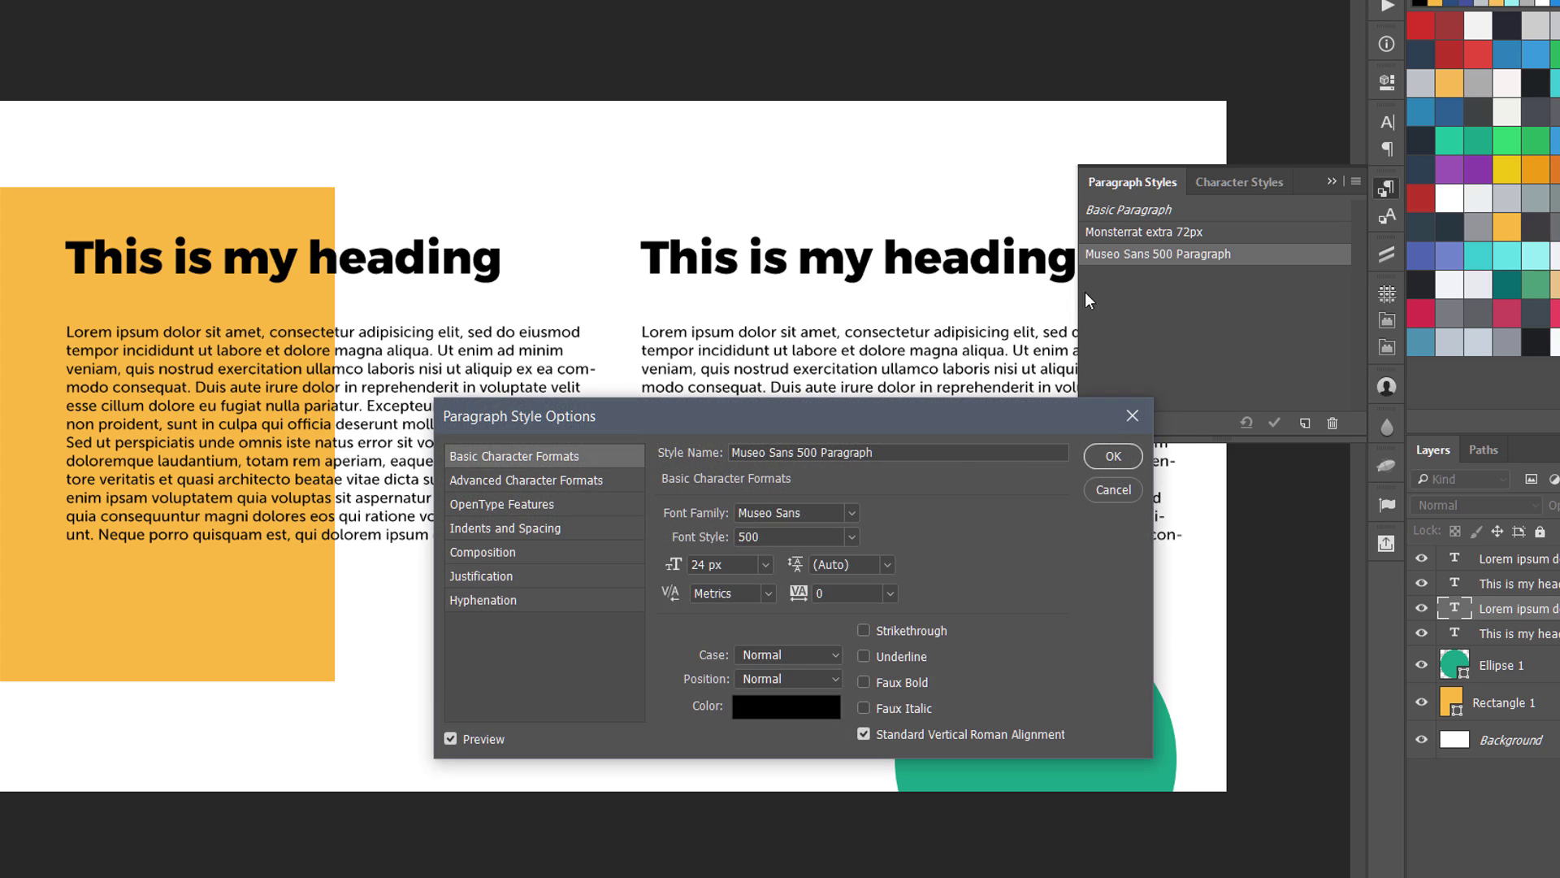
drag(955, 420, 1228, 490)
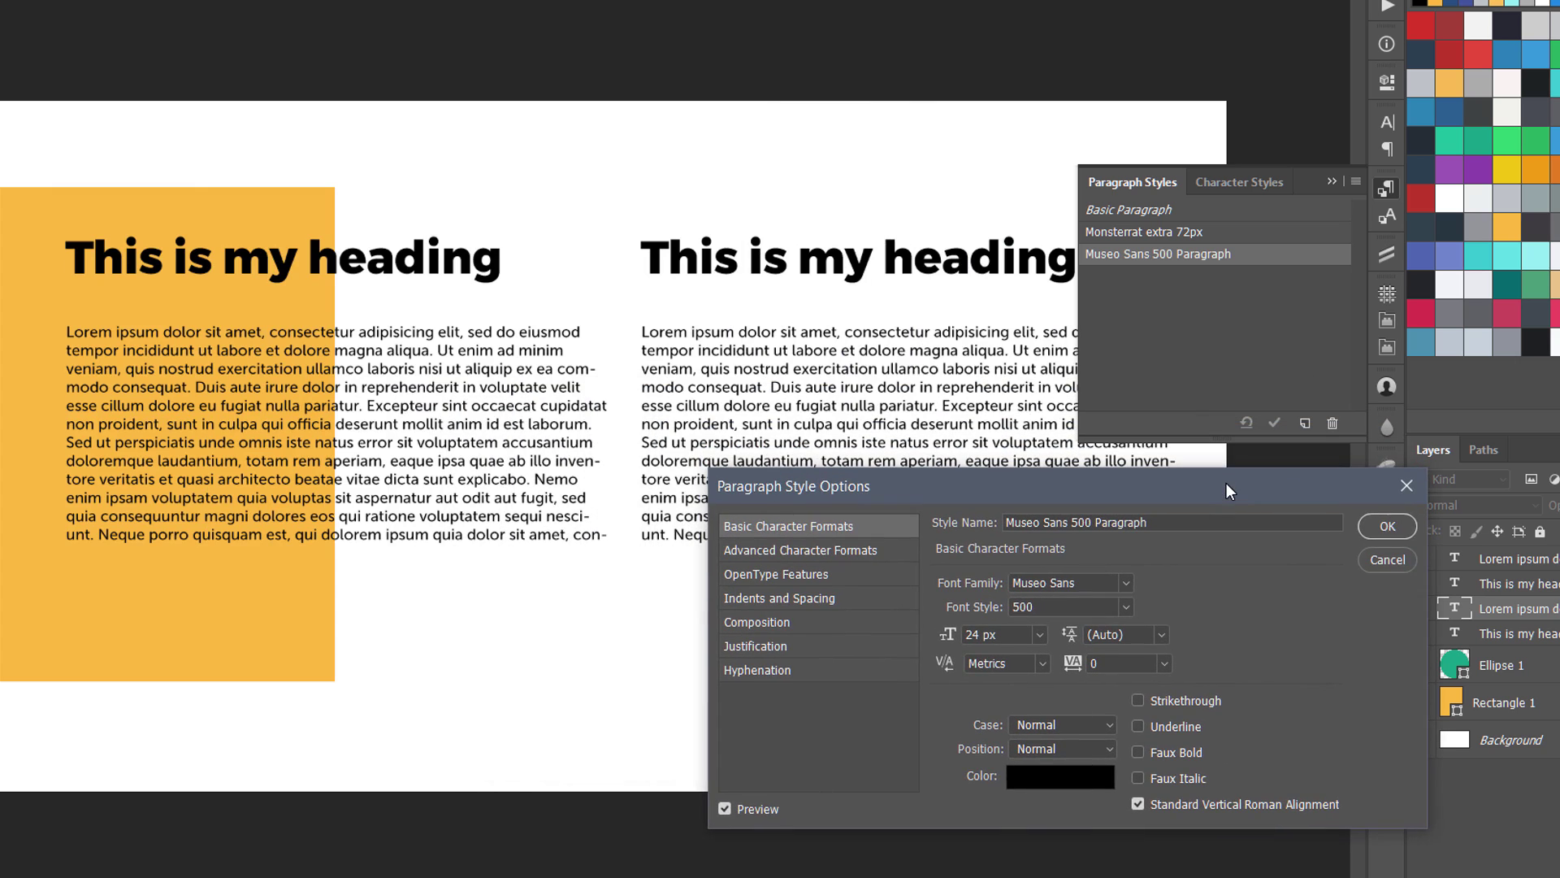
click(1126, 583)
scroll(1126, 582, down, 3)
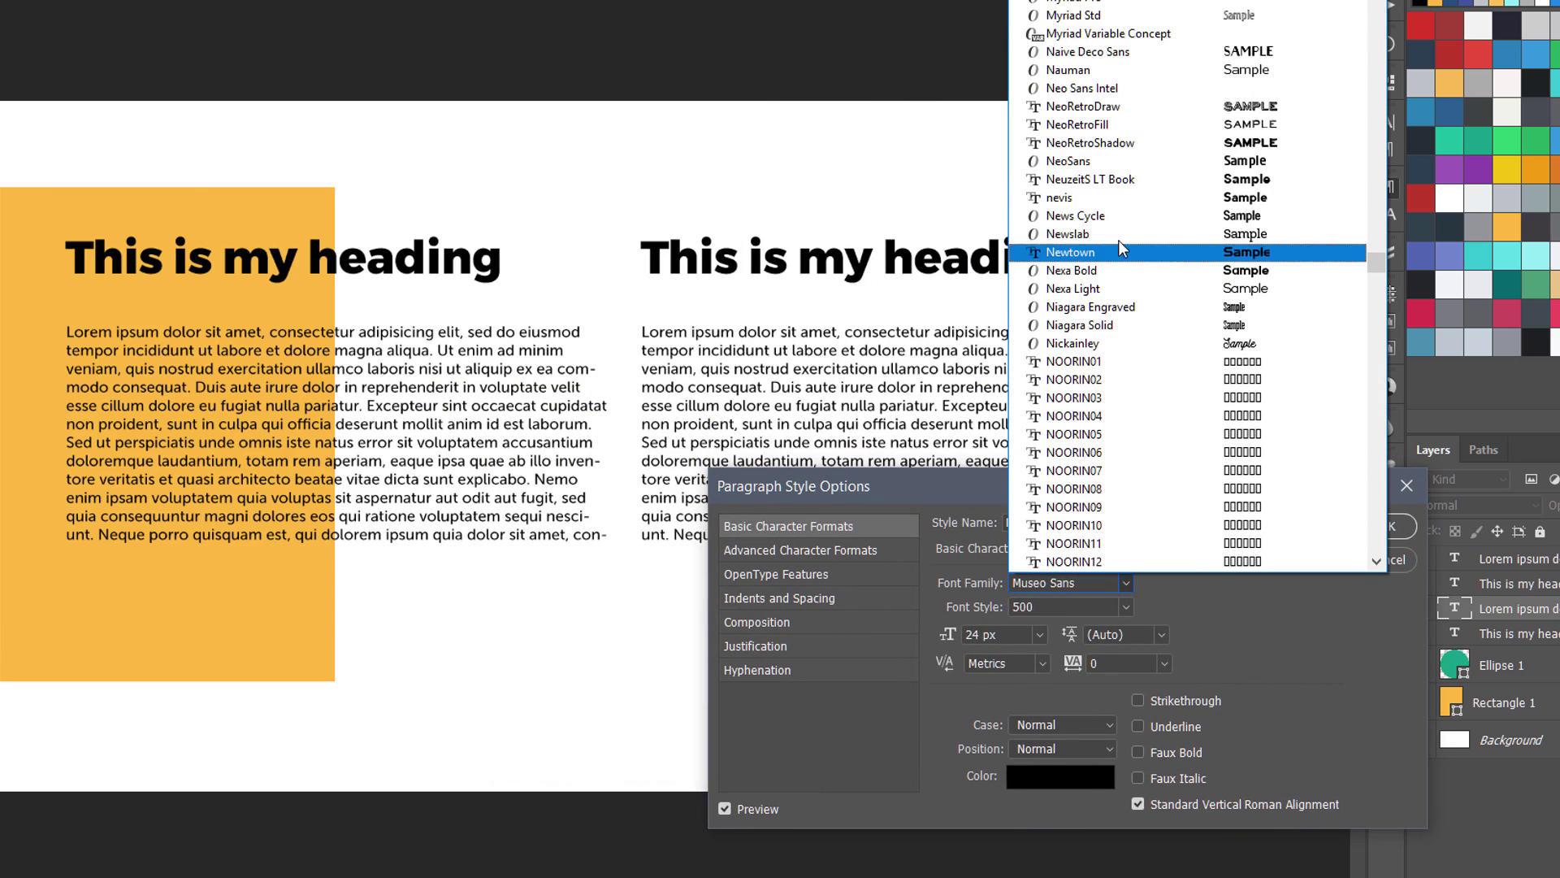
click(1123, 218)
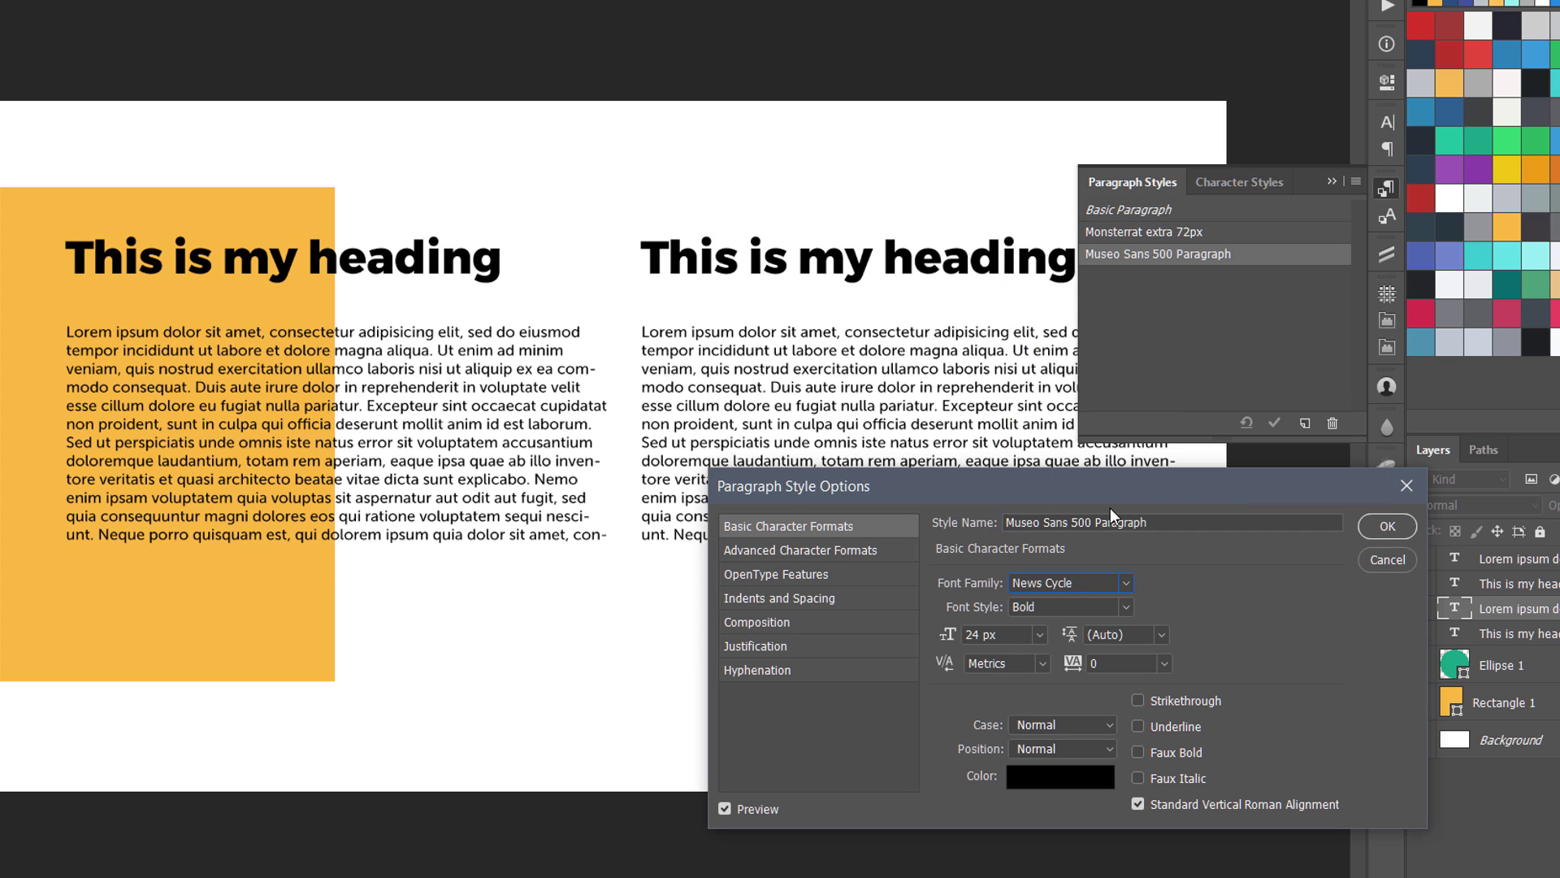
Set the body paragraph style's font size to 26 px and leading to 30 px, and accept the options.
drag(1008, 637, 883, 636)
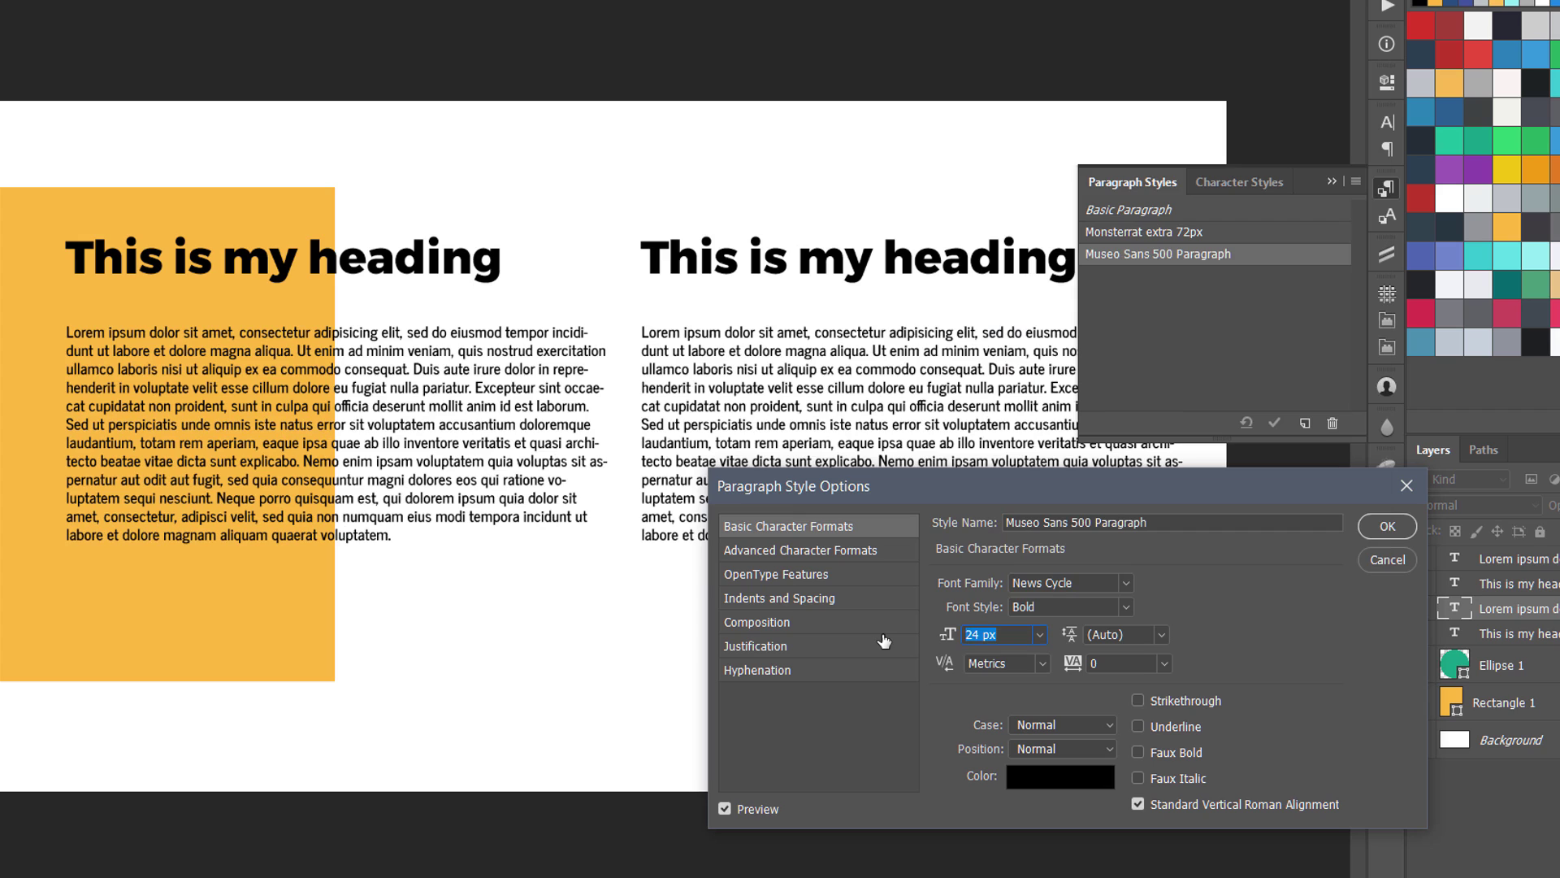
text(26)
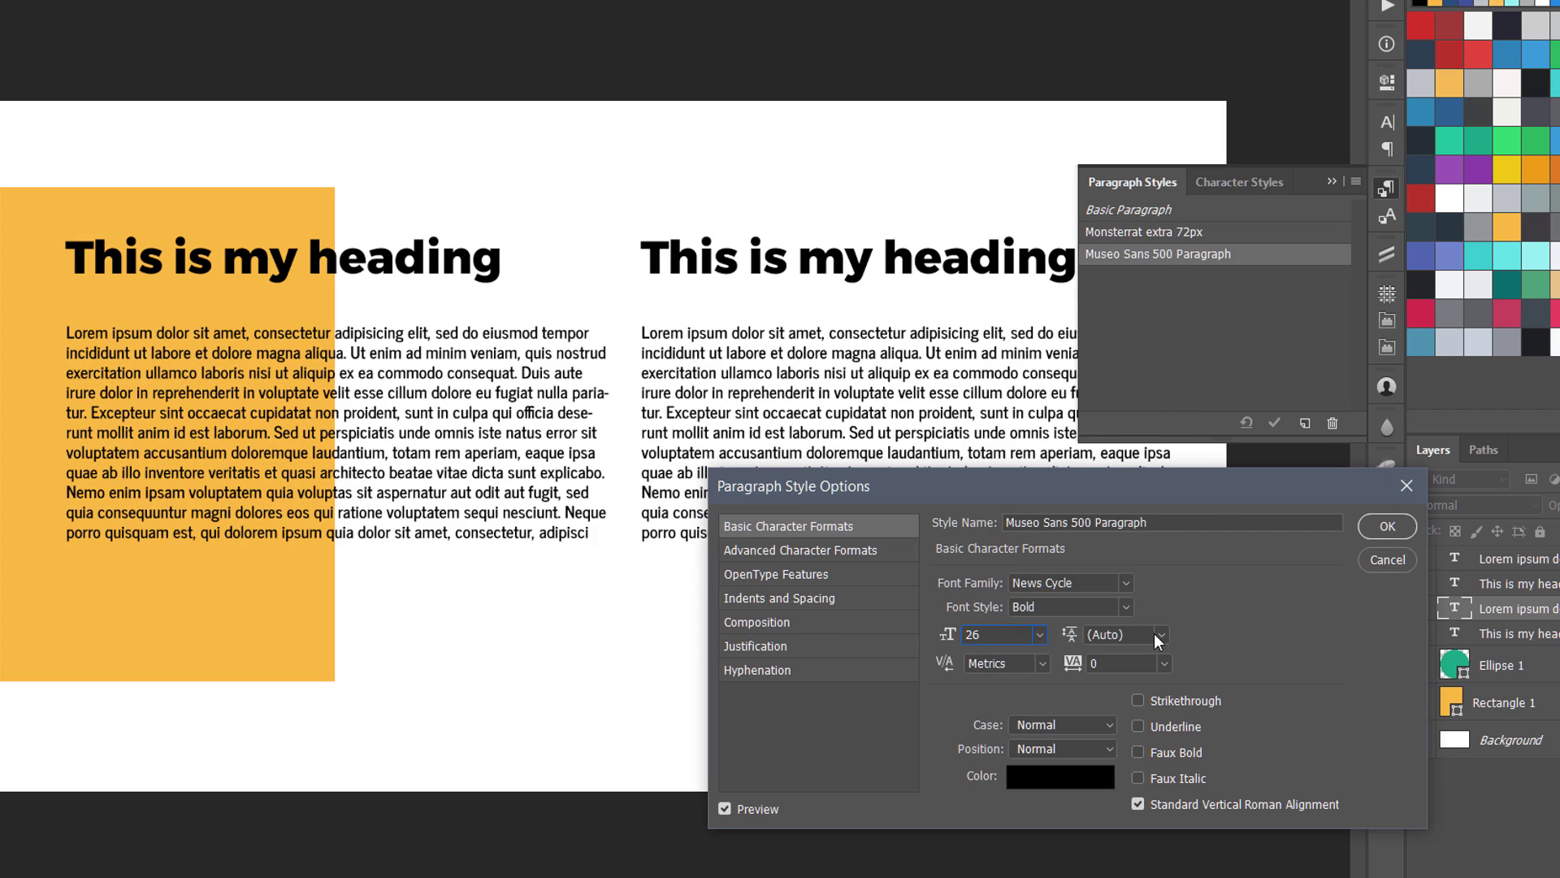
click(1162, 635)
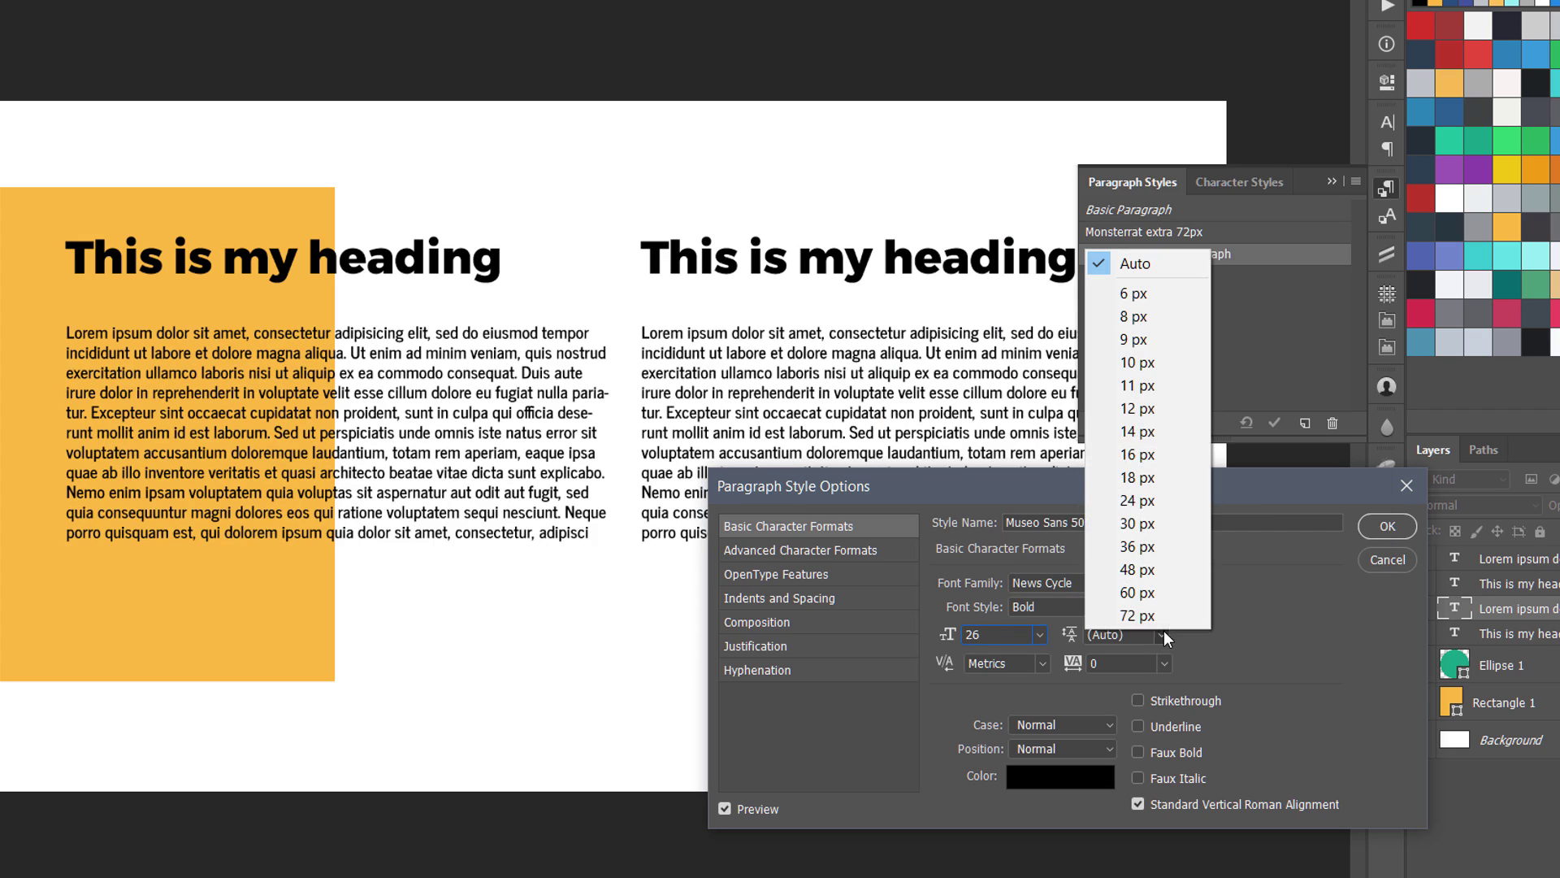
click(1137, 525)
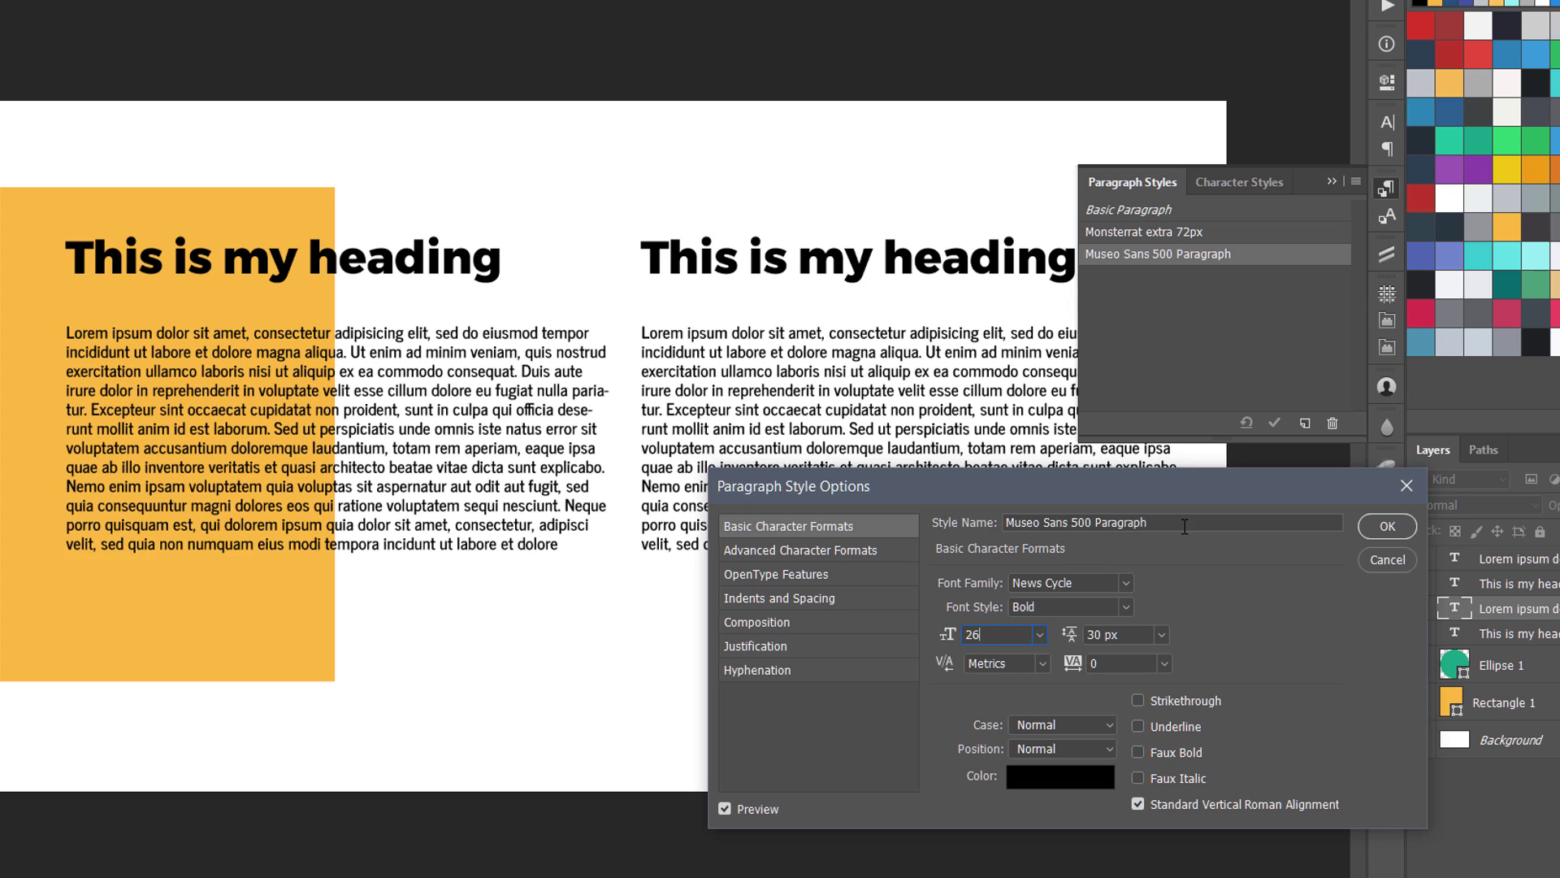
click(1087, 527)
click(1387, 526)
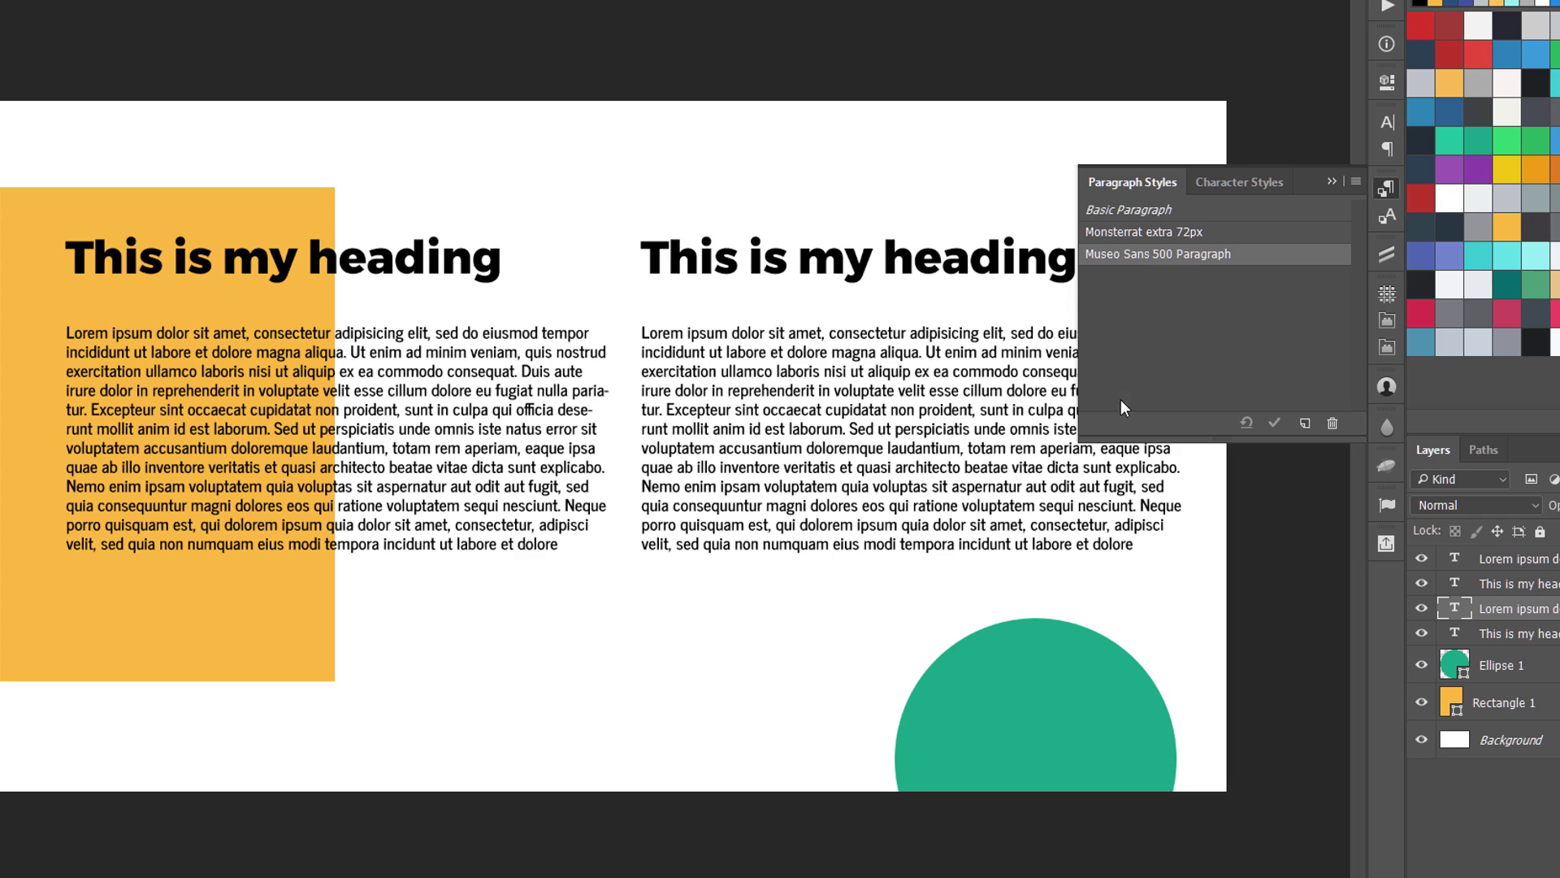
Change the text color of the Museo Sans 500 Paragraph style to gray #575759 and accept the options.
click(1386, 190)
double_click(1157, 258)
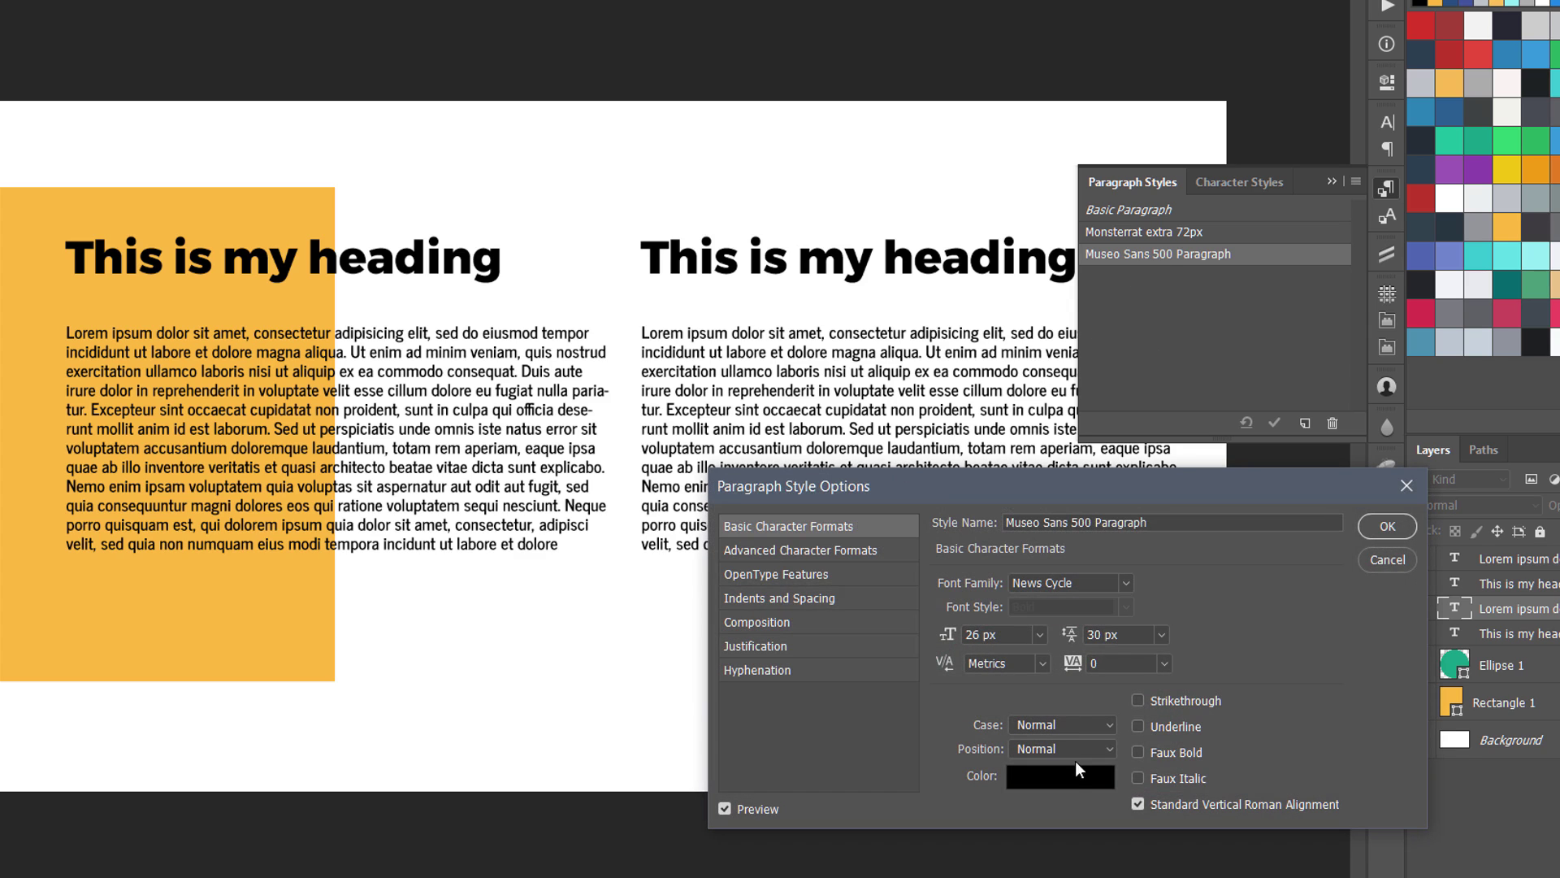
click(1075, 775)
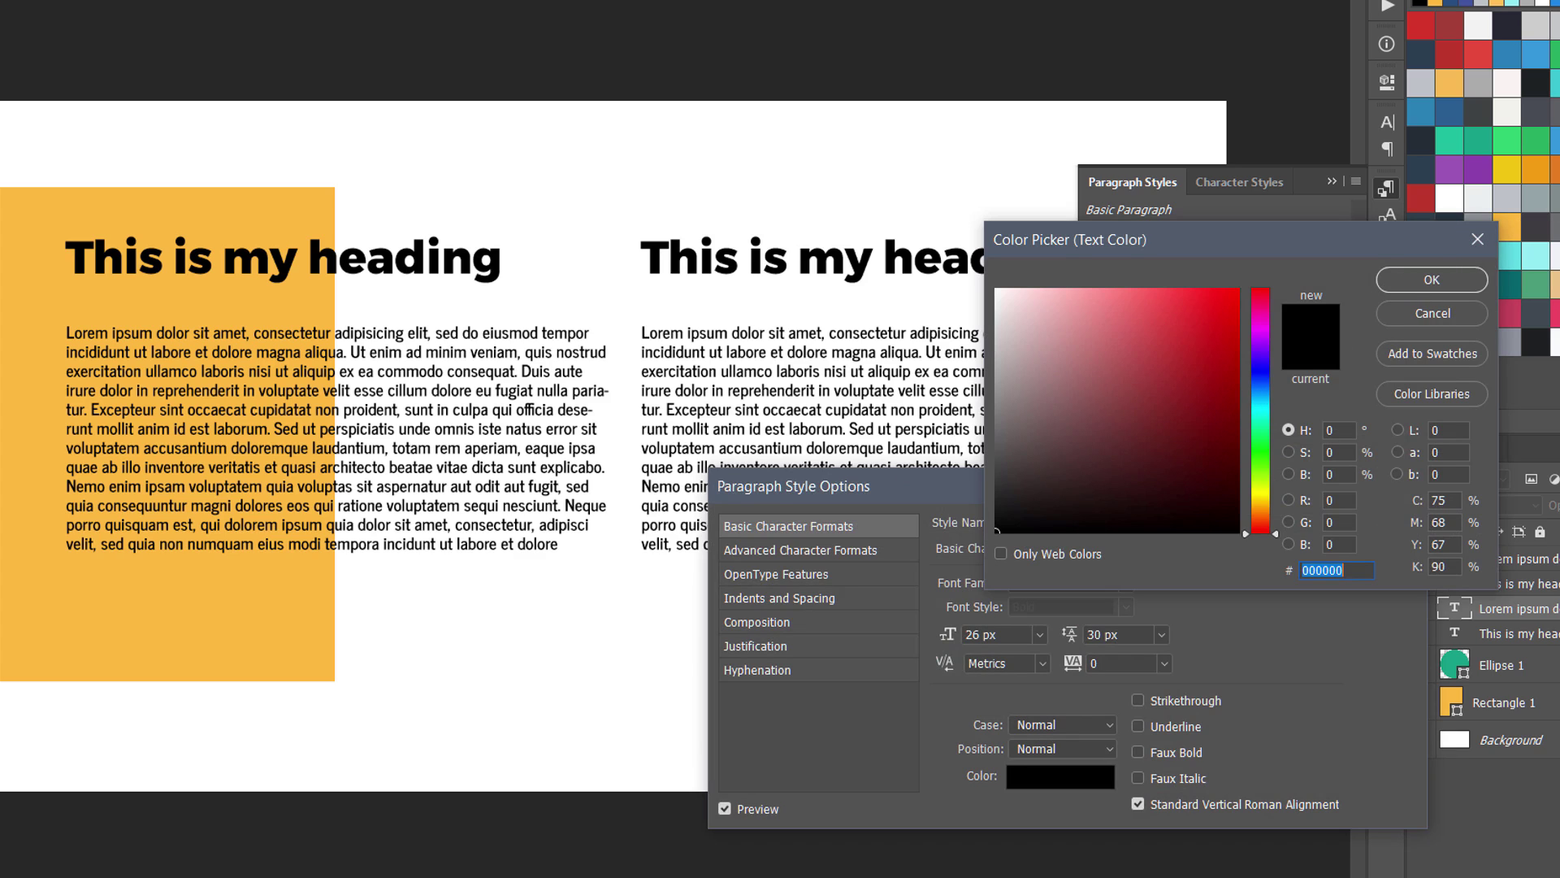
text(515159)
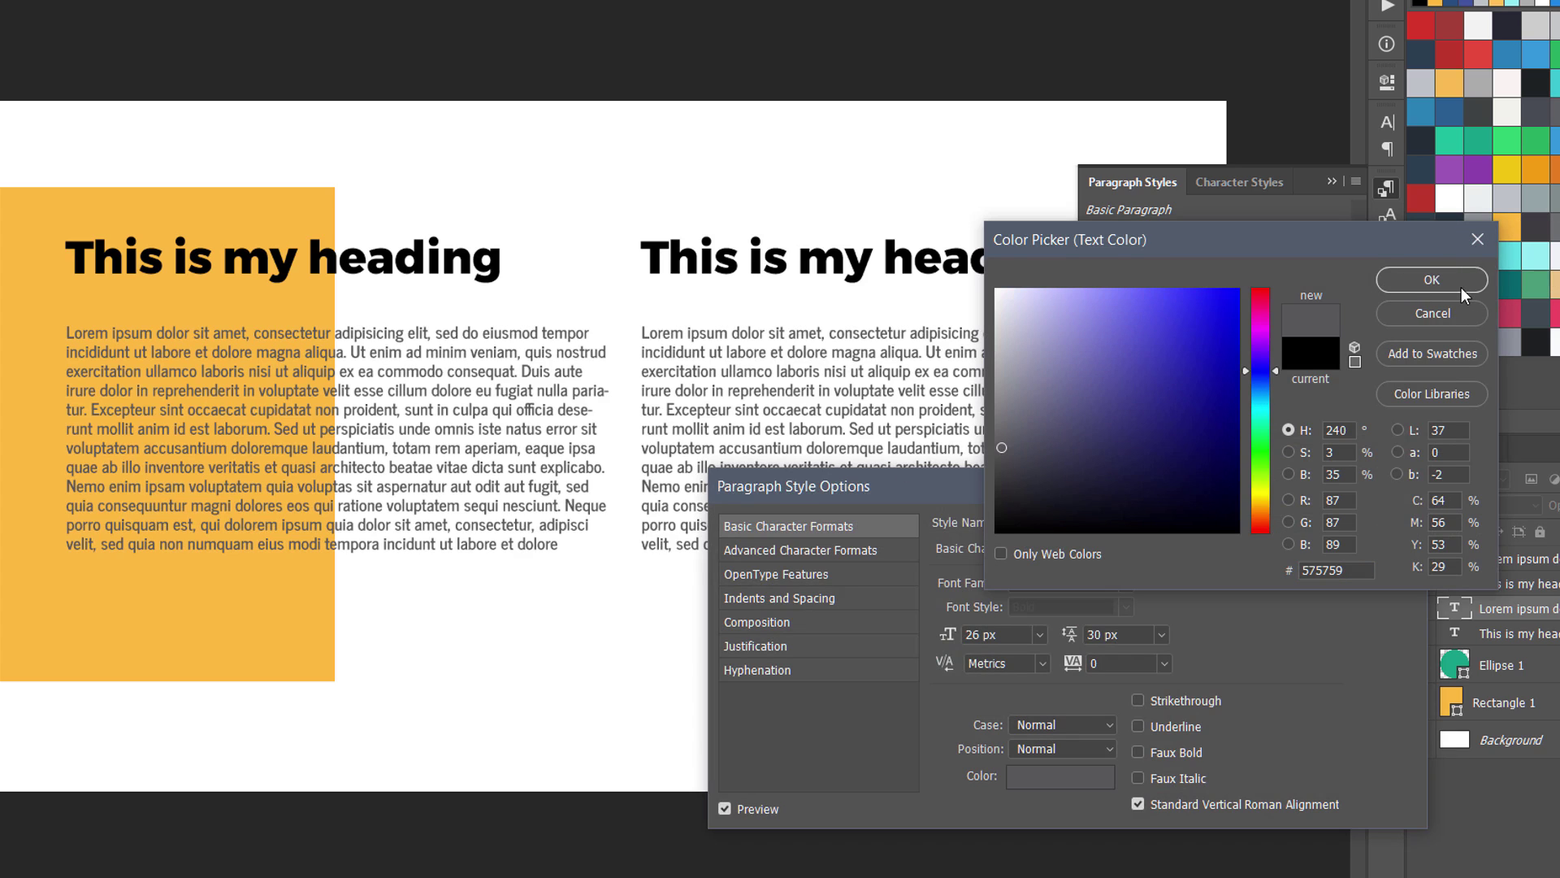
click(1461, 284)
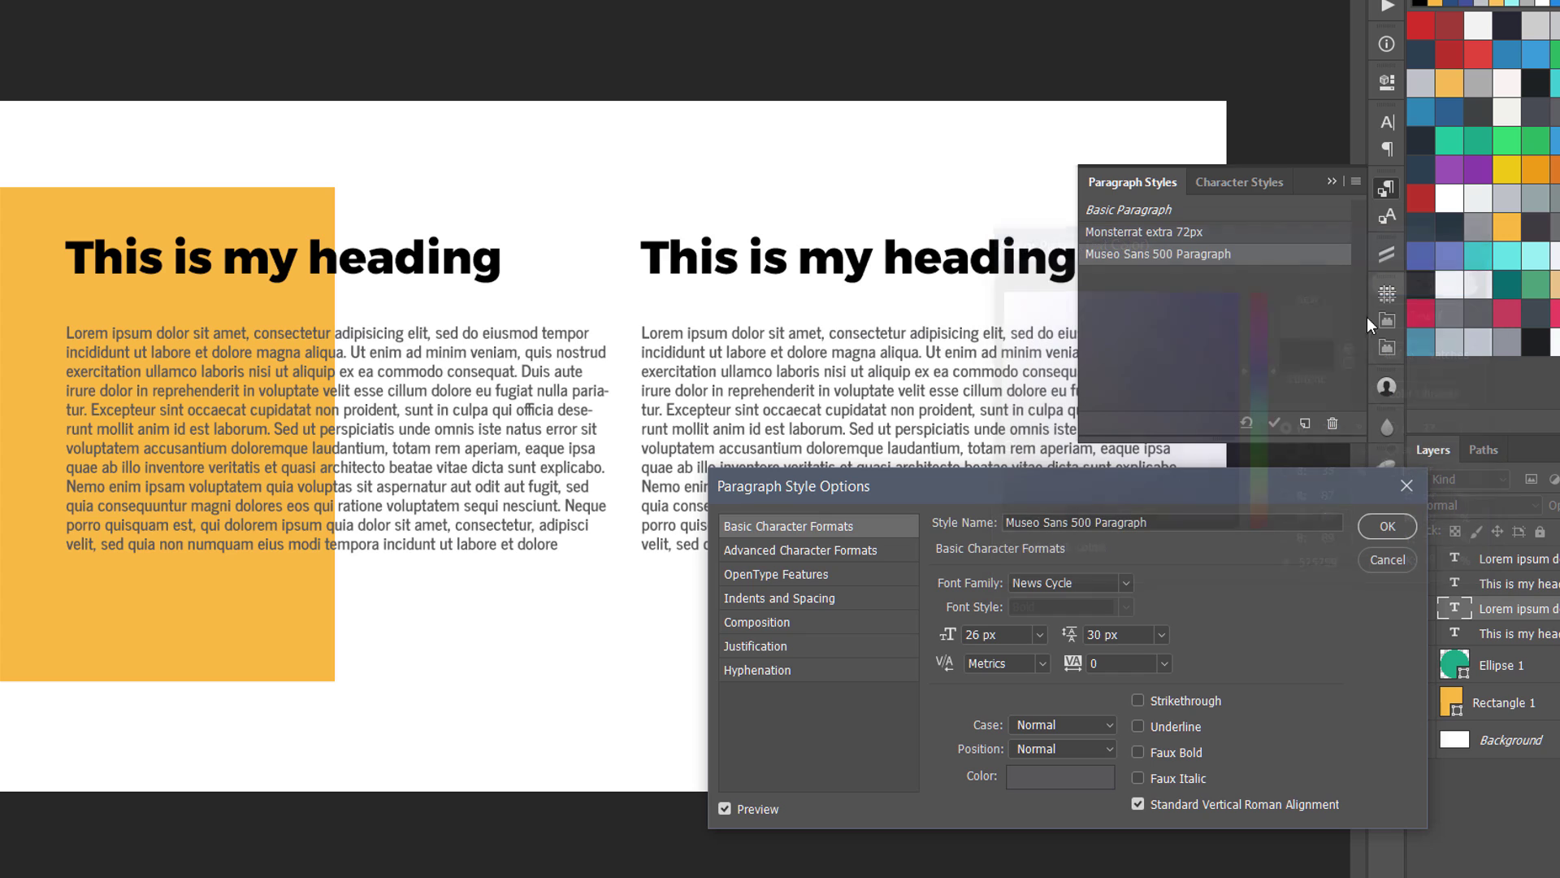
click(1385, 526)
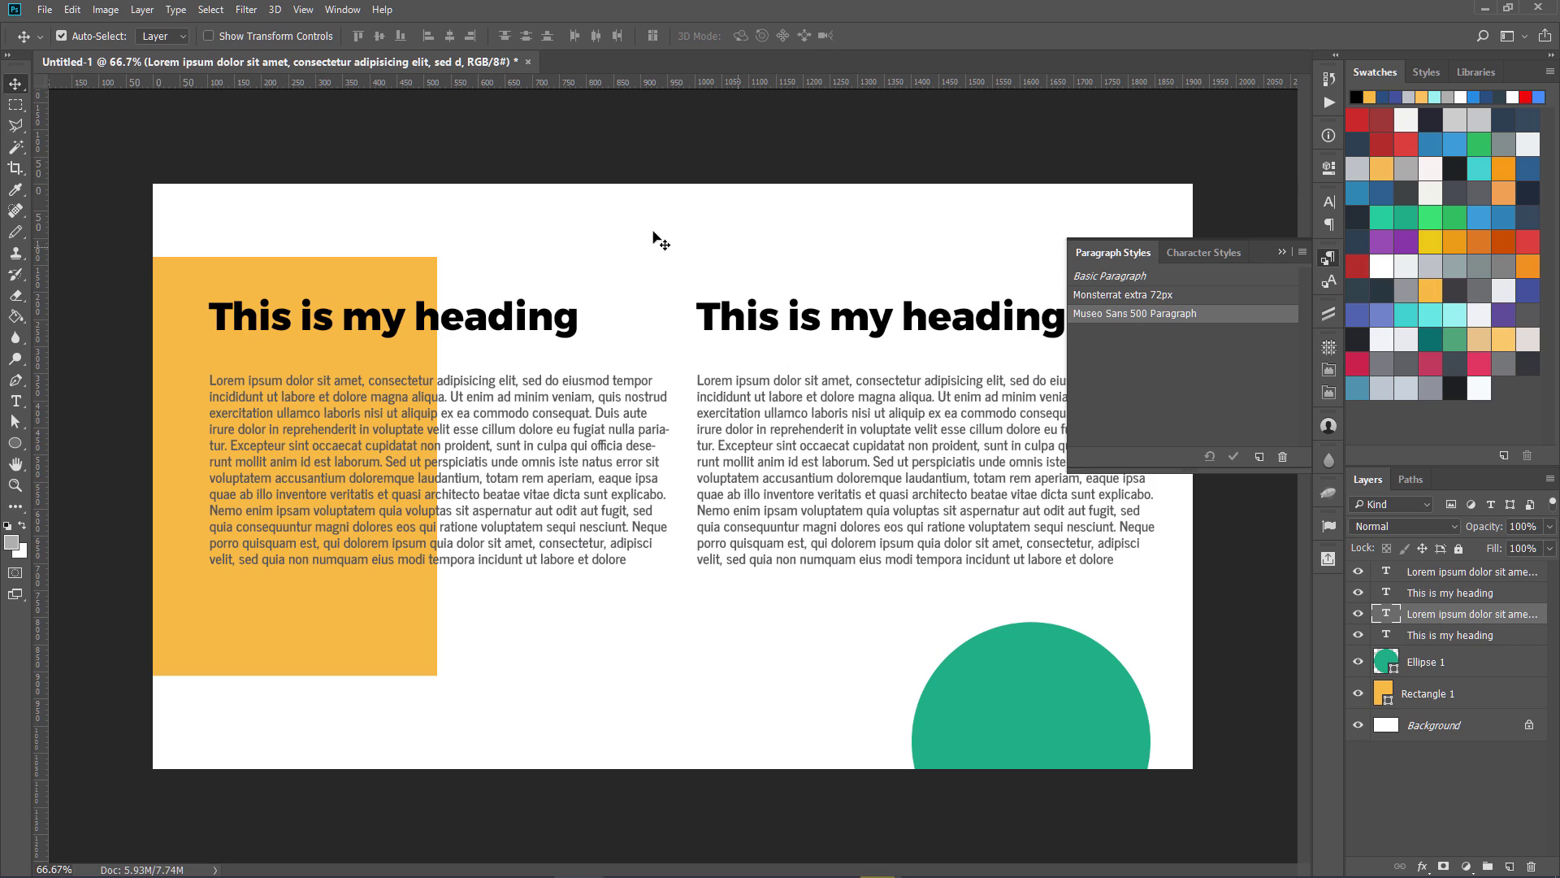
Create a new 600 x 458 px document at 72 ppi and compare its paragraph styles with those of the two-column layout.
click(45, 10)
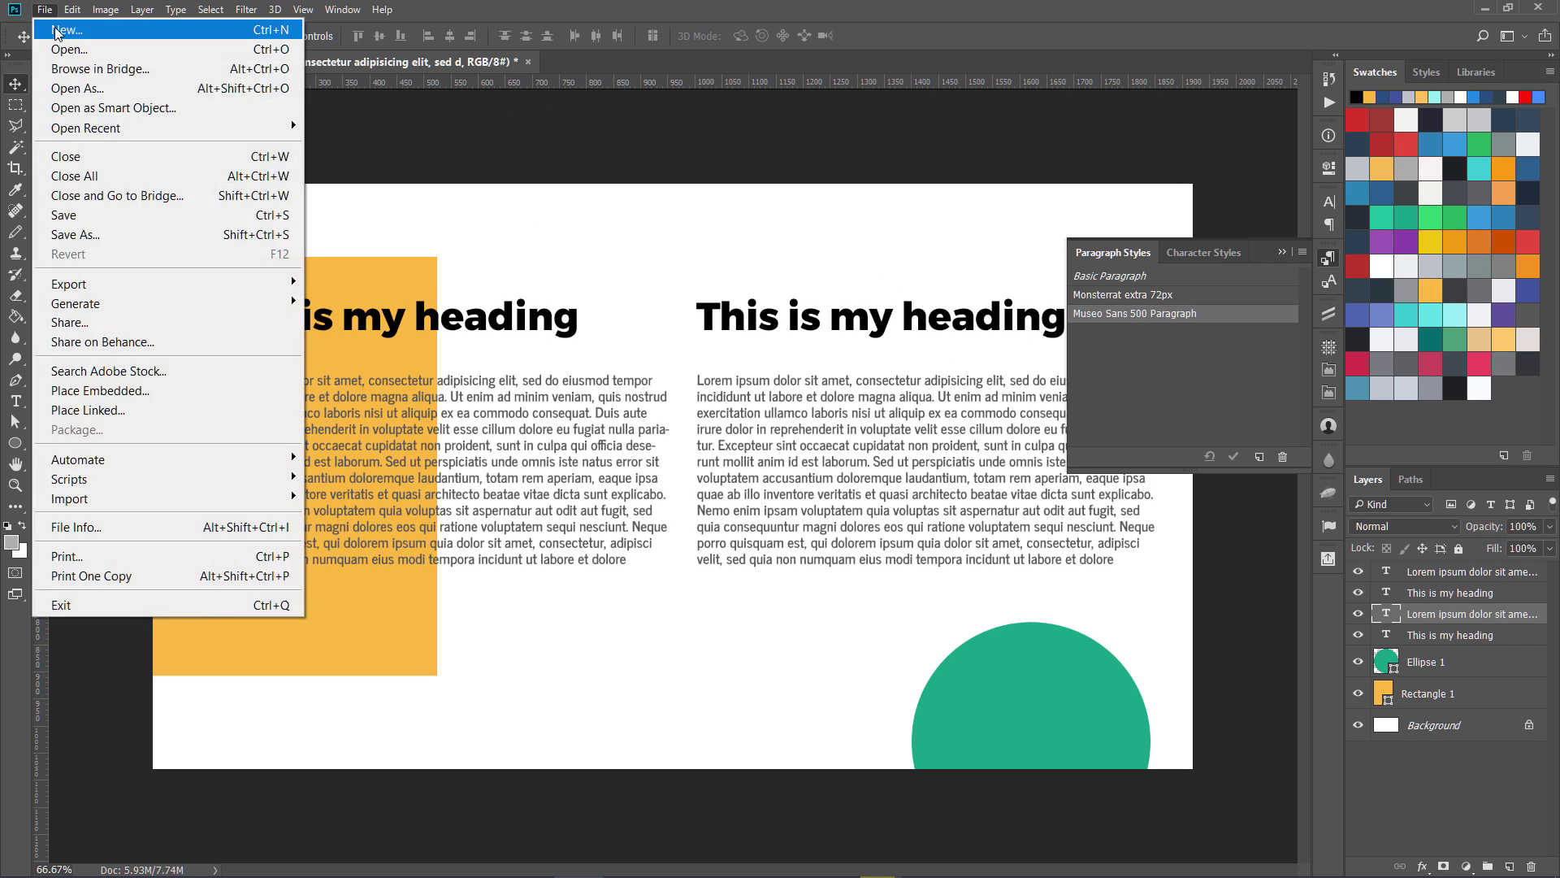
click(65, 27)
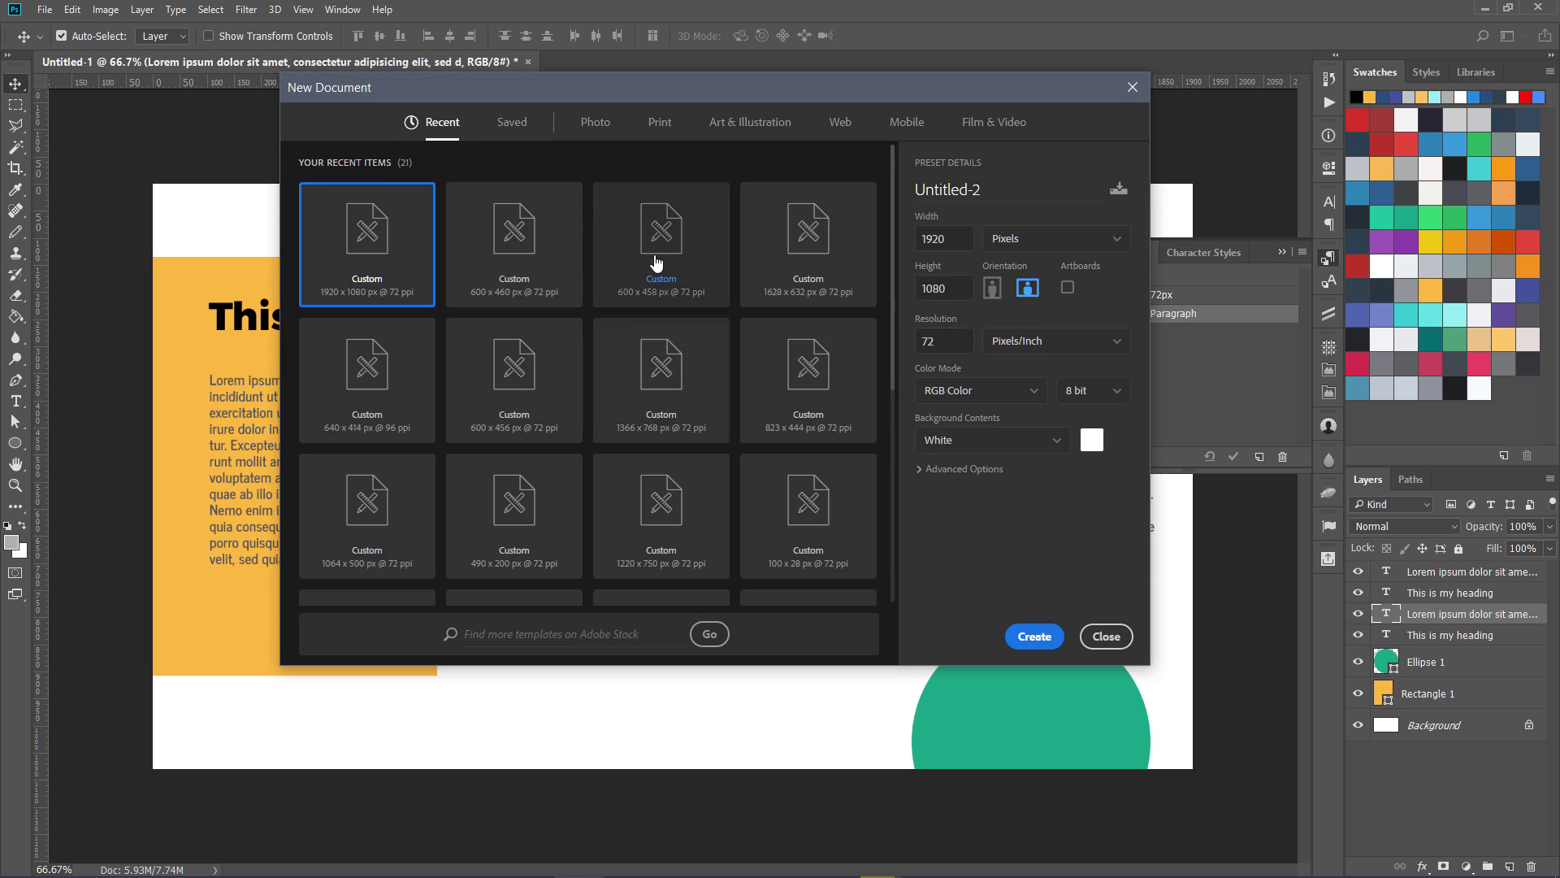
click(674, 281)
click(1035, 637)
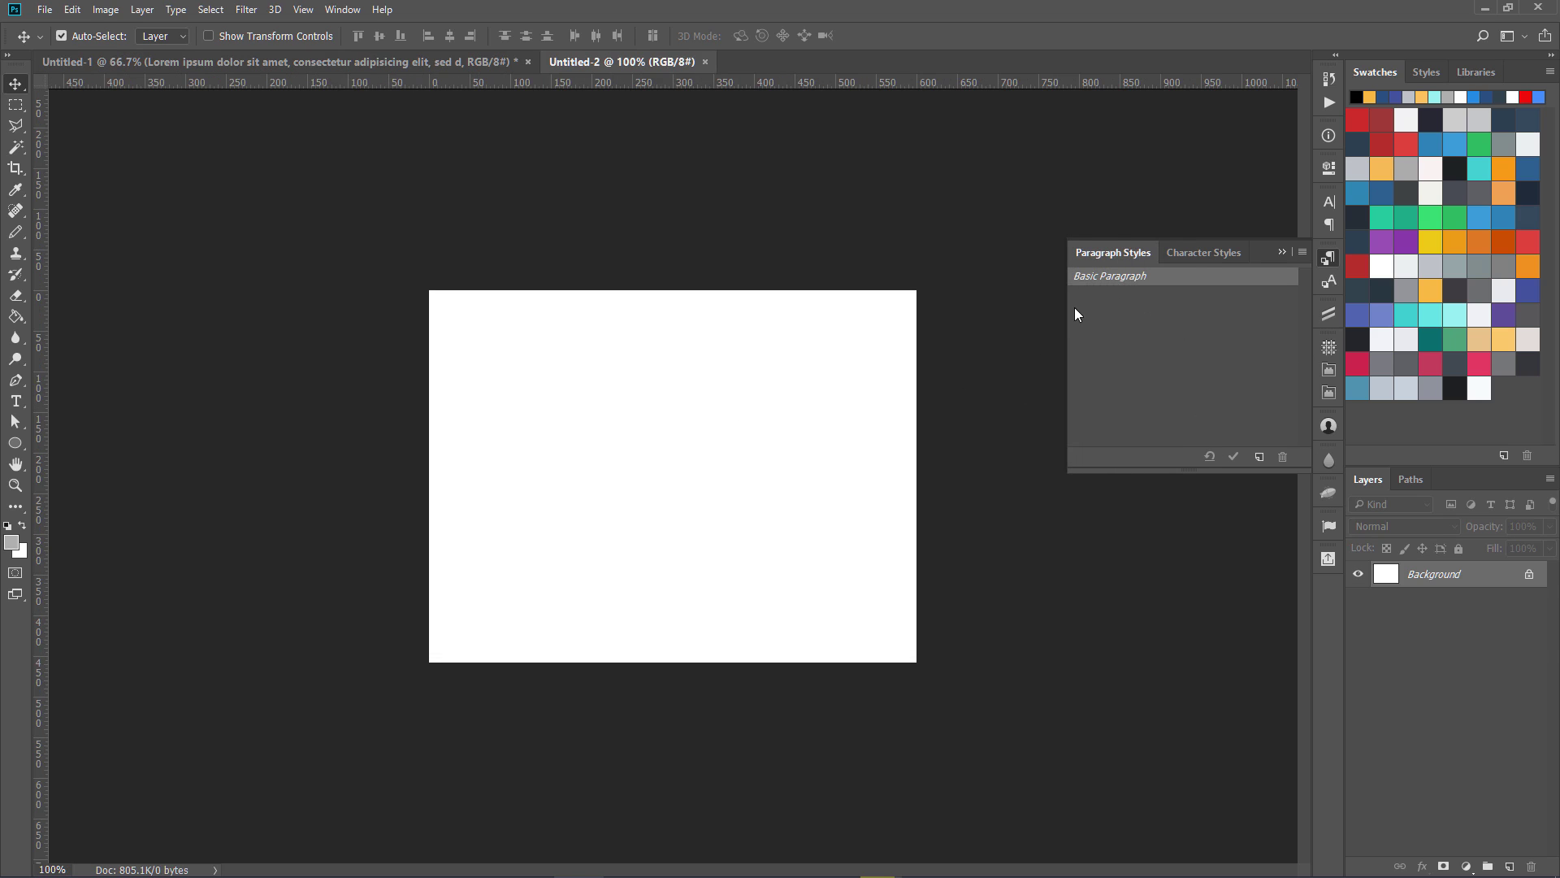
click(444, 62)
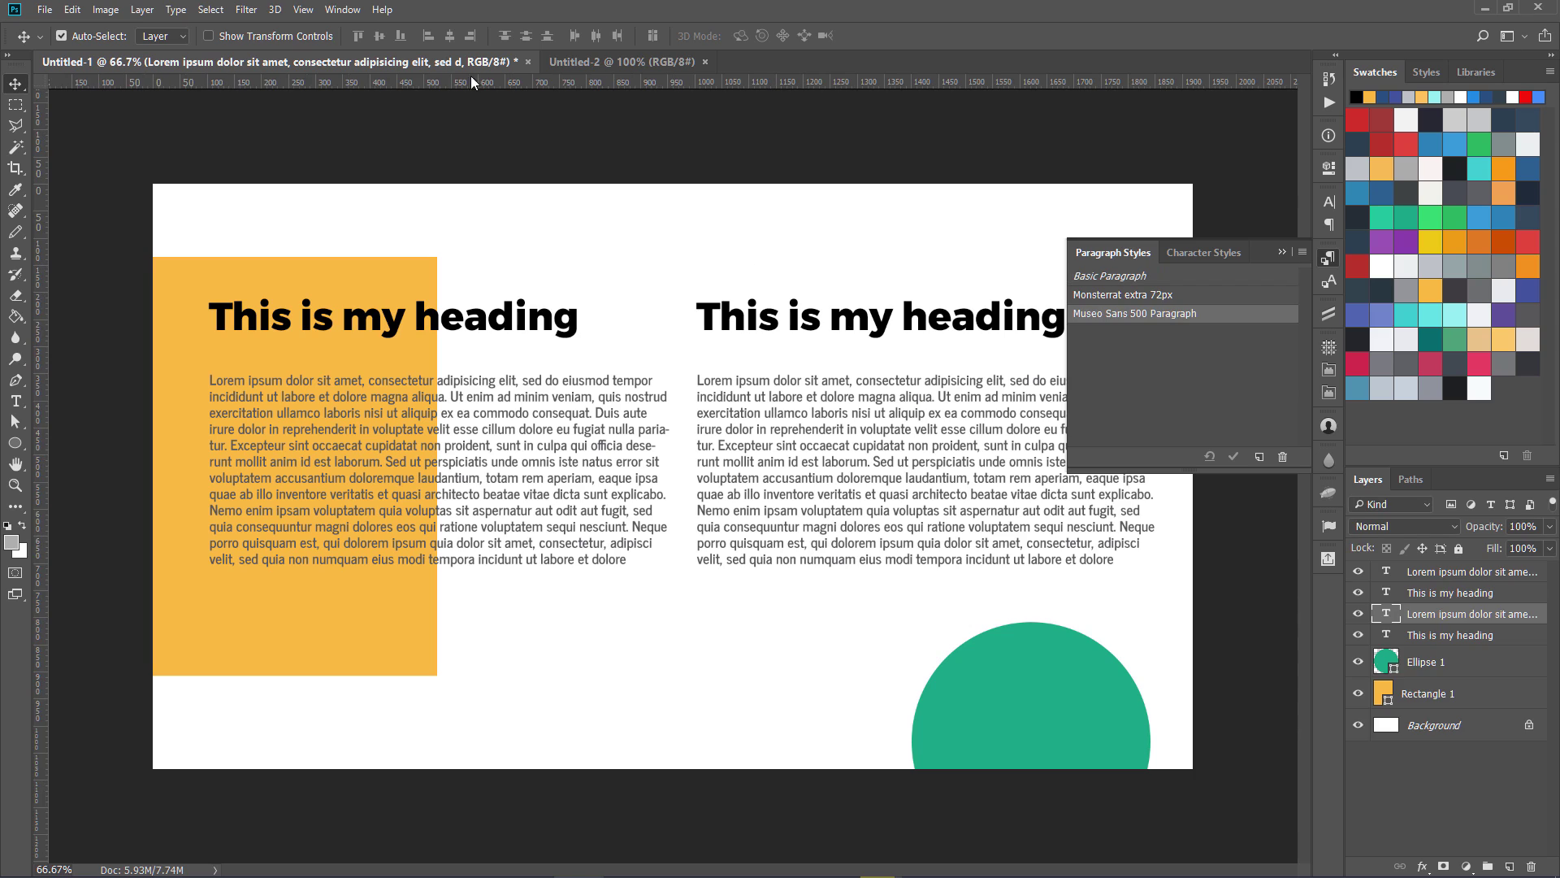
click(624, 64)
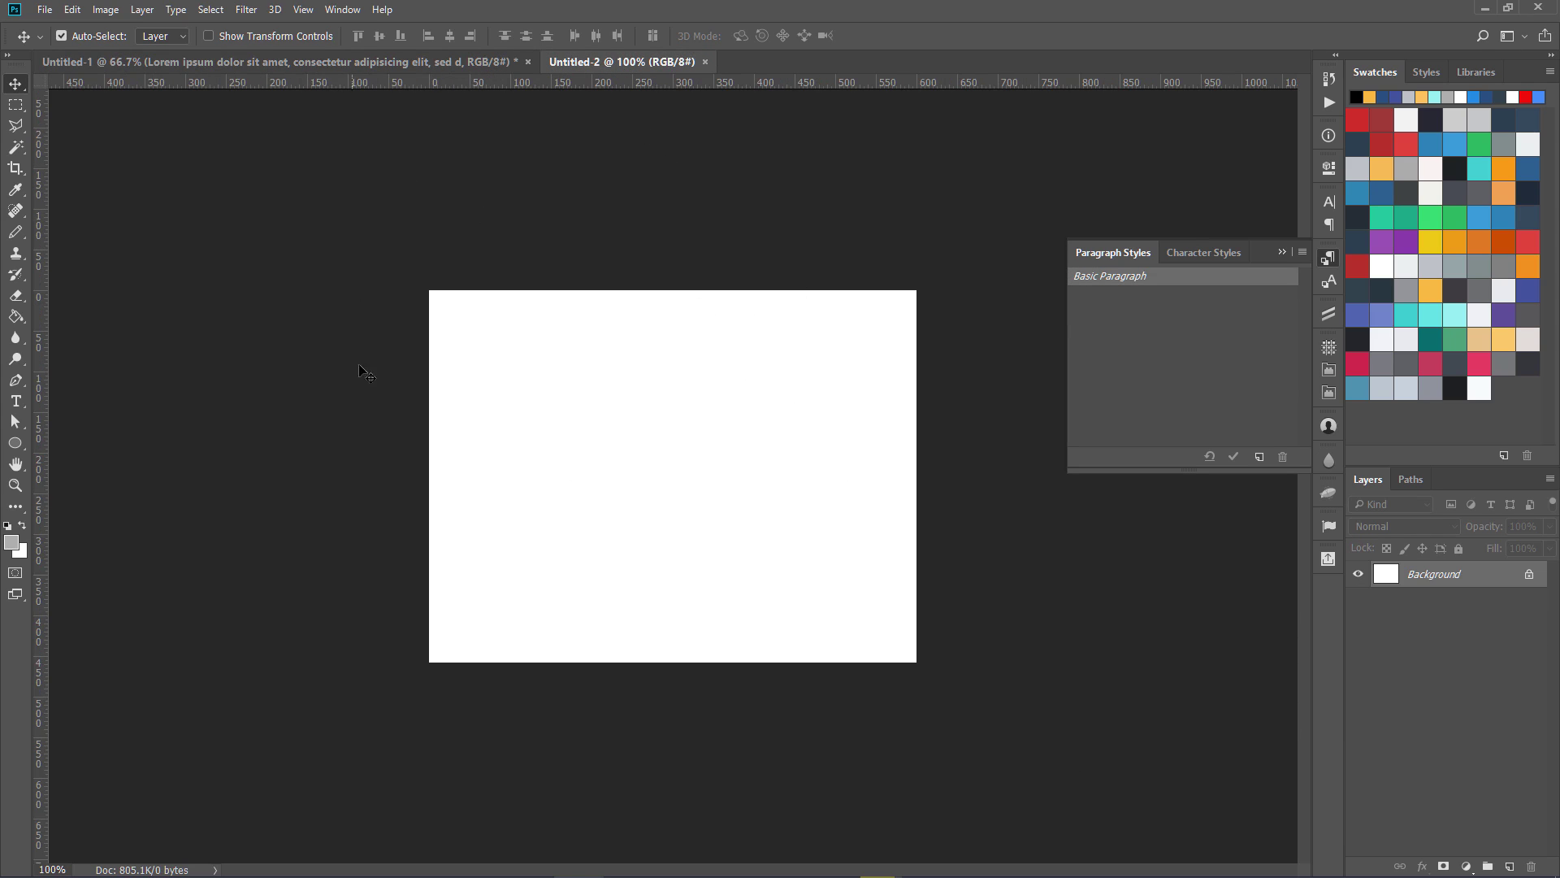
Close the blank 600 x 458 px document and check the two-column layout's character and paragraph styles.
click(705, 62)
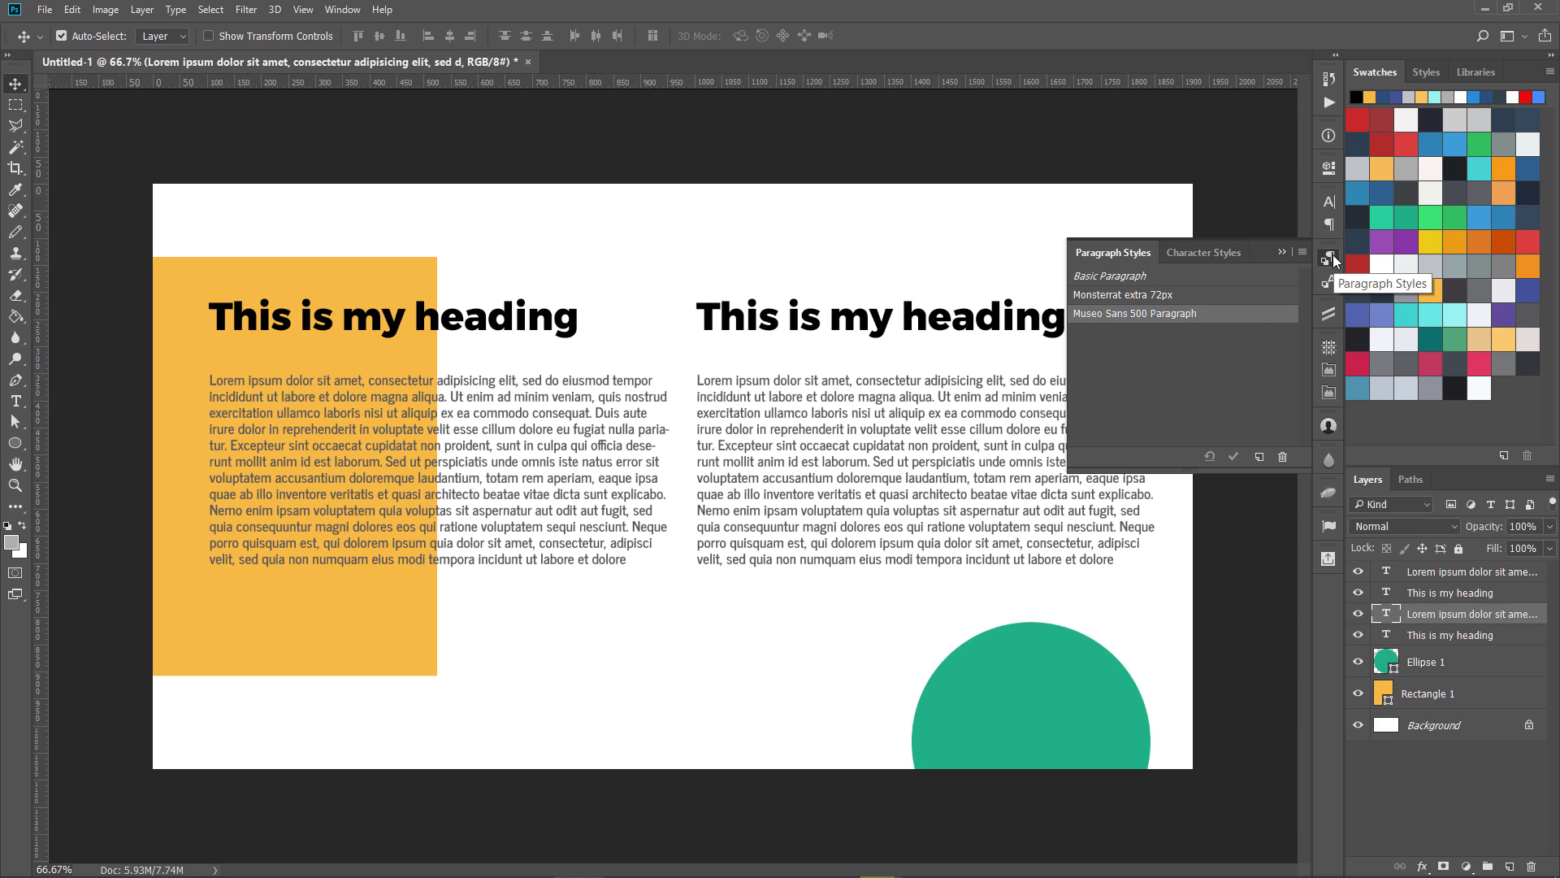
click(1183, 259)
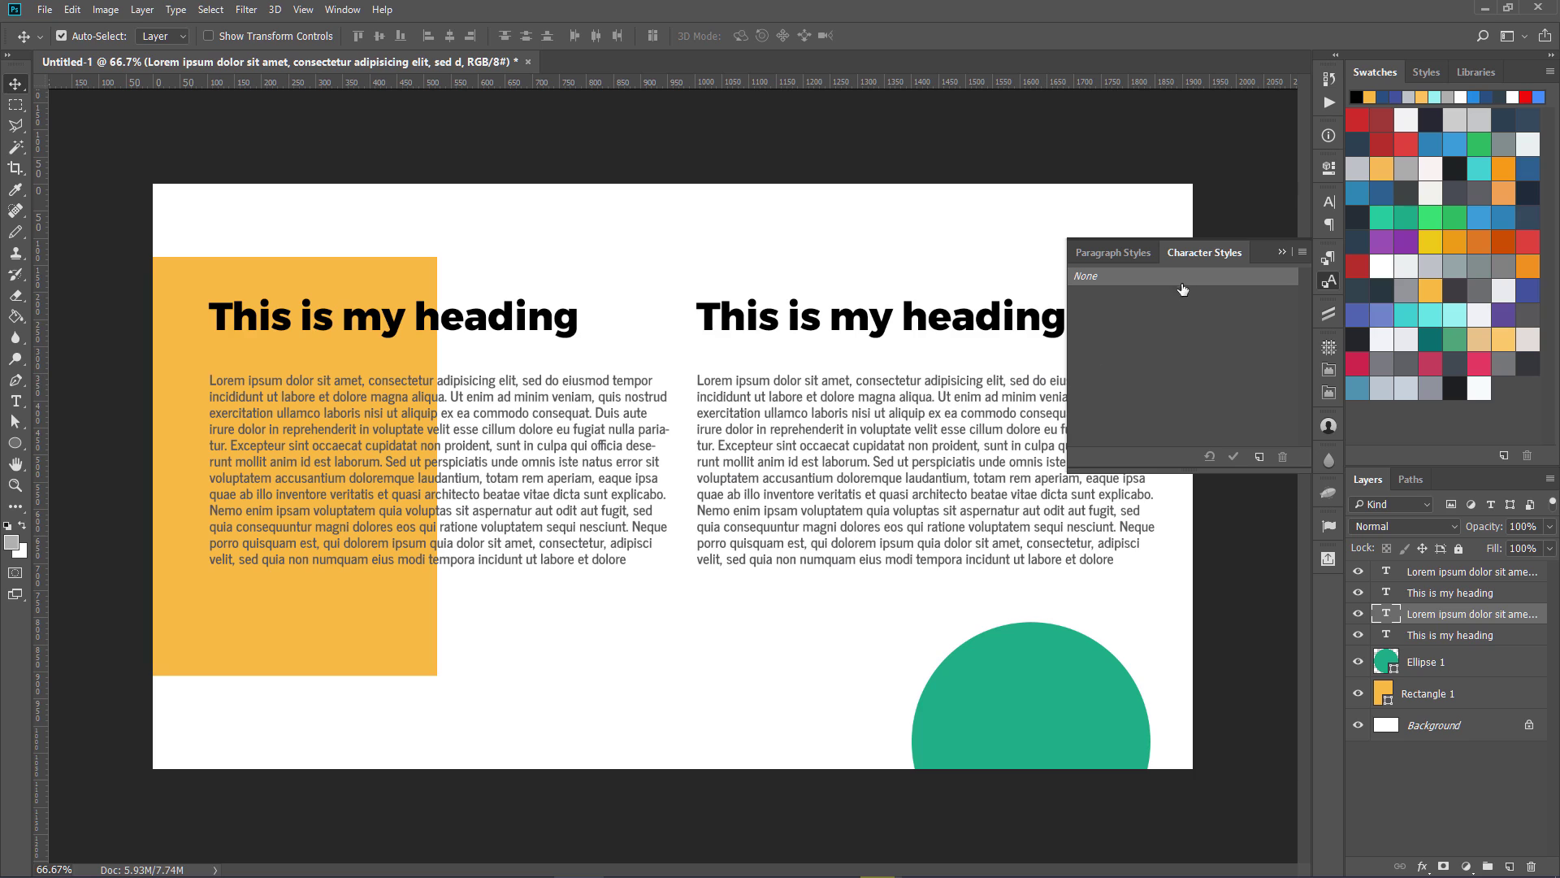
click(1121, 247)
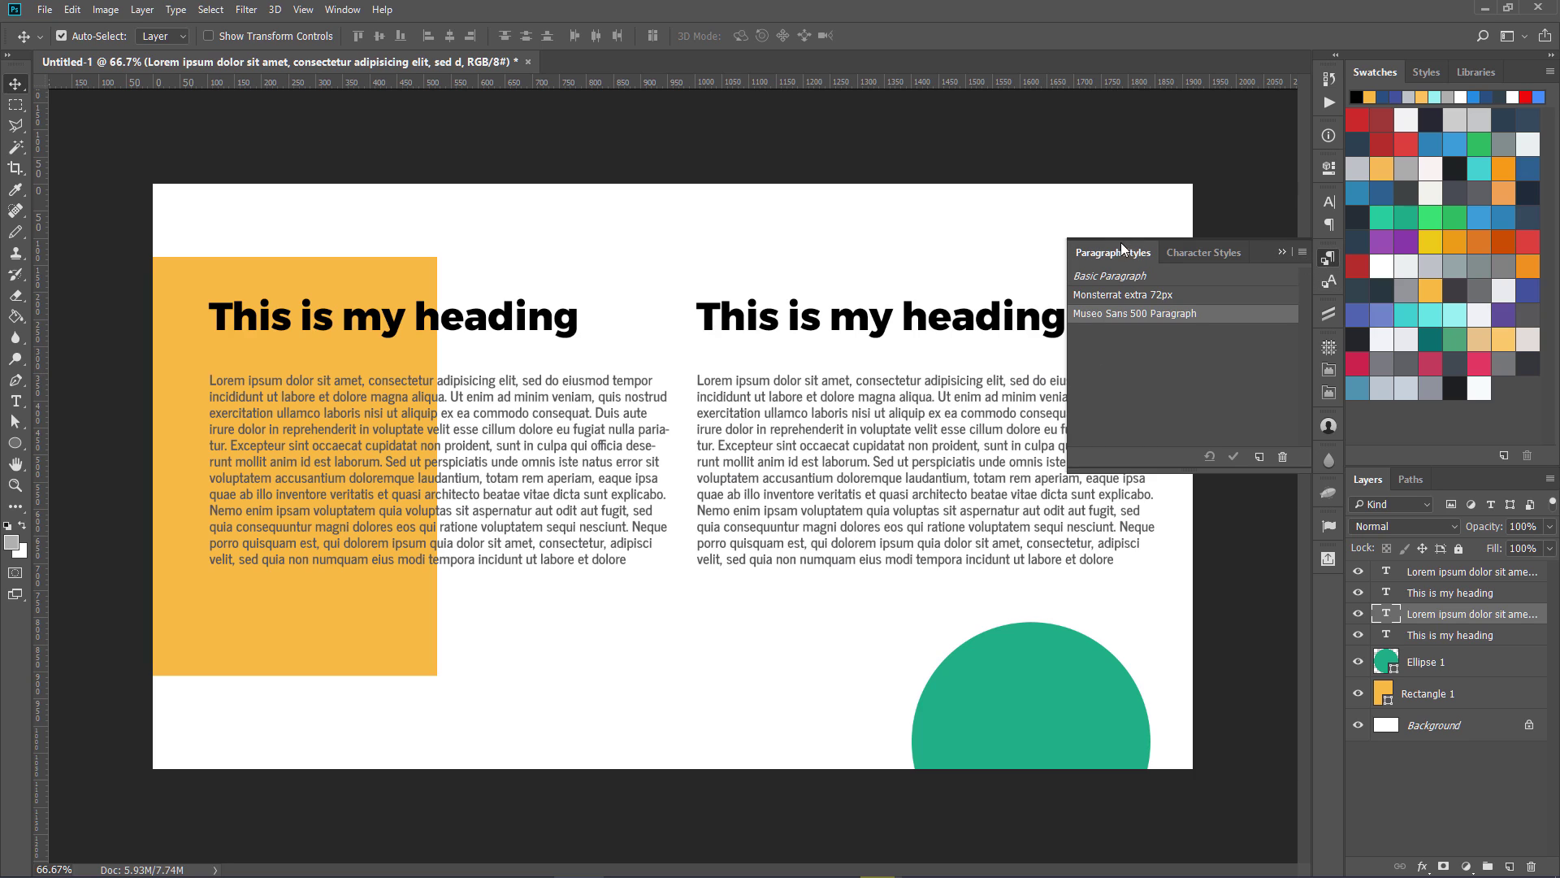
click(1328, 257)
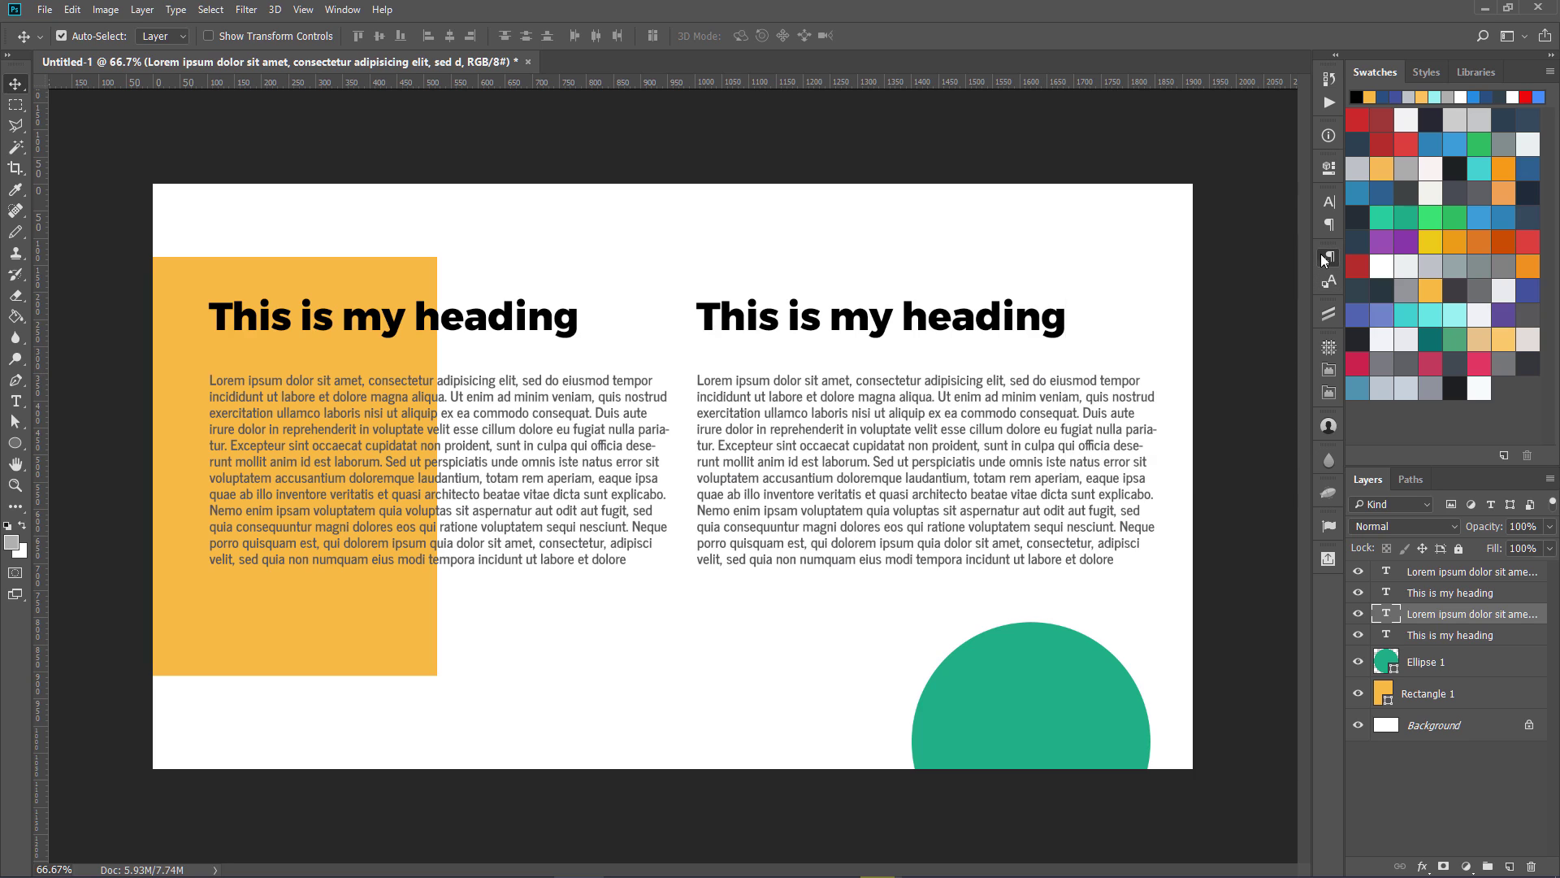
Filter the layer list to type layers and rename the lower heading layer as H1-This is my heading.
click(1427, 642)
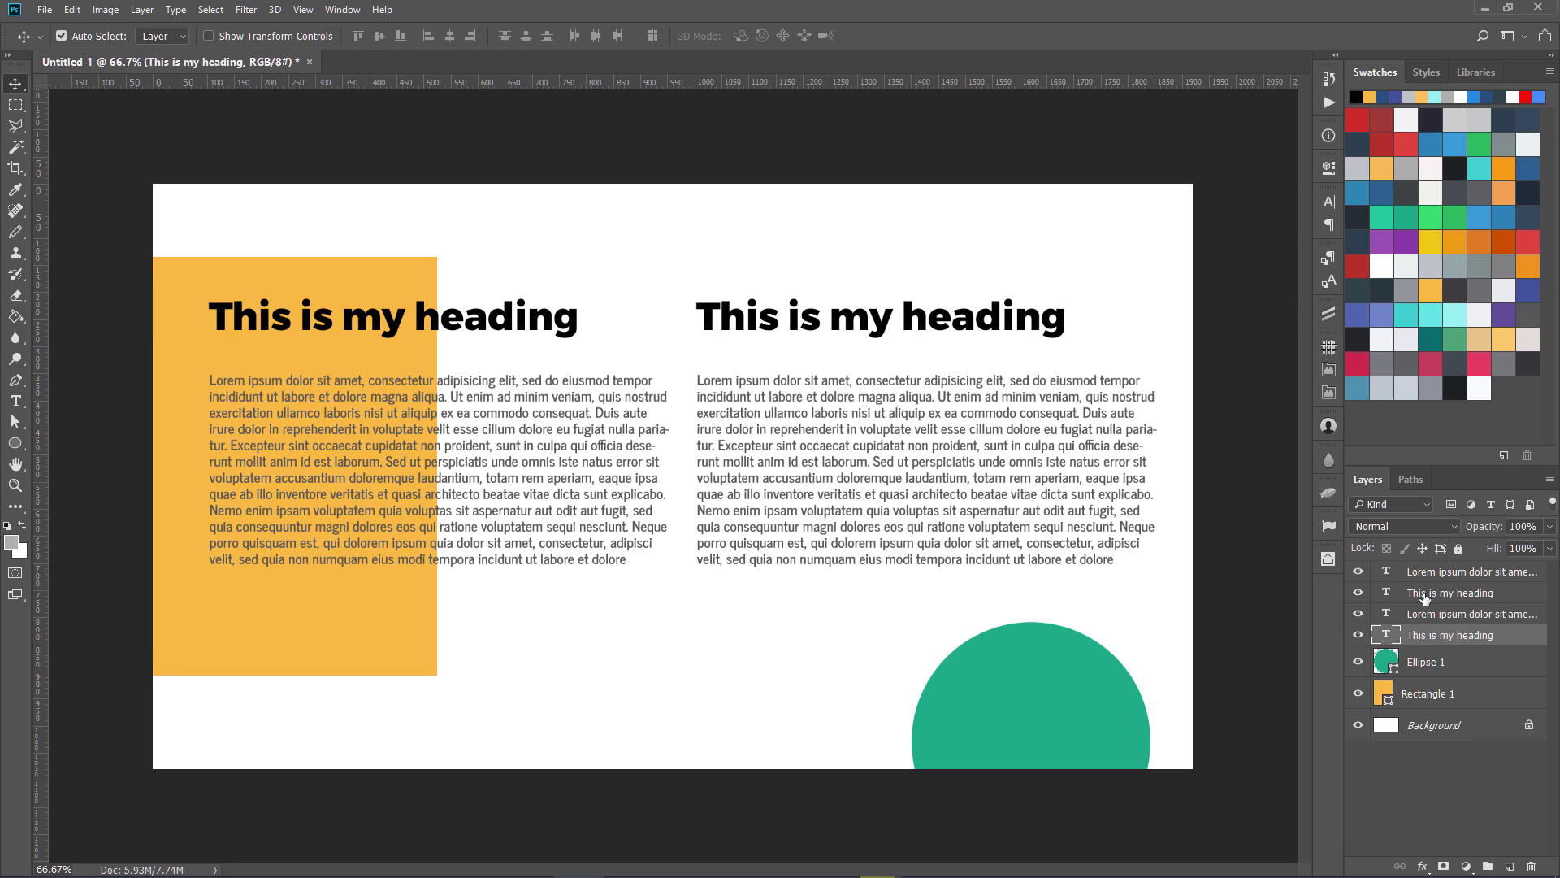
click(1490, 504)
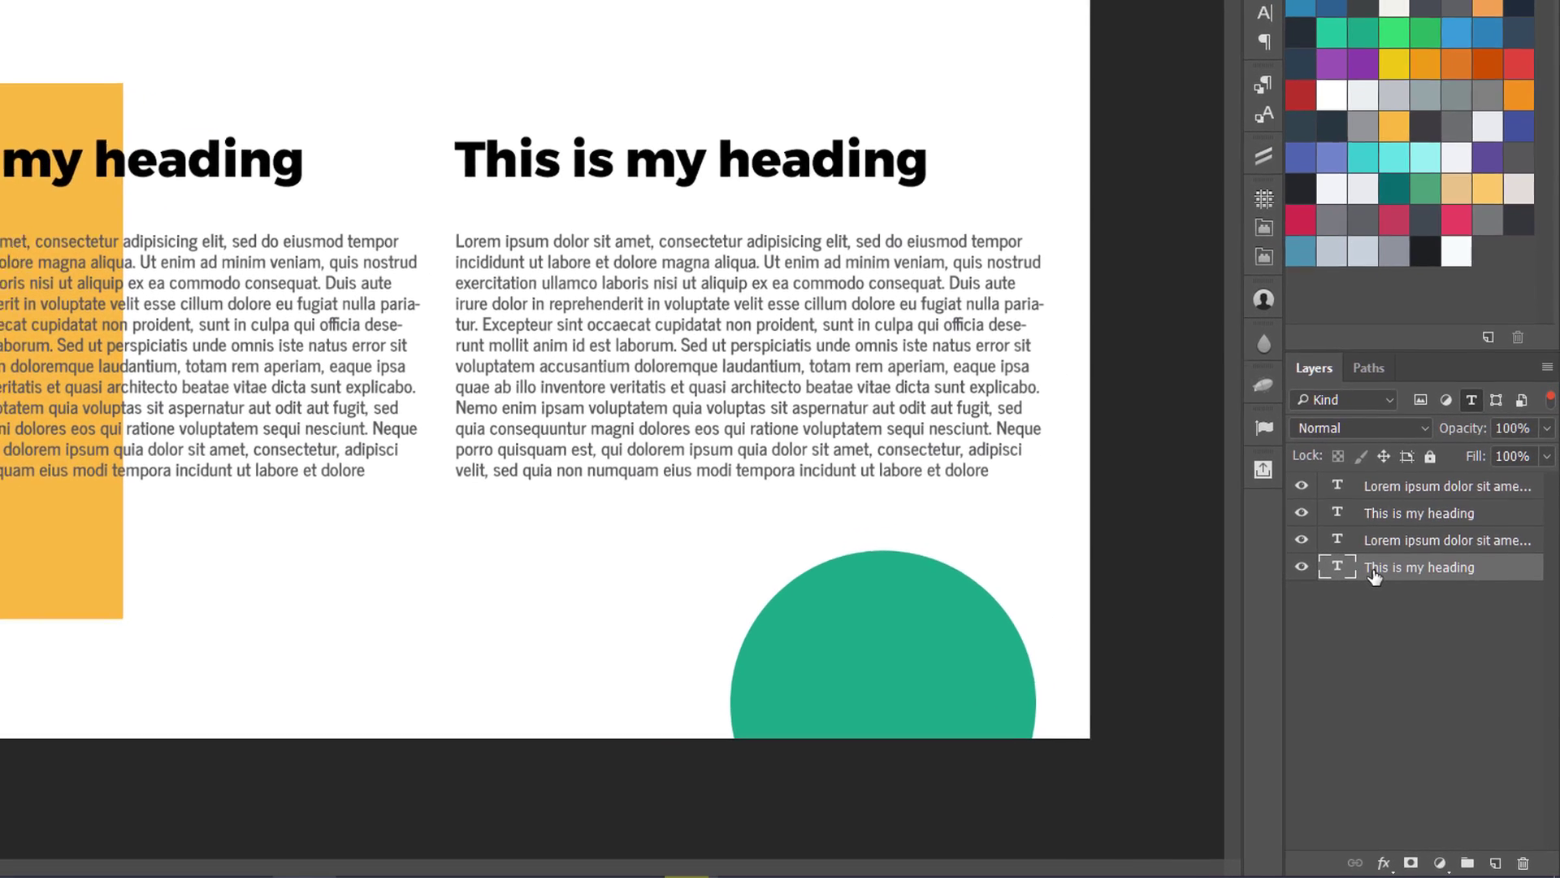
double_click(1414, 636)
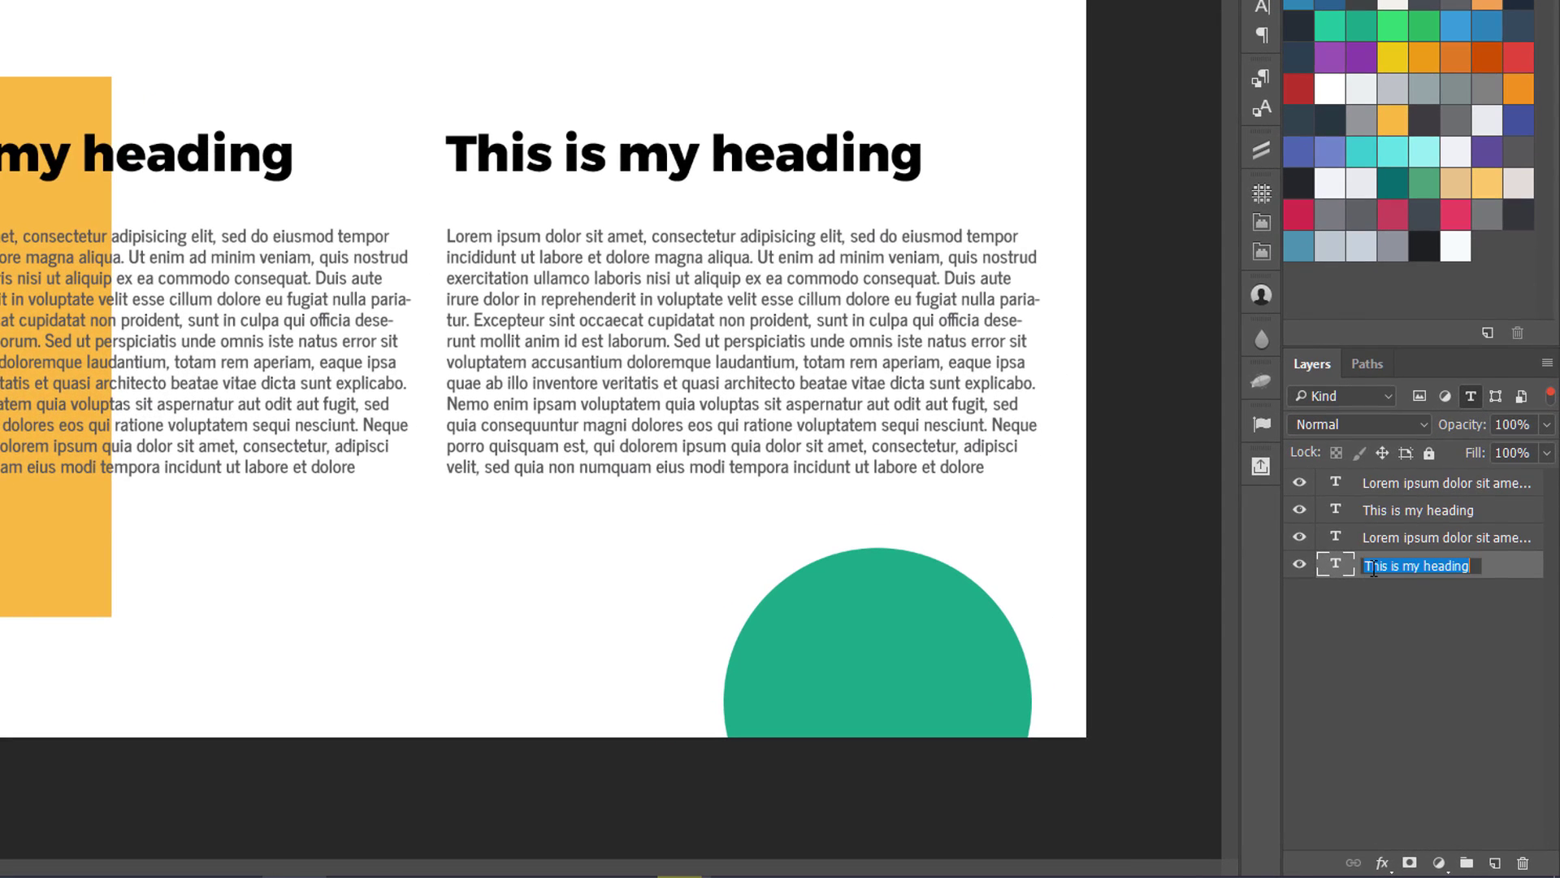
click(1371, 566)
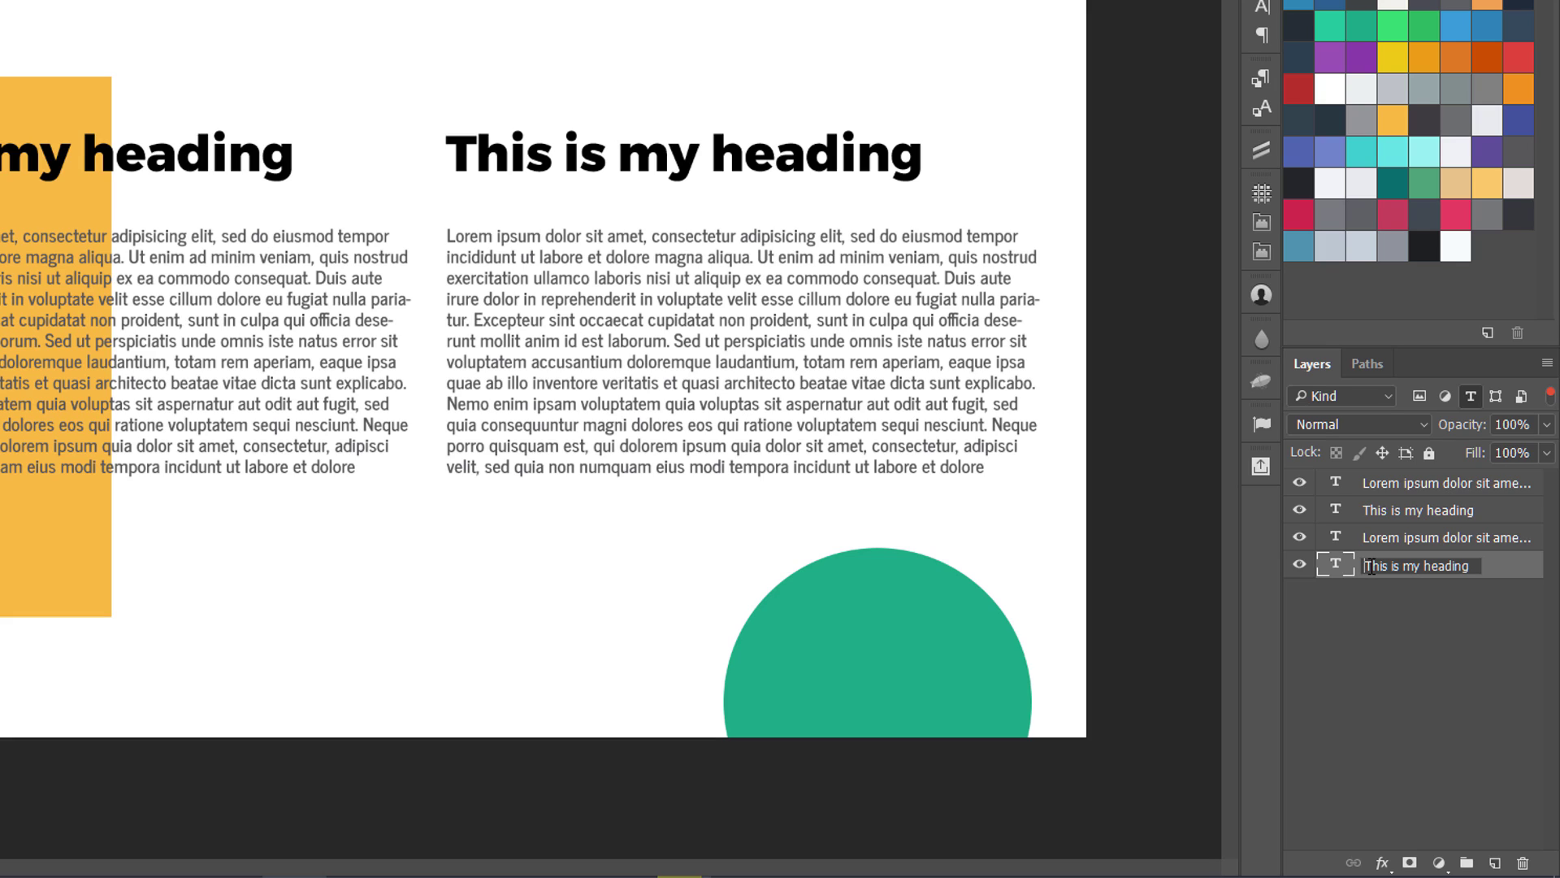
text(H1)
text(-)
text(1)
key(Return)
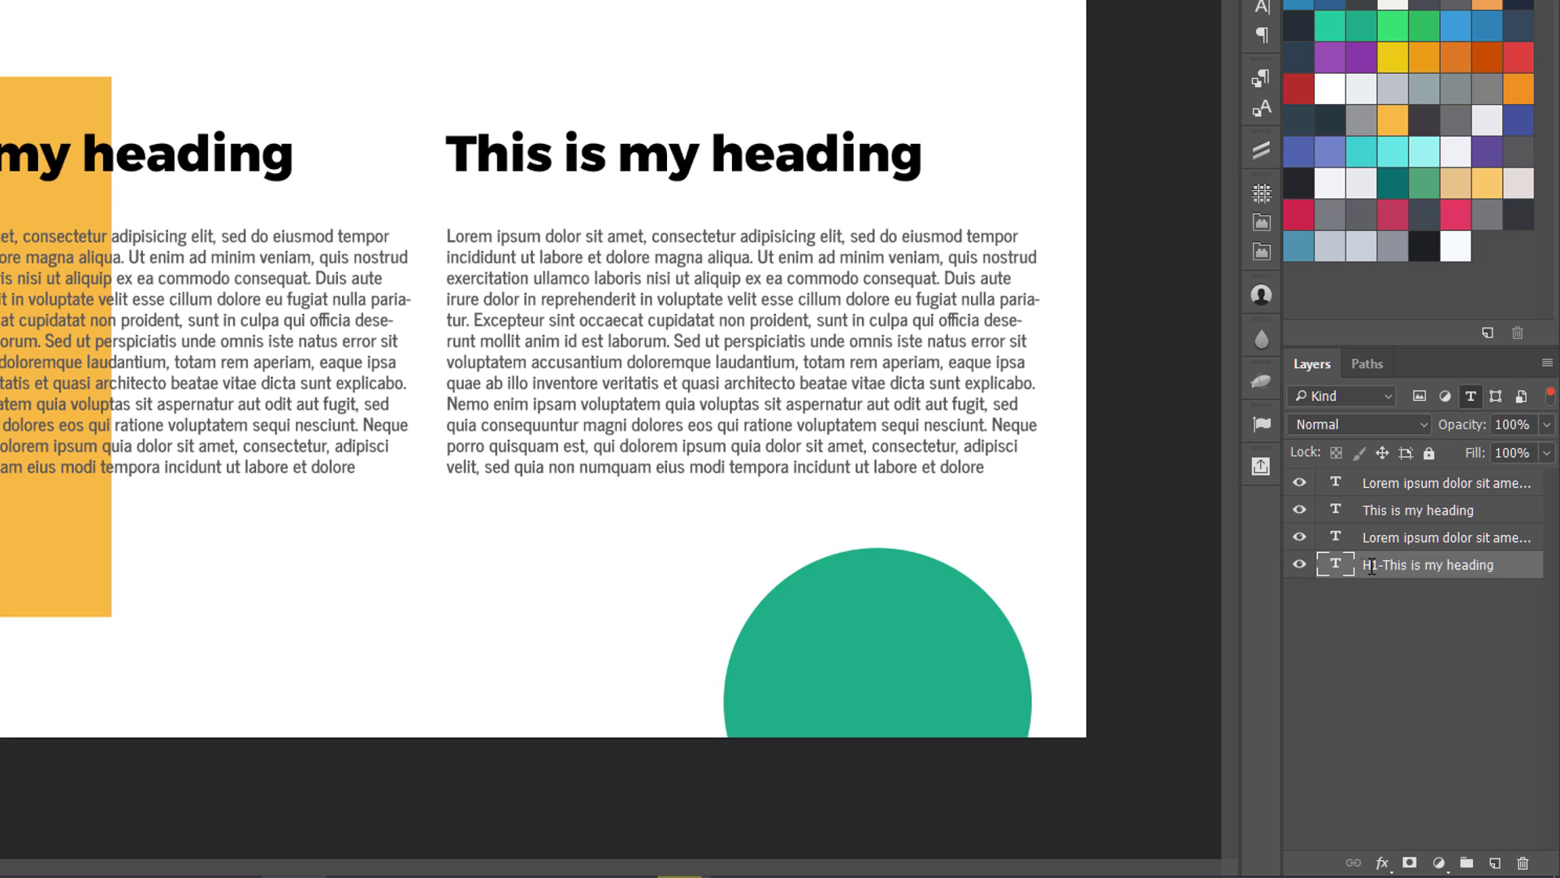
Rename the upper heading layer as H1-This is my heading.
click(1388, 520)
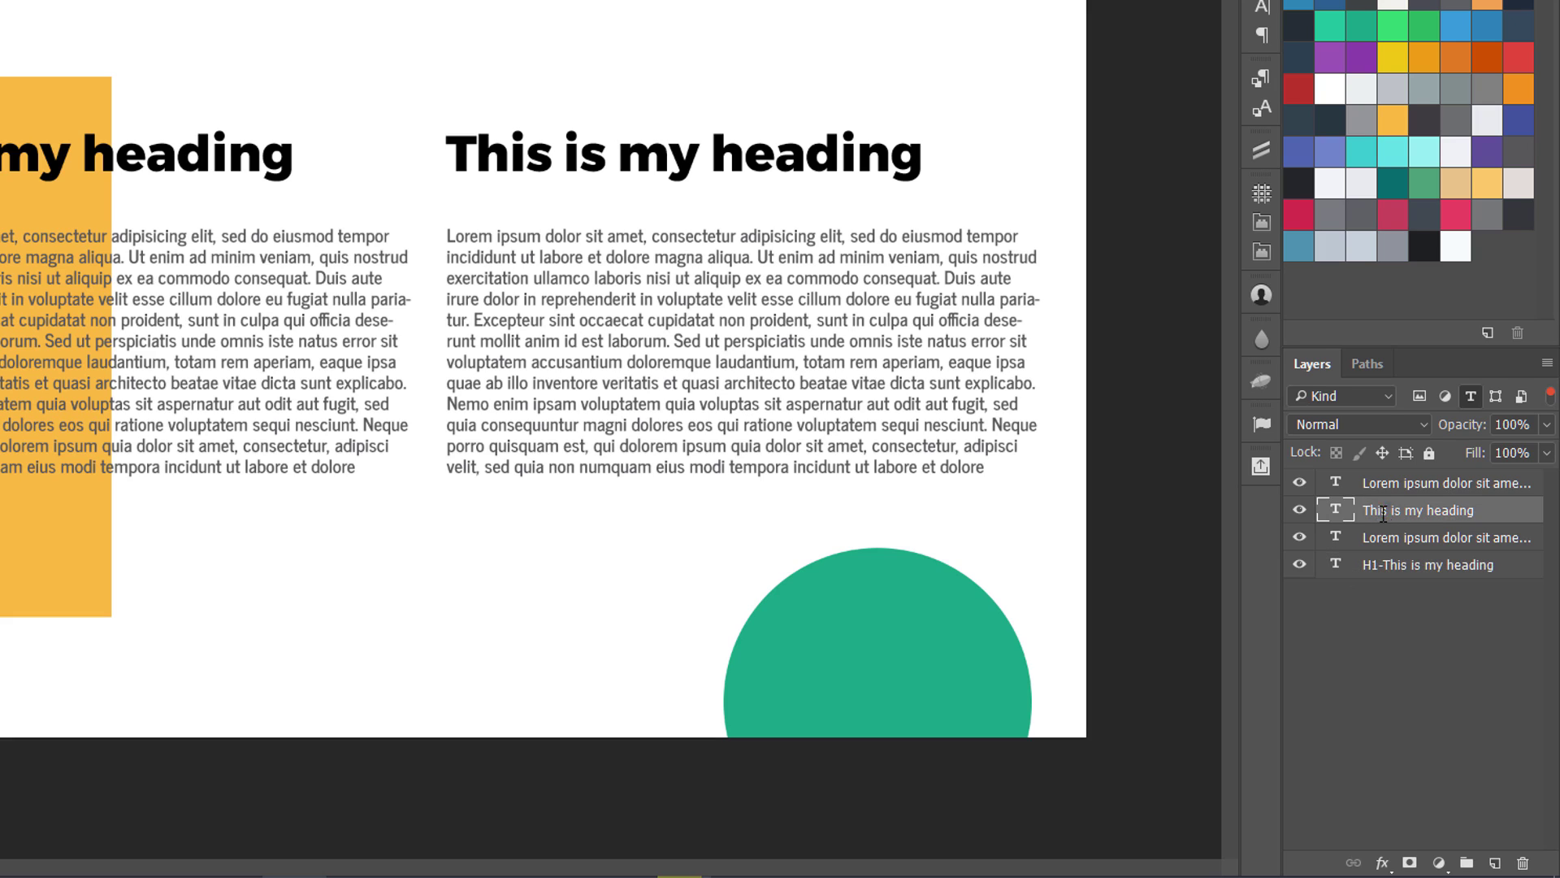
double_click(1381, 512)
click(1370, 511)
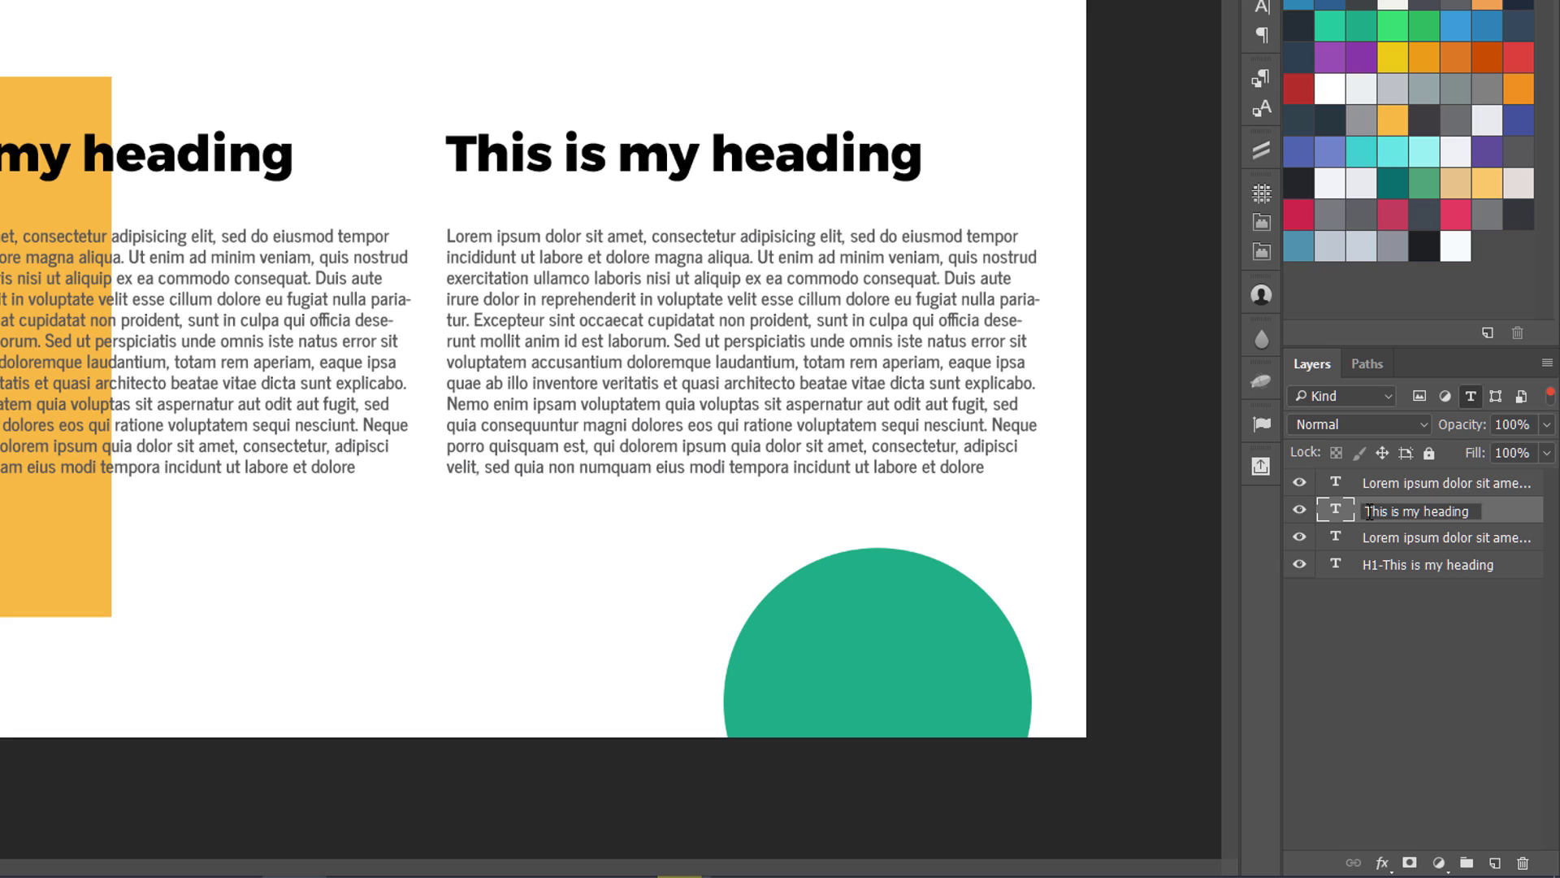
text(H1)
key(Return)
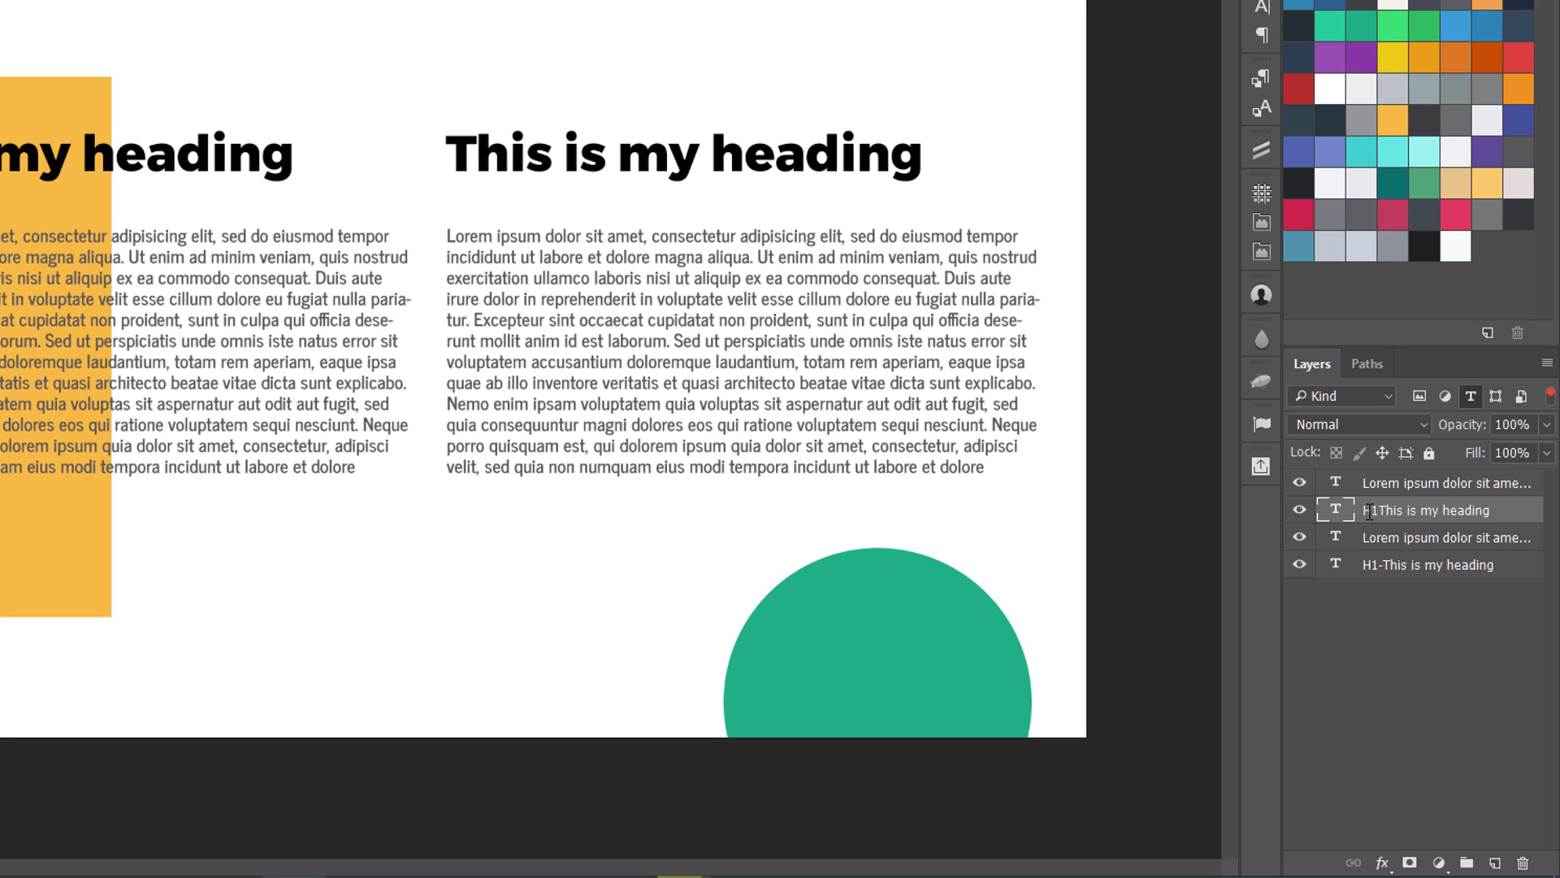
double_click(1370, 512)
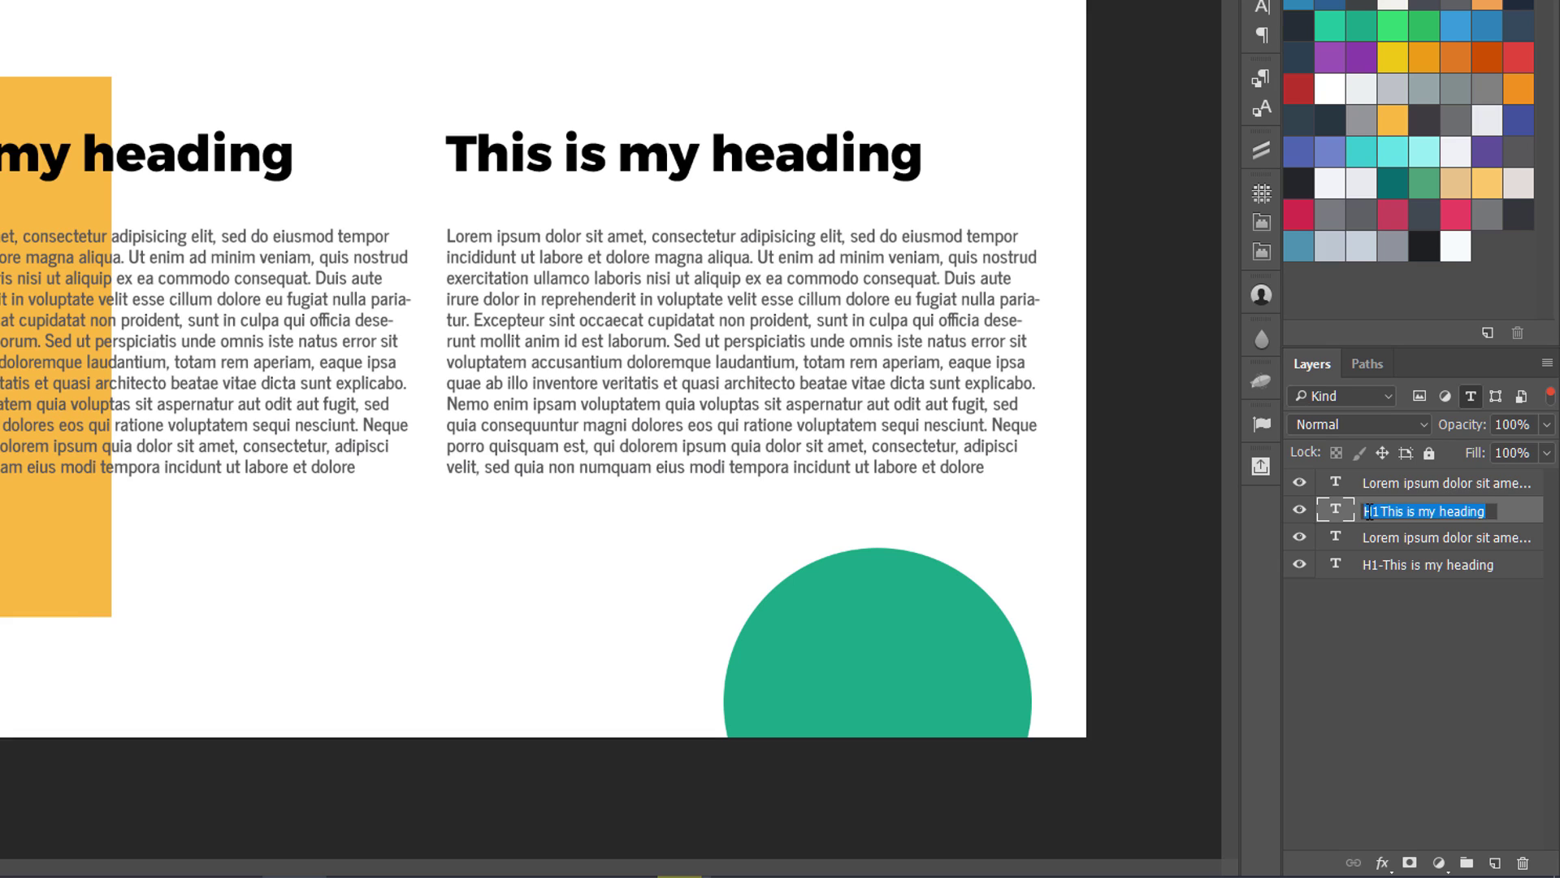
key(Right)
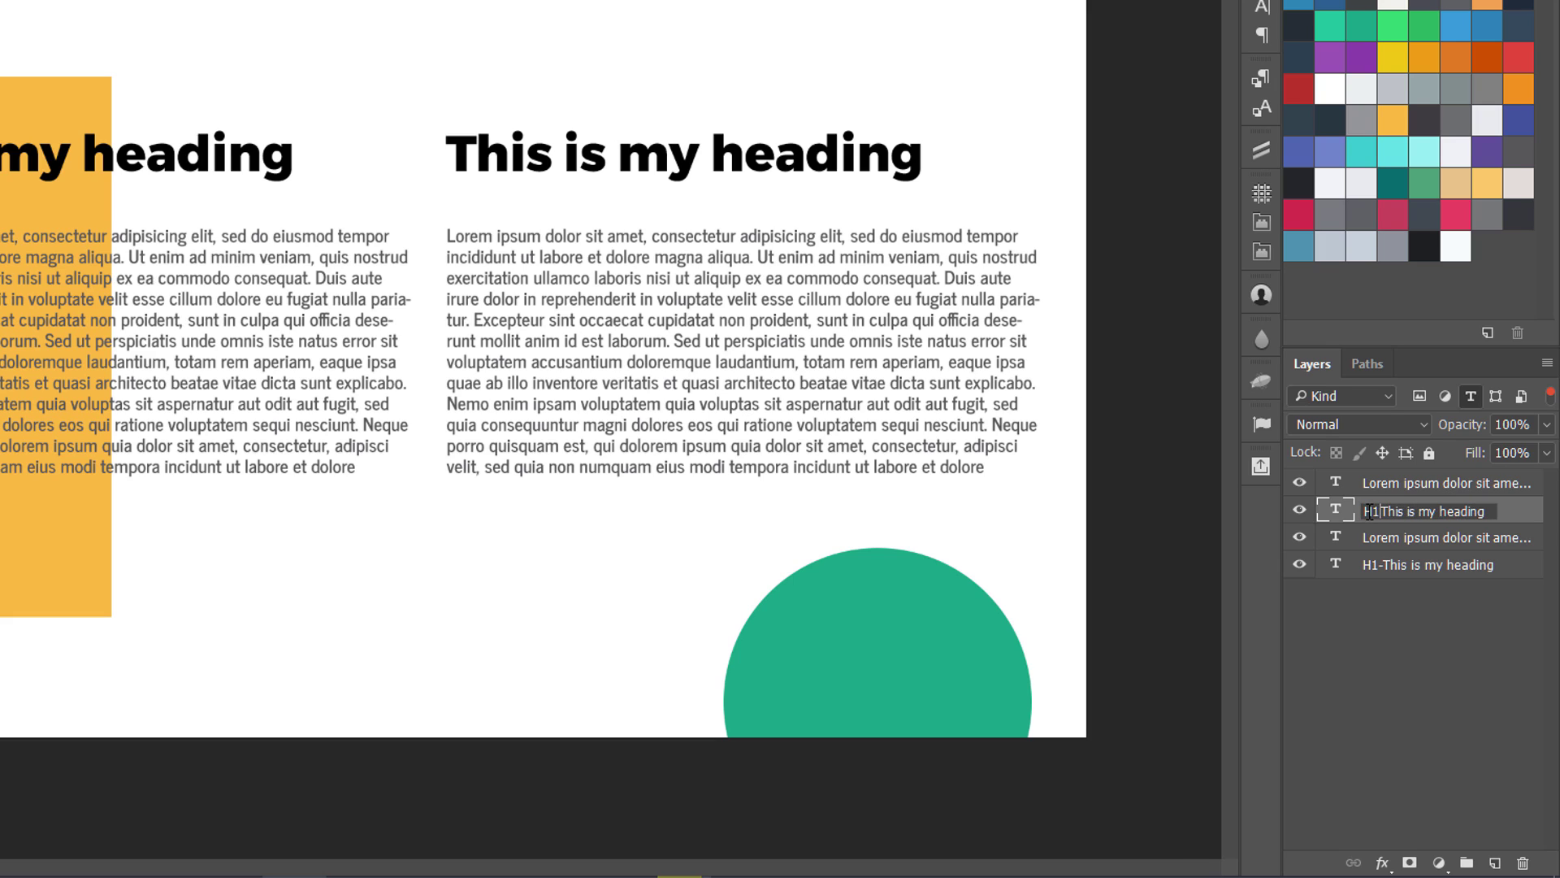
text(-)
key(Return)
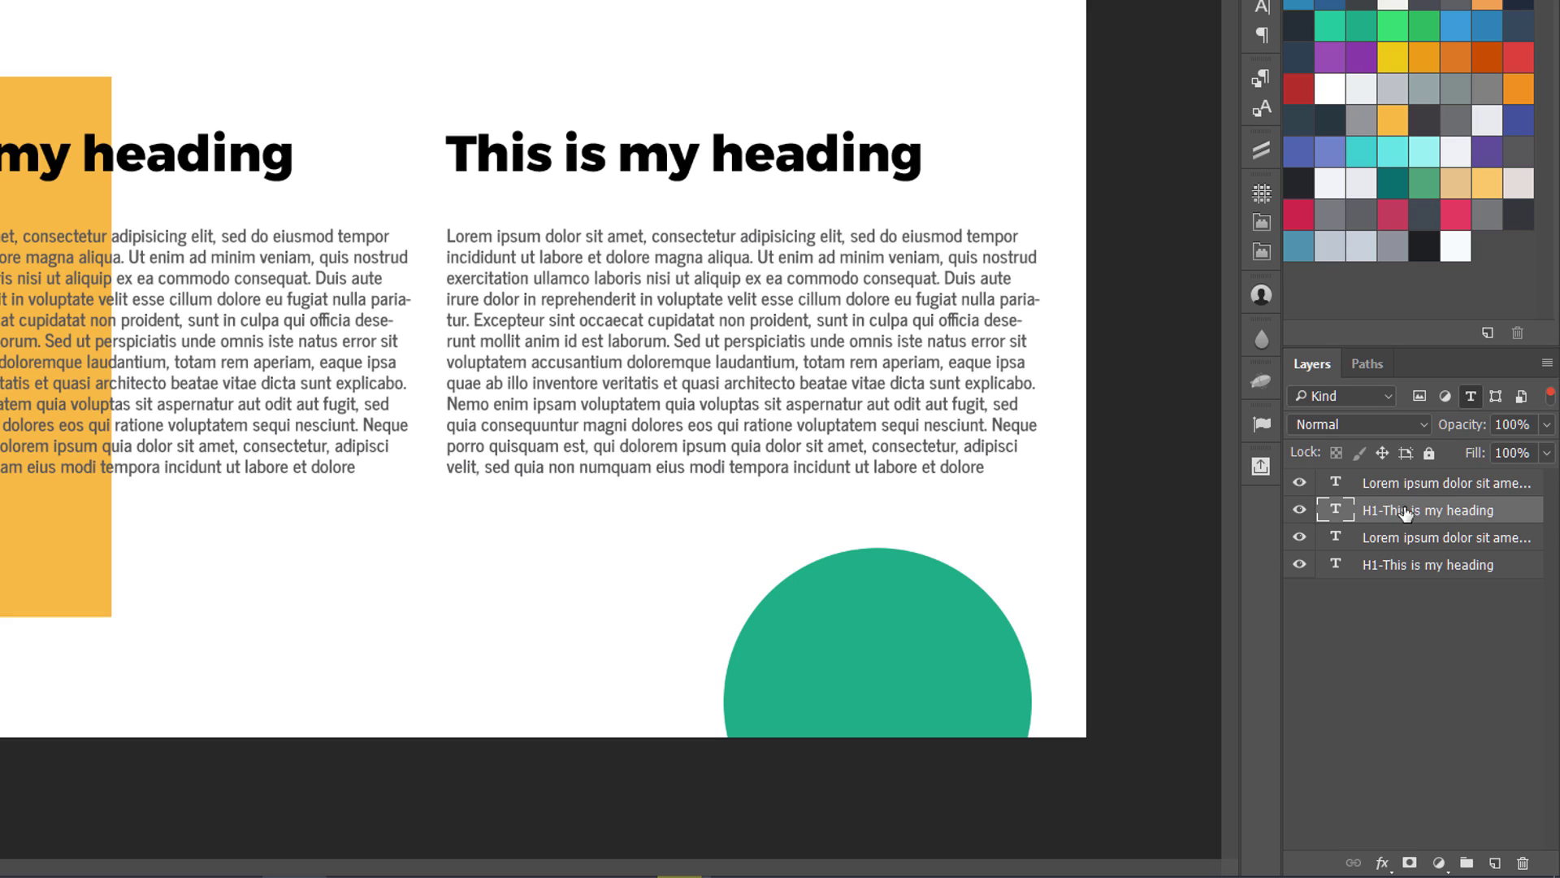
Add the prefix P- to the name of the topmost Lorem ipsum body text layer.
click(1399, 479)
double_click(1368, 483)
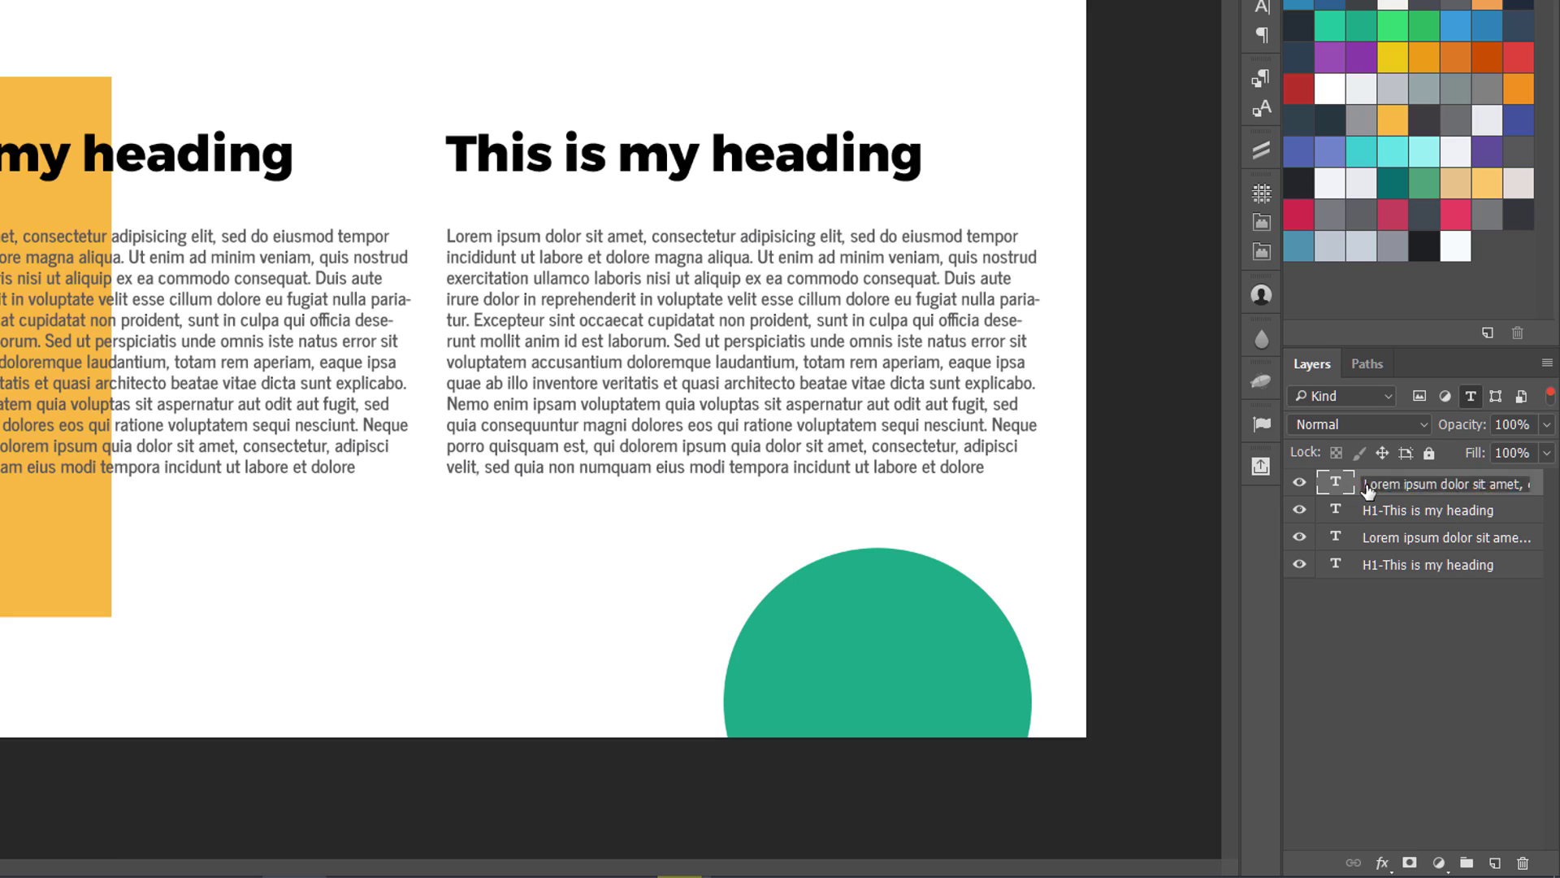
click(1365, 484)
key(Home)
text(P-)
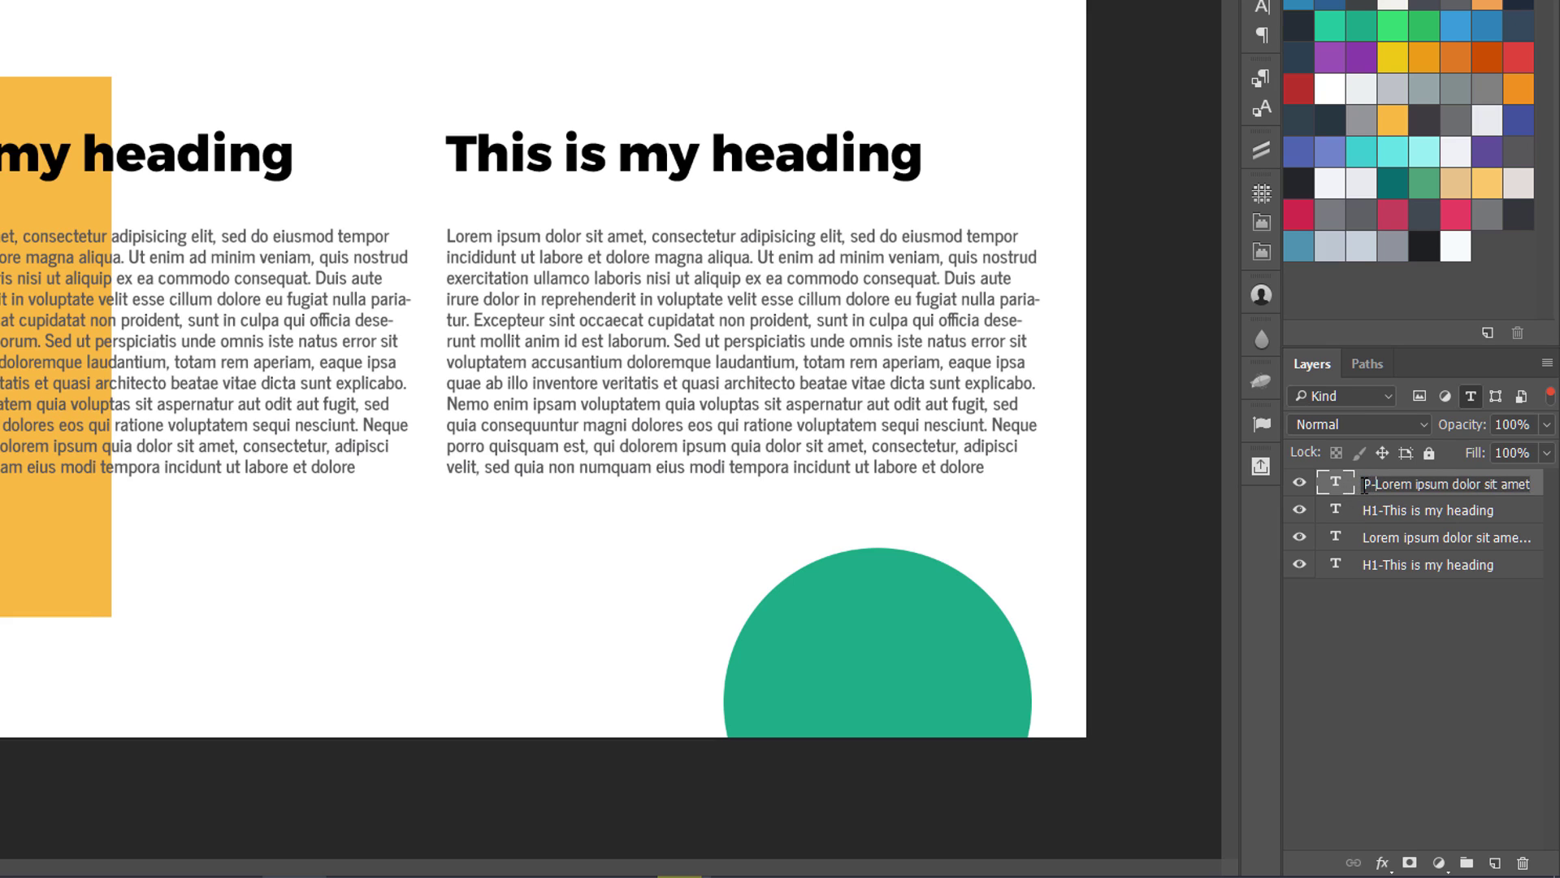
key(Return)
Add the prefix P- to the name of the remaining Lorem ipsum layer and deselect all layers.
double_click(1374, 537)
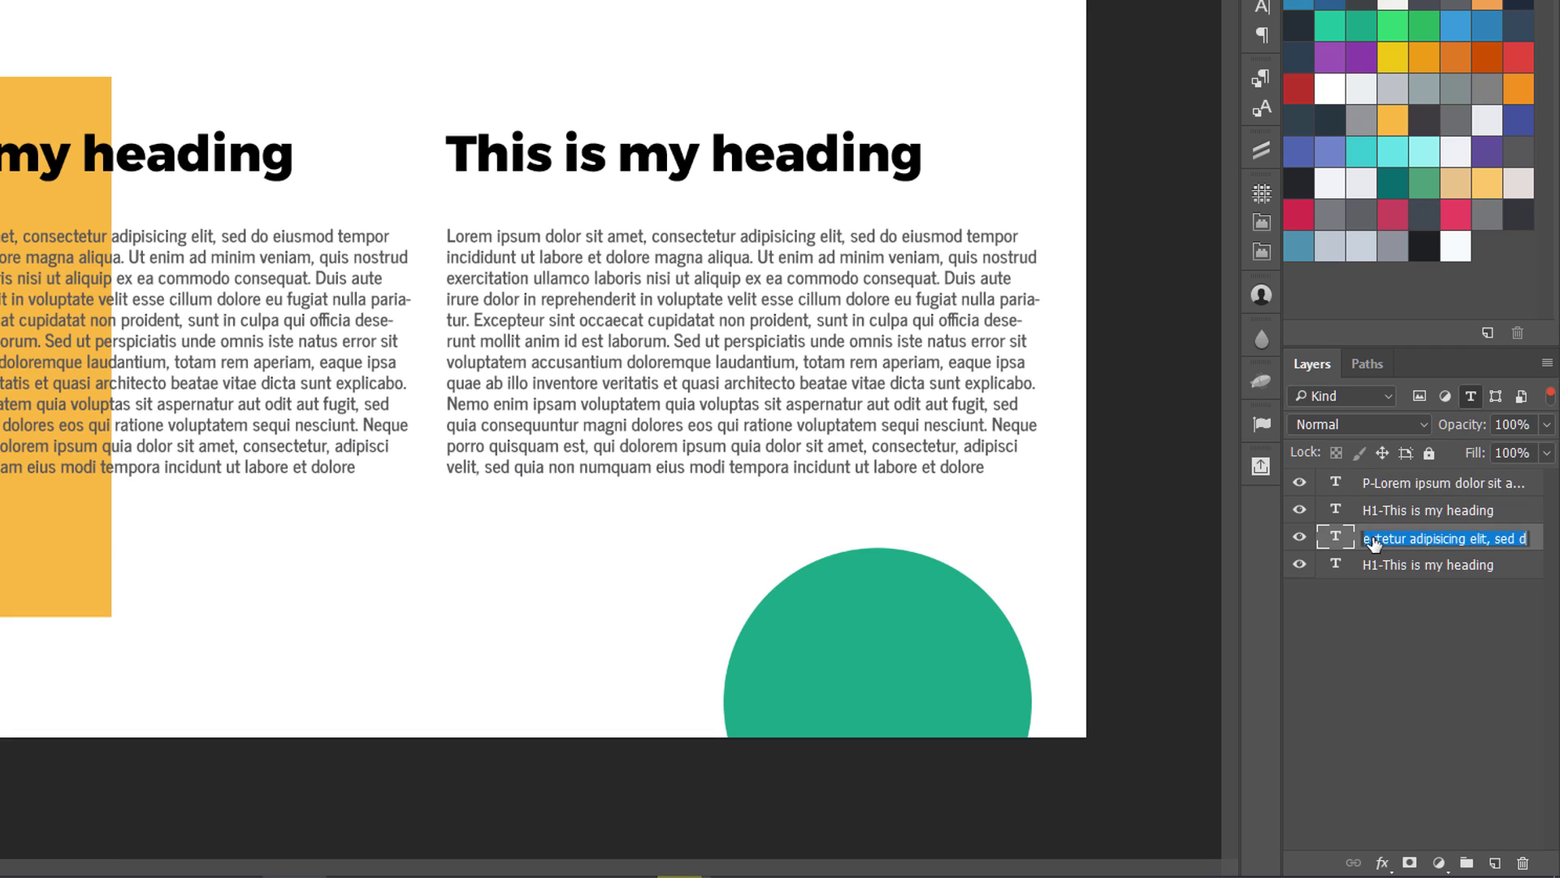
click(1371, 538)
key(Home)
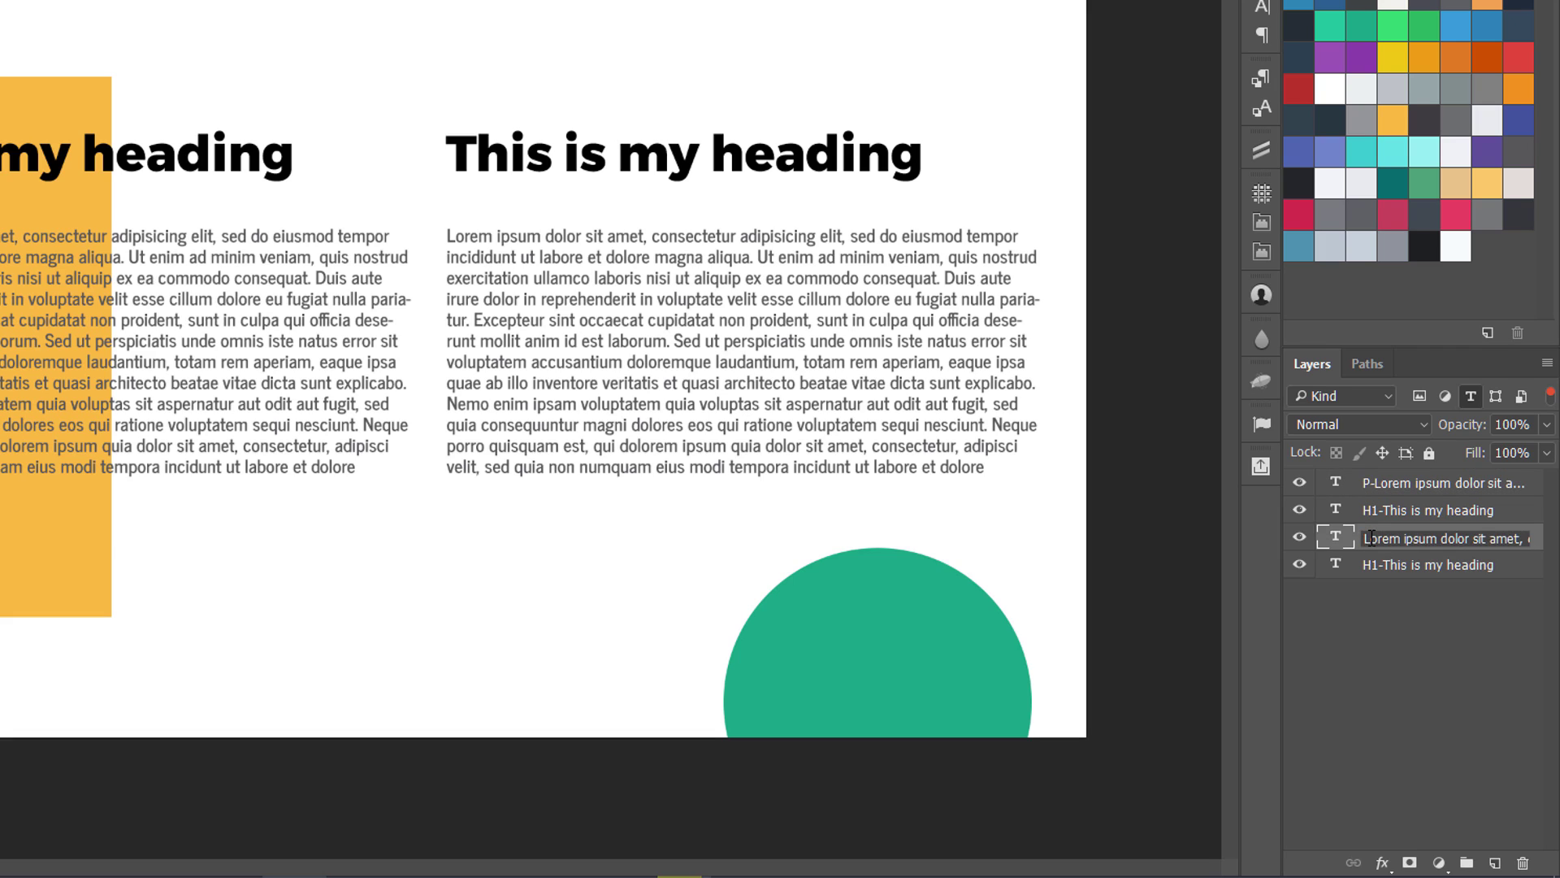
text(P-)
key(Return)
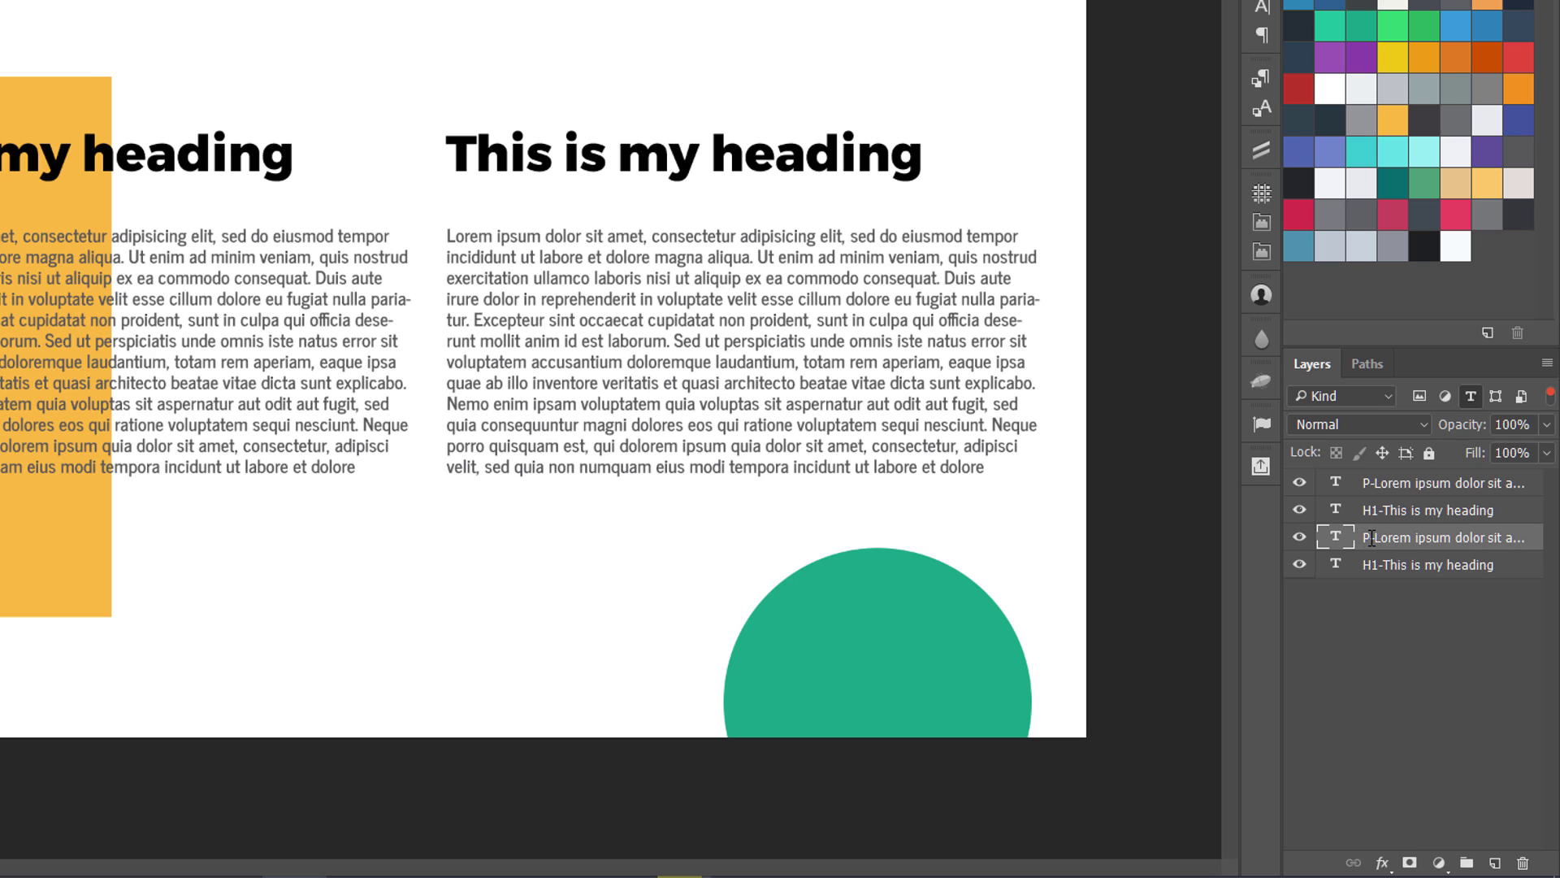
click(1381, 602)
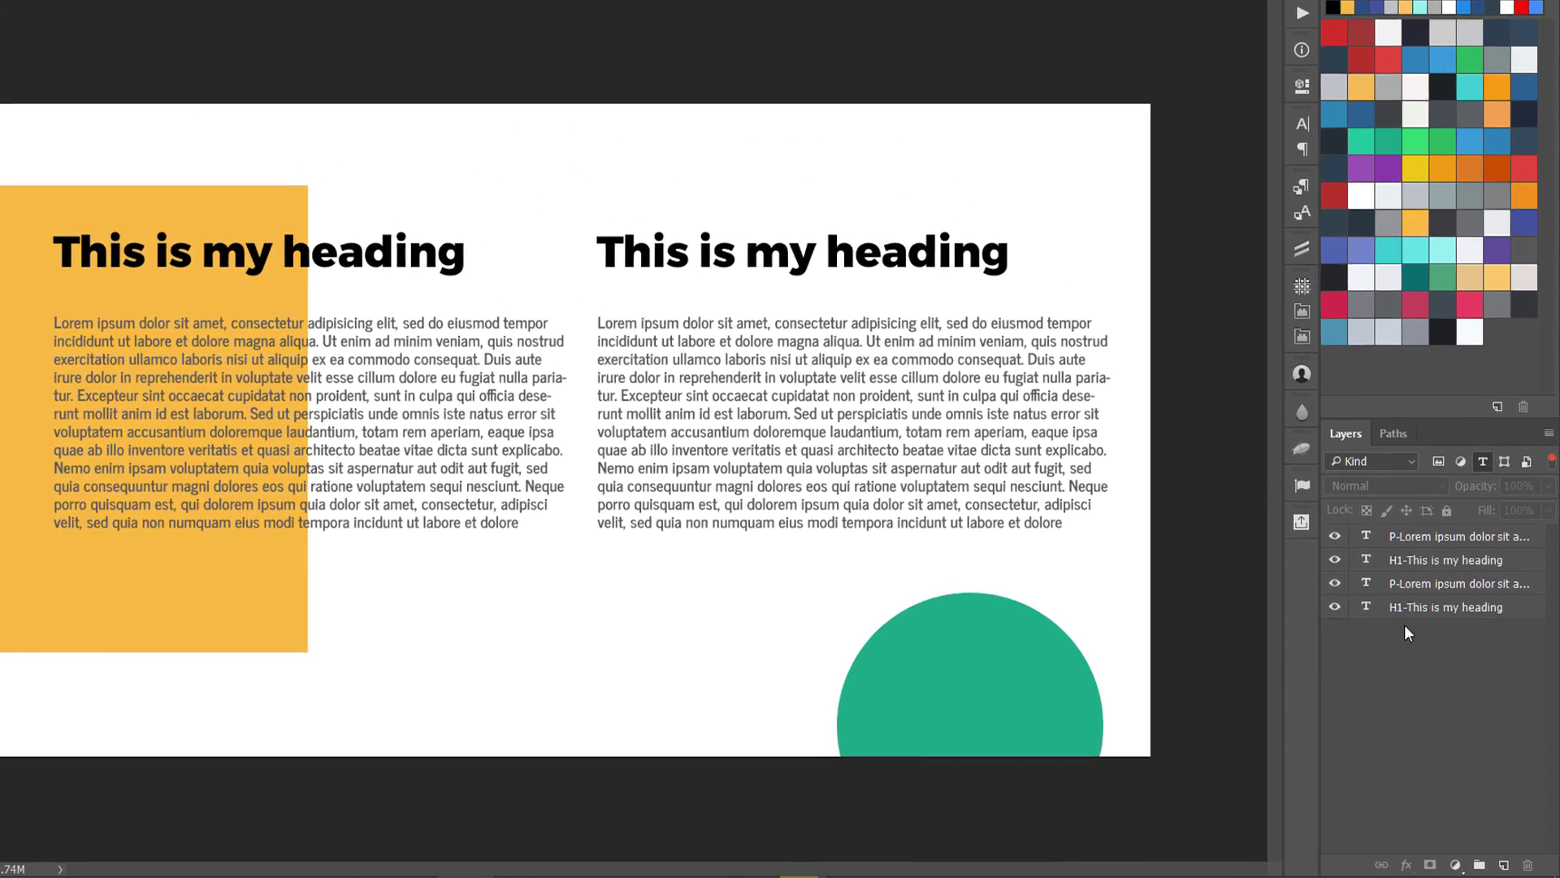
Select both P- body text layers together and set their font to Museo with weight 500.
click(1406, 587)
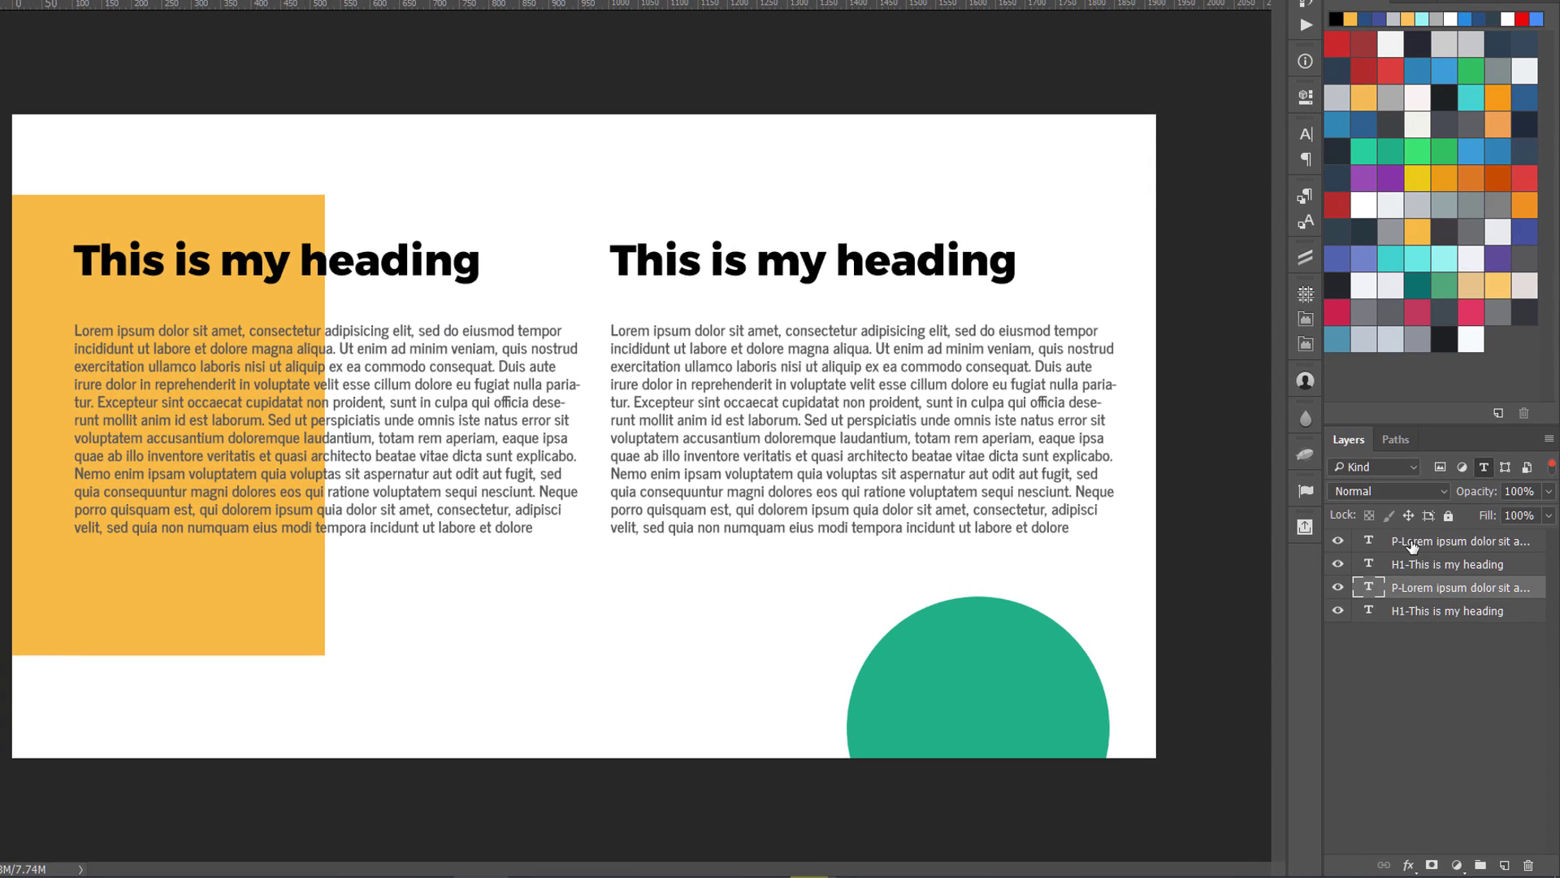
ctrl+click(1410, 540)
click(1304, 132)
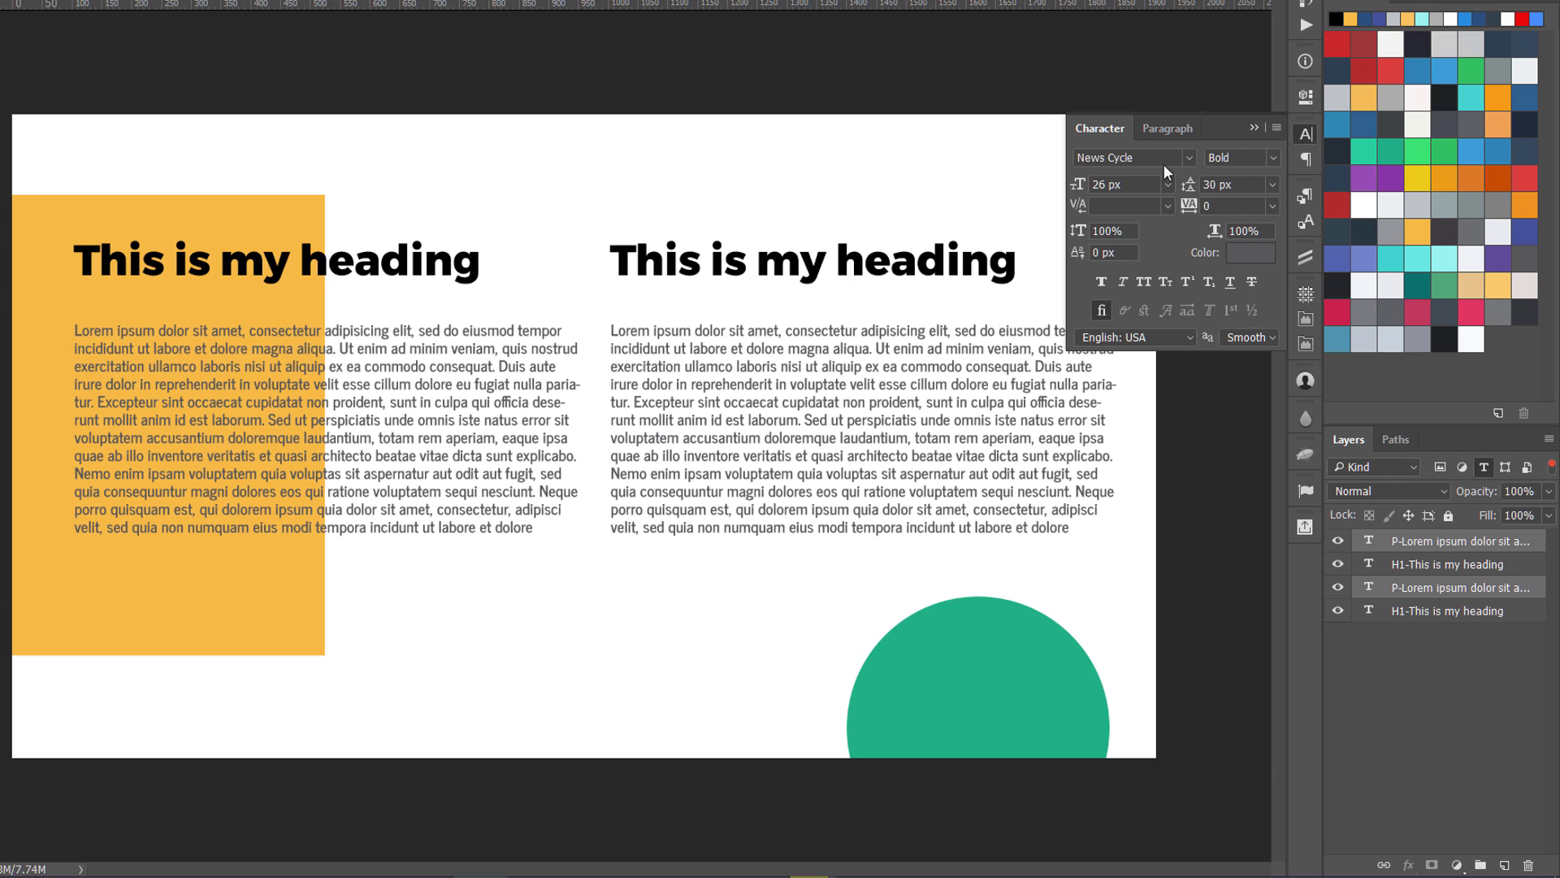
click(1187, 156)
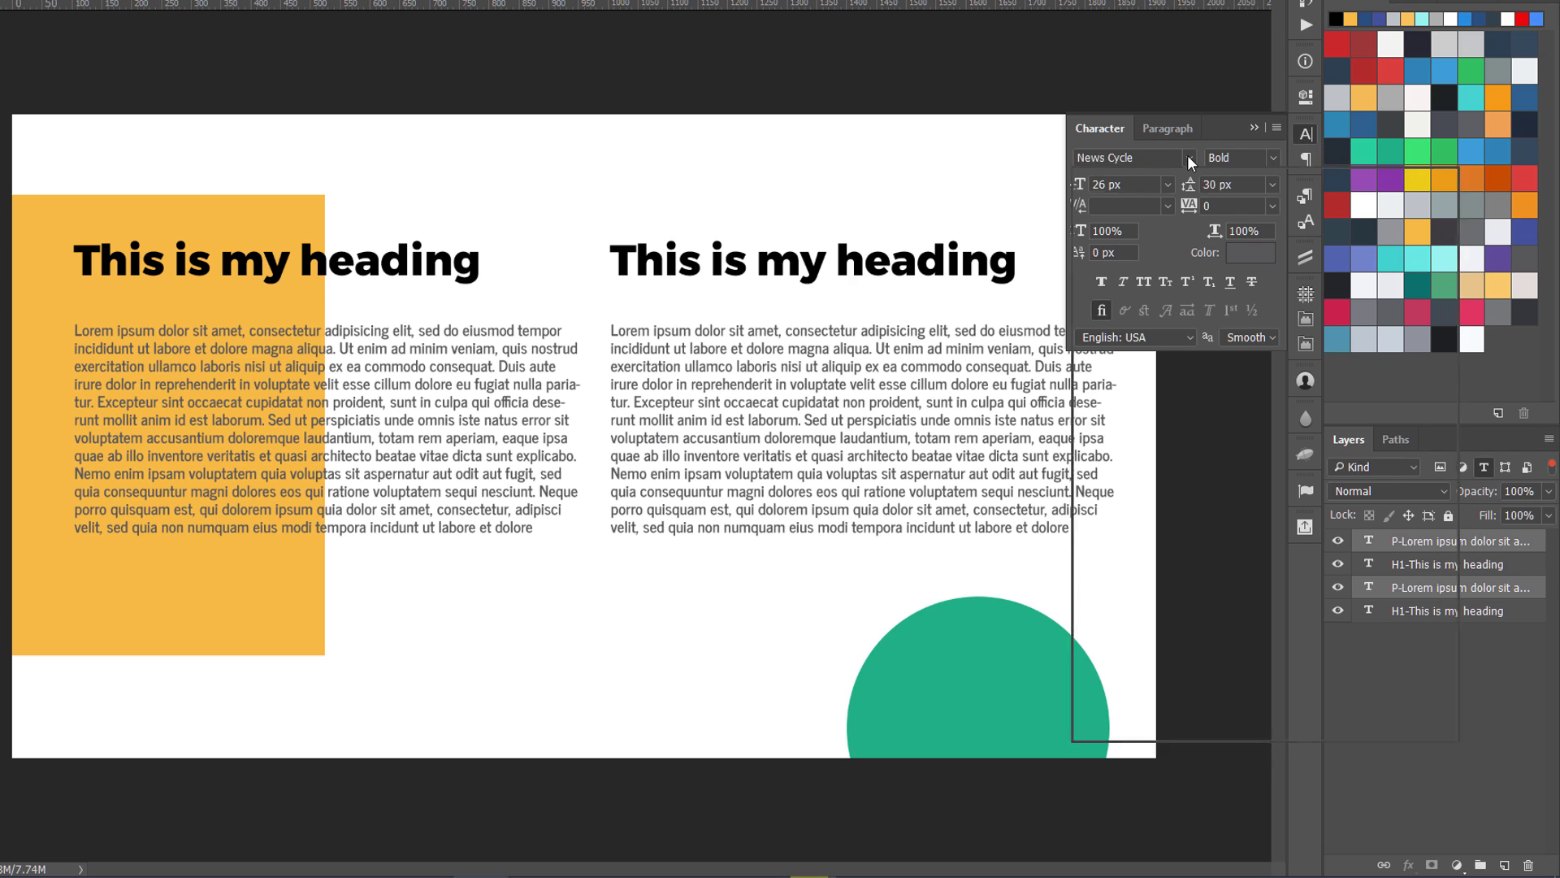
scroll(1150, 399, up, 3)
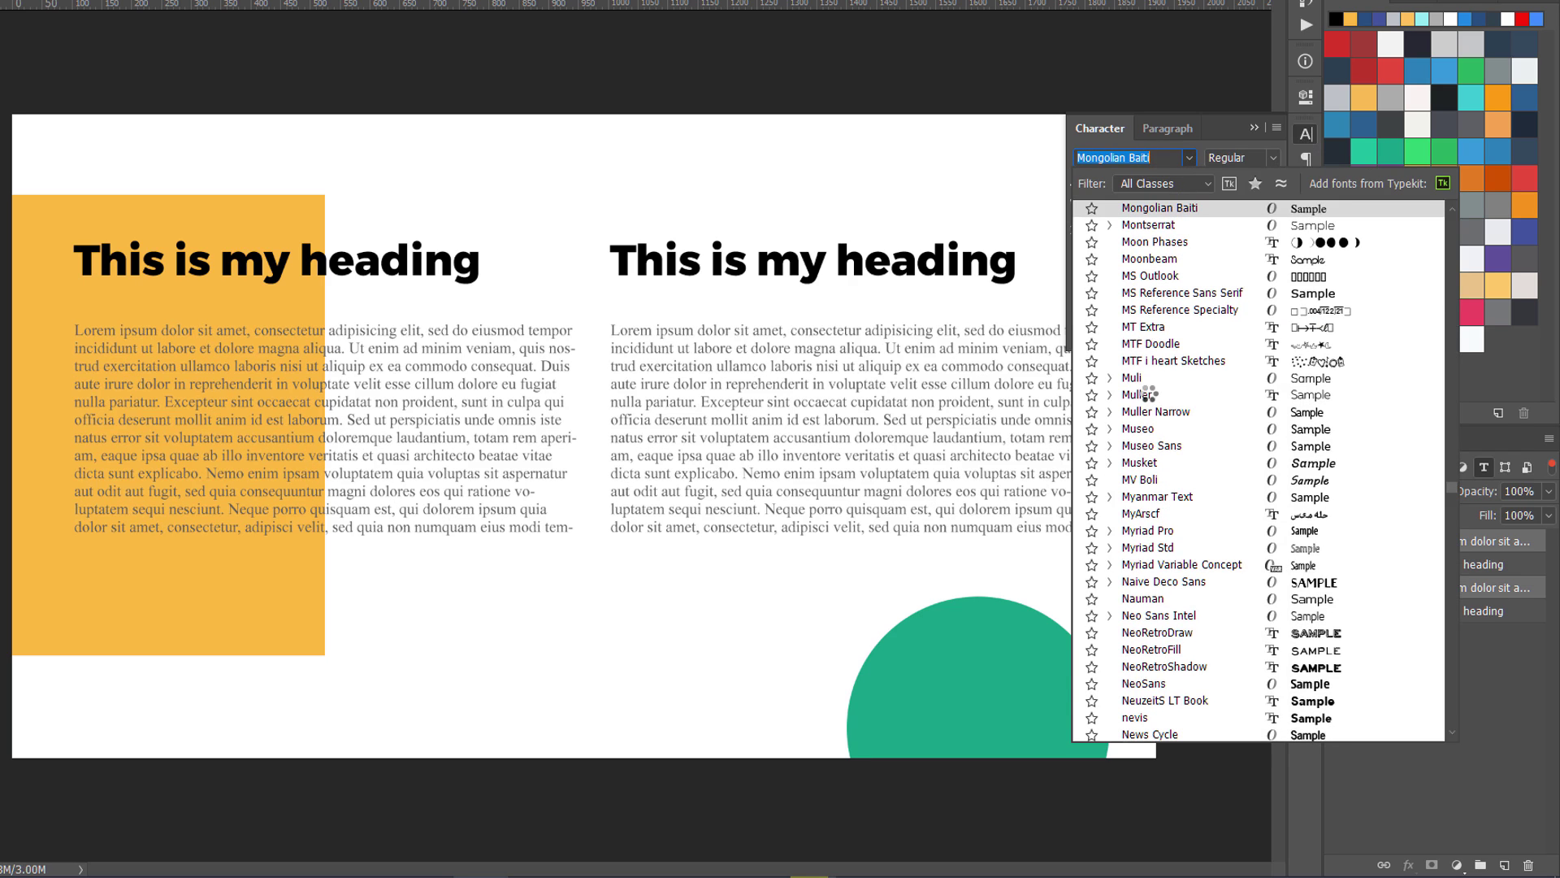
click(1152, 433)
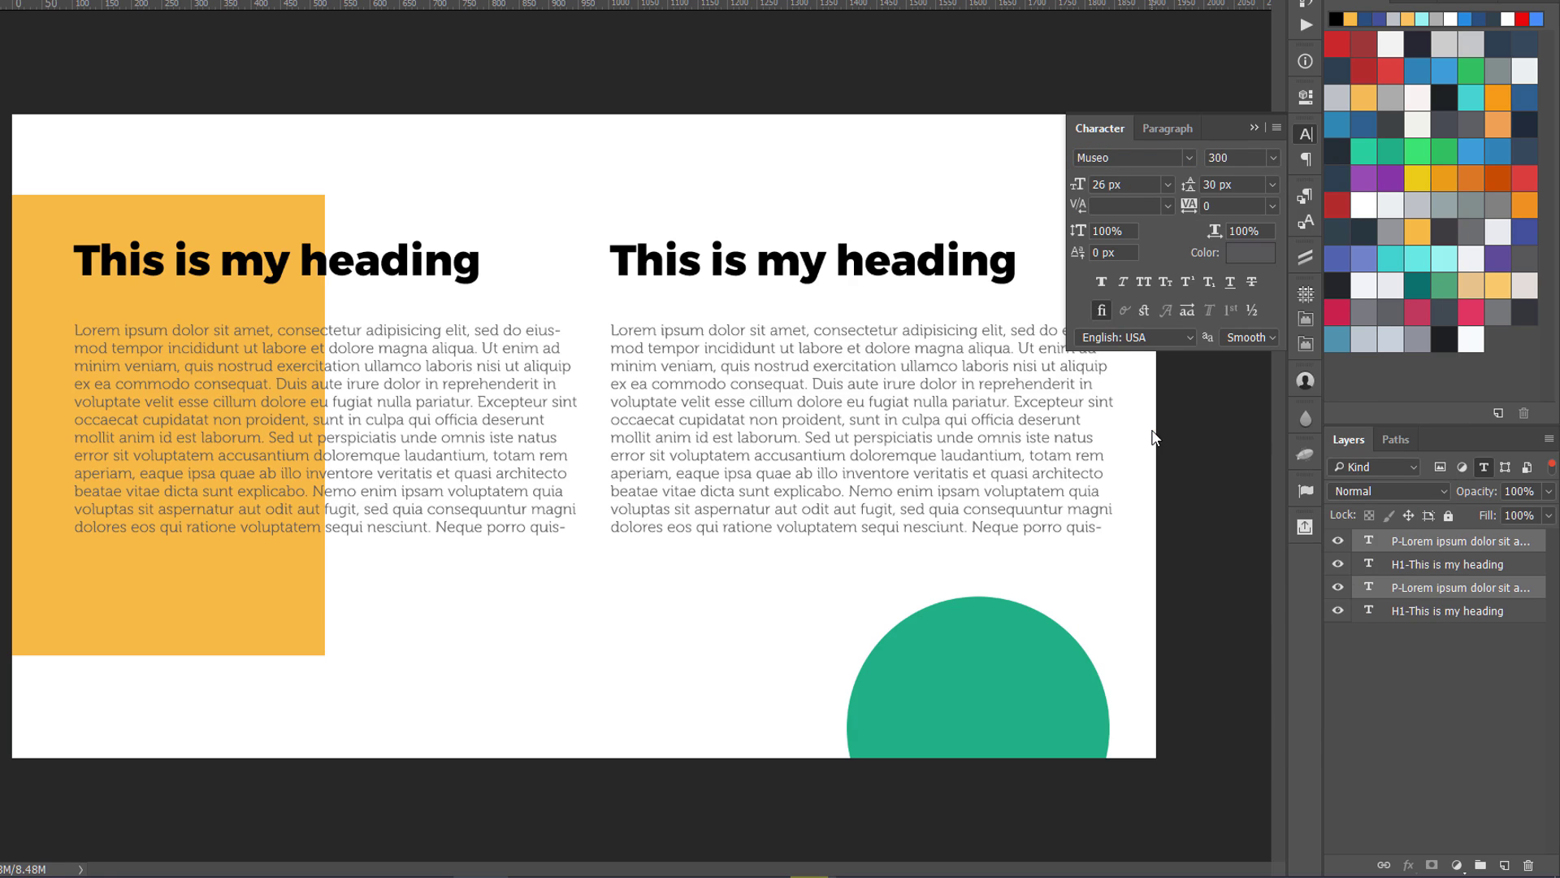
click(1276, 157)
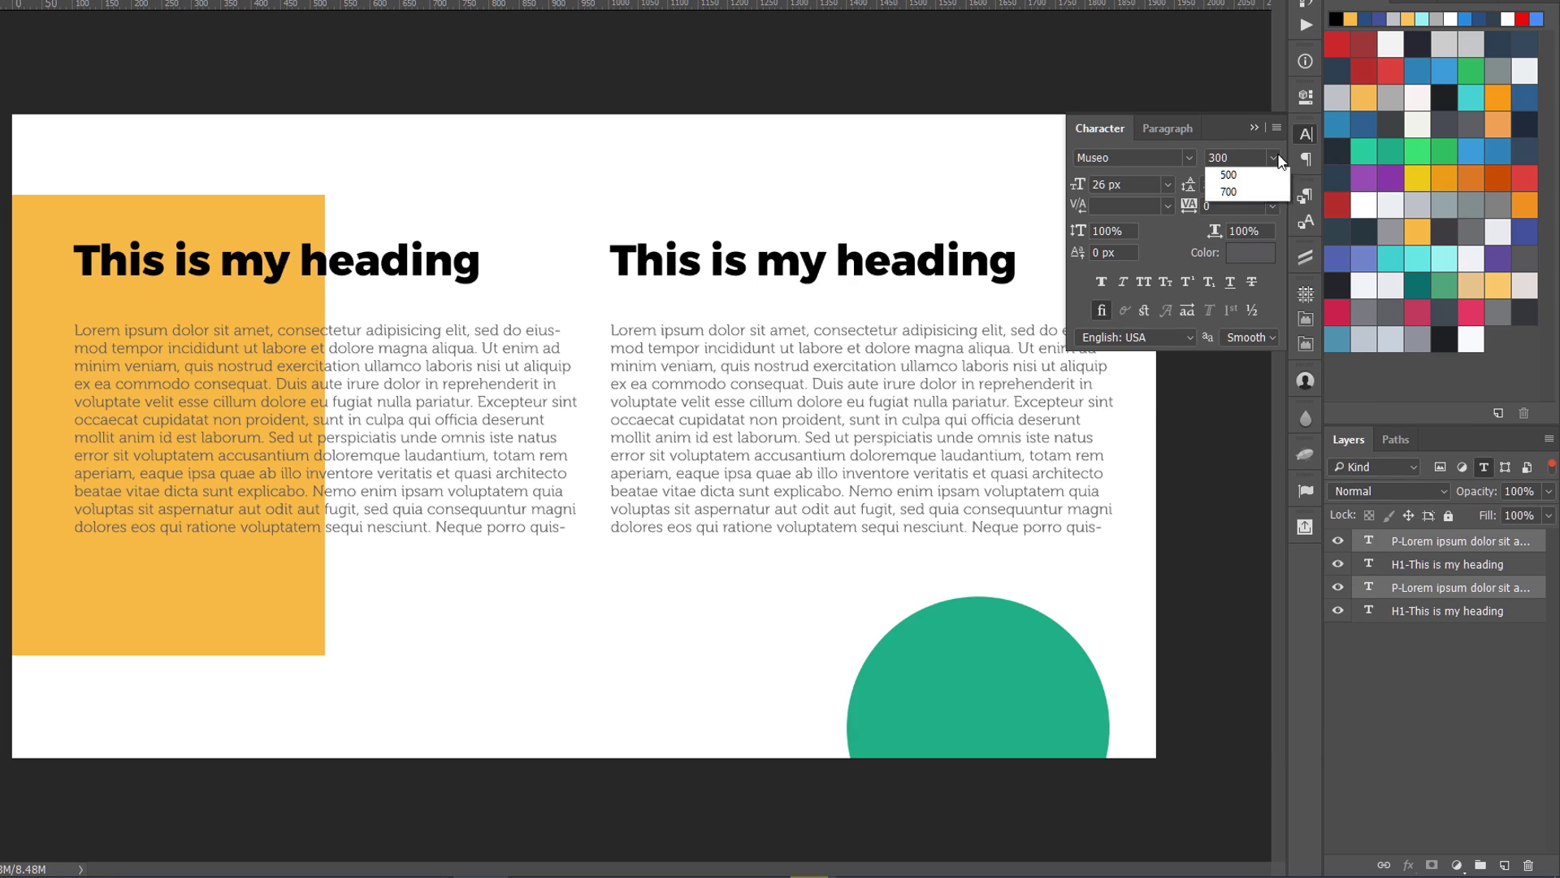
click(1228, 175)
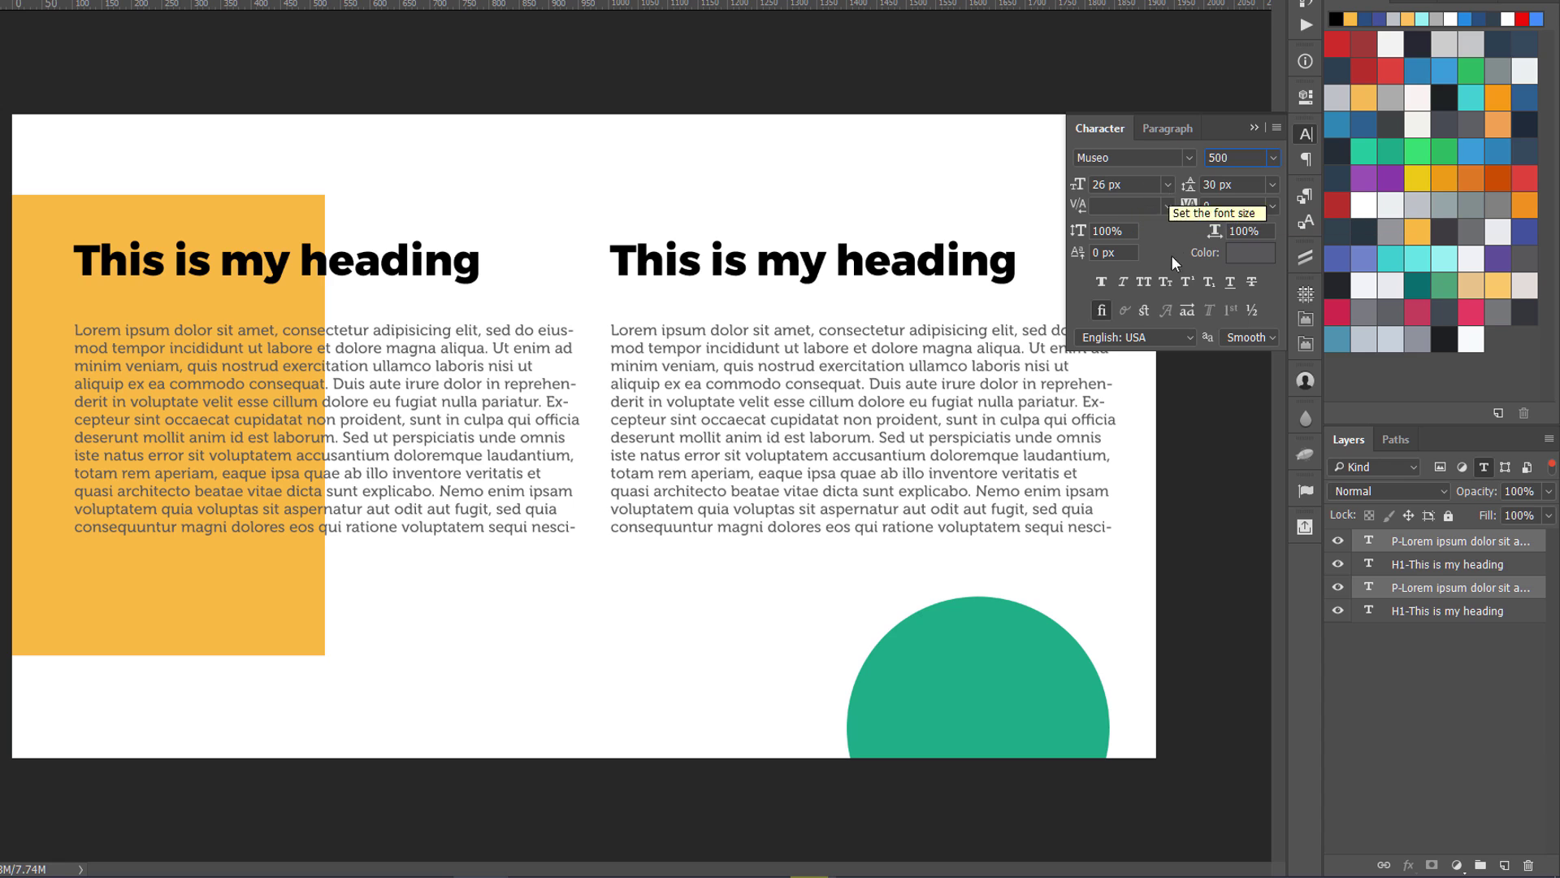
Change the text color of both body text layers to dark blue-gray #242d36 using a swatch.
click(1250, 253)
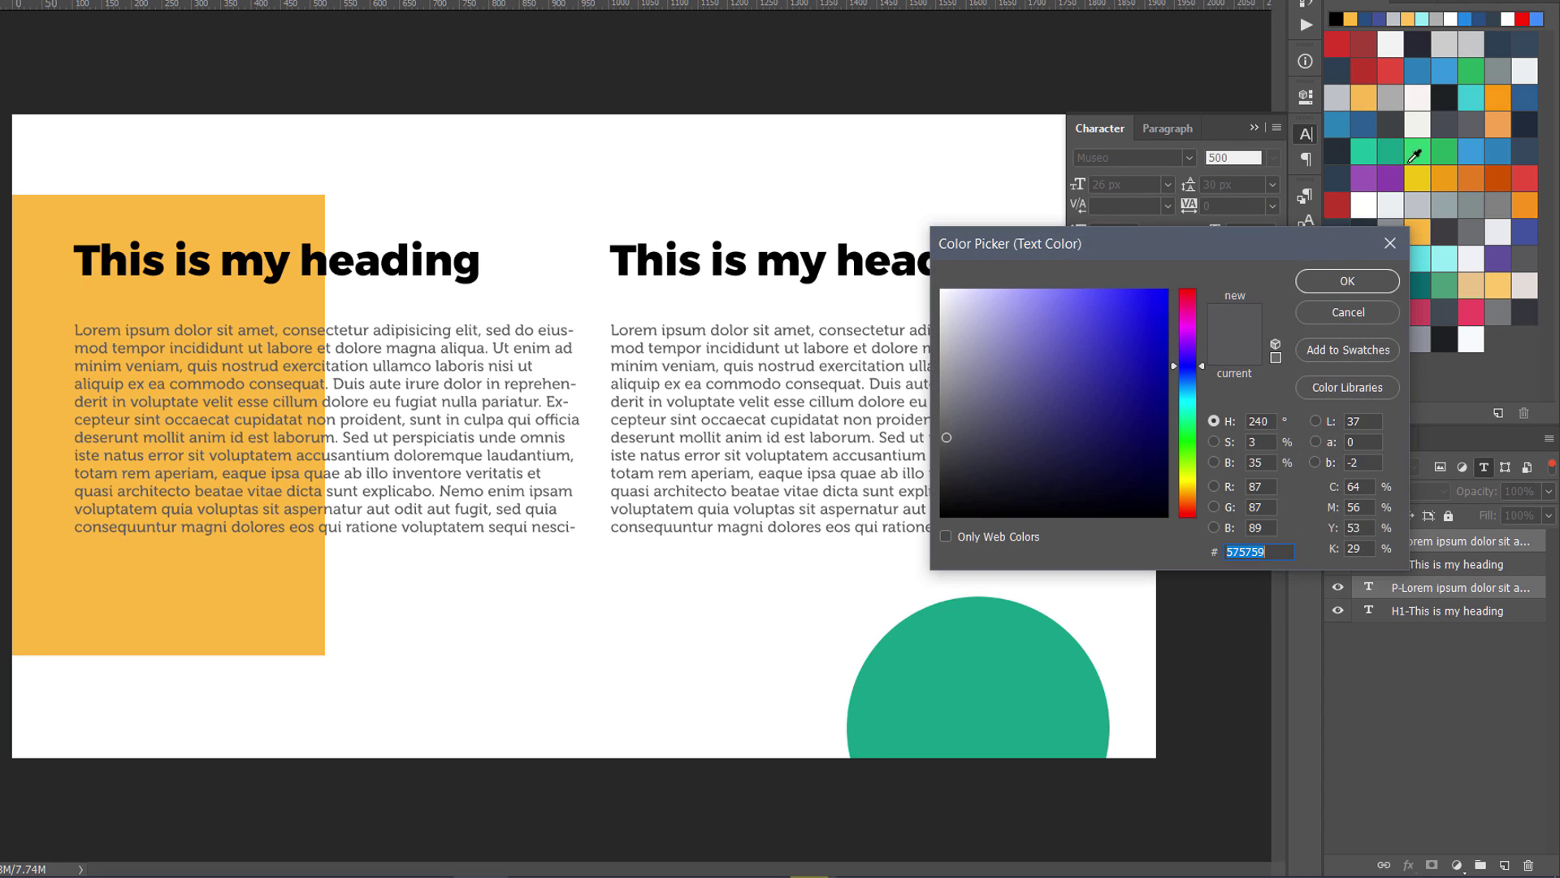
click(1342, 152)
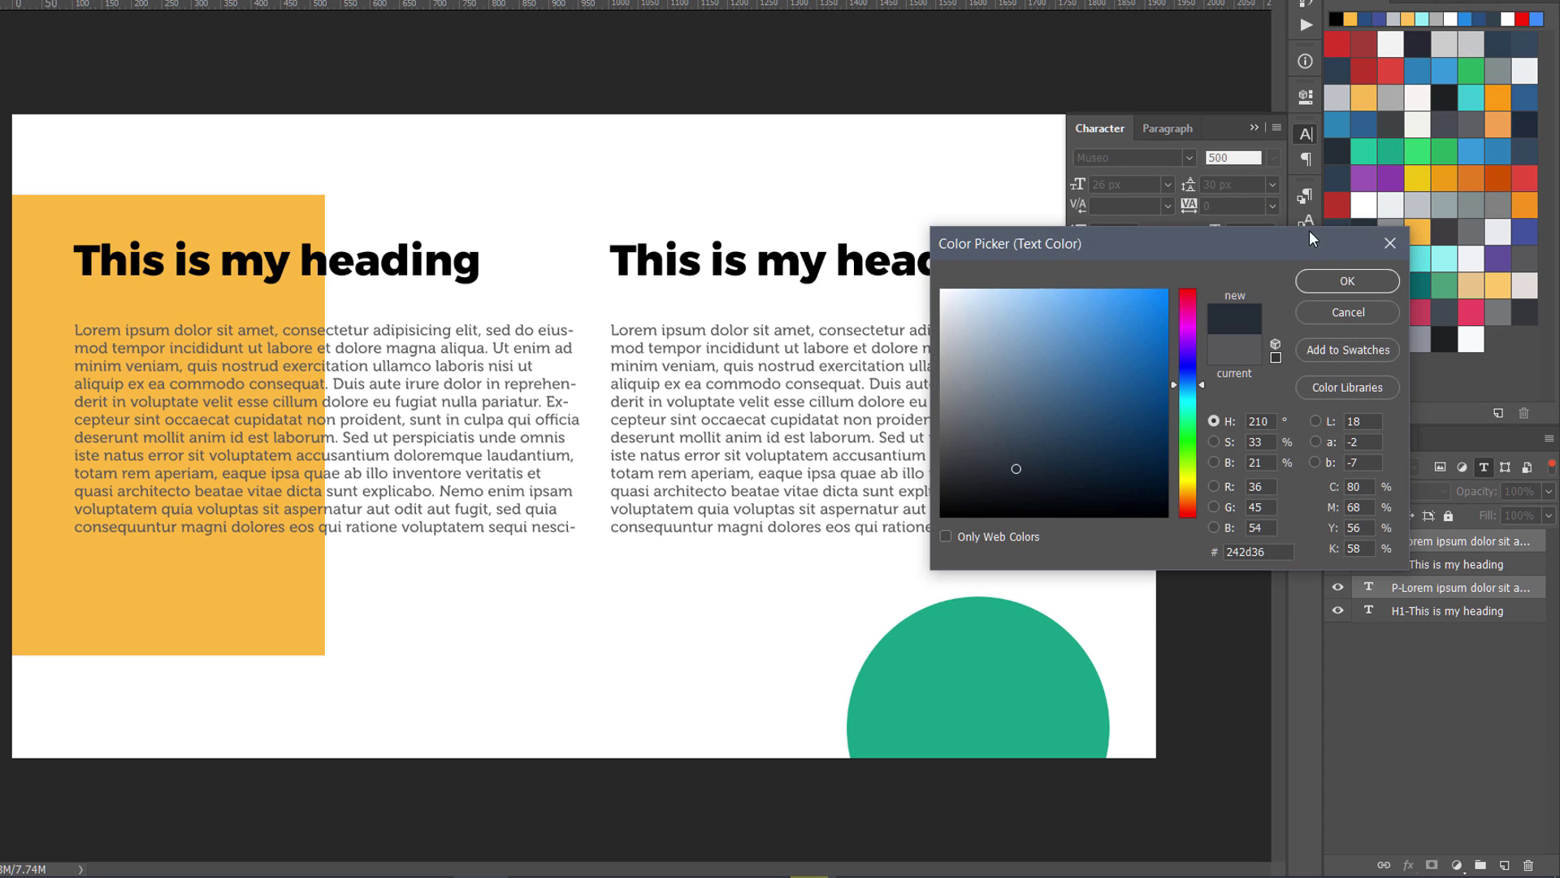
click(1329, 280)
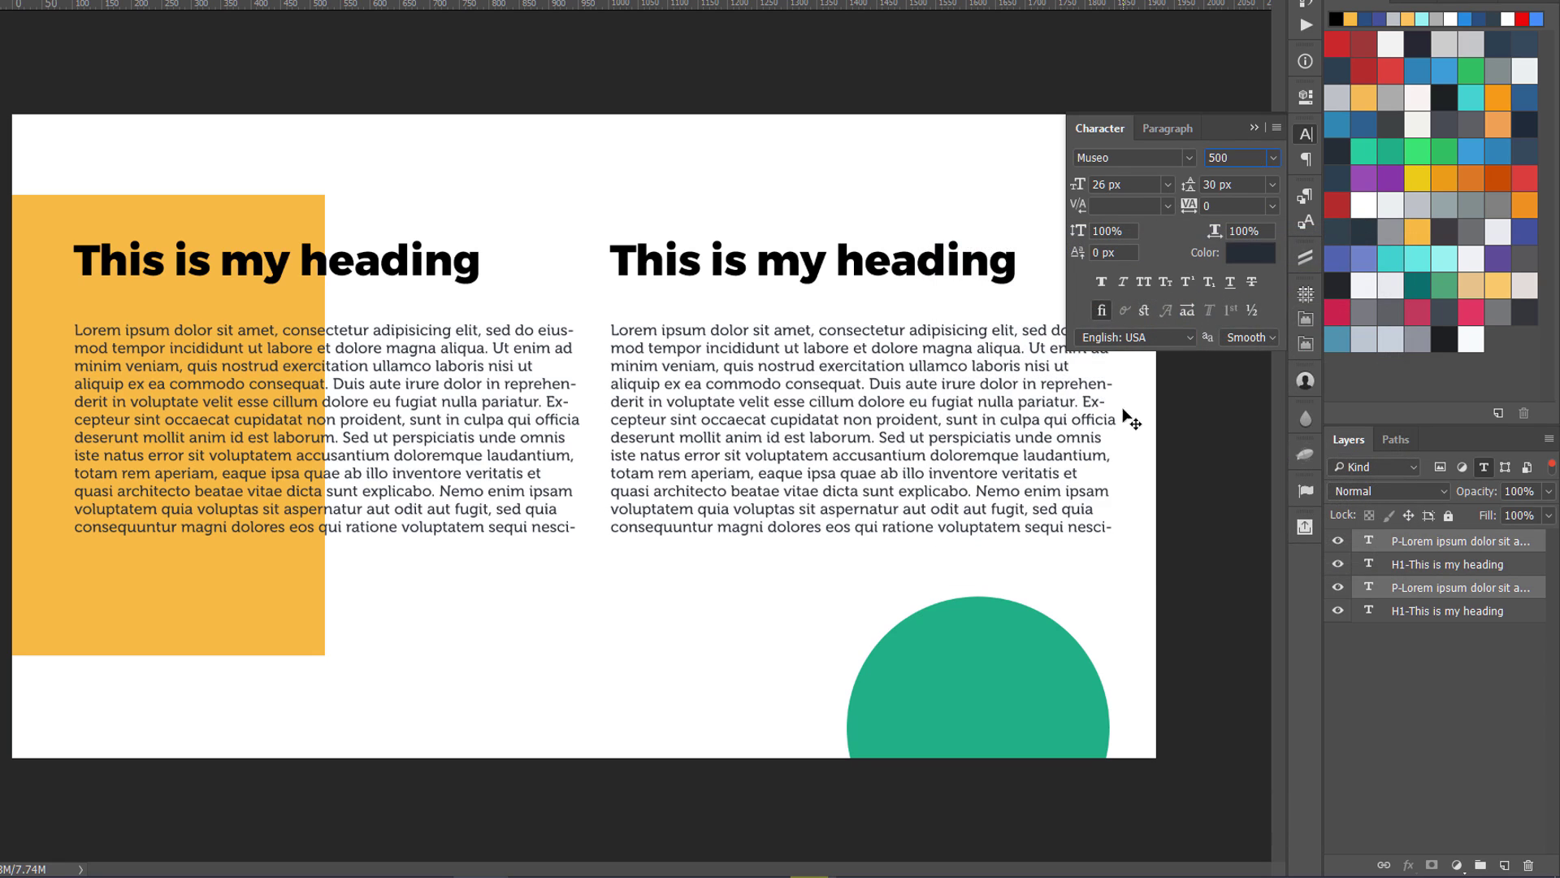
click(1303, 134)
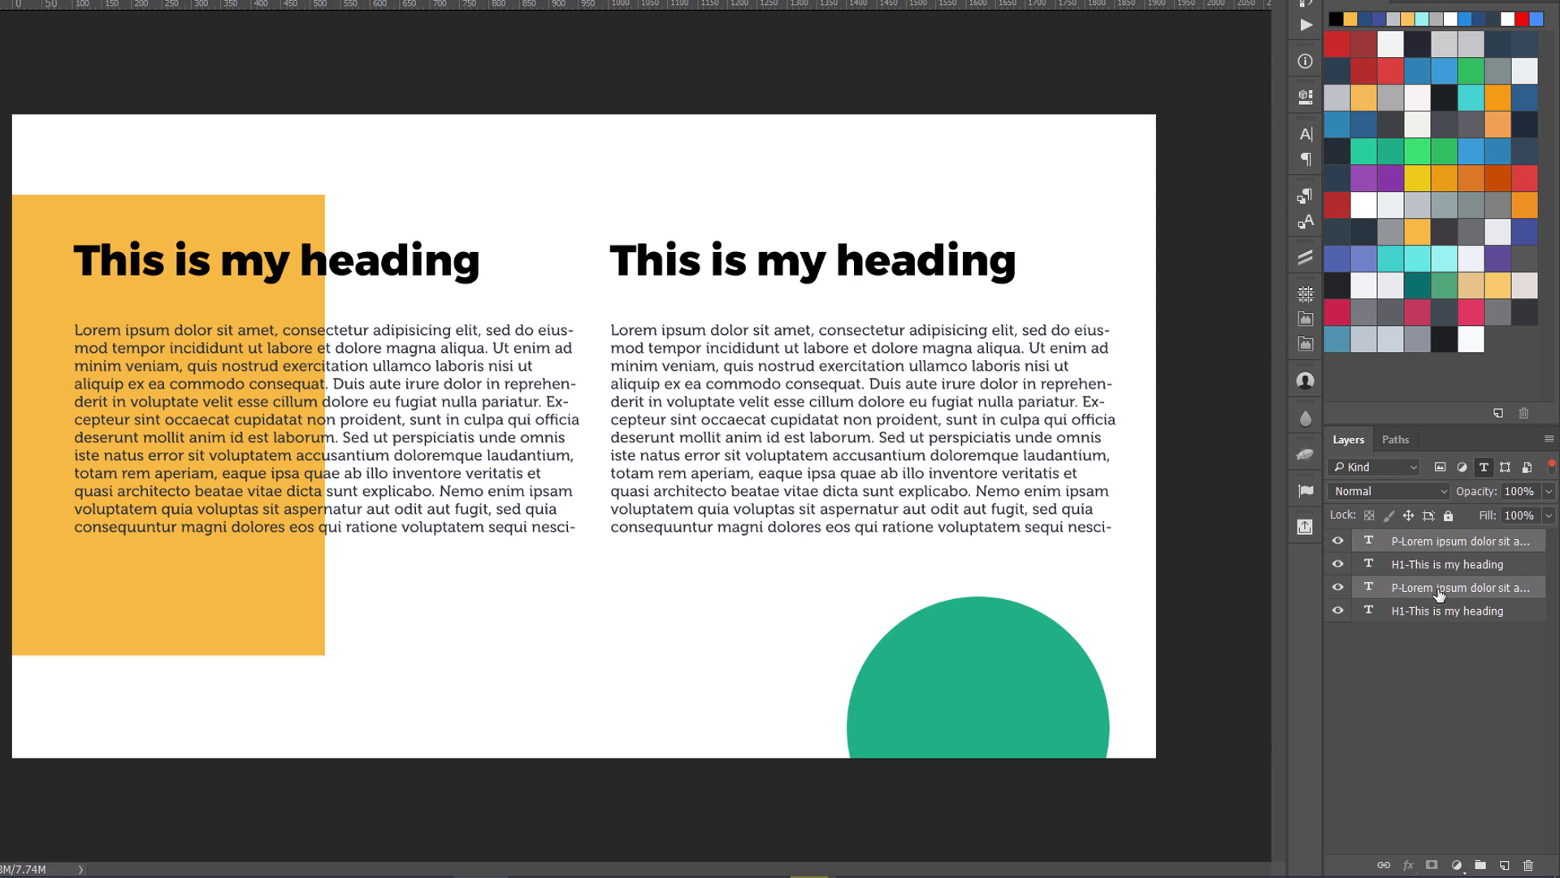
Select both H1- heading layers together, check their character settings, and clear the layer selection.
click(1410, 612)
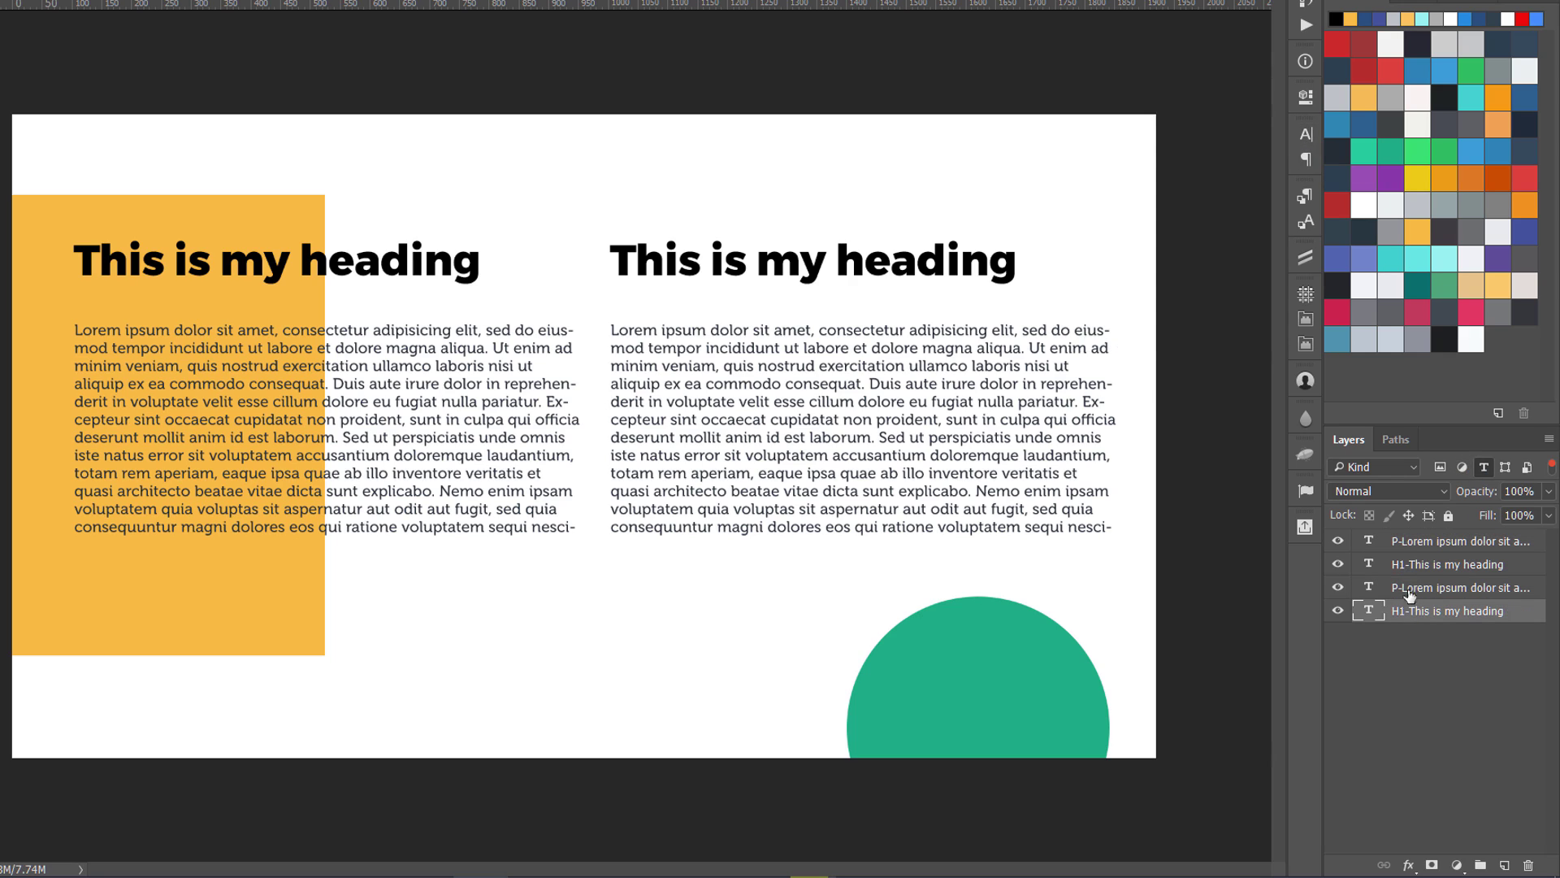
ctrl+click(1410, 564)
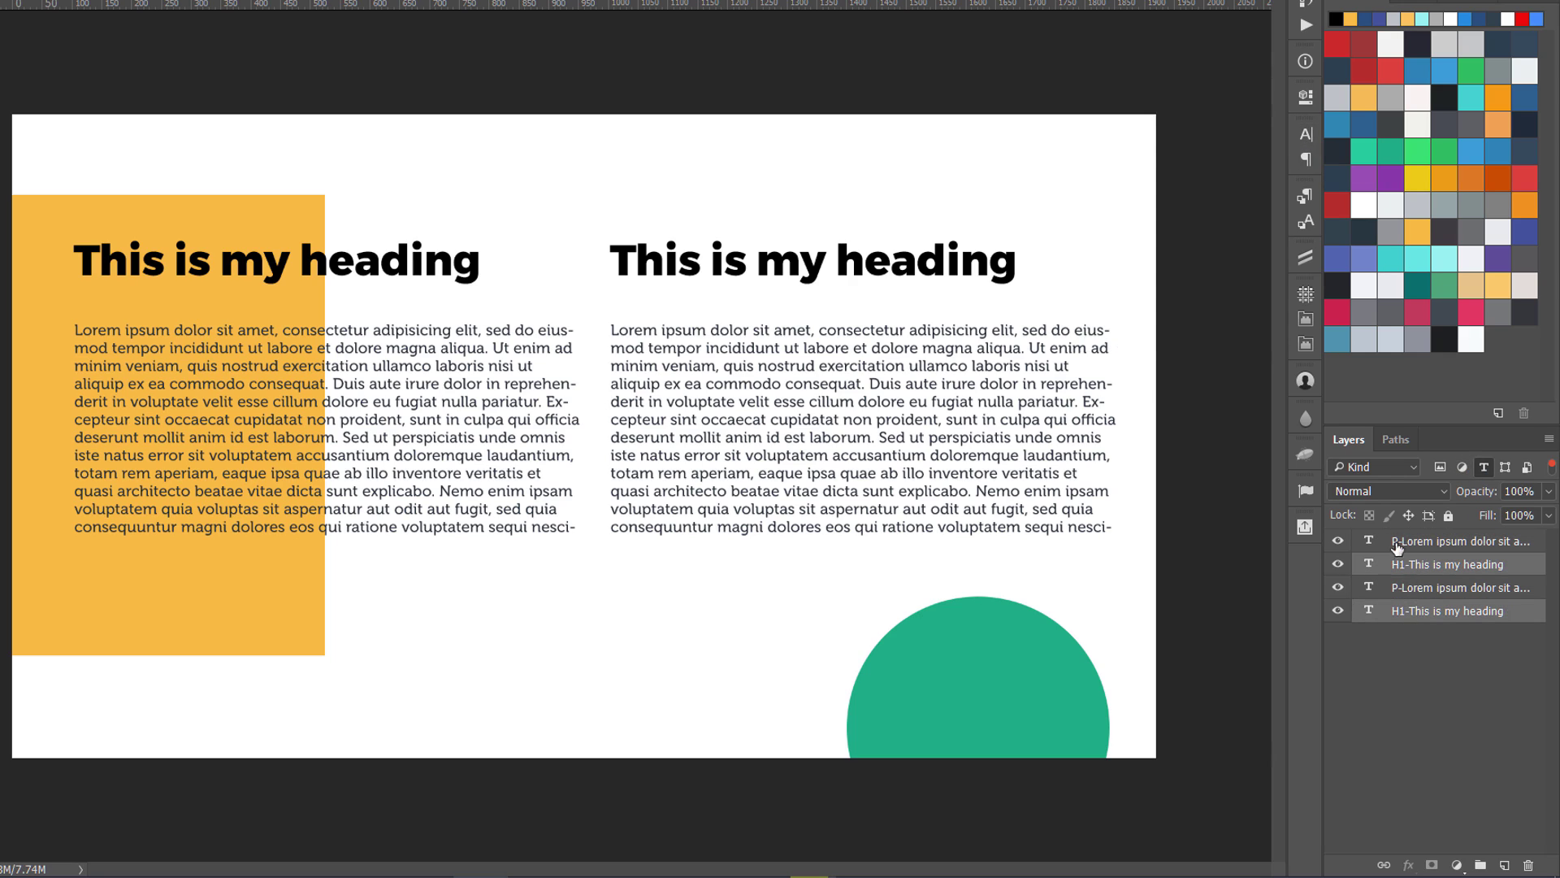
click(1300, 138)
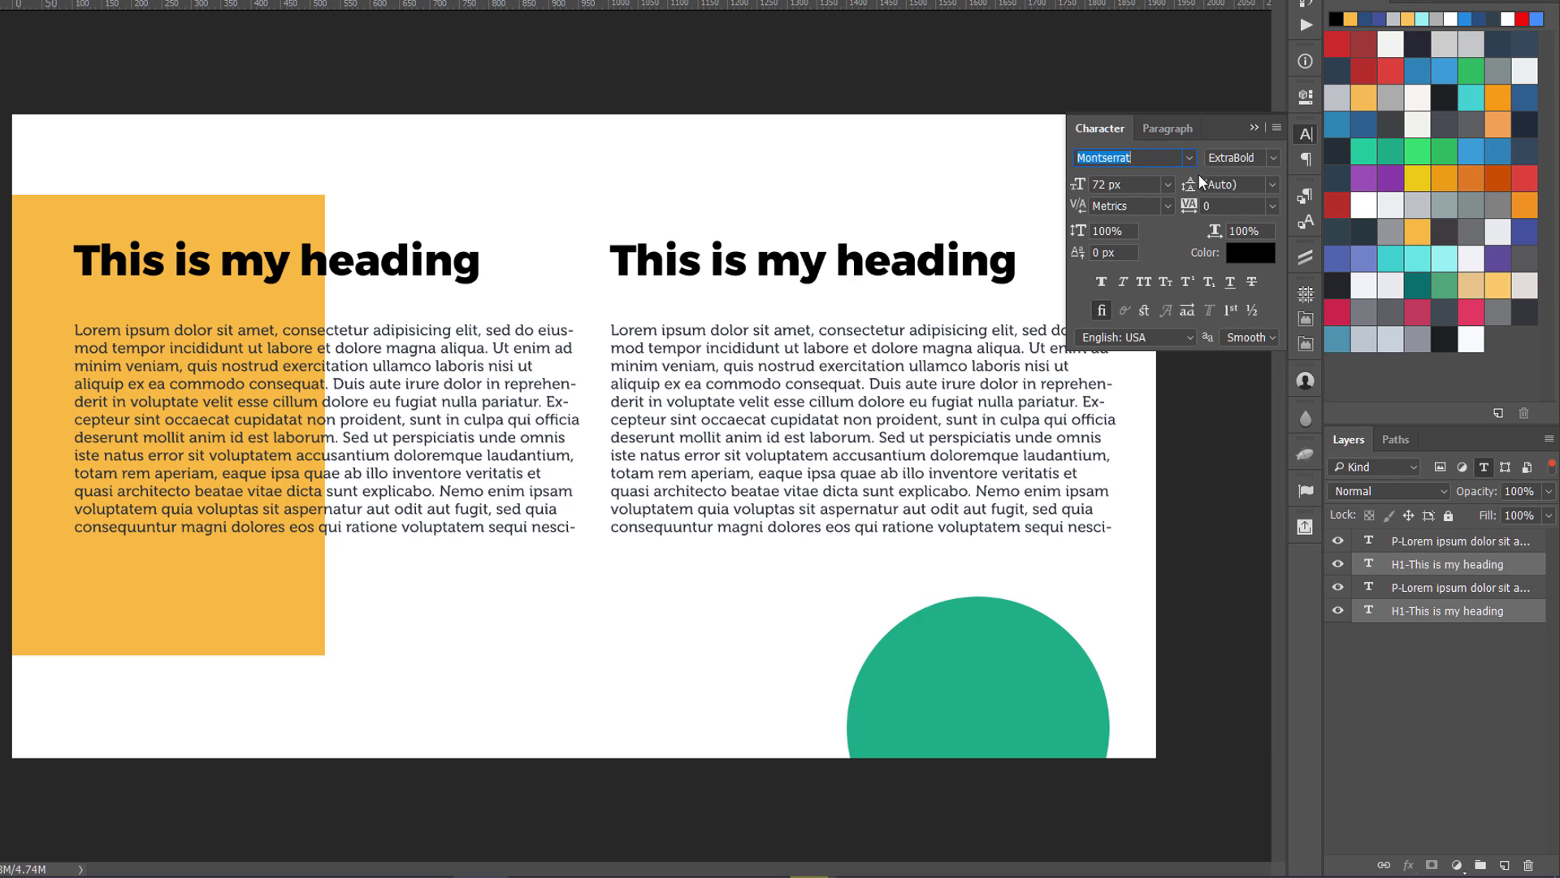
click(1422, 649)
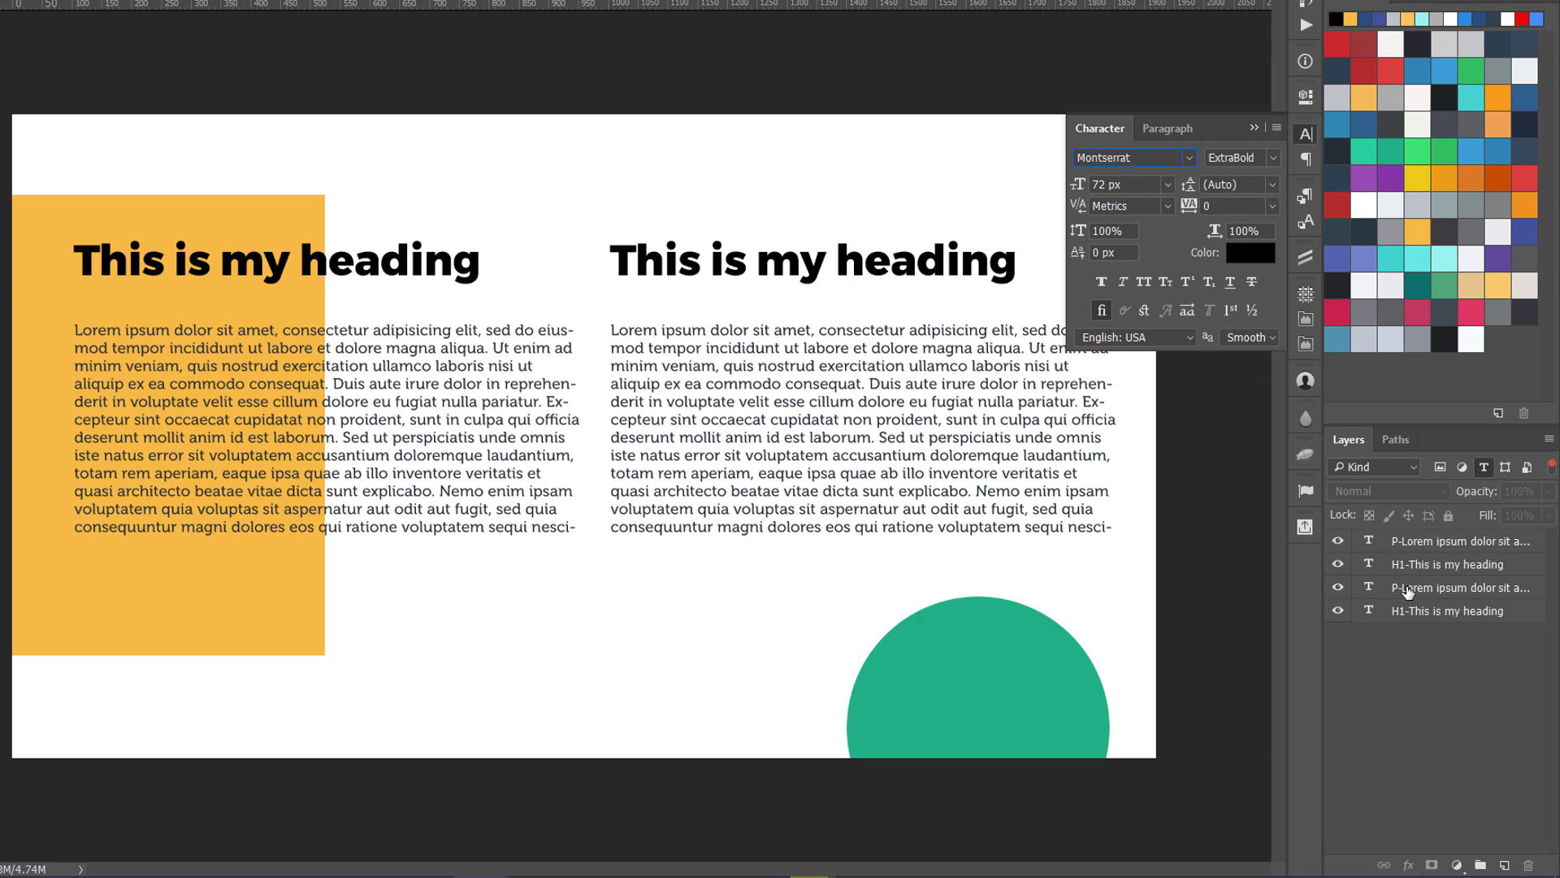
Try the Adamina font on both H1- heading layers, undo the font change, and deselect the layers.
click(1408, 589)
shift+click(1408, 611)
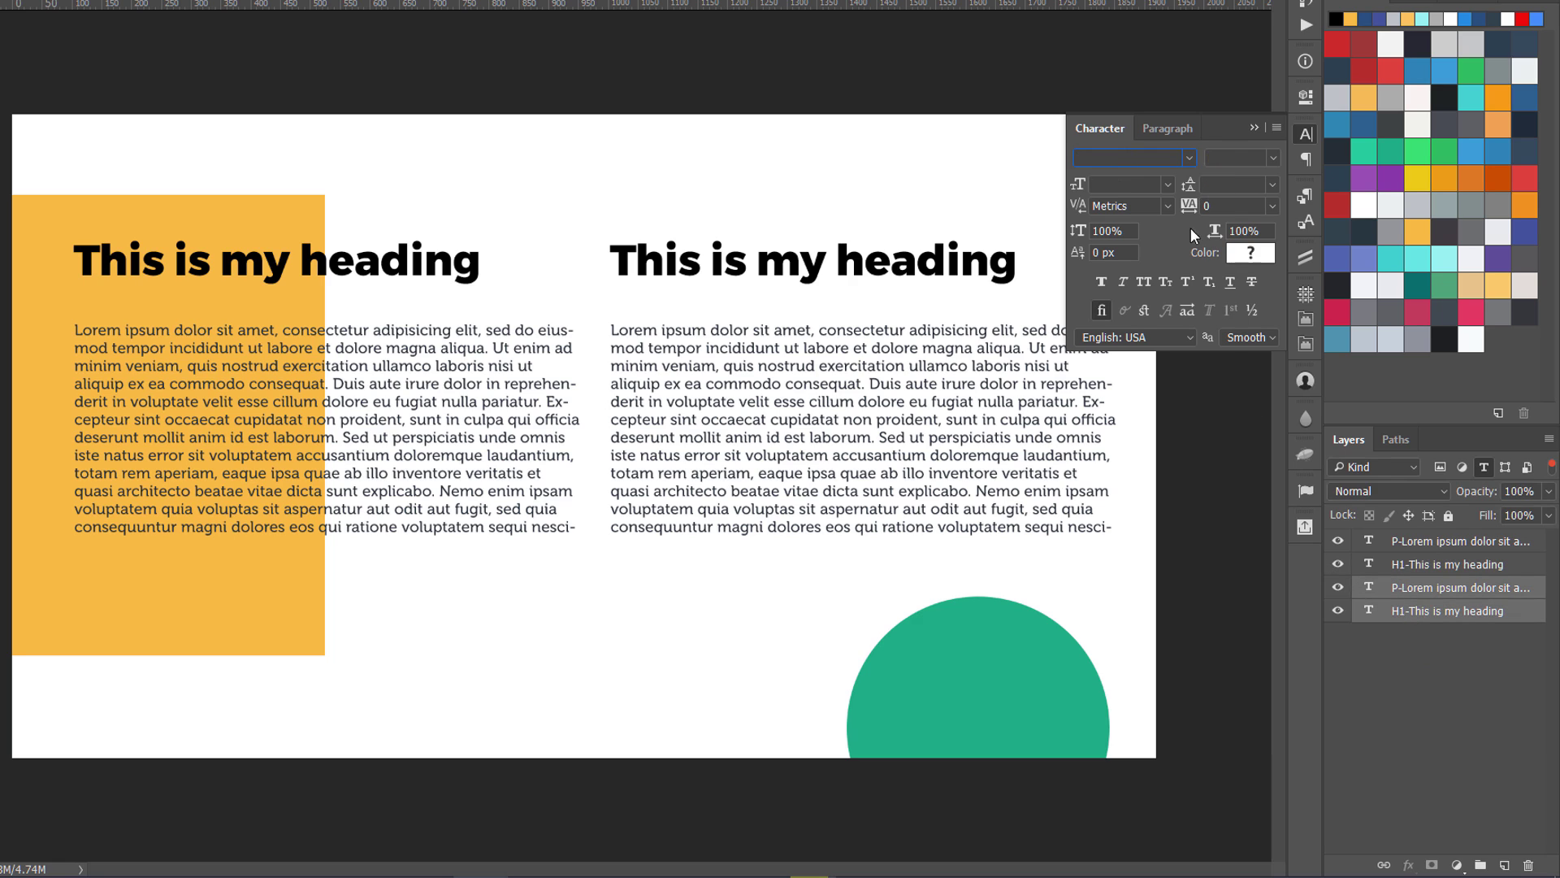
click(1189, 159)
click(1166, 252)
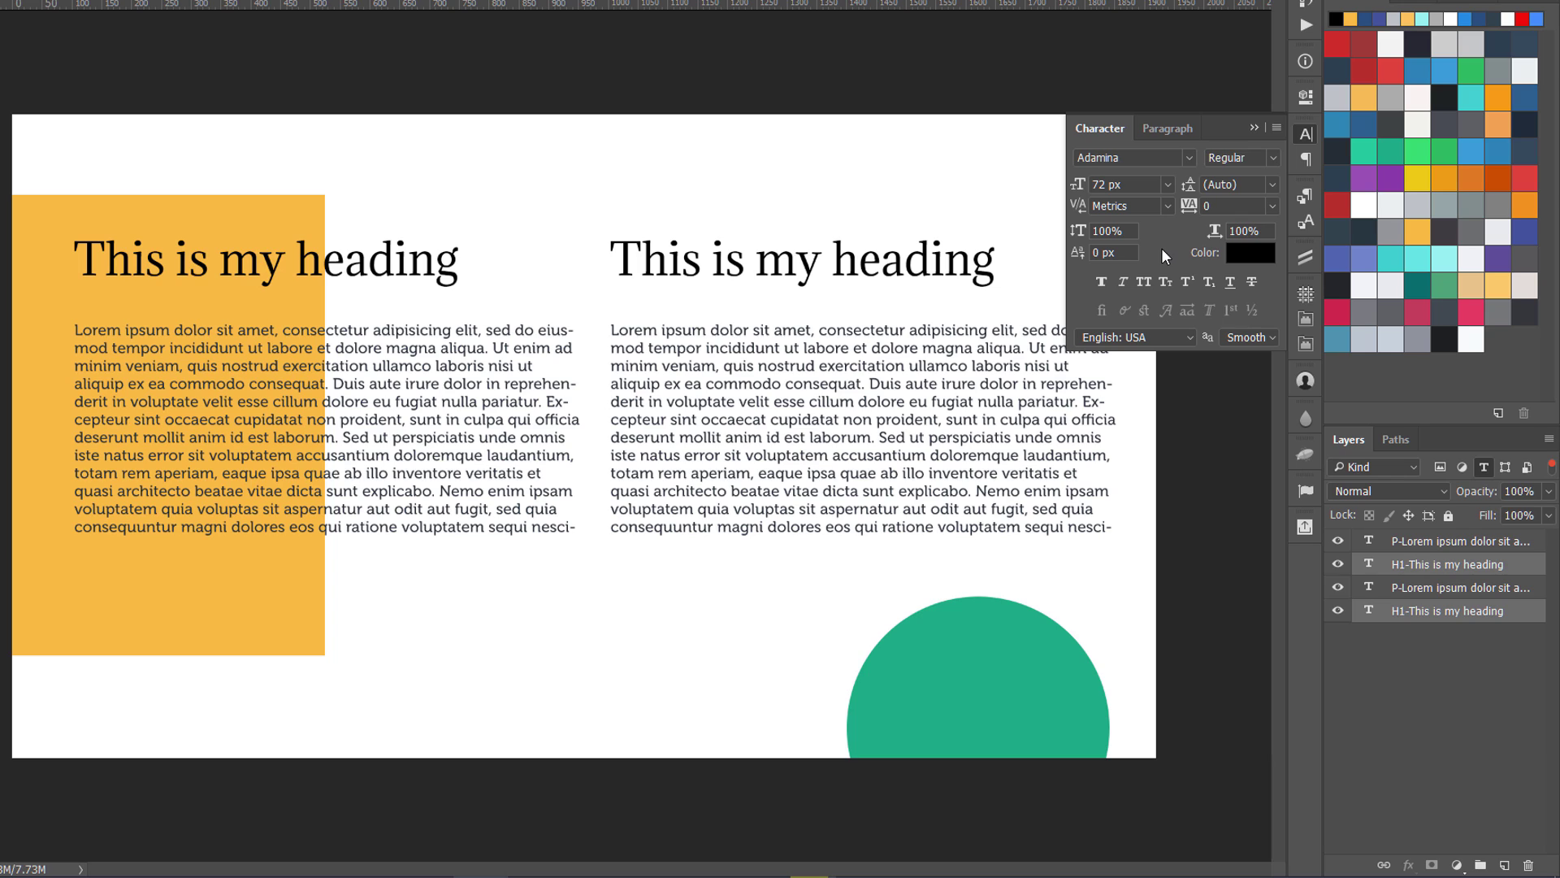
key(ctrl+z)
click(1411, 637)
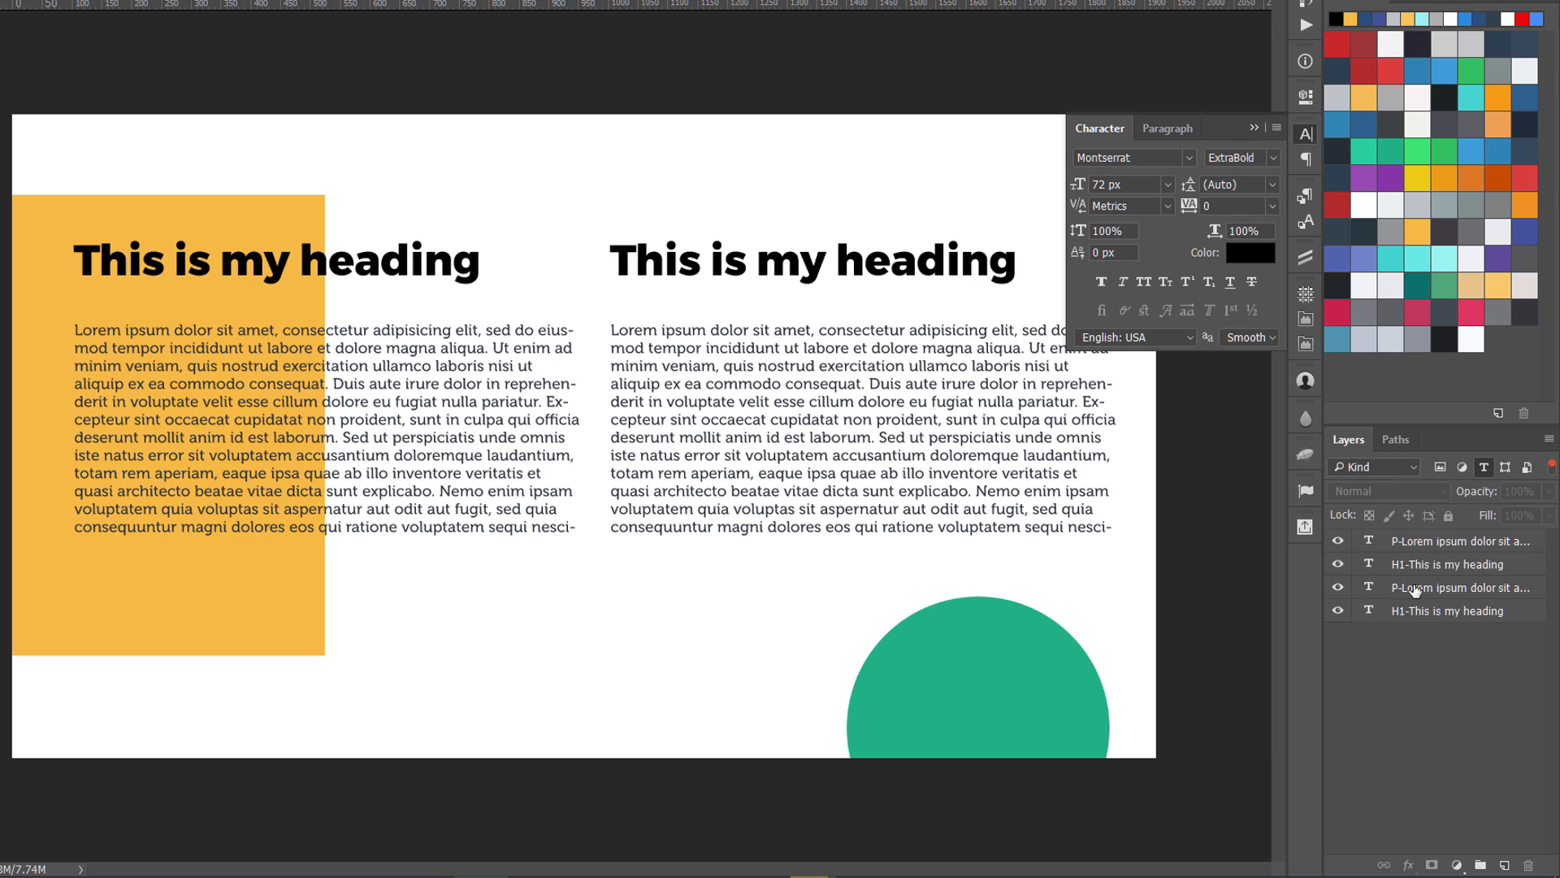
click(1413, 586)
ctrl+click(1413, 611)
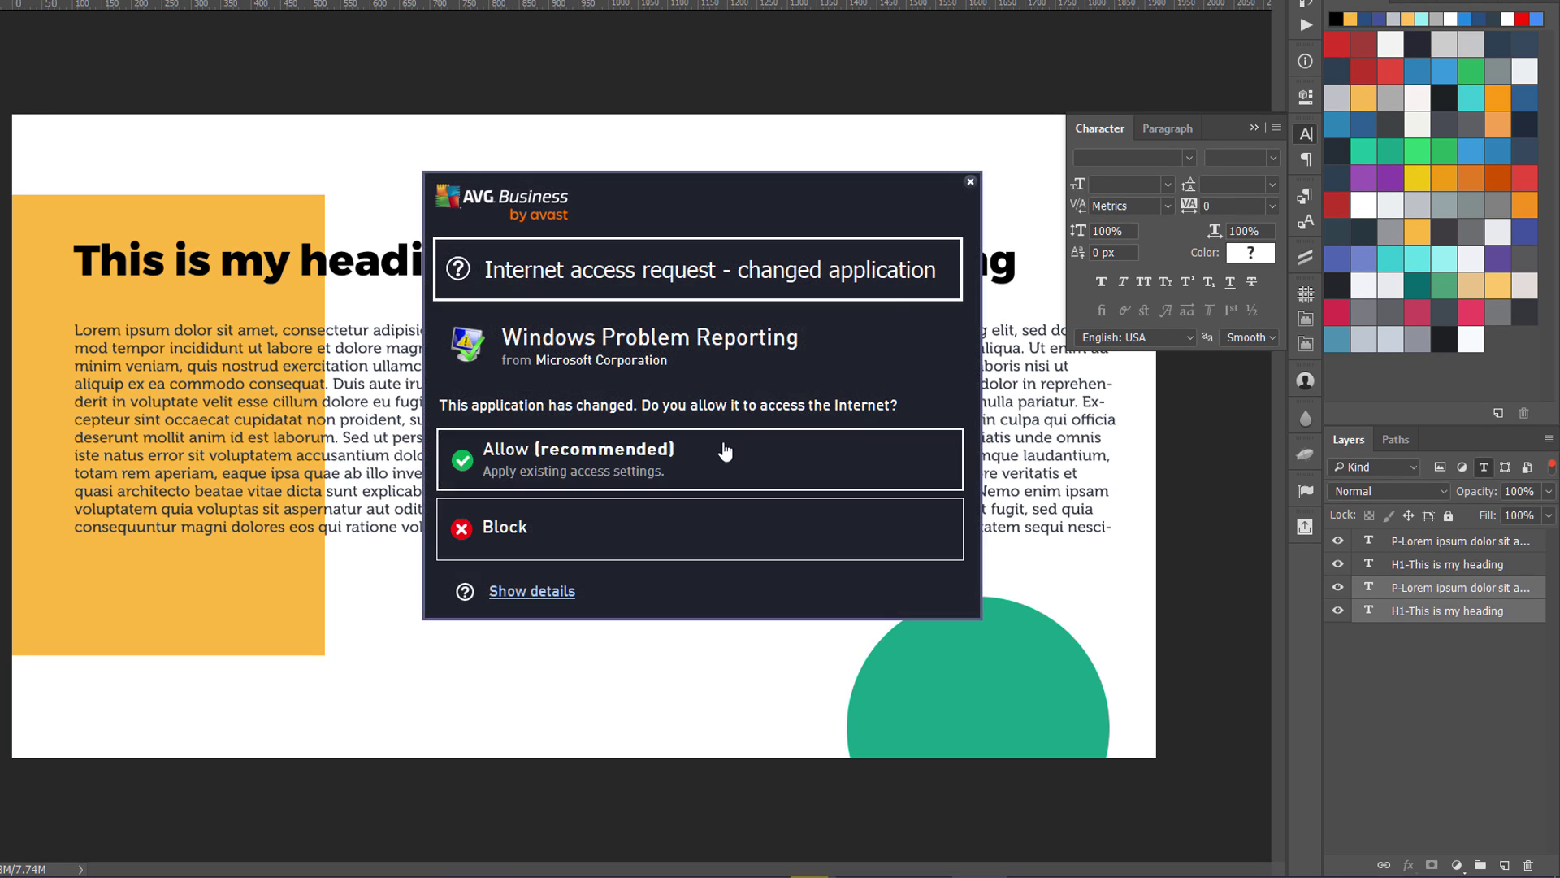
click(1167, 185)
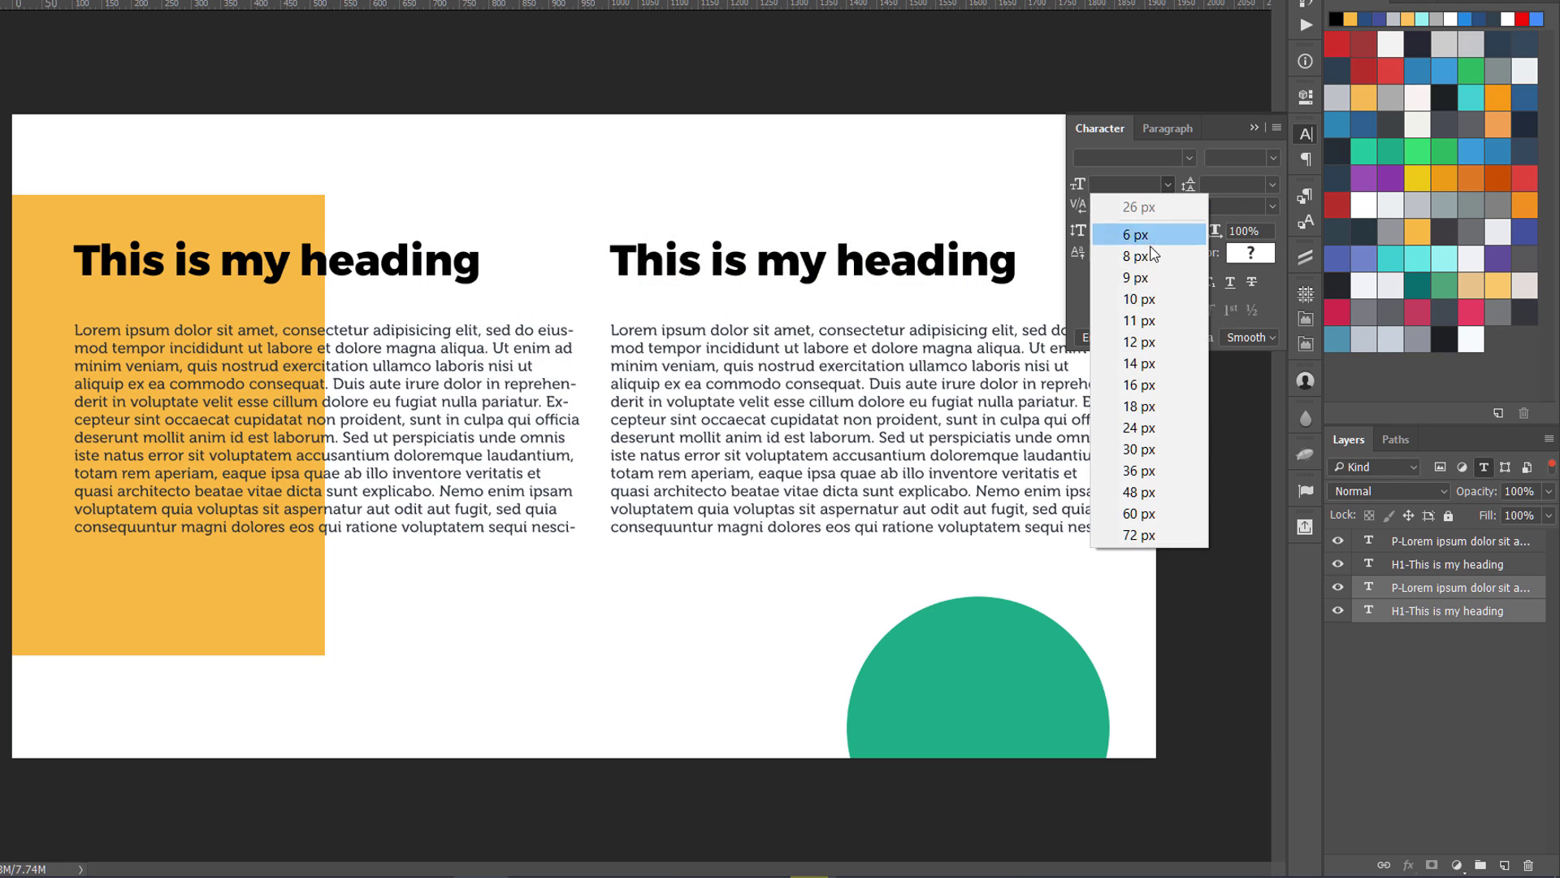
click(1419, 562)
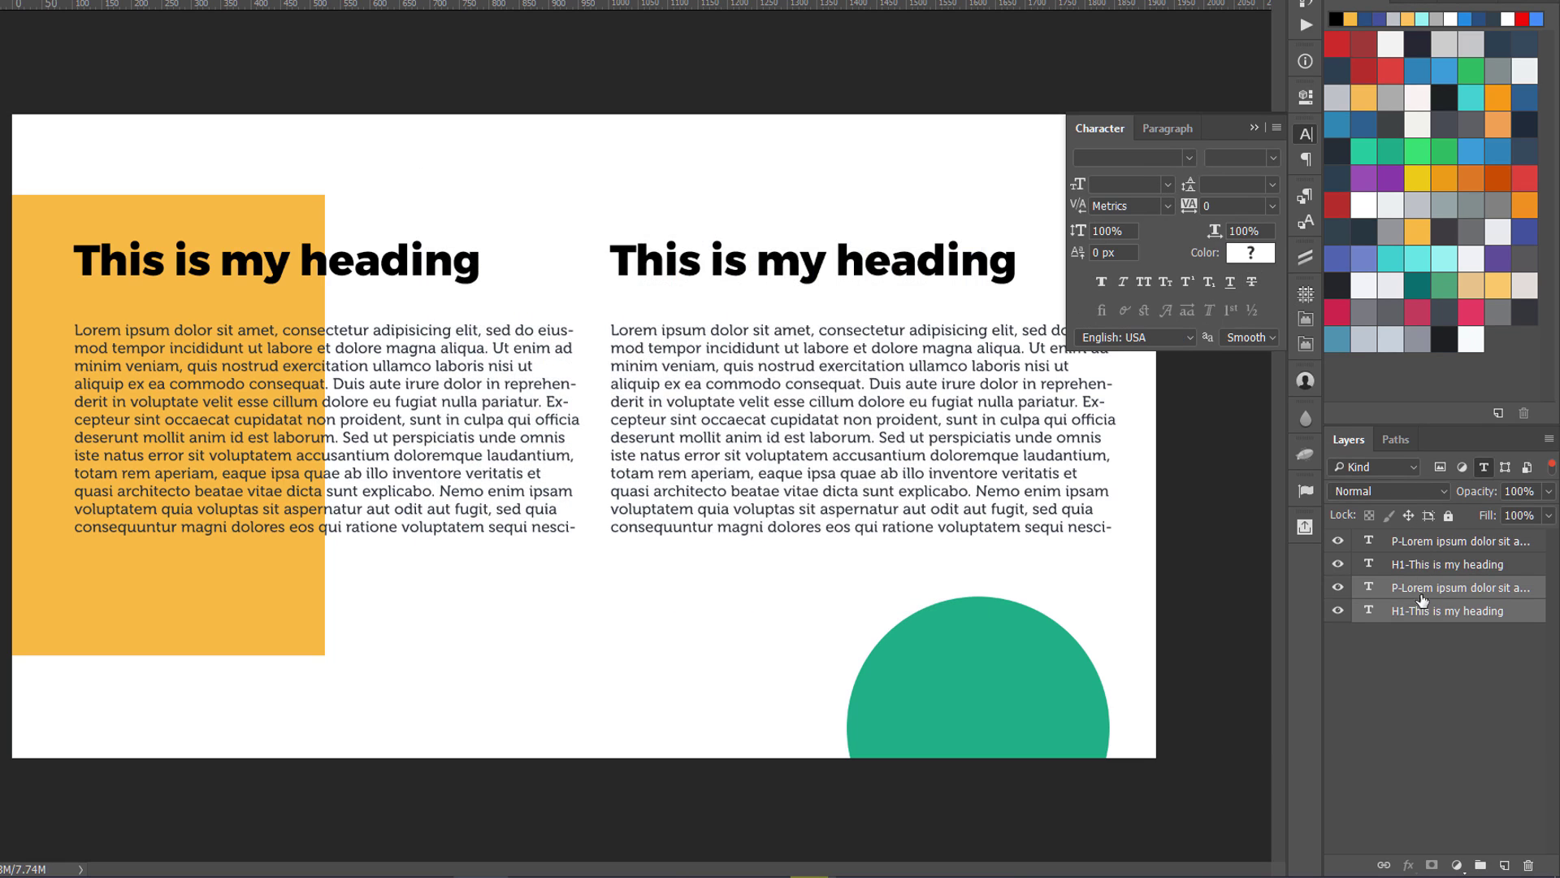
ctrl+click(1419, 611)
ctrl+click(1417, 592)
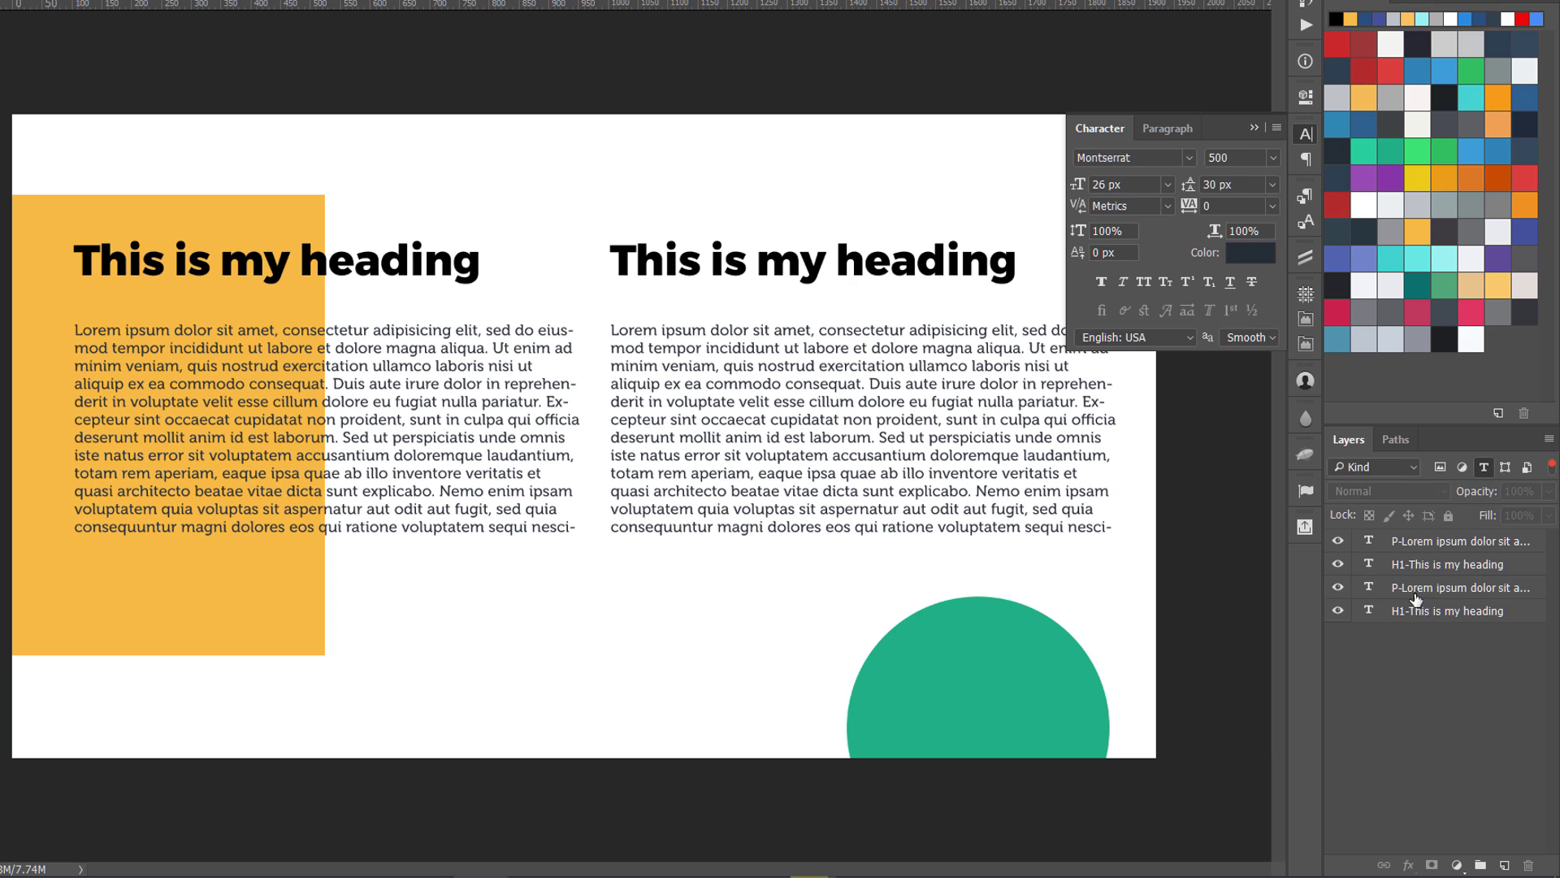
Set the font of the lower P- body and H1- heading layers together to Montserrat, close the character settings, and deselect all layers.
click(1417, 611)
ctrl+click(1417, 586)
click(1189, 158)
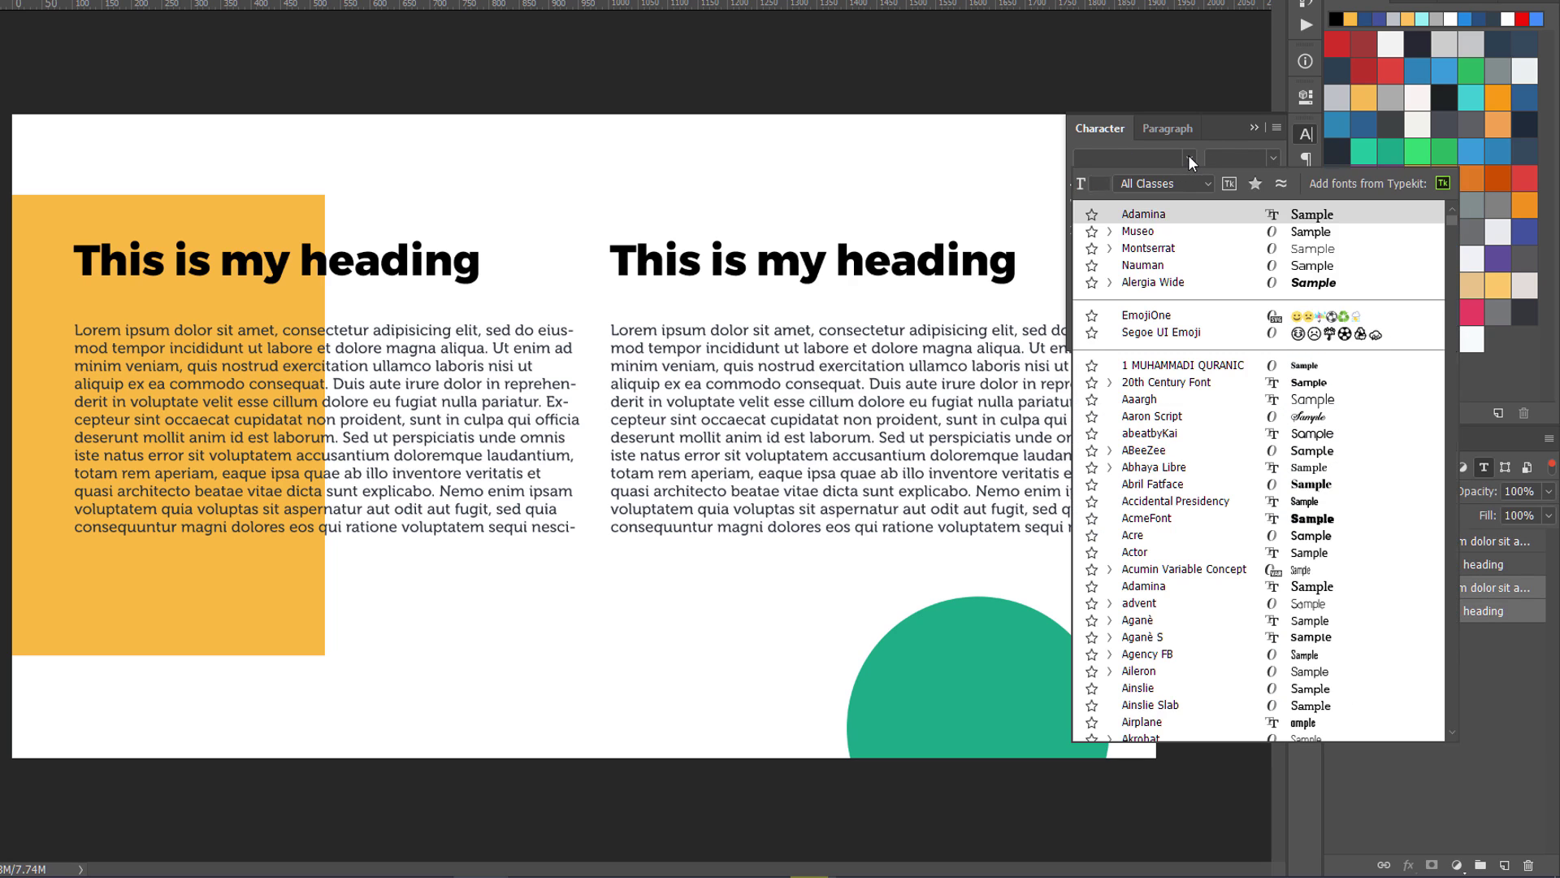
click(1175, 250)
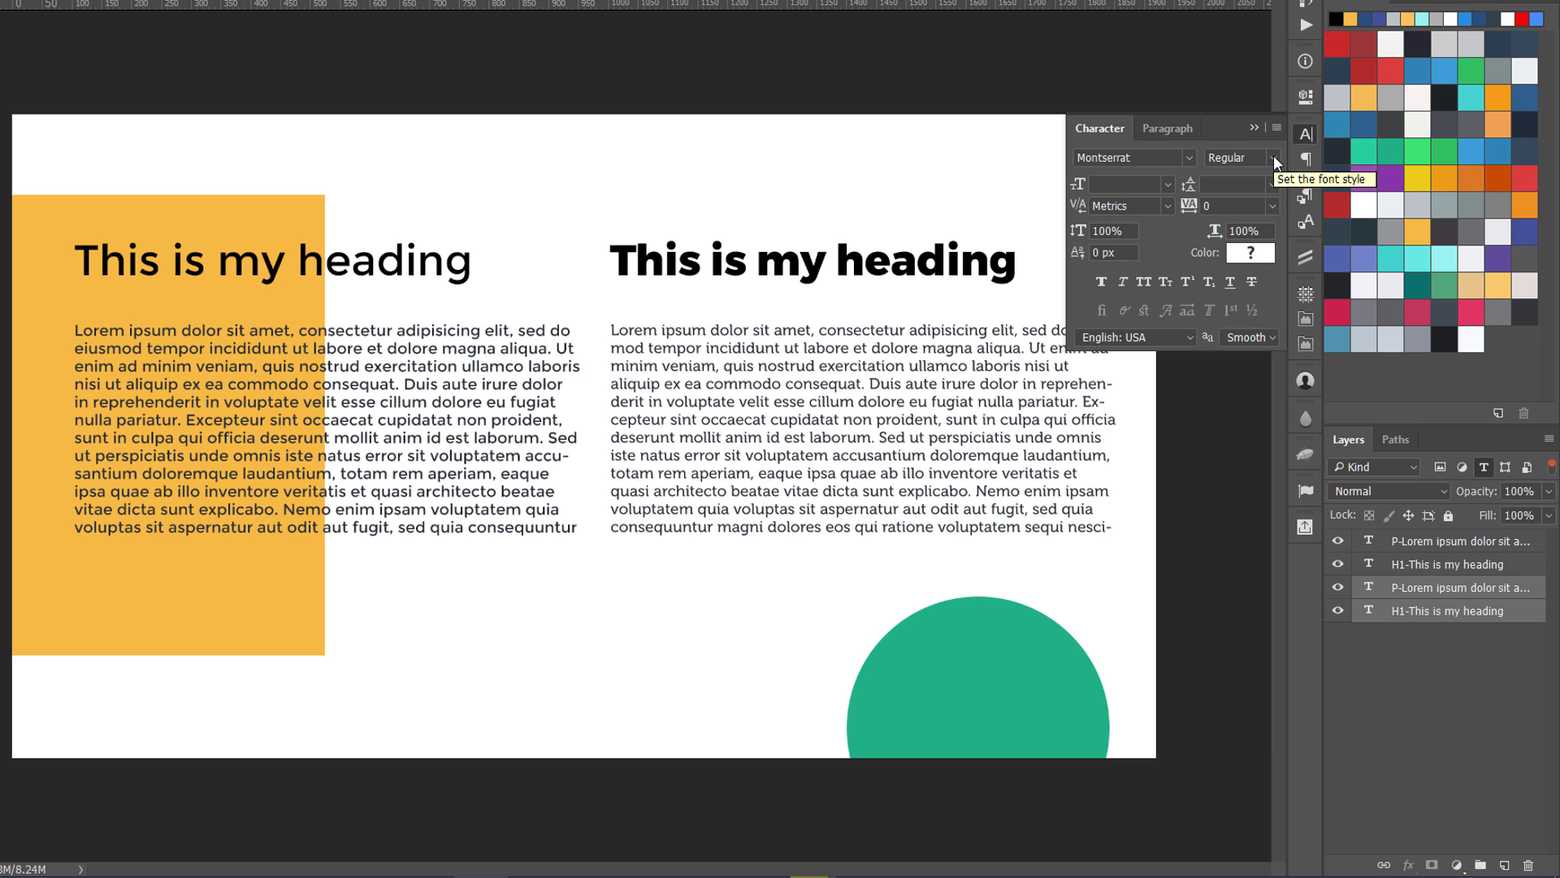
click(1305, 134)
click(1421, 657)
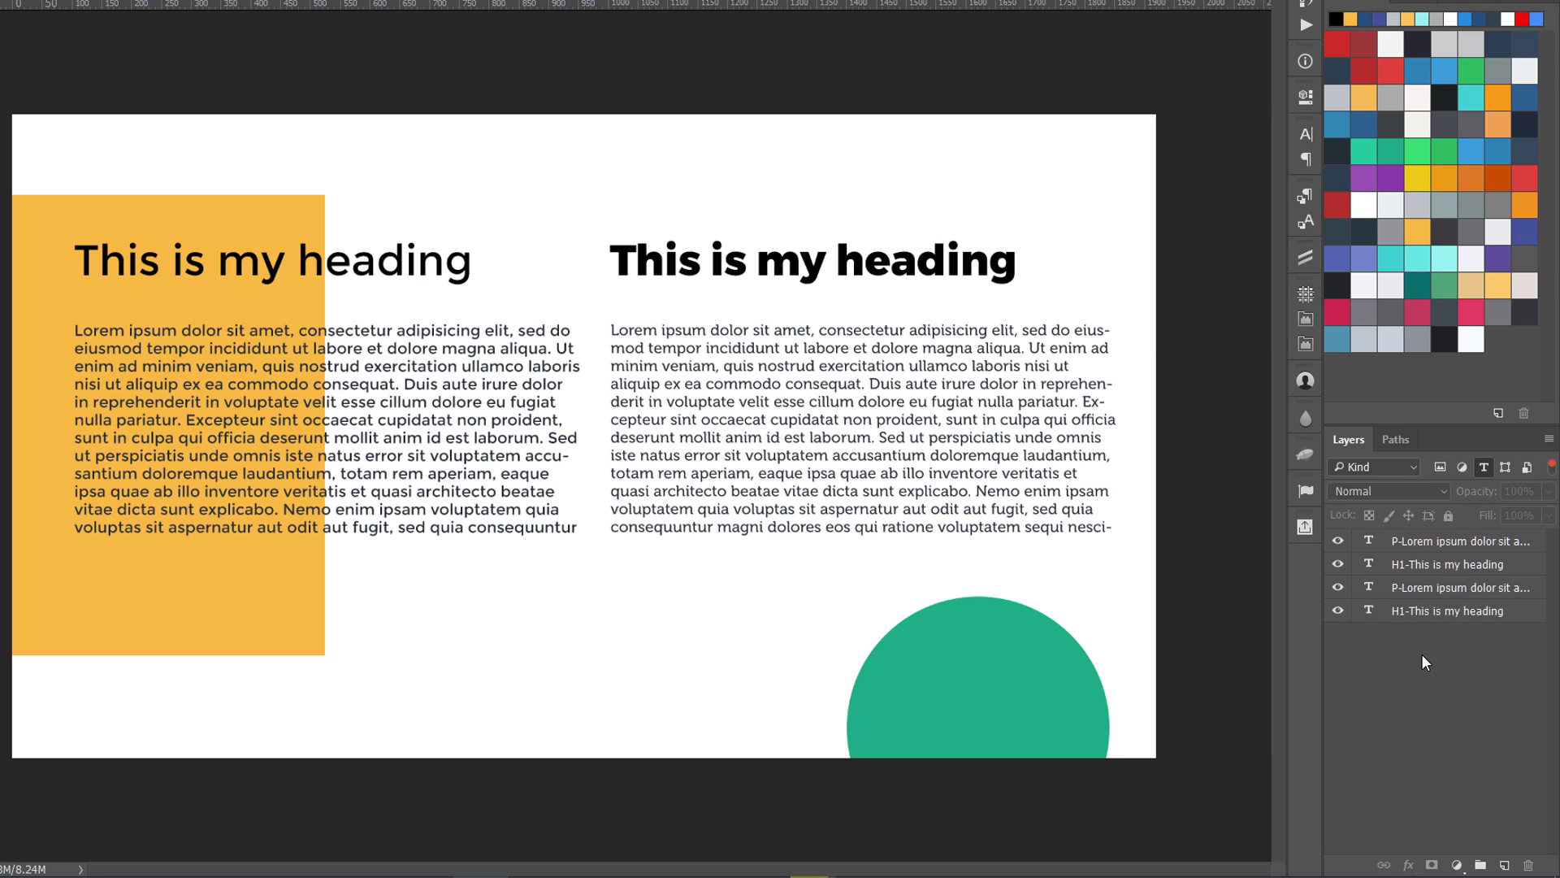